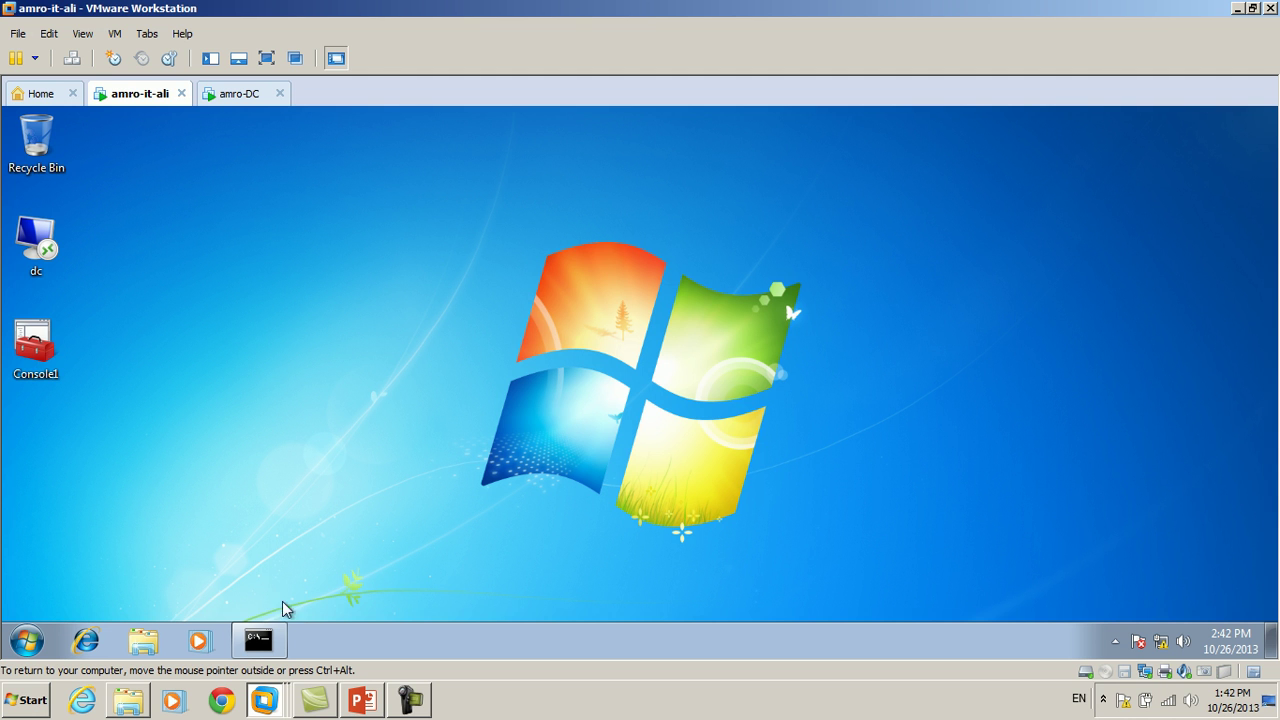
# - Open the Control Panel in large icons view and go to Windows Update
pyautogui.click(27, 641)
pyautogui.click(280, 460)
pyautogui.click(980, 198)
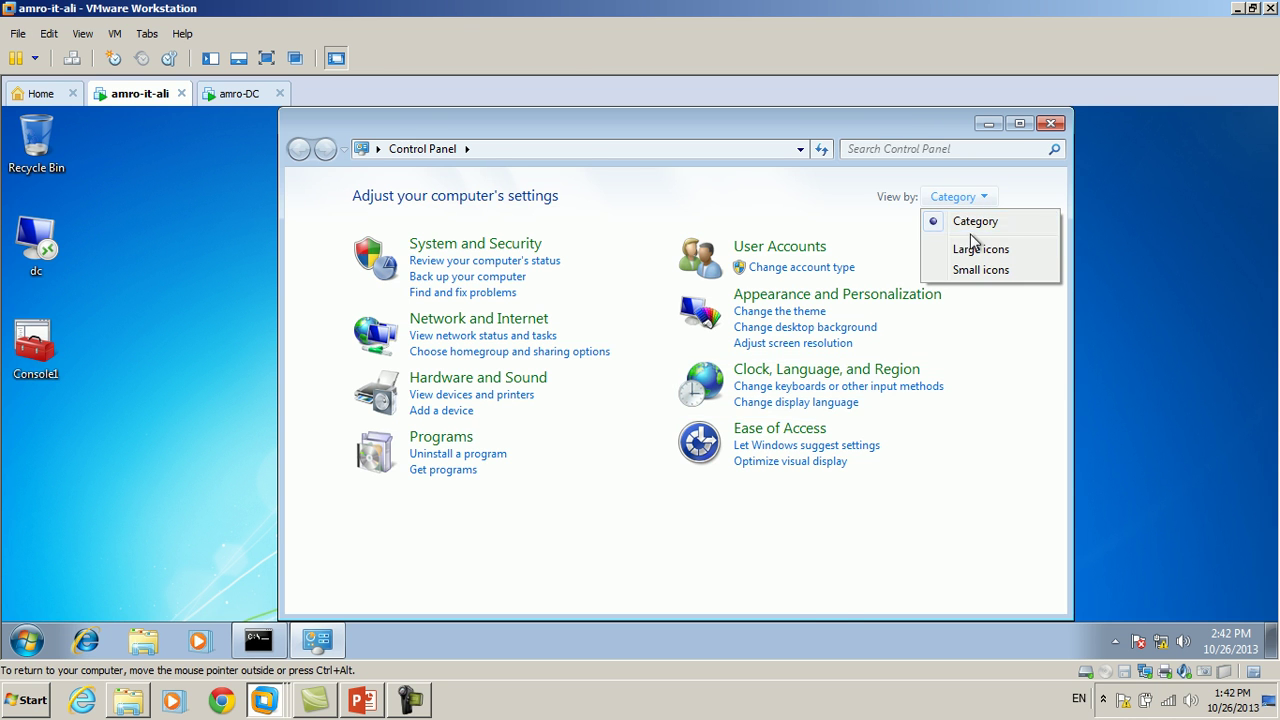
pyautogui.click(971, 249)
pyautogui.scroll(-3, 757, 400)
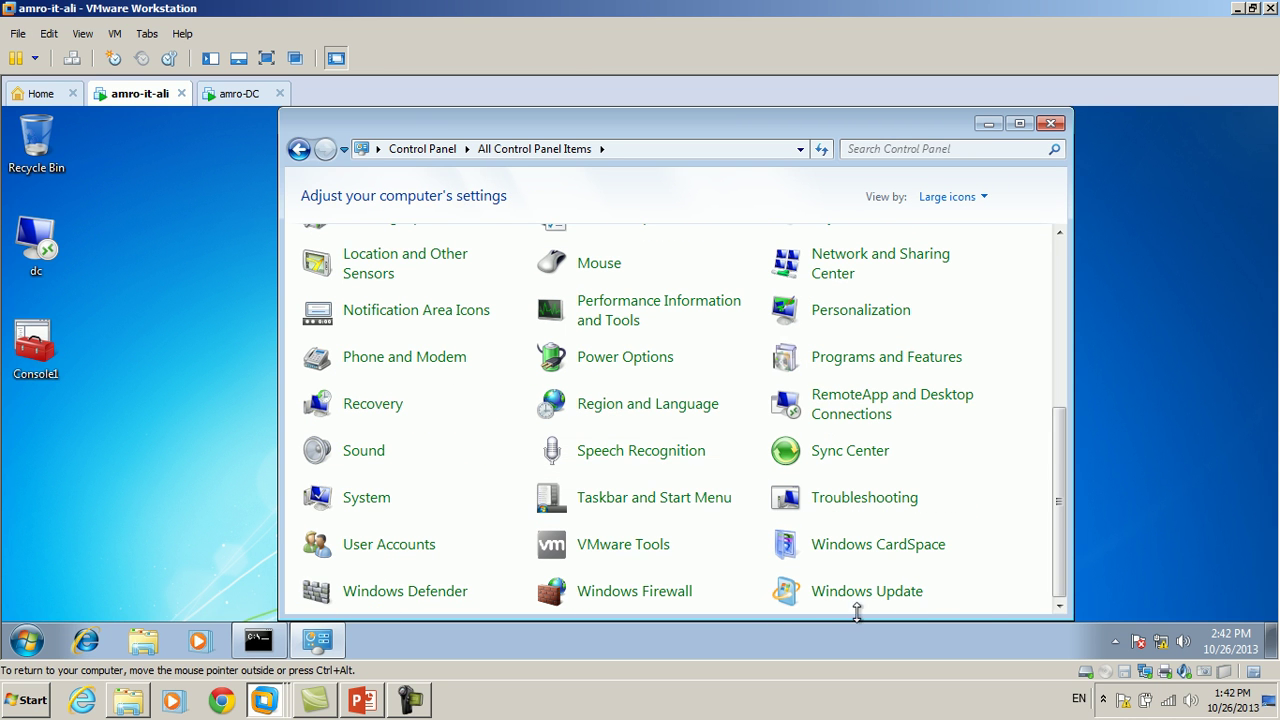
pyautogui.click(866, 591)
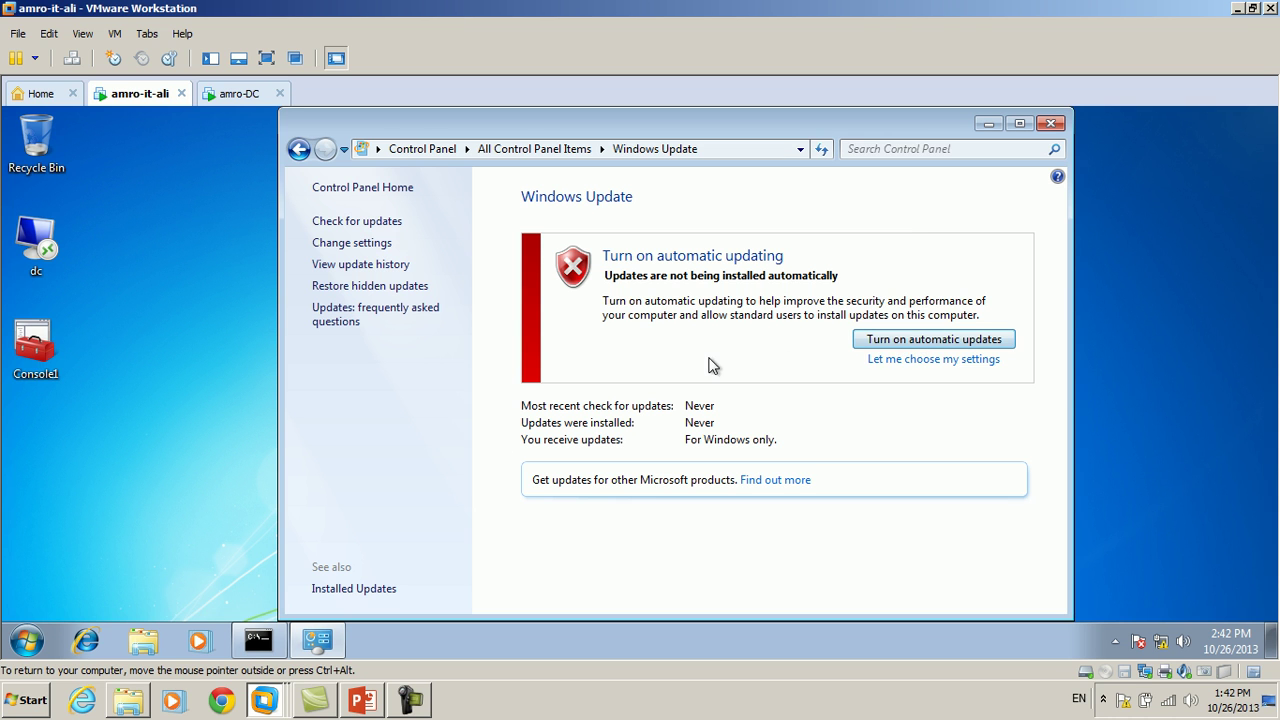
# - Open the Windows Update change-settings page and show the available options for important updates
pyautogui.click(950, 360)
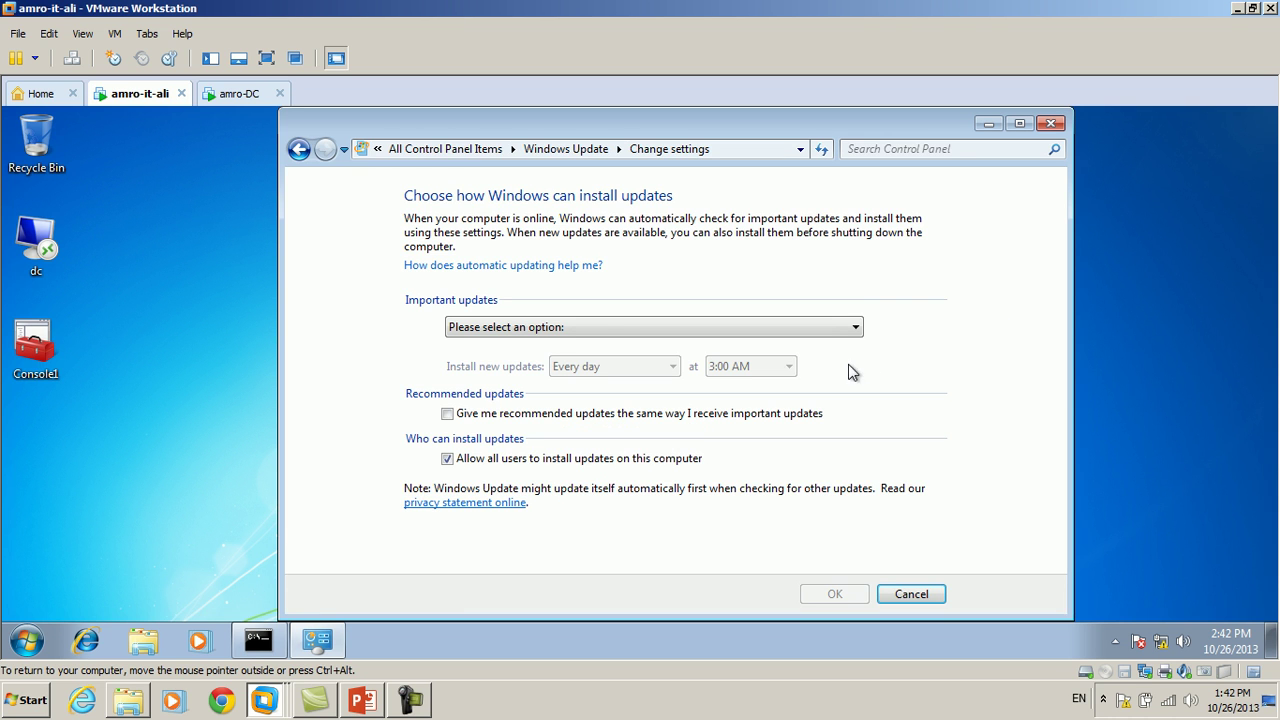
pyautogui.click(299, 148)
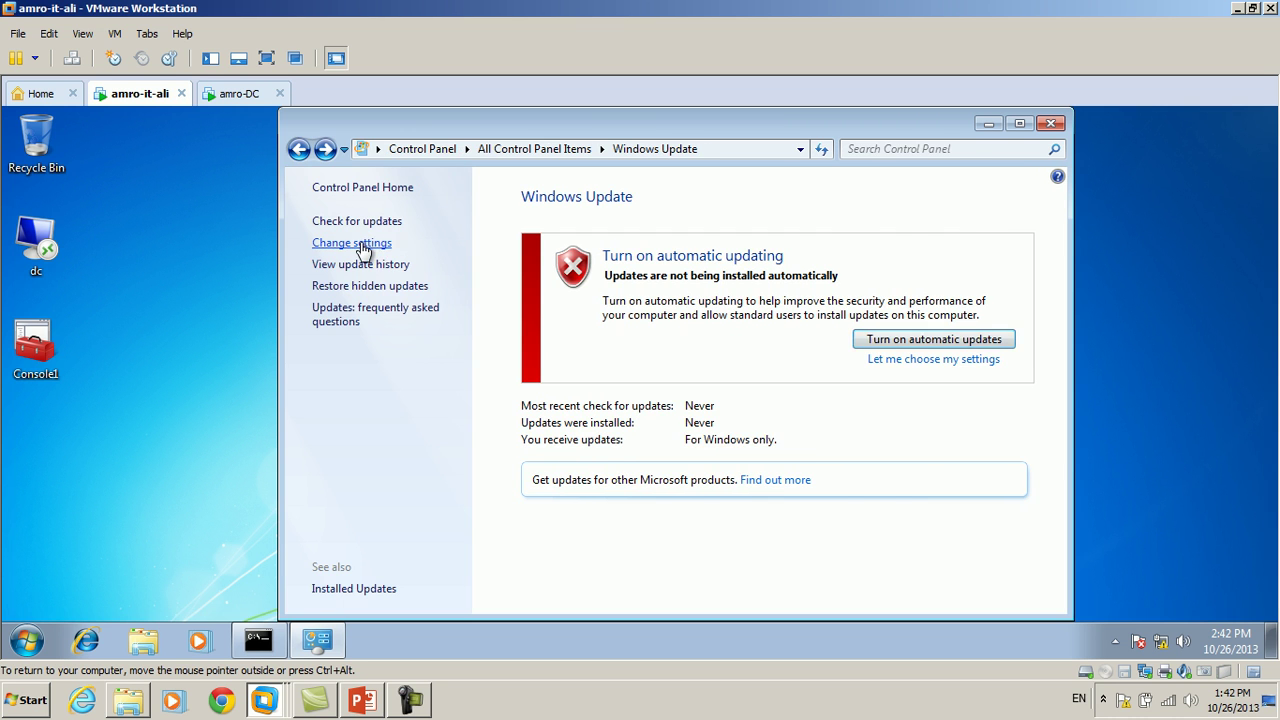
pyautogui.click(362, 248)
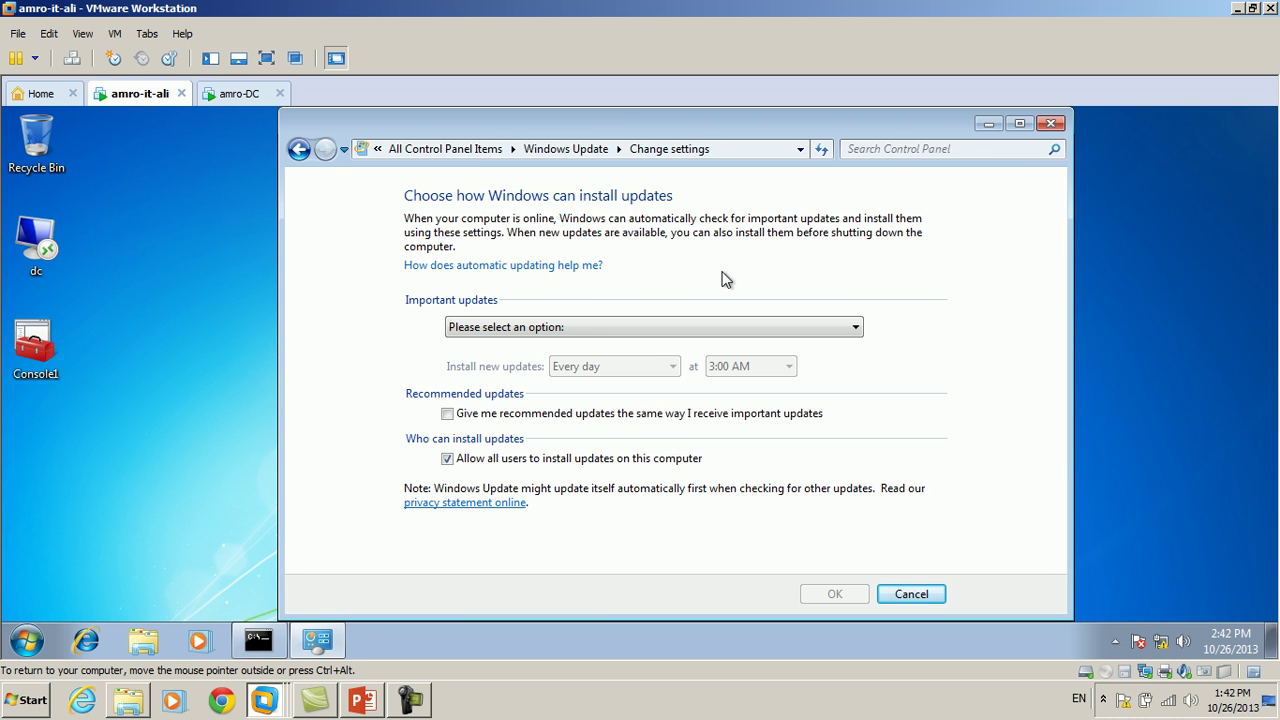
pyautogui.click(855, 329)
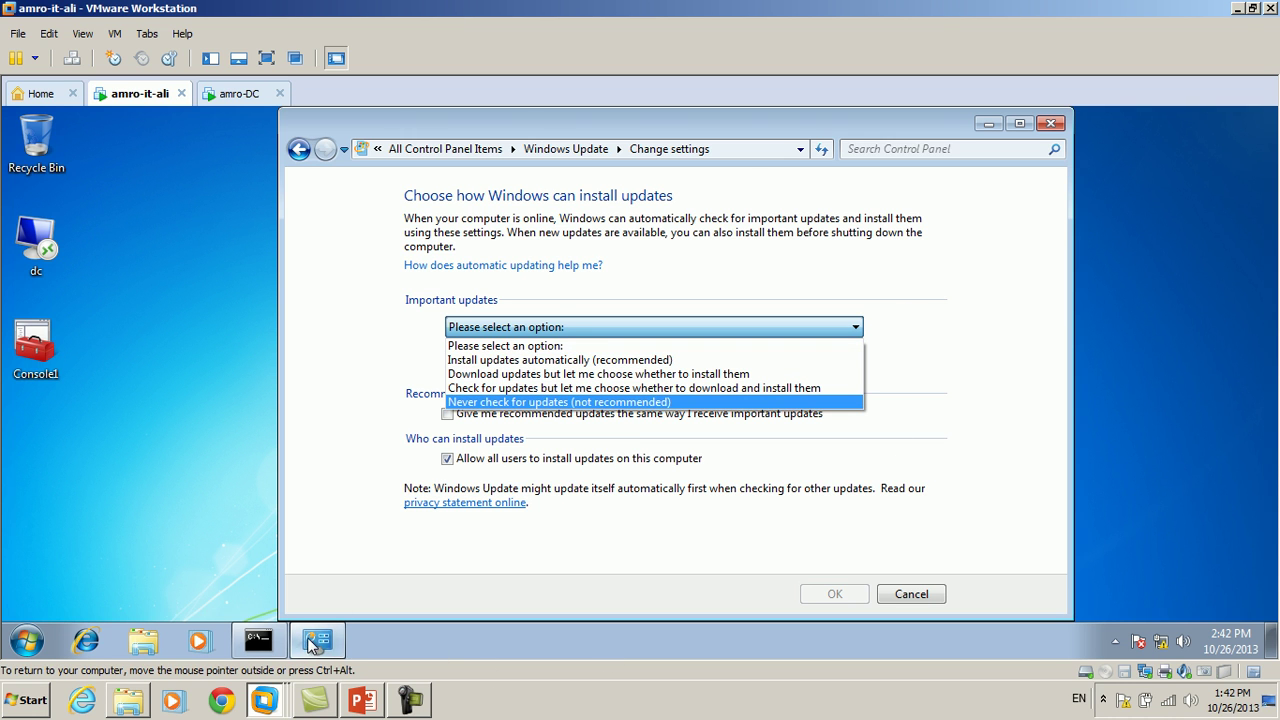
pyautogui.click(411, 703)
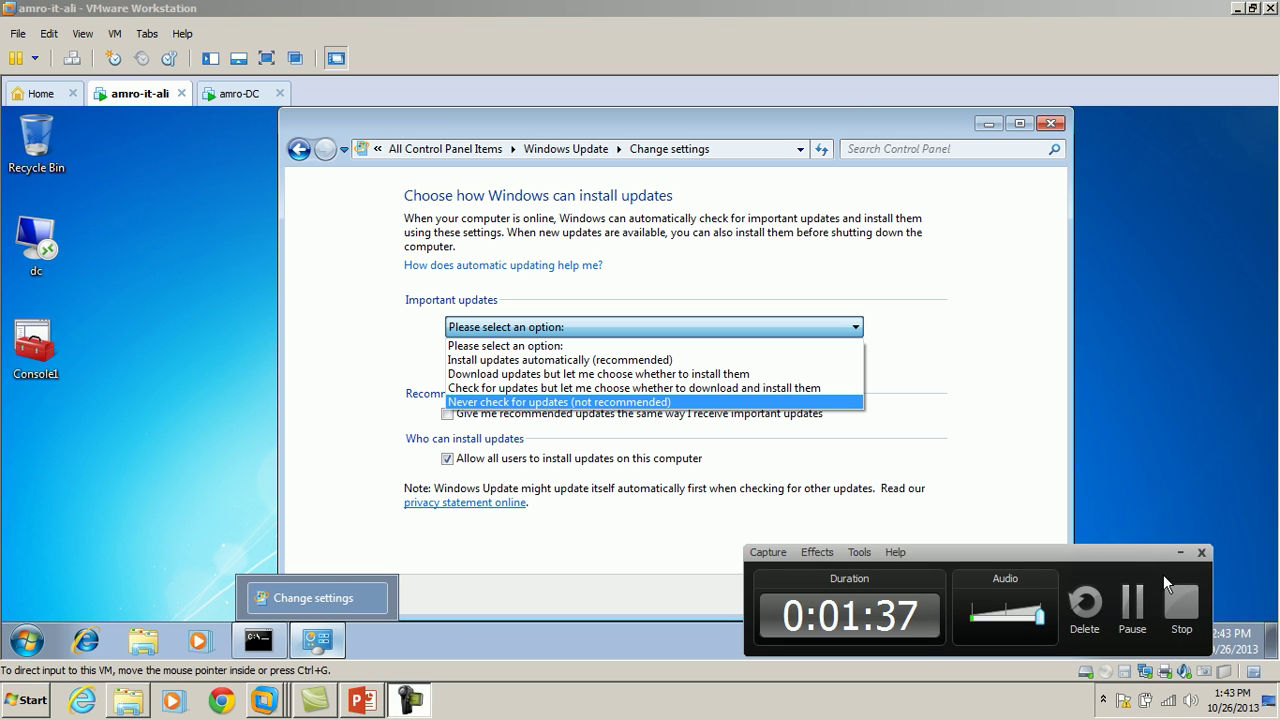
pyautogui.click(1131, 605)
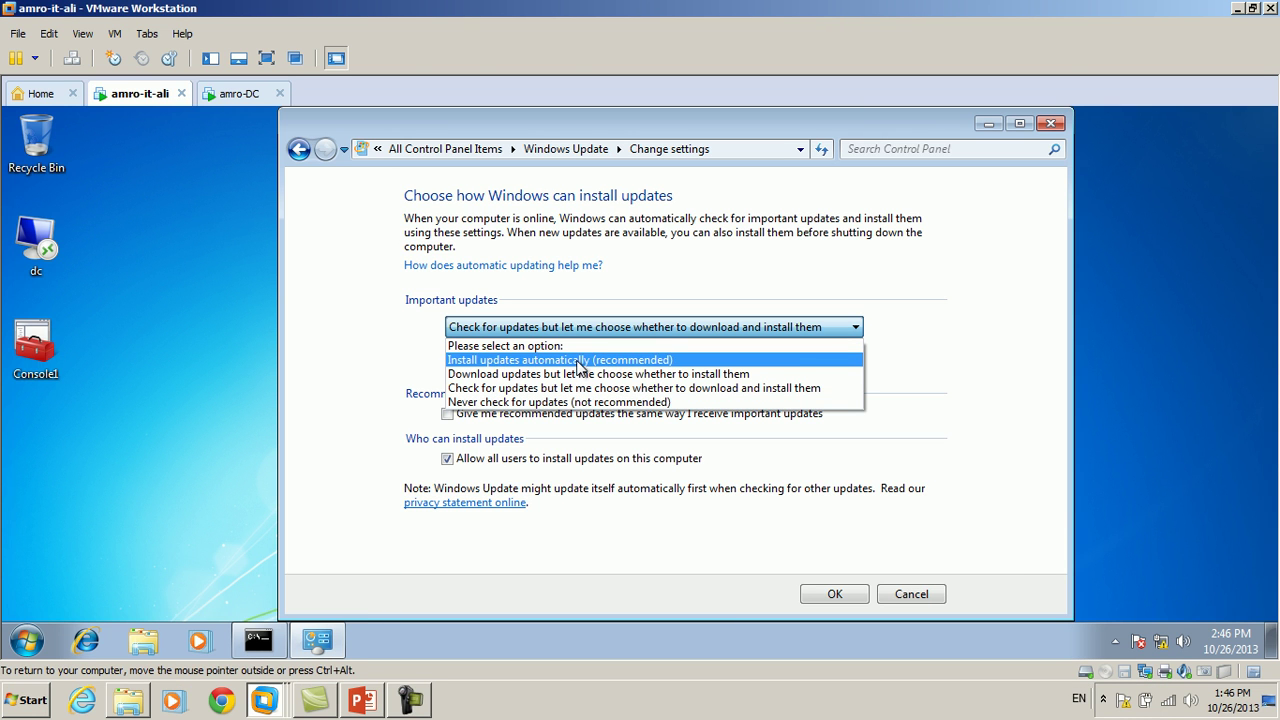
# - Set important updates to install automatically, every day at 1:00 PM
pyautogui.click(575, 360)
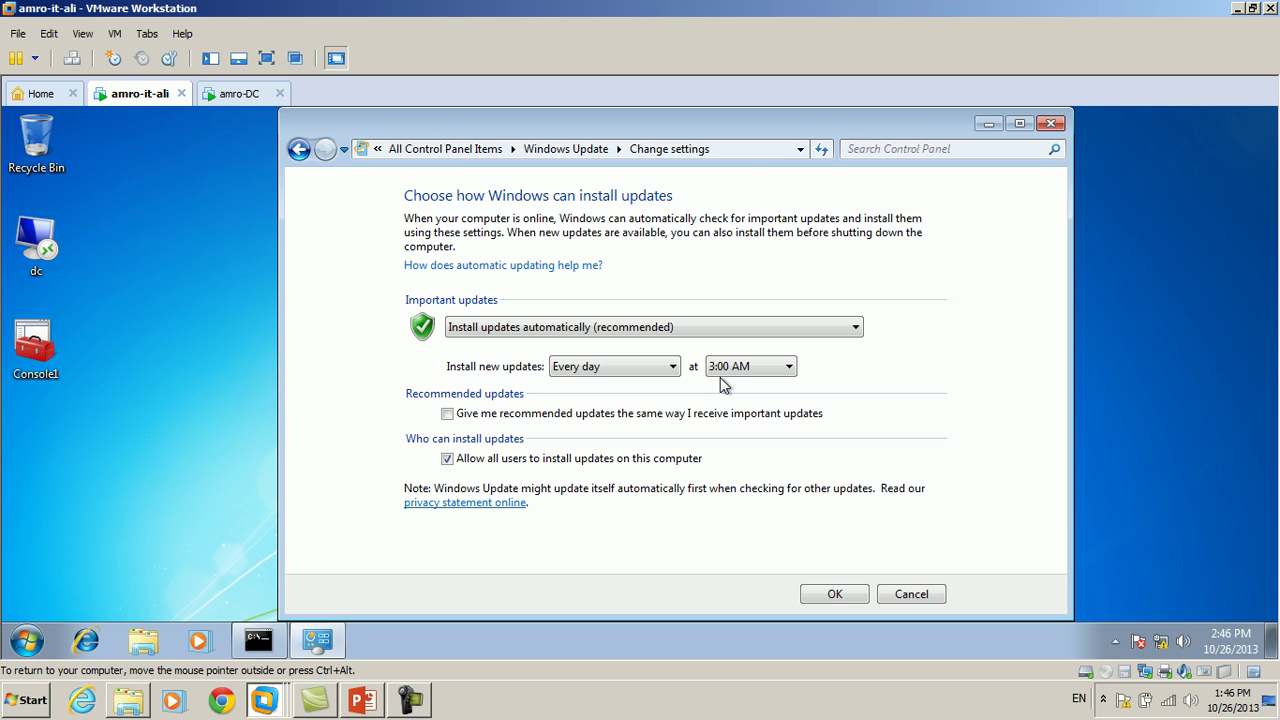
pyautogui.click(605, 372)
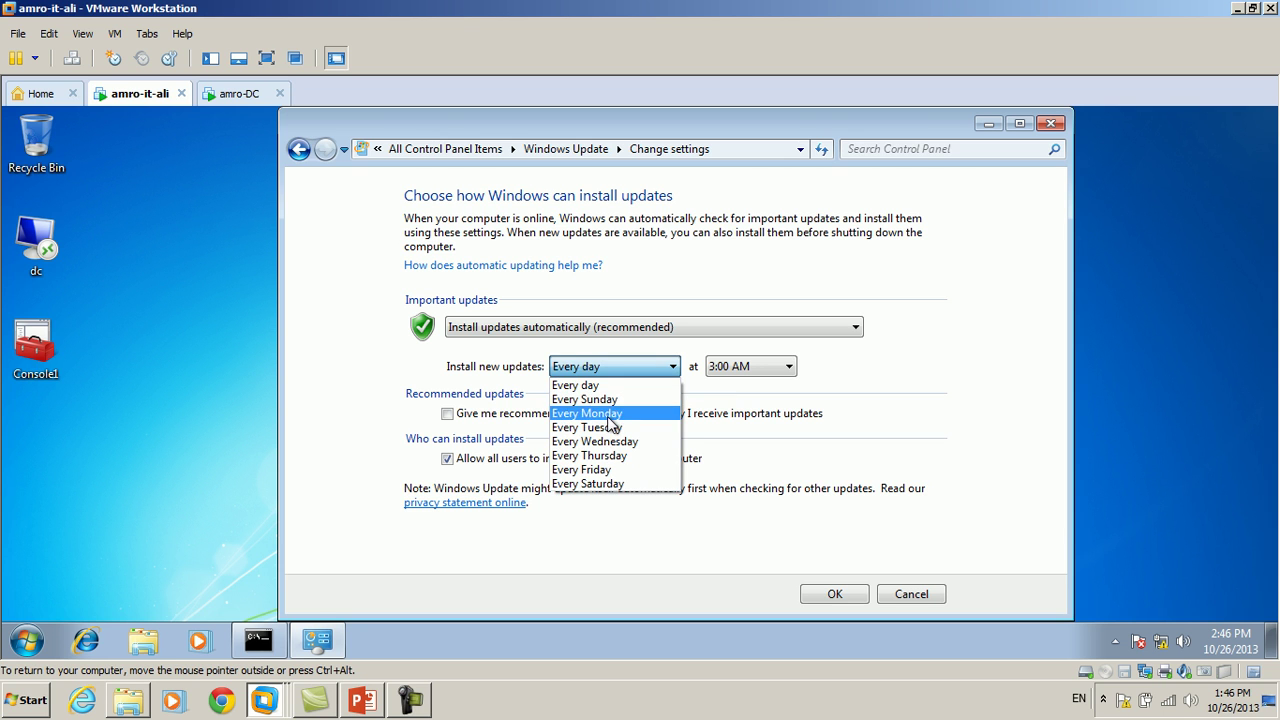
pyautogui.click(847, 368)
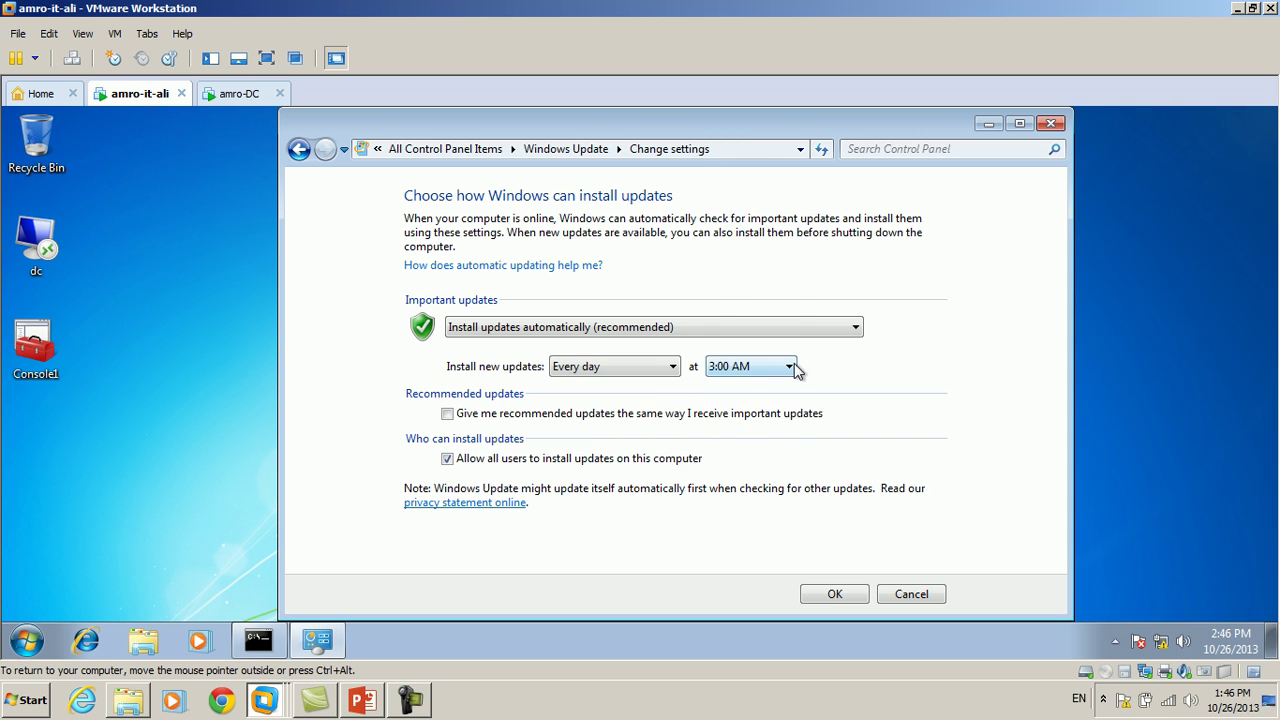
pyautogui.click(790, 366)
pyautogui.click(744, 300)
# - Try the important updates options for download only, check only, and never check for updates
pyautogui.click(852, 329)
pyautogui.click(697, 375)
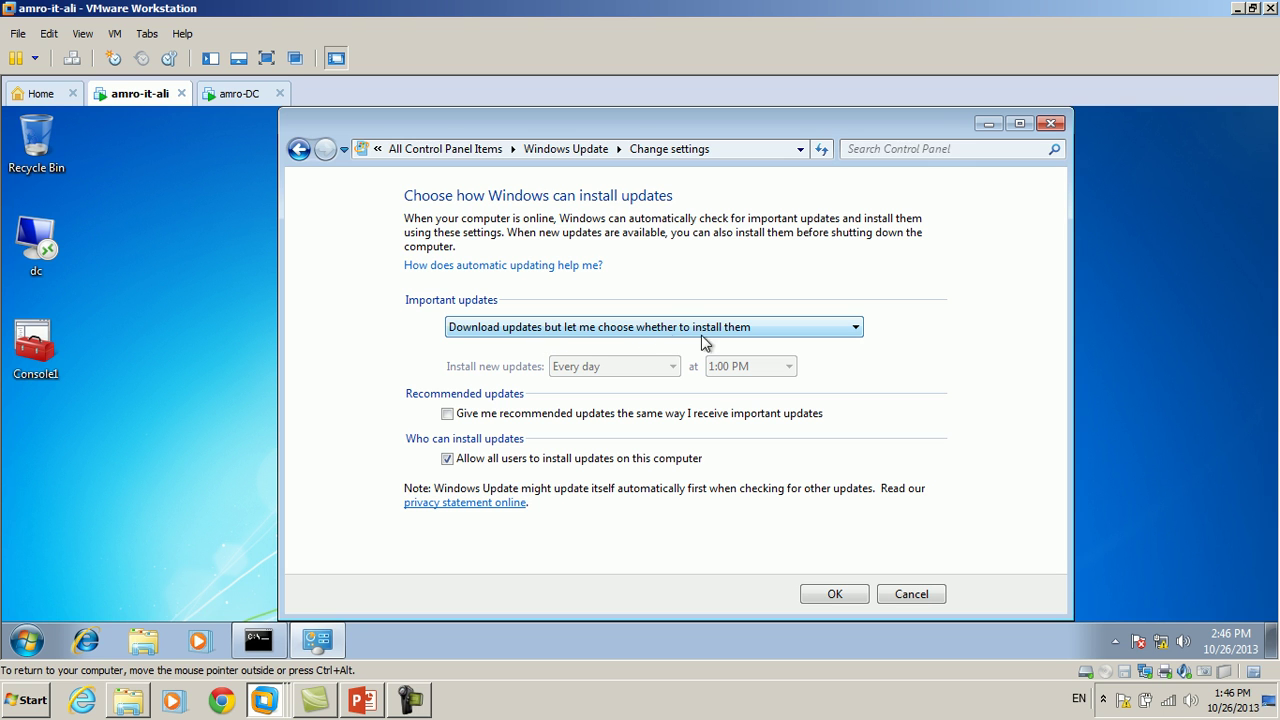
pyautogui.click(807, 329)
pyautogui.click(604, 386)
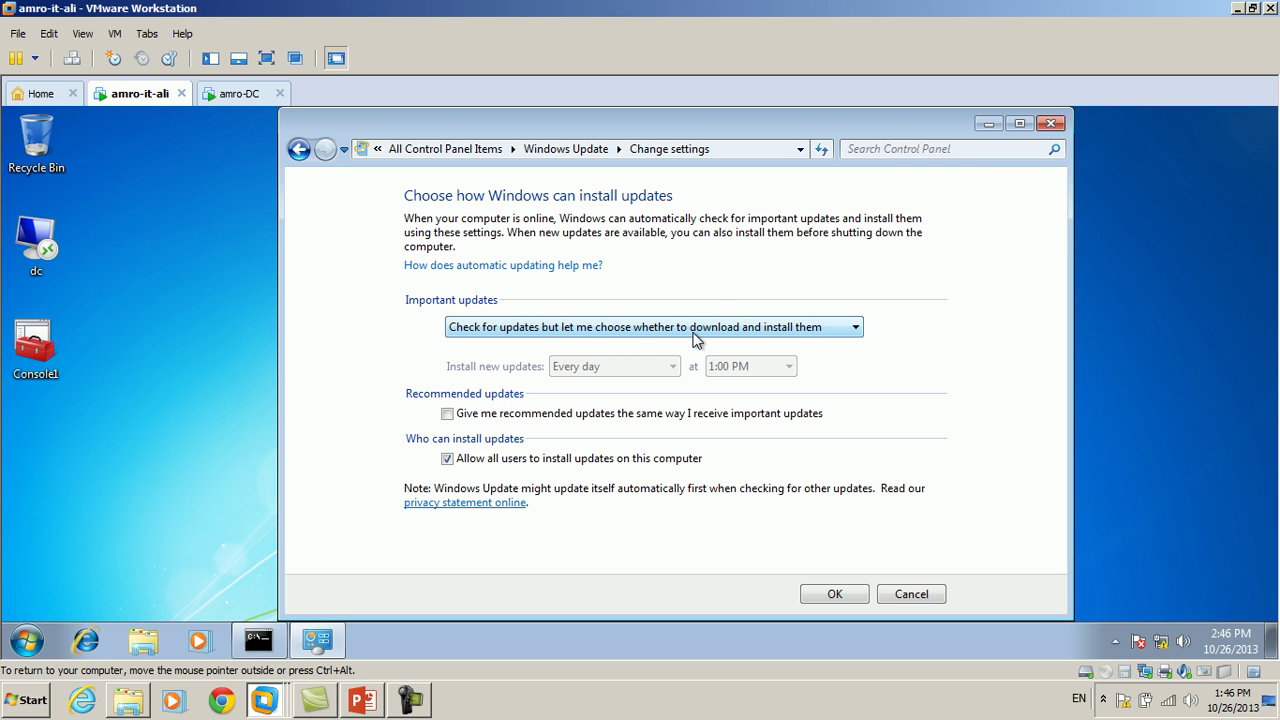
pyautogui.click(788, 338)
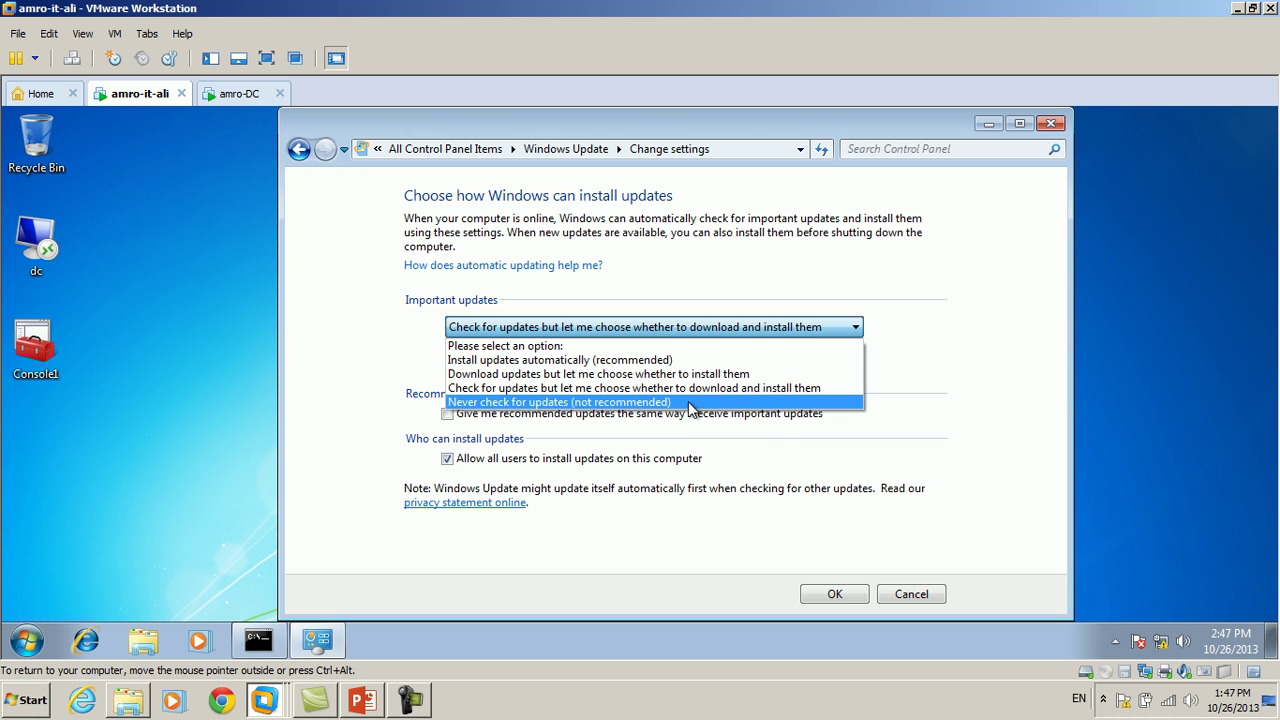
pyautogui.click(690, 402)
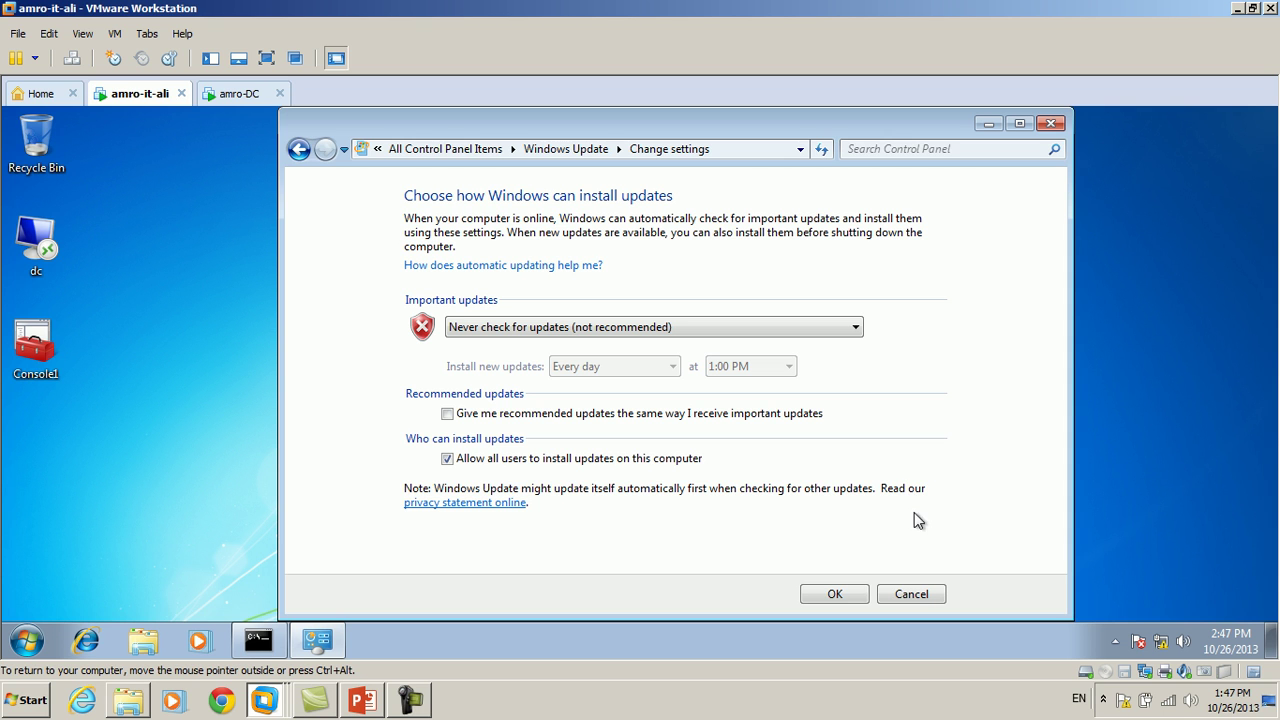
# - Set important updates to "Install updates automatically (recommended)" and apply the settings
pyautogui.scroll(4, 800, 330)
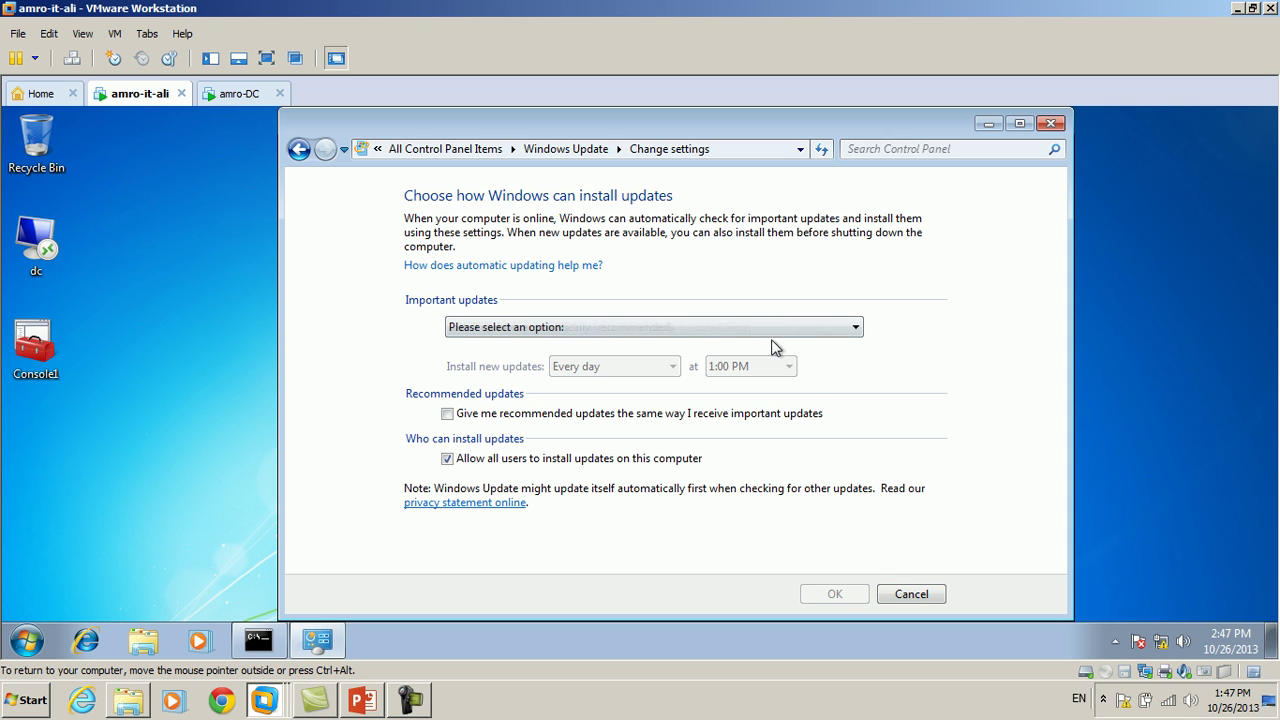
pyautogui.scroll(-1, 692, 349)
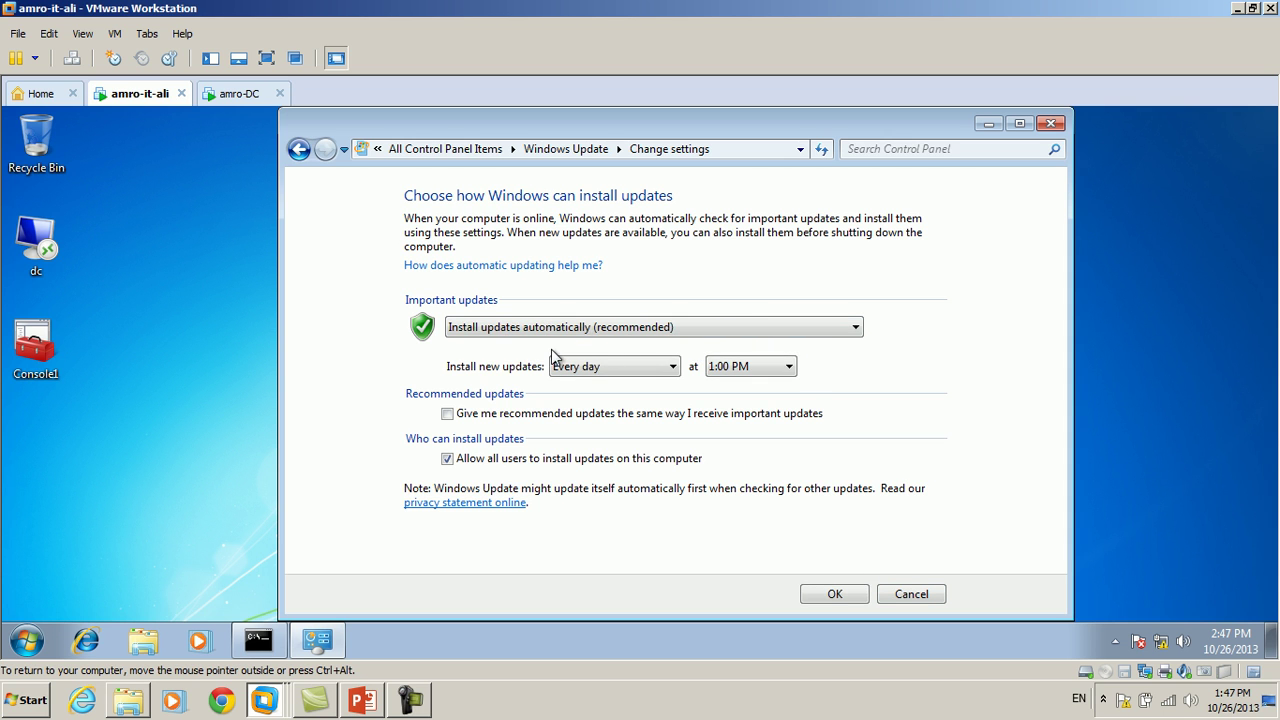
pyautogui.click(848, 596)
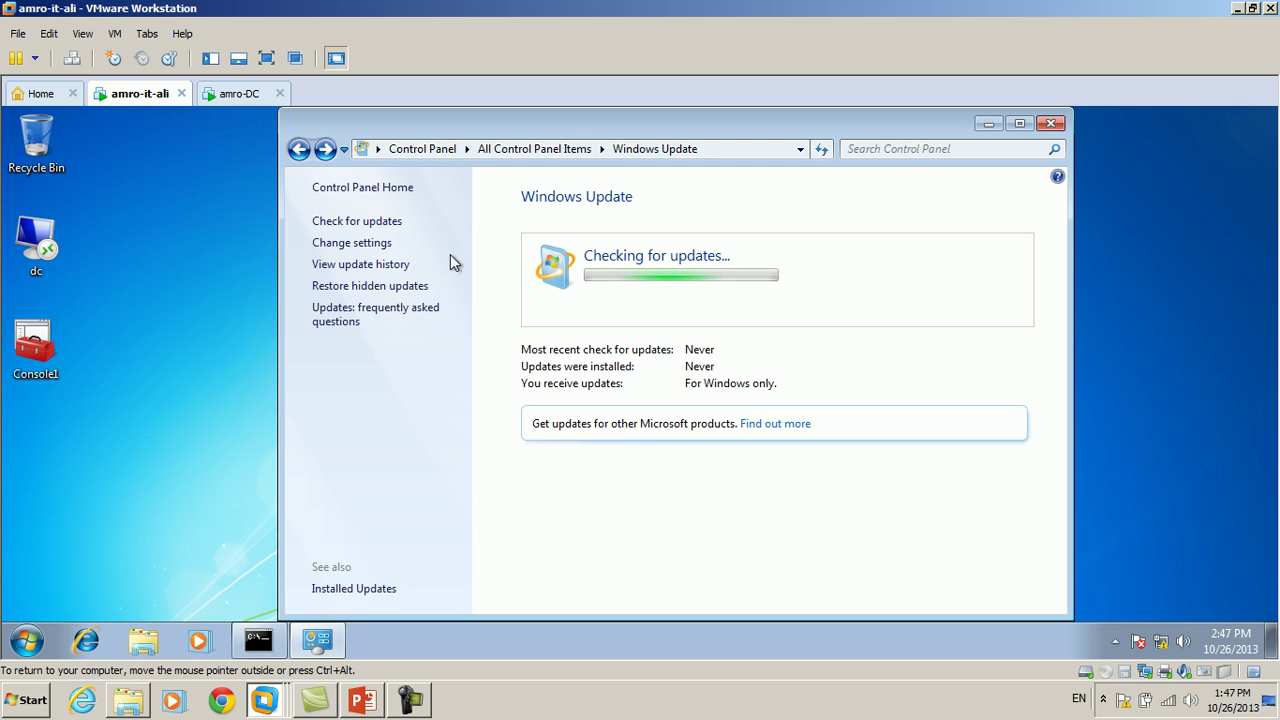
# - Reopen the update settings, set important updates to "Never check for updates (not recommended)" and apply the change
pyautogui.click(362, 244)
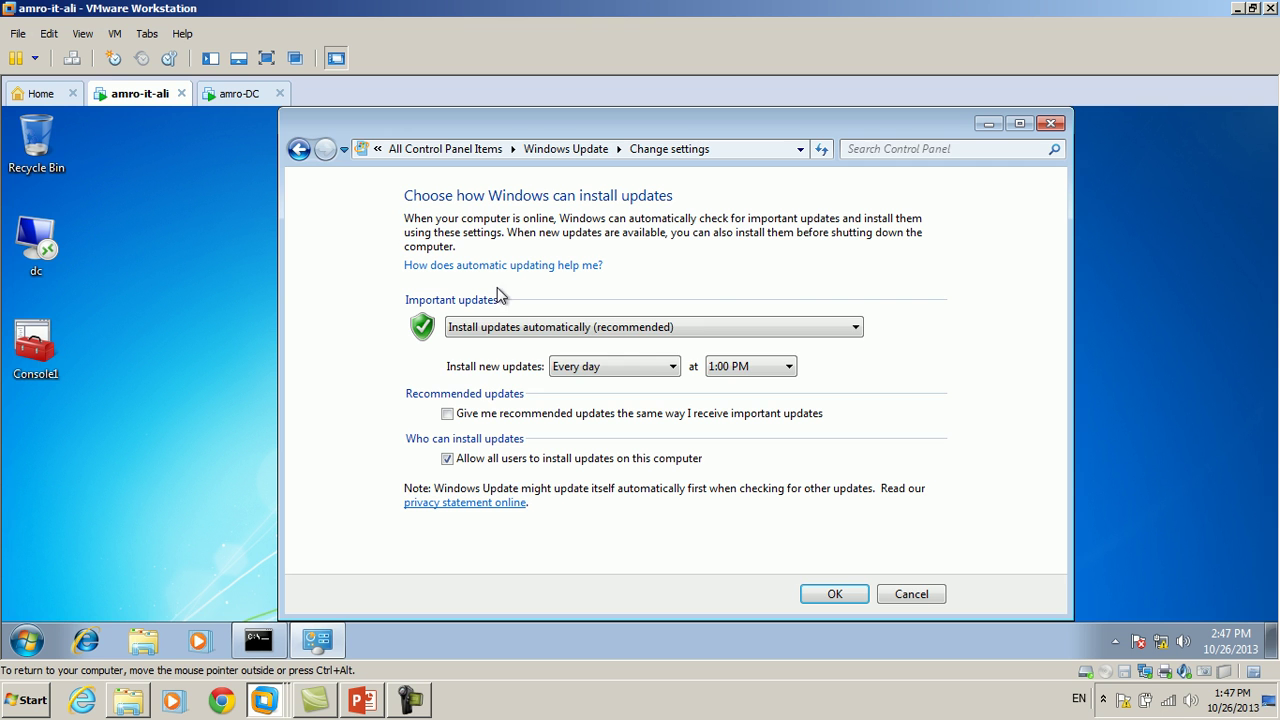
pyautogui.click(657, 334)
pyautogui.click(656, 388)
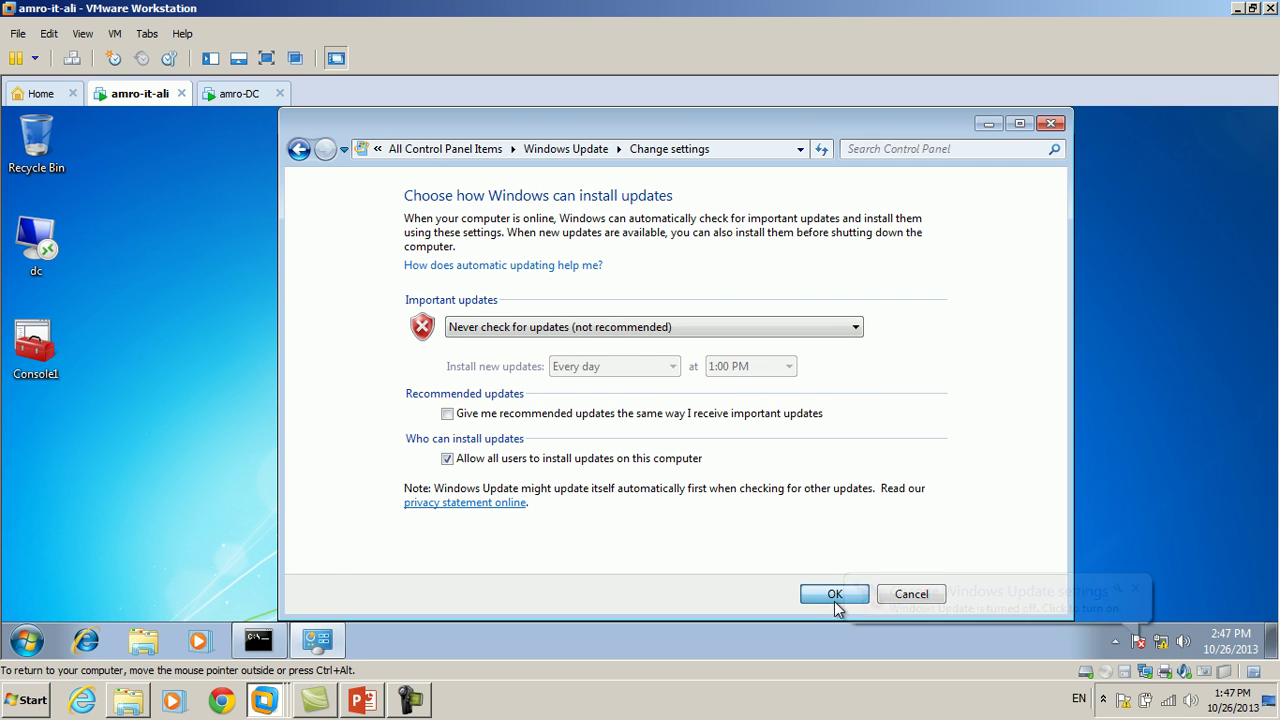
pyautogui.click(834, 600)
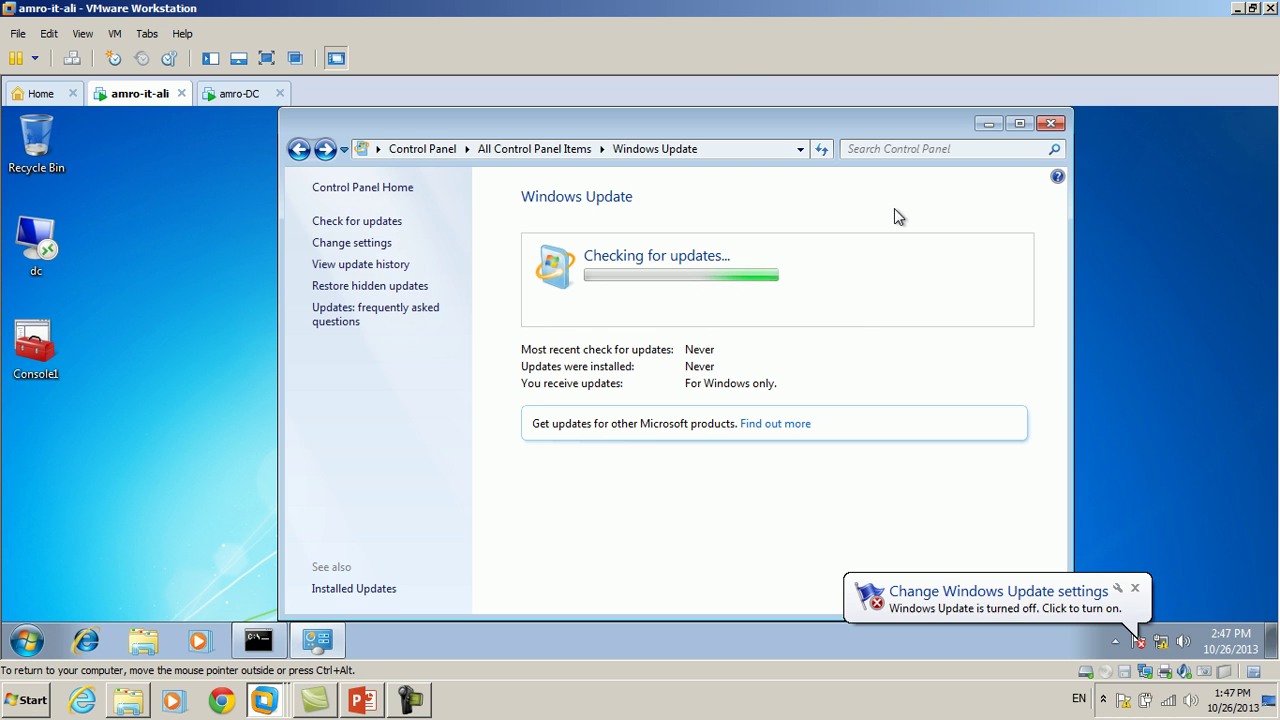
pyautogui.rightClick(904, 134)
pyautogui.click(852, 129)
pyautogui.rightClick(838, 122)
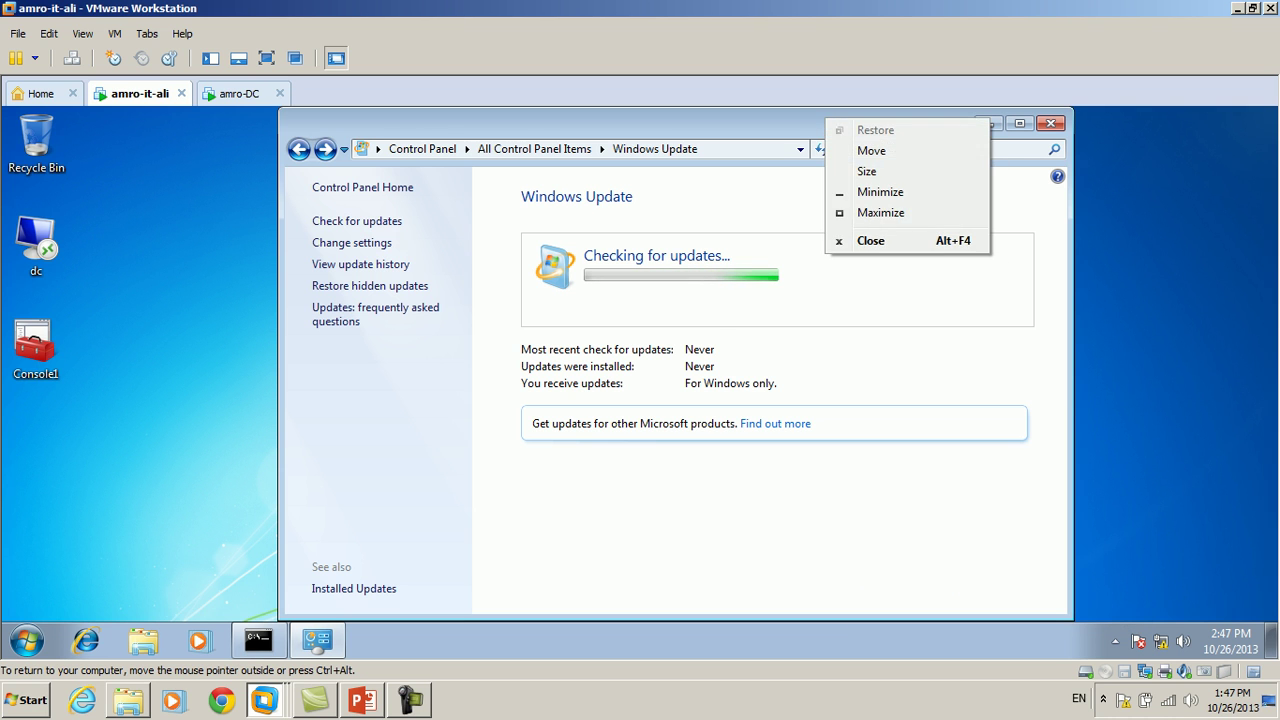
pyautogui.click(836, 116)
pyautogui.rightClick(837, 119)
pyautogui.click(833, 119)
pyautogui.rightClick(833, 119)
pyautogui.click(809, 119)
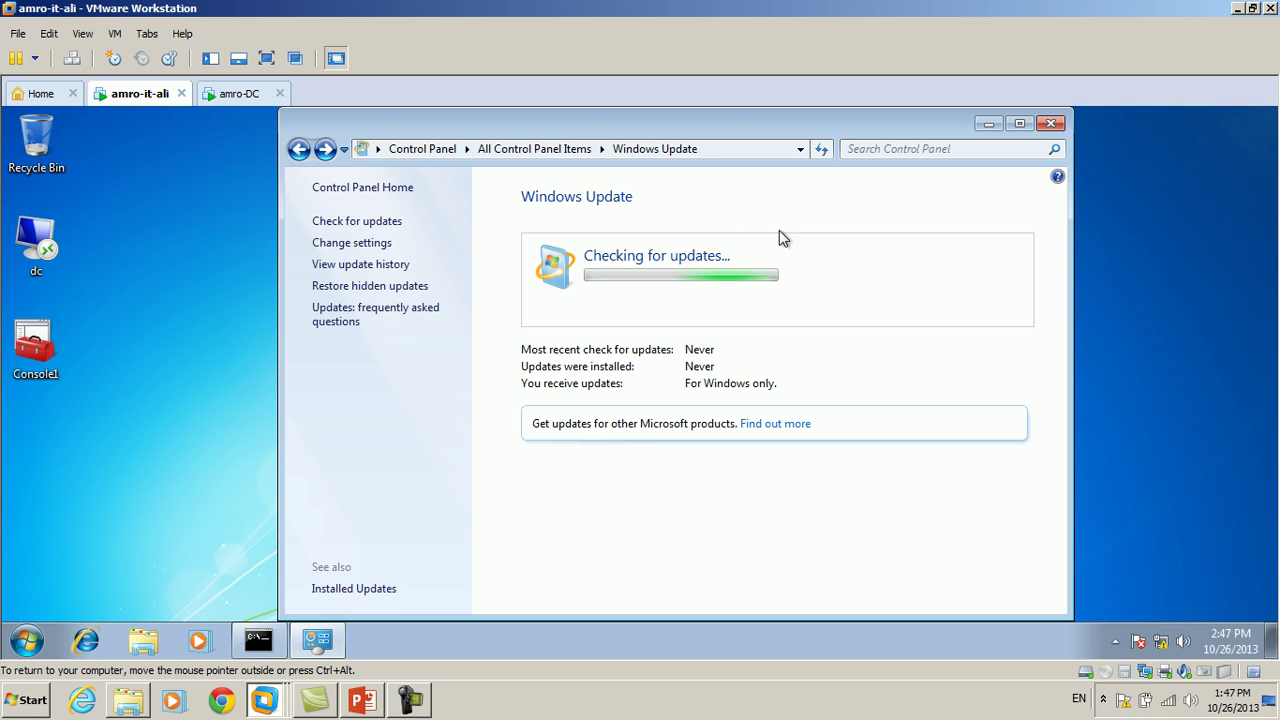
pyautogui.rightClick(755, 123)
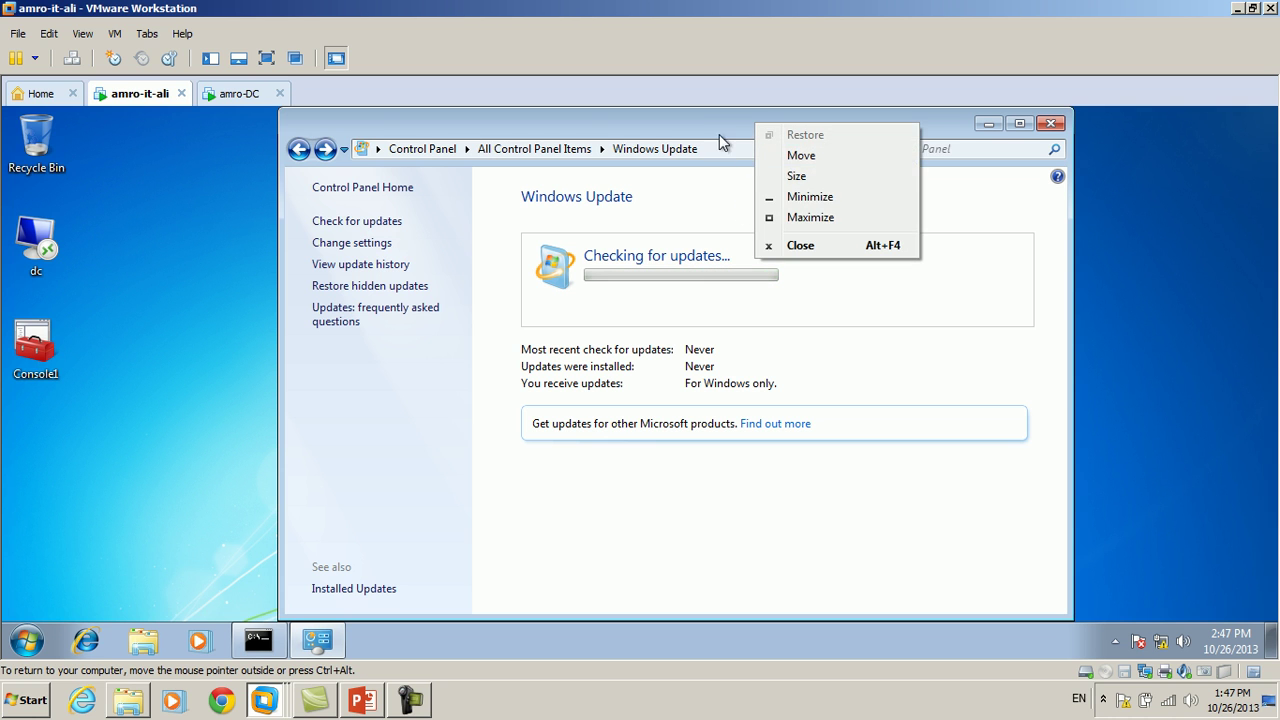
pyautogui.click(705, 121)
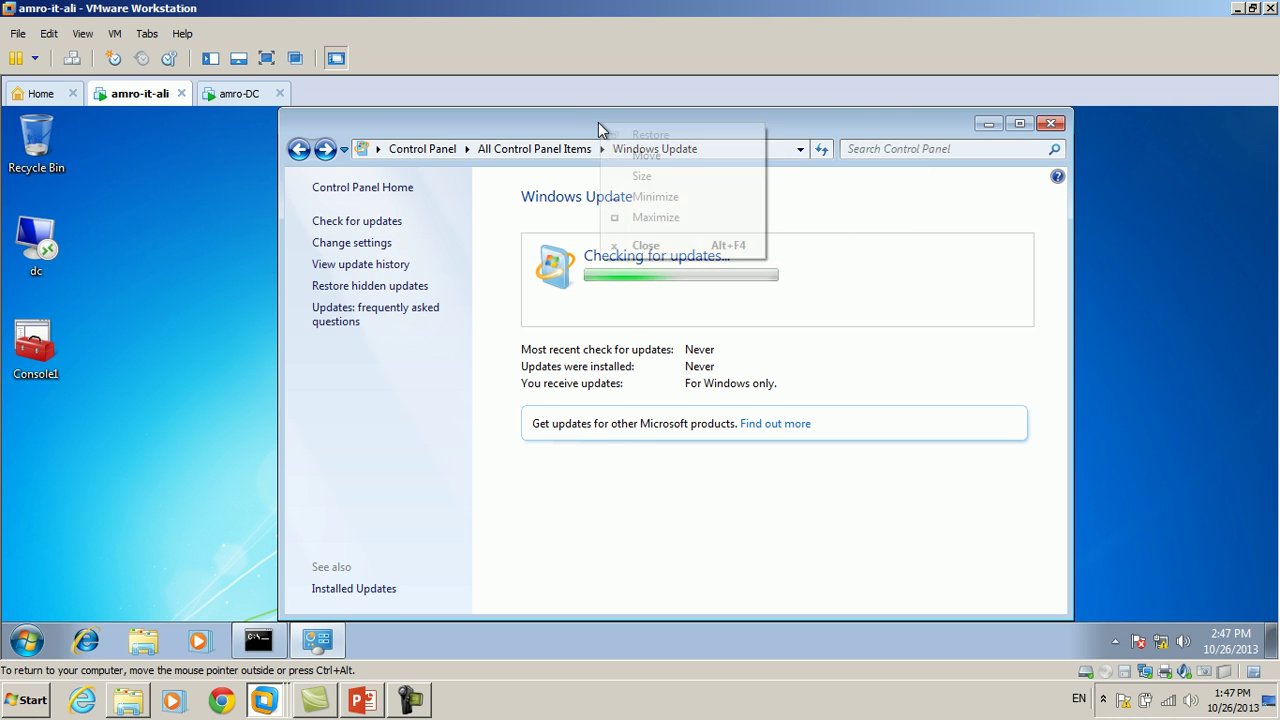
pyautogui.rightClick(565, 120)
pyautogui.click(548, 120)
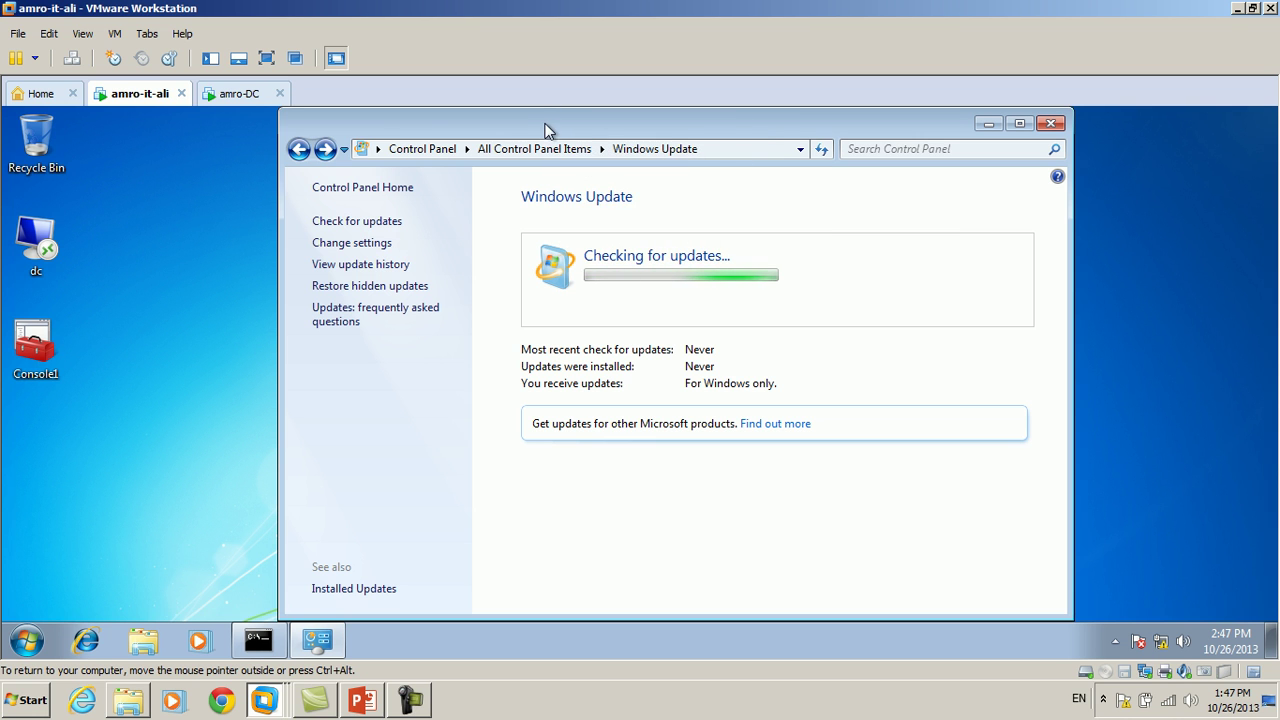
pyautogui.rightClick(546, 122)
pyautogui.click(855, 226)
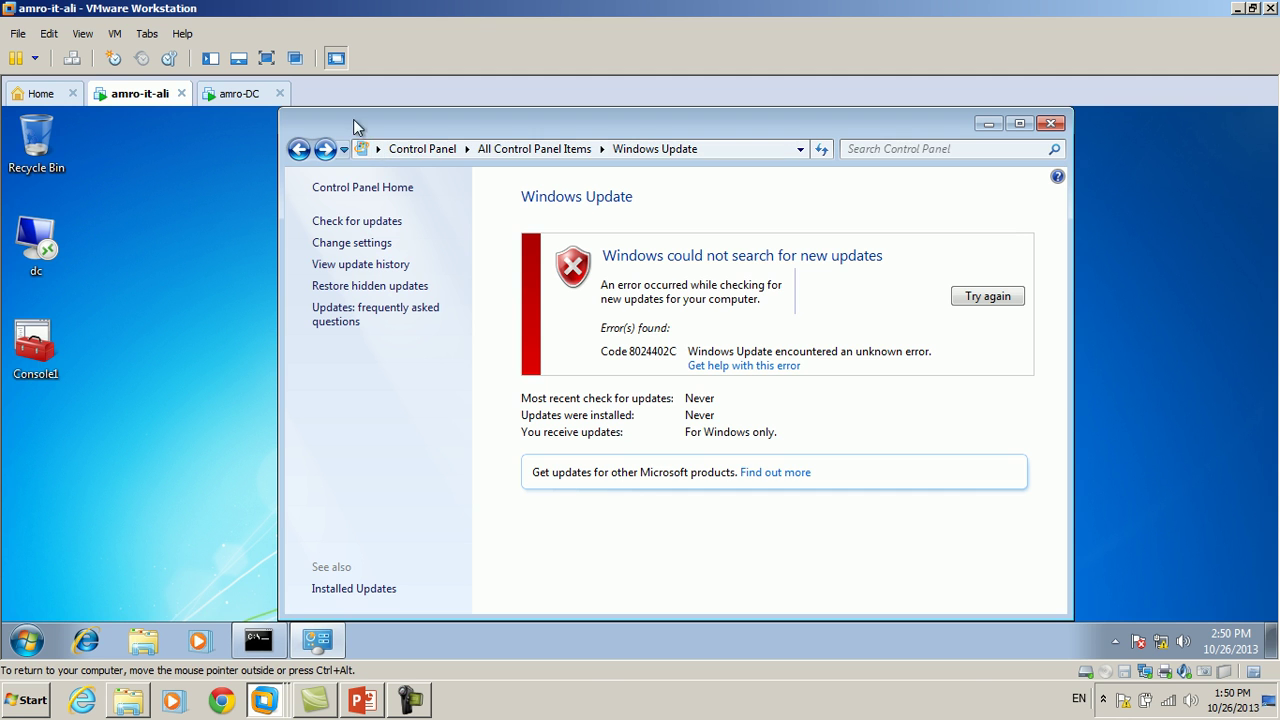
# - Switch to the amro-DC virtual machine and close its Windows Firewall console and command prompt window
pyautogui.click(243, 95)
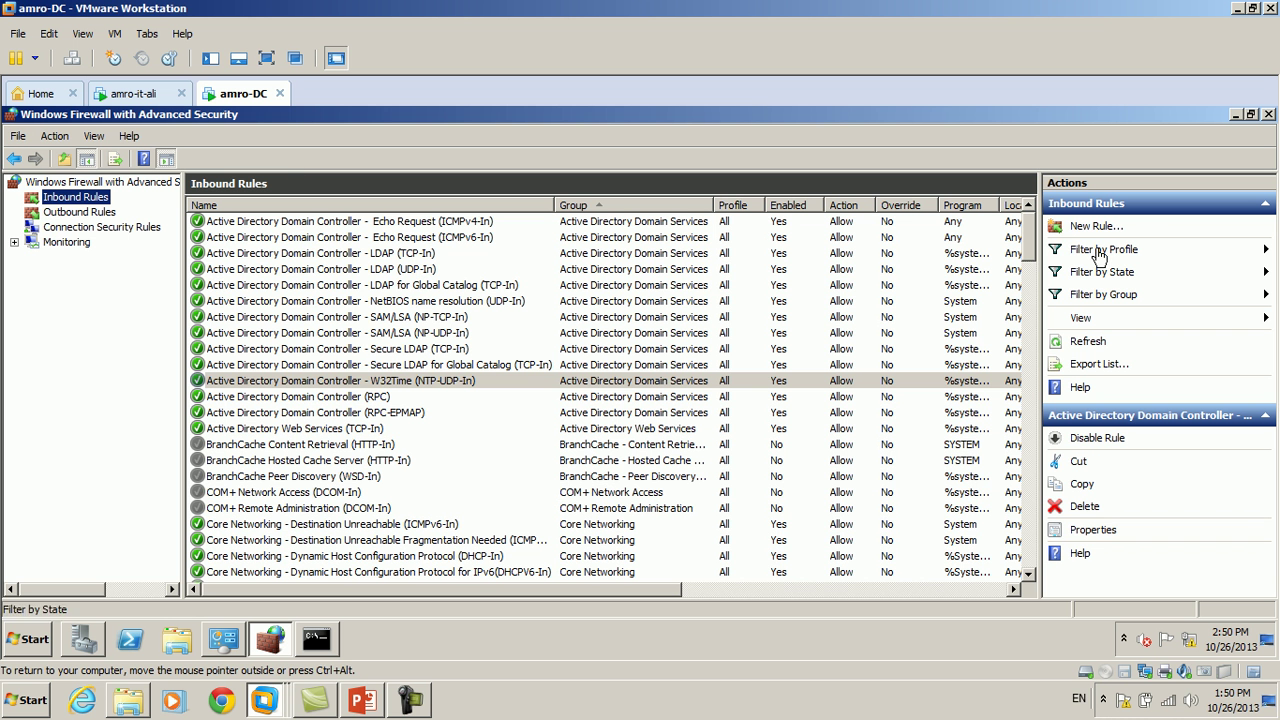
pyautogui.click(1240, 346)
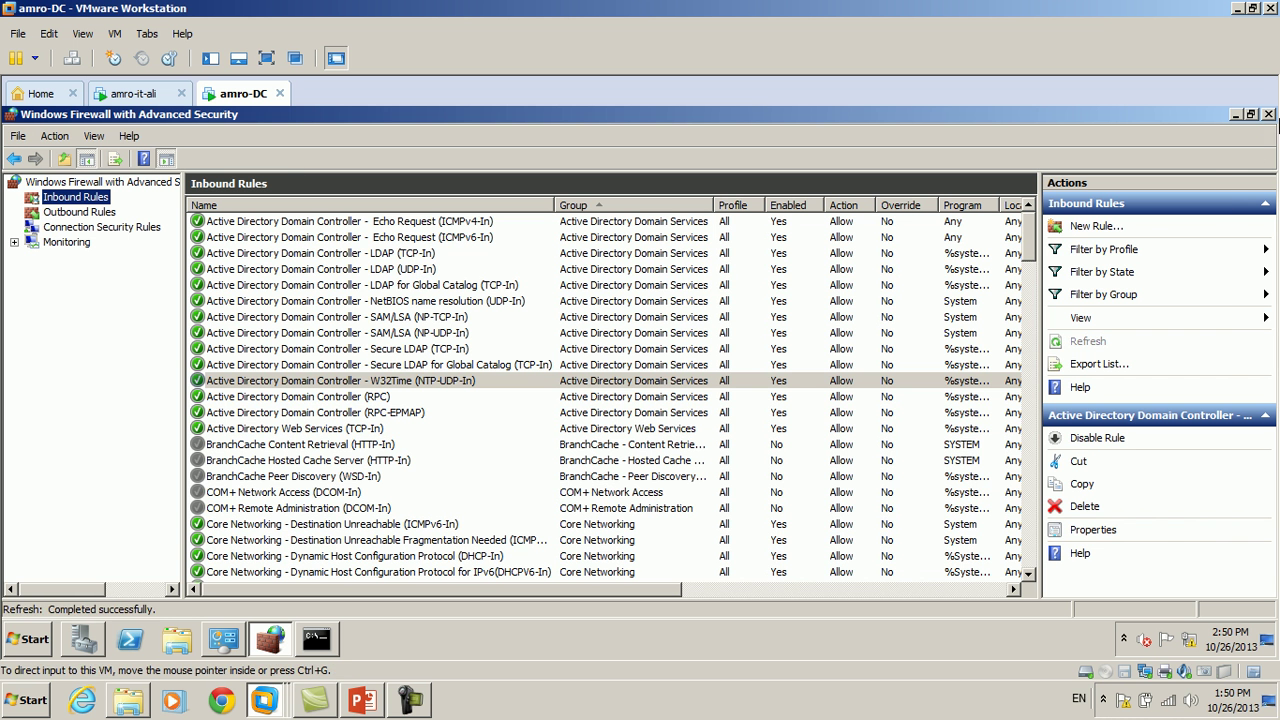
pyautogui.click(1268, 114)
pyautogui.rightClick(304, 285)
pyautogui.click(344, 325)
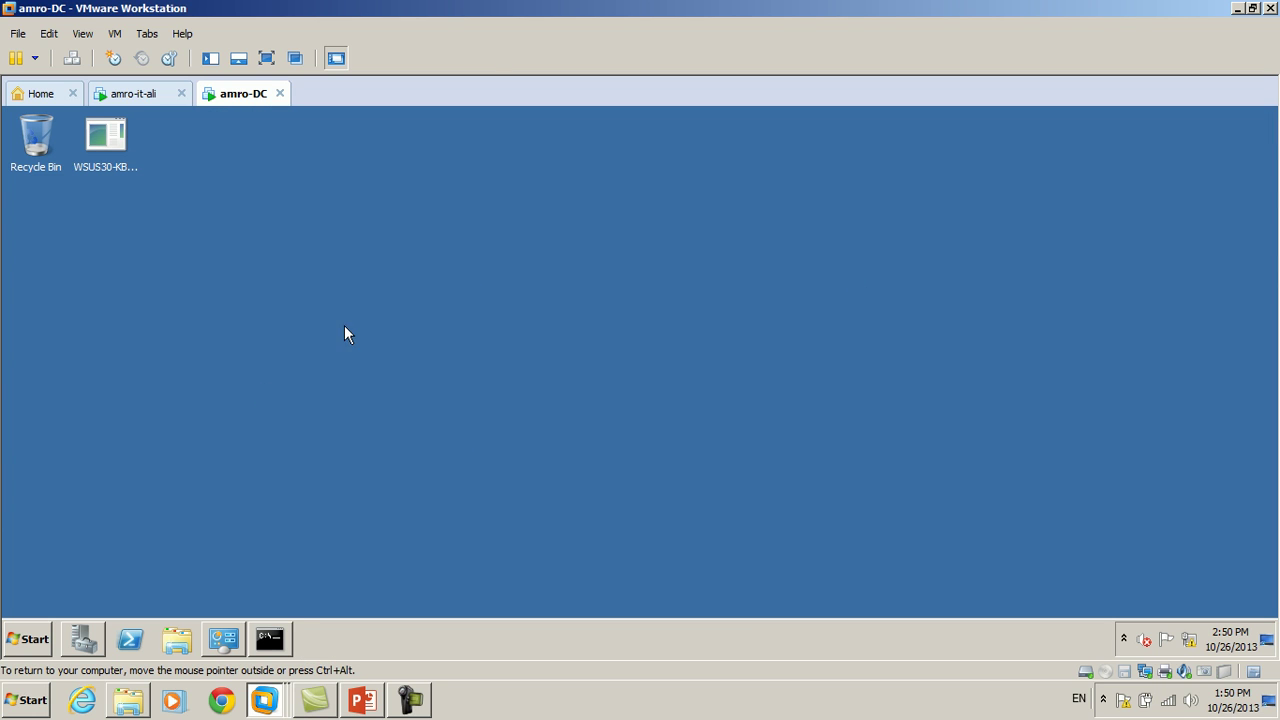
pyautogui.rightClick(263, 632)
pyautogui.click(284, 606)
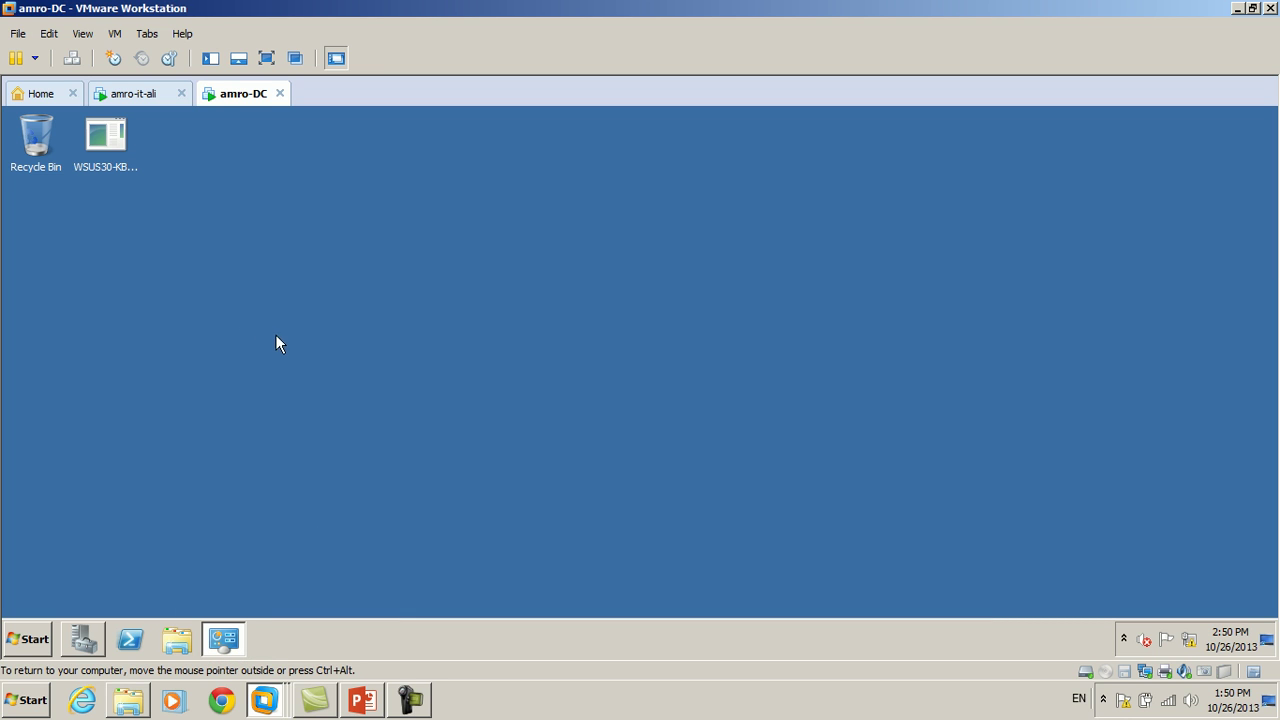
# - Examine the general properties of the WSUS30-KB972455-x64 installer on the desktop, then close them and select the file
pyautogui.click(112, 165)
pyautogui.rightClick(113, 150)
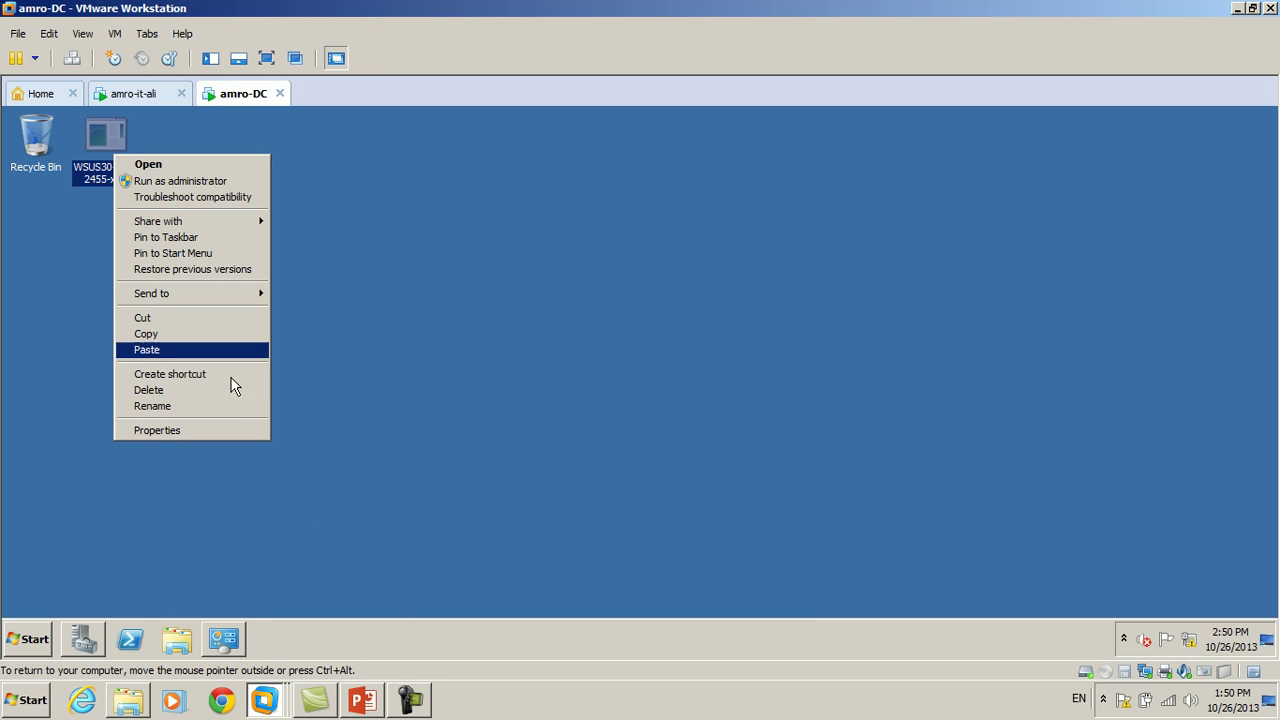
pyautogui.click(238, 427)
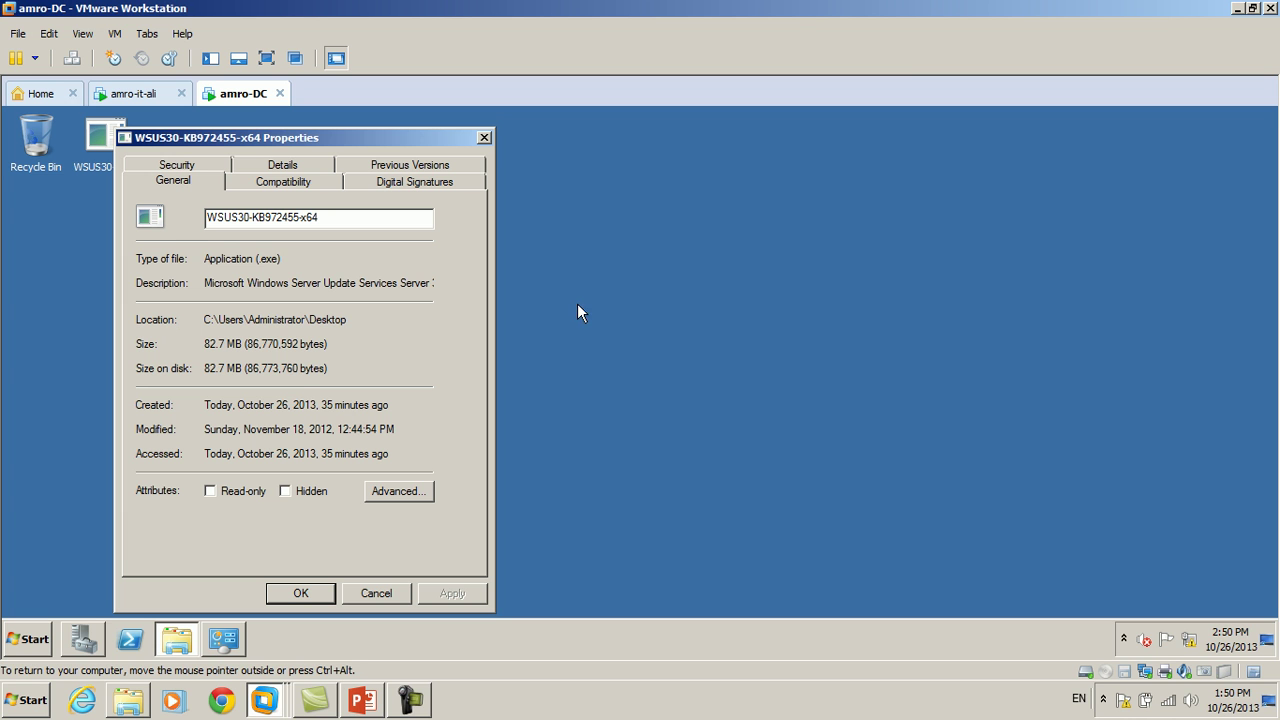
pyautogui.click(398, 594)
pyautogui.rightClick(357, 227)
pyautogui.click(228, 232)
pyautogui.click(116, 170)
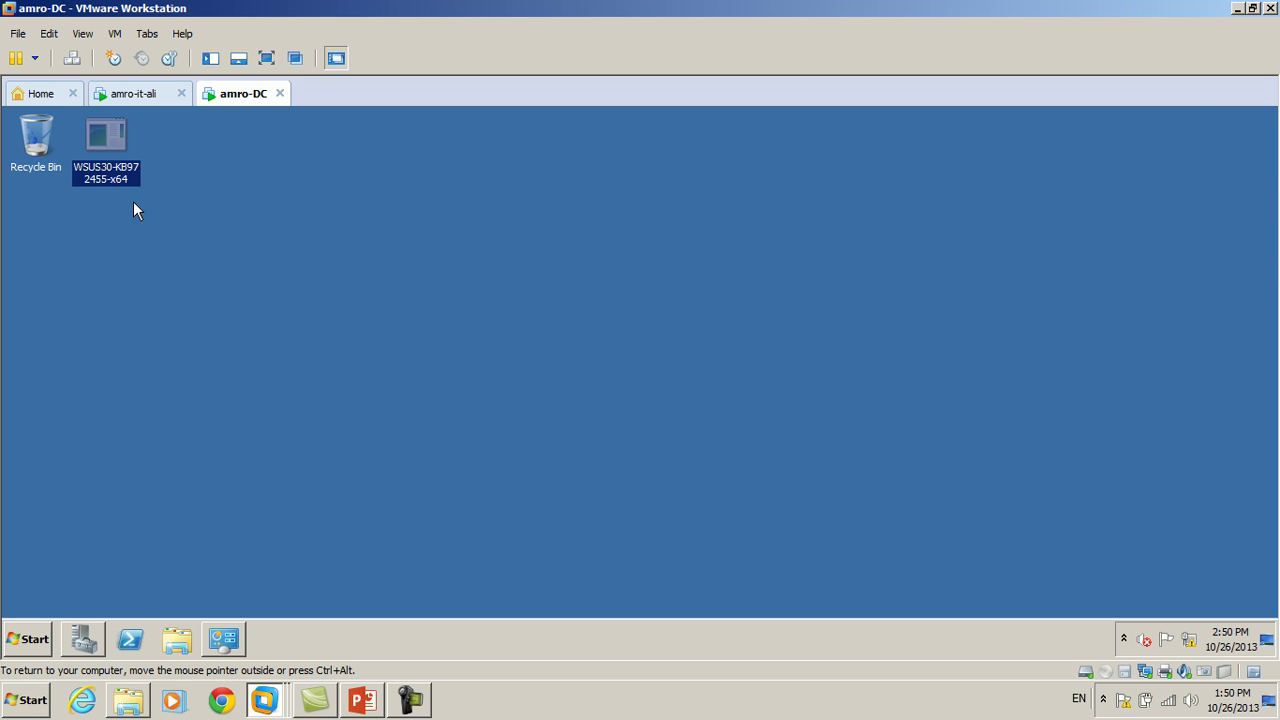
pyautogui.click(128, 700)
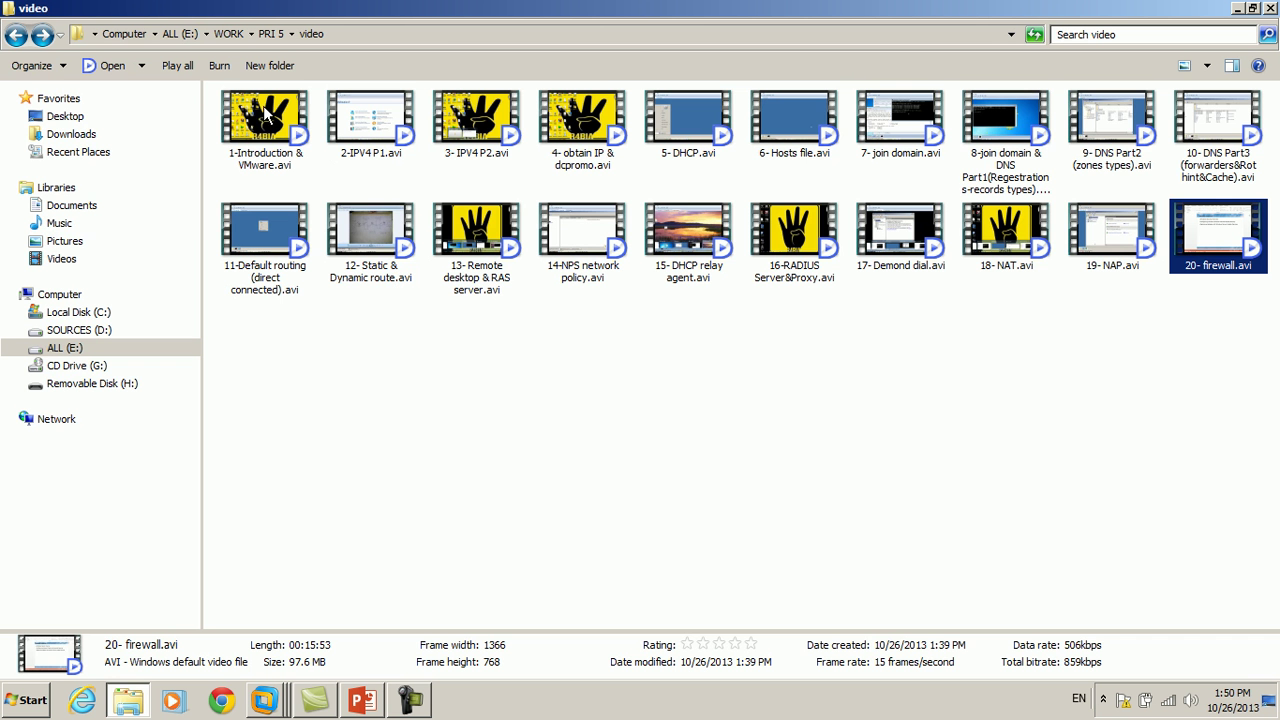
pyautogui.click(180, 34)
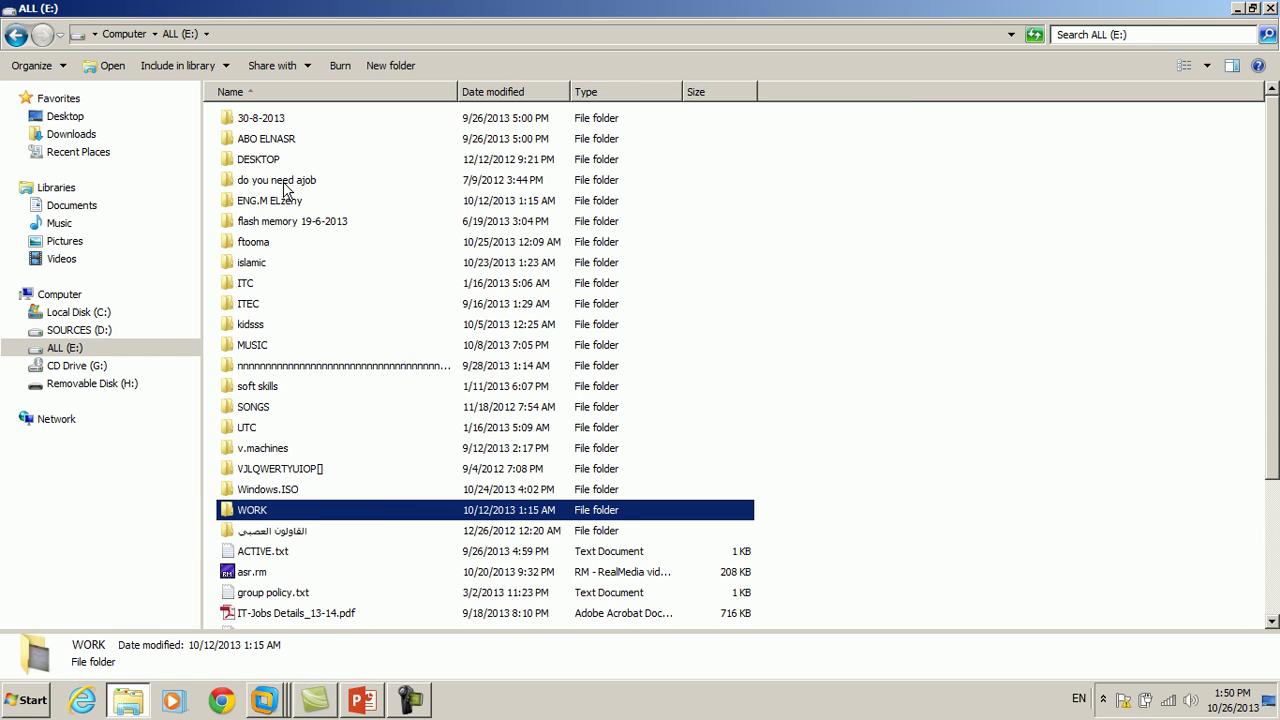
pyautogui.doubleClick(292, 202)
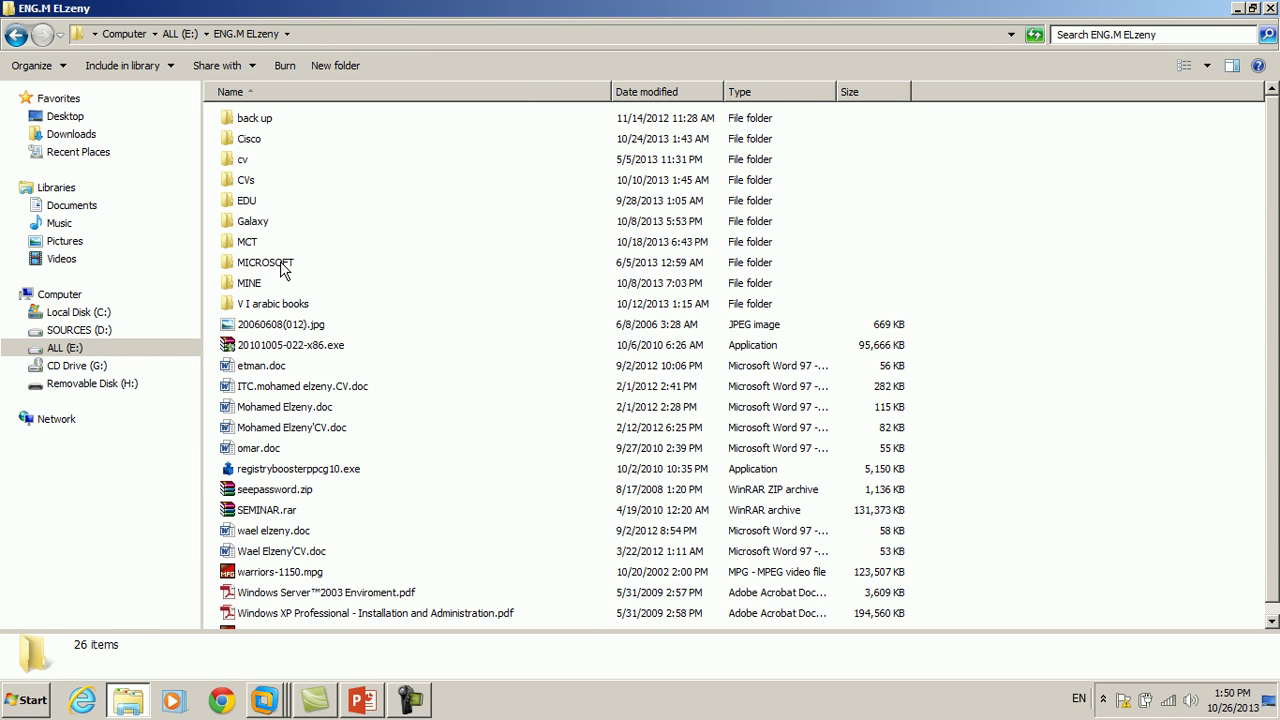
pyautogui.doubleClick(265, 262)
pyautogui.click(1271, 8)
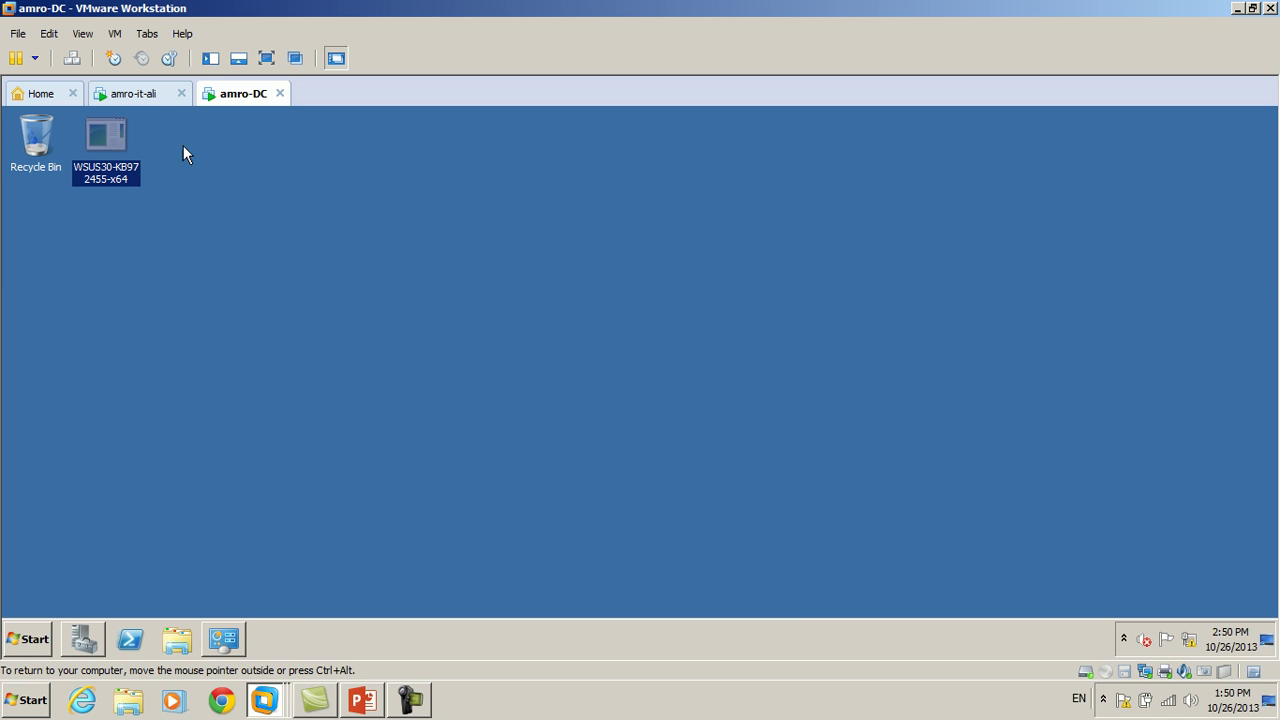
# - Minimize the virtual machine window, open the MCITP material shortcut's tools > WSUS3 Requirements folder and compare the x64 and x86 WSUS30-KB972455 installers
pyautogui.click(17, 9)
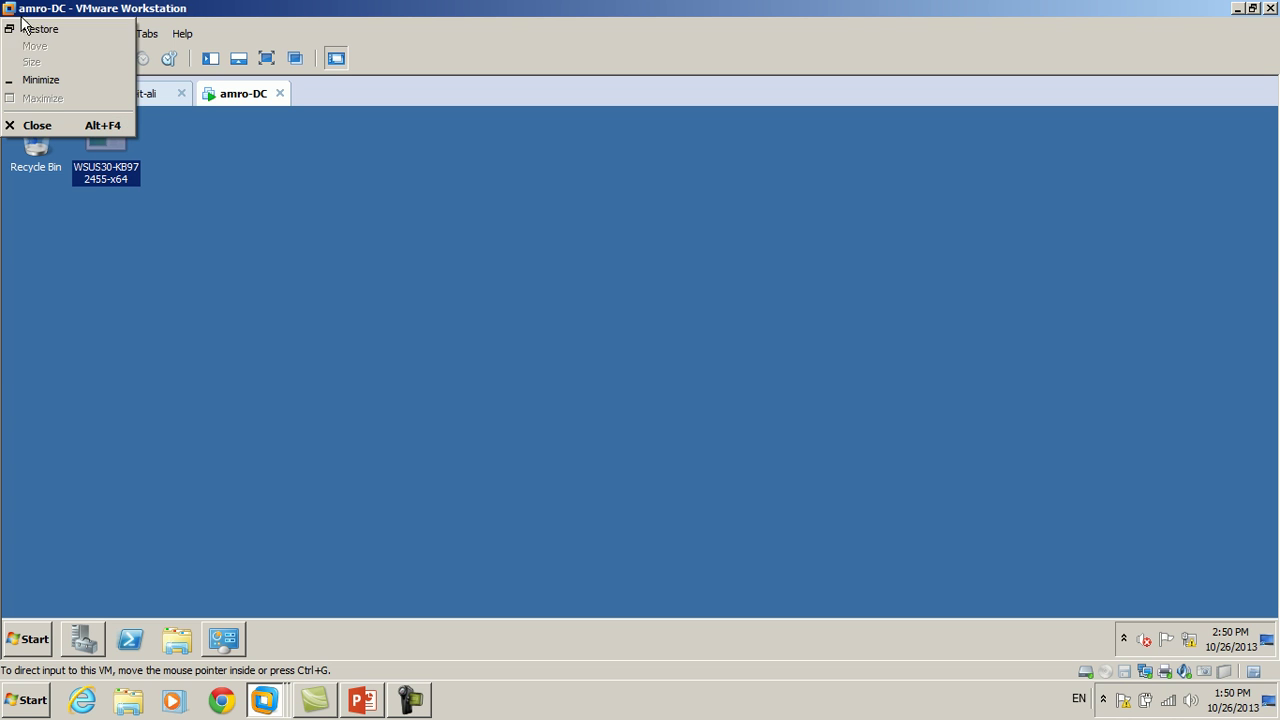
pyautogui.click(50, 79)
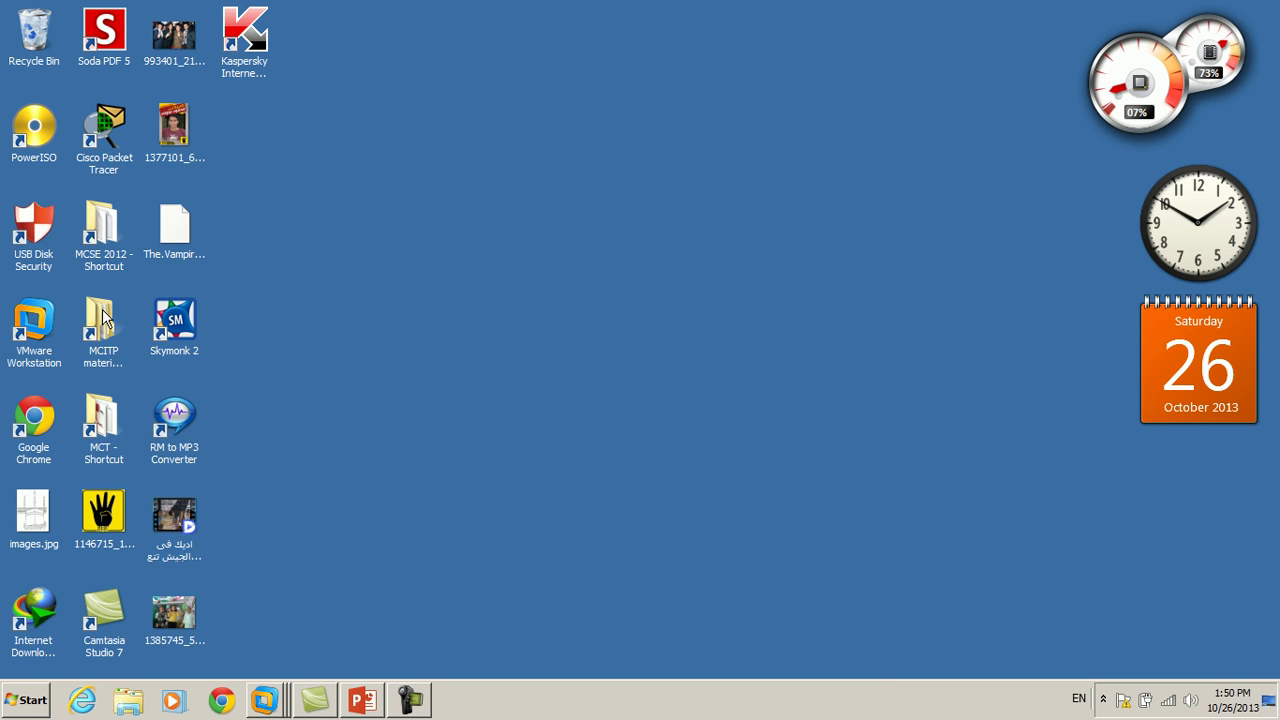
pyautogui.doubleClick(100, 325)
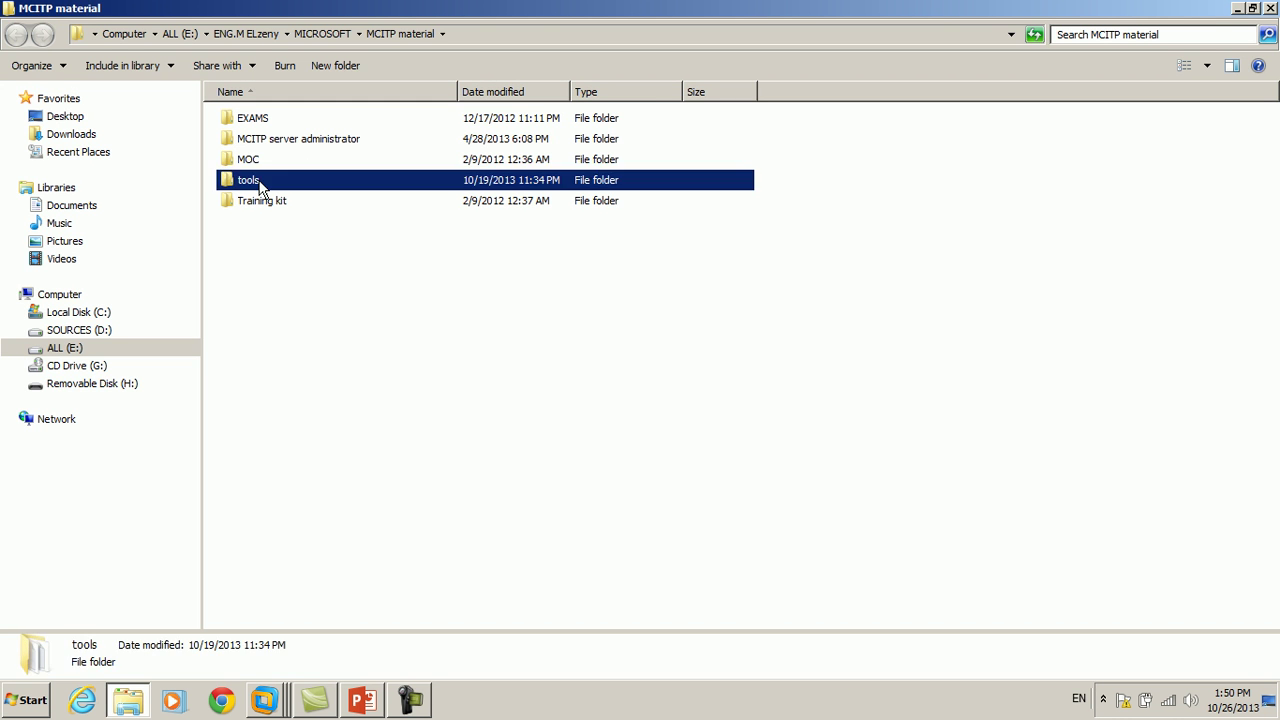
pyautogui.doubleClick(258, 188)
pyautogui.doubleClick(300, 305)
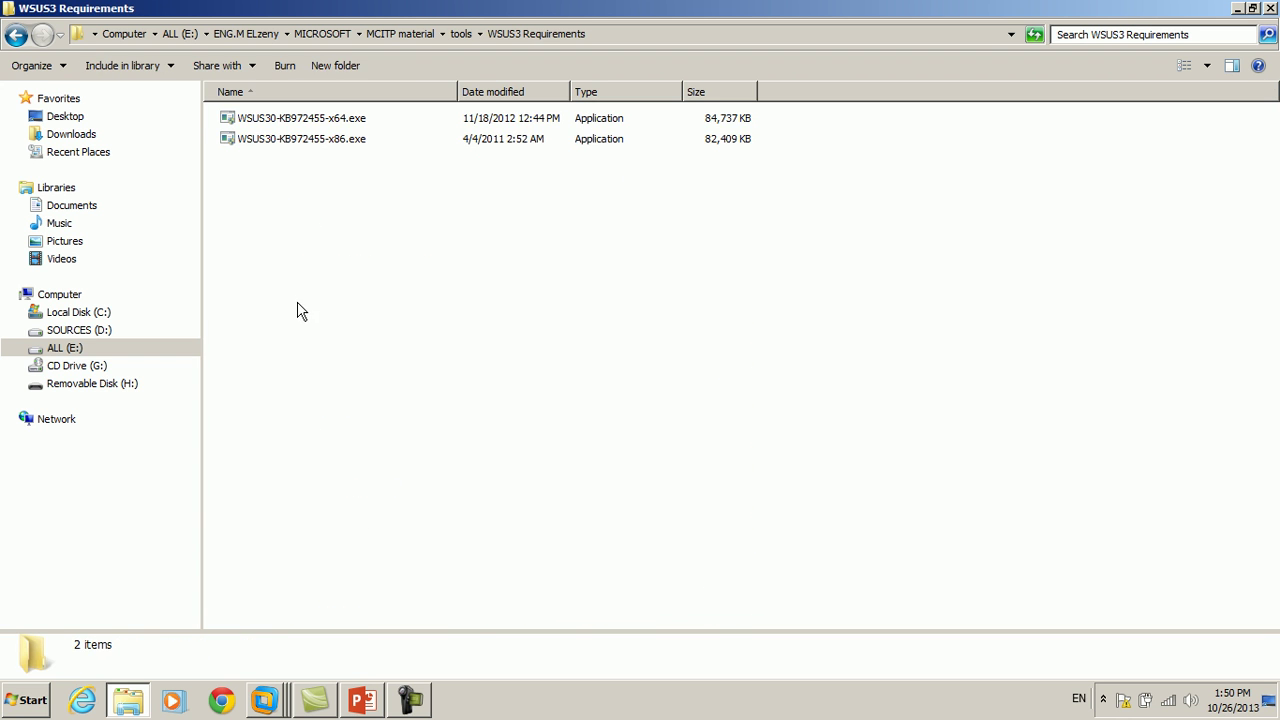
pyautogui.click(266, 124)
pyautogui.click(268, 139)
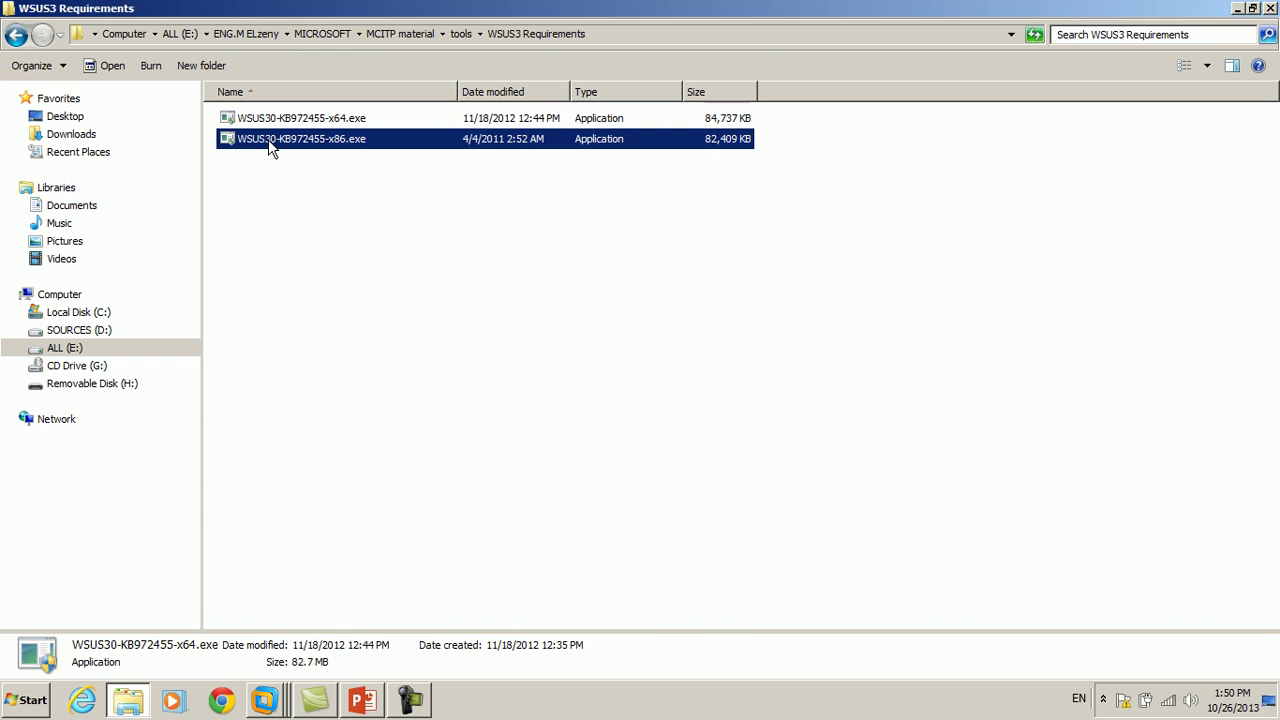
pyautogui.click(336, 124)
# - Switch back to the amro-DC virtual machine and launch the WSUS30-KB972455-x64 installer from its desktop
pyautogui.moveTo(342, 700)
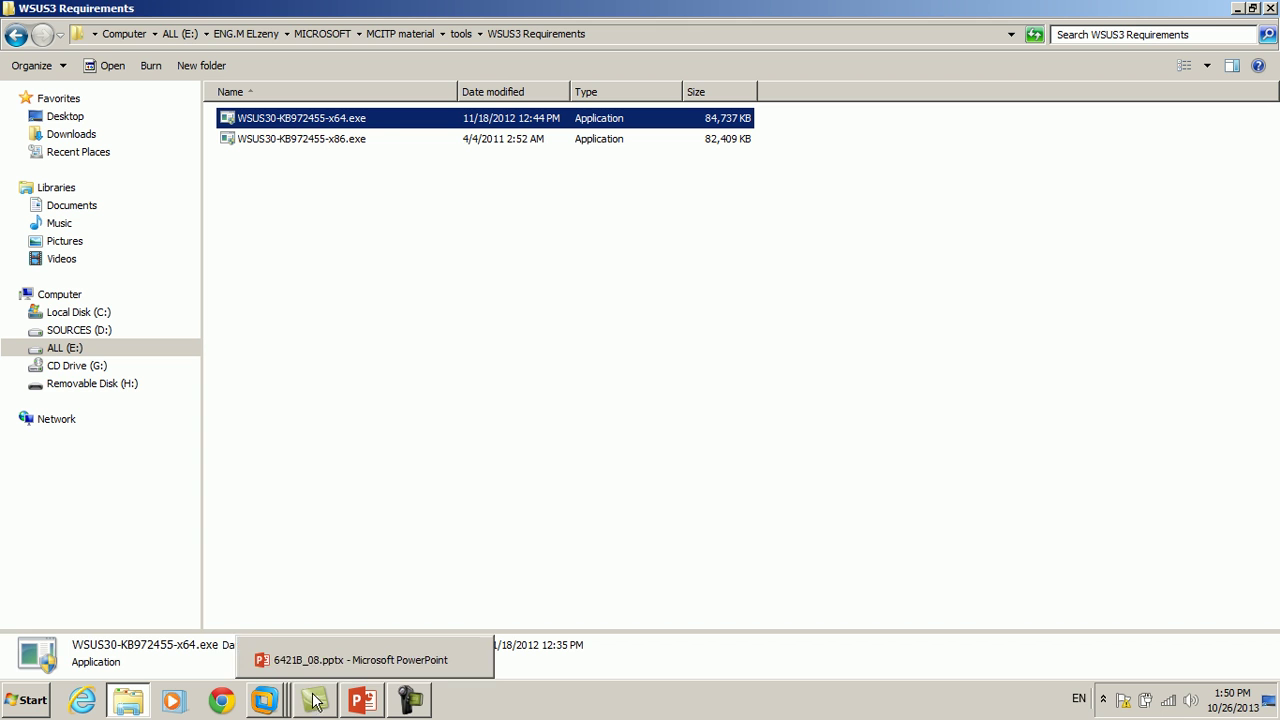
pyautogui.moveTo(264, 700)
pyautogui.click(222, 660)
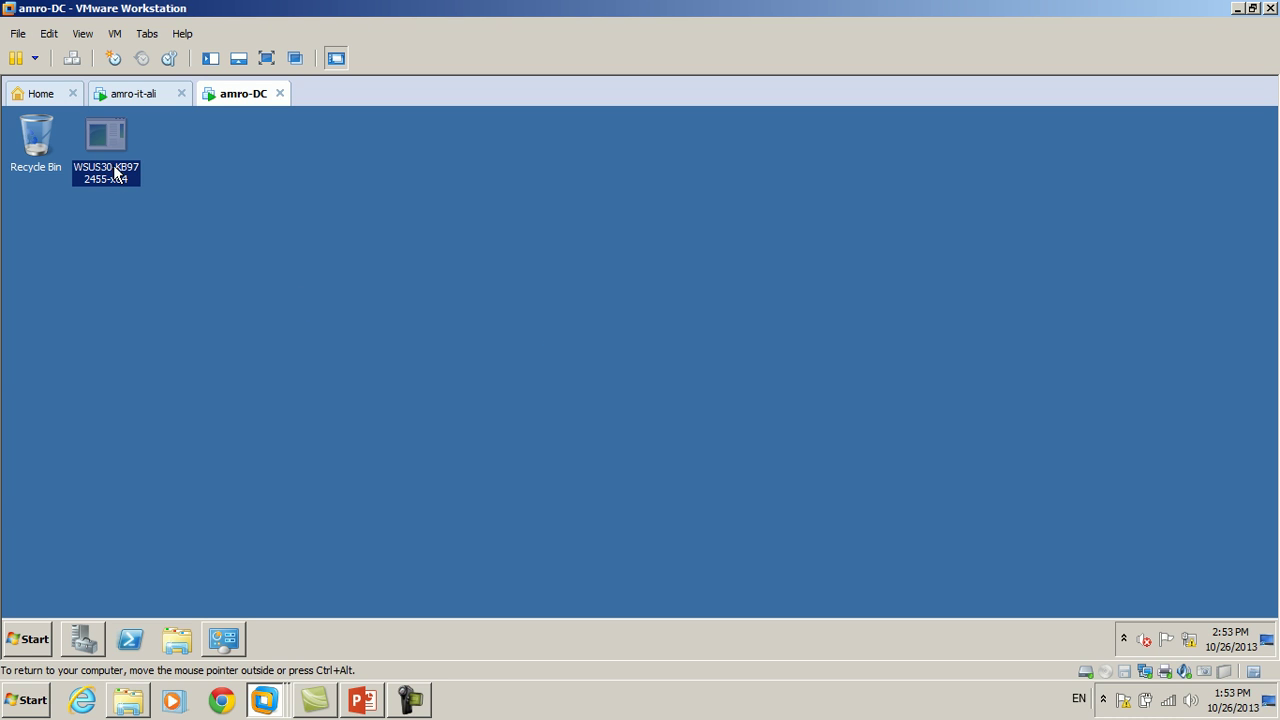
pyautogui.click(301, 221)
pyautogui.doubleClick(110, 178)
pyautogui.moveTo(558, 318); pyautogui.dragTo(557, 254)
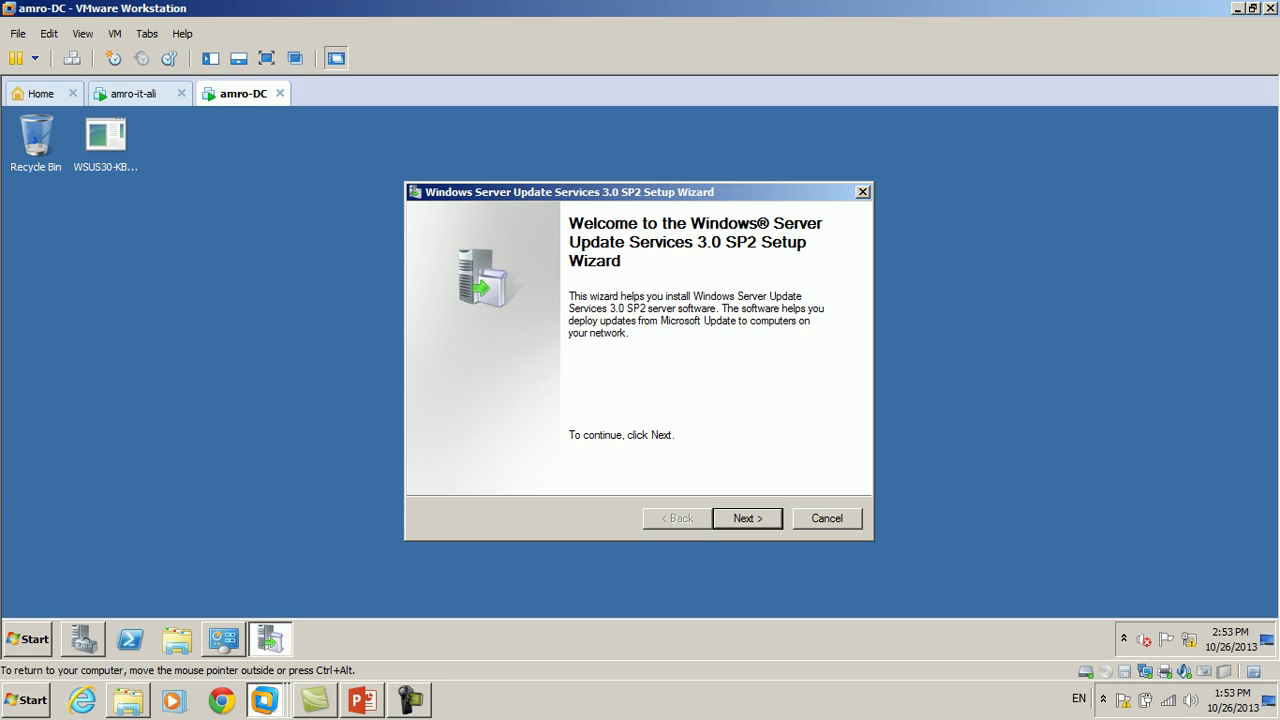
# - Advance the WSUS 3.0 SP2 setup wizard to Installation Mode Selection, revisiting the welcome page once, and reposition the wizard window
pyautogui.click(748, 518)
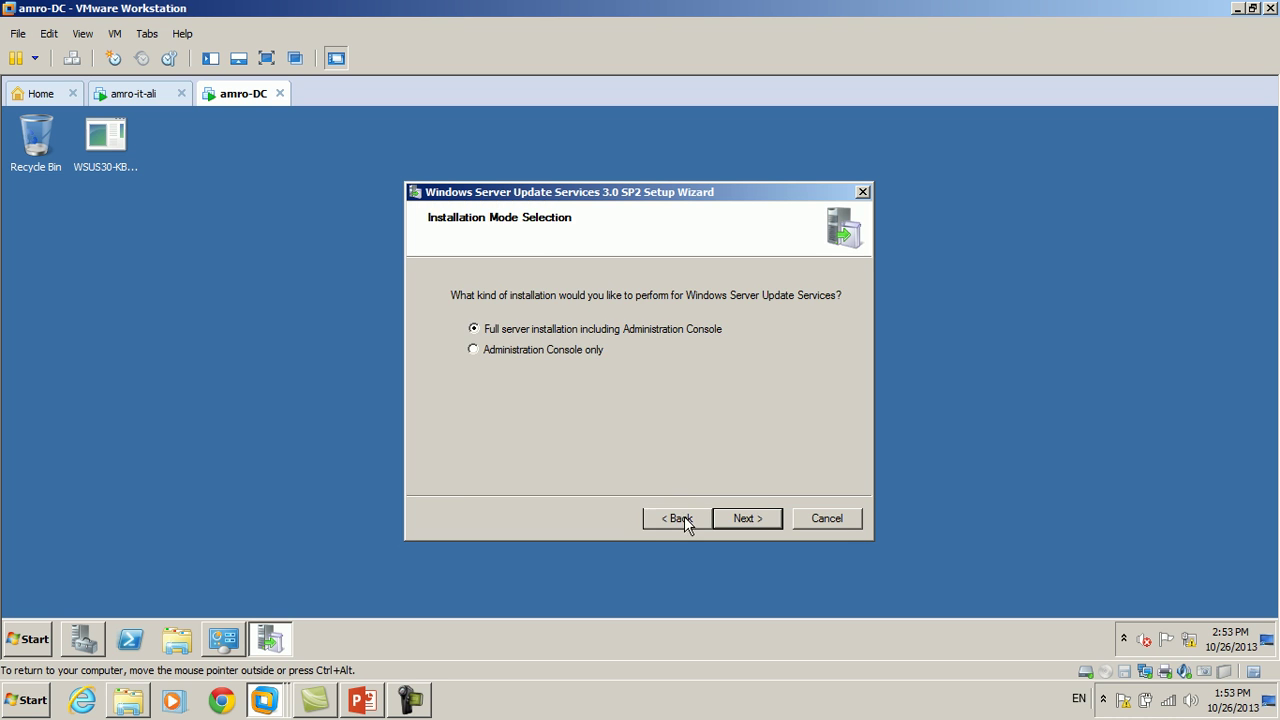
pyautogui.click(680, 518)
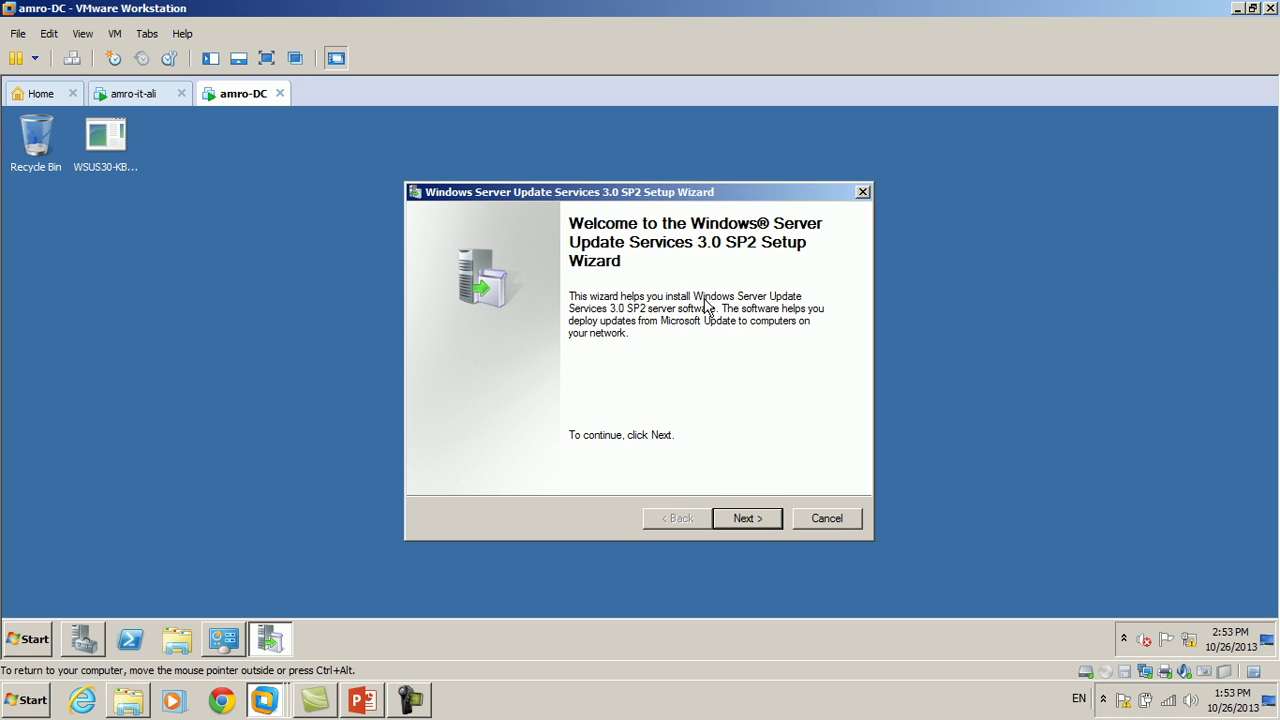
pyautogui.click(748, 518)
pyautogui.moveTo(612, 192); pyautogui.dragTo(619, 165)
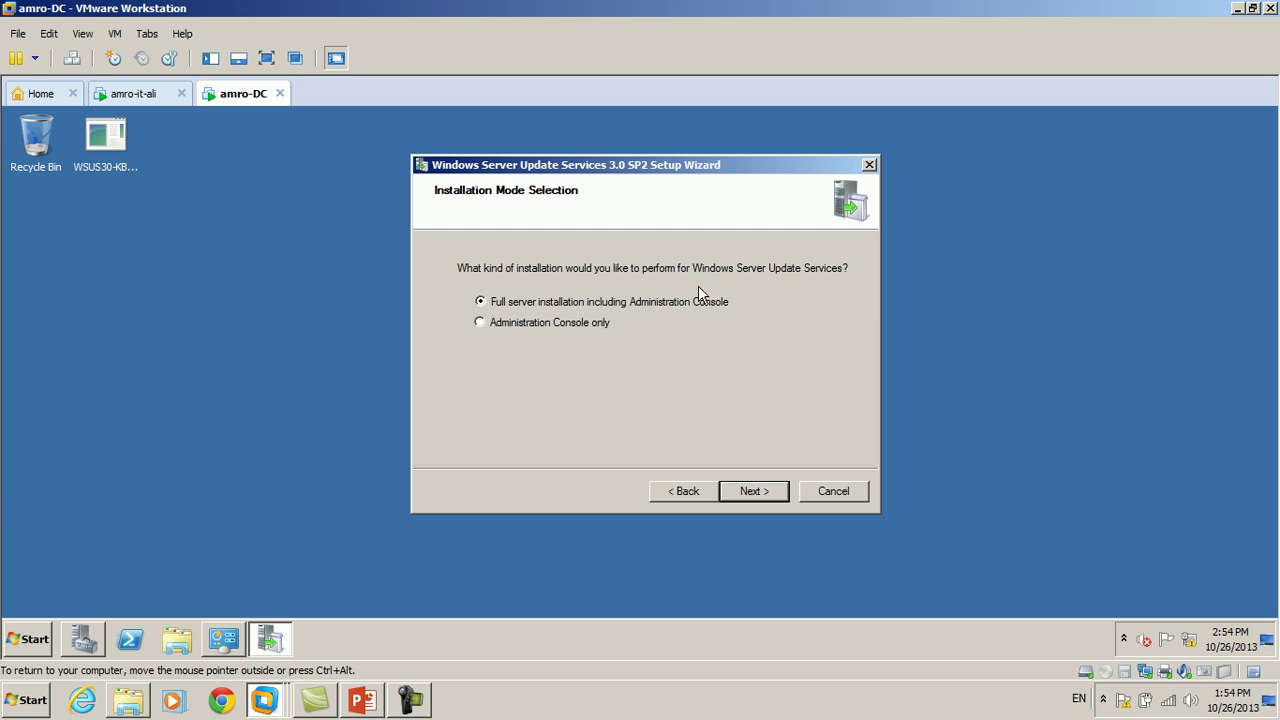
# - Examine the server's Administrative Tools list while comparing the full server and console-only installation modes, ending on the full server installation
pyautogui.click(28, 639)
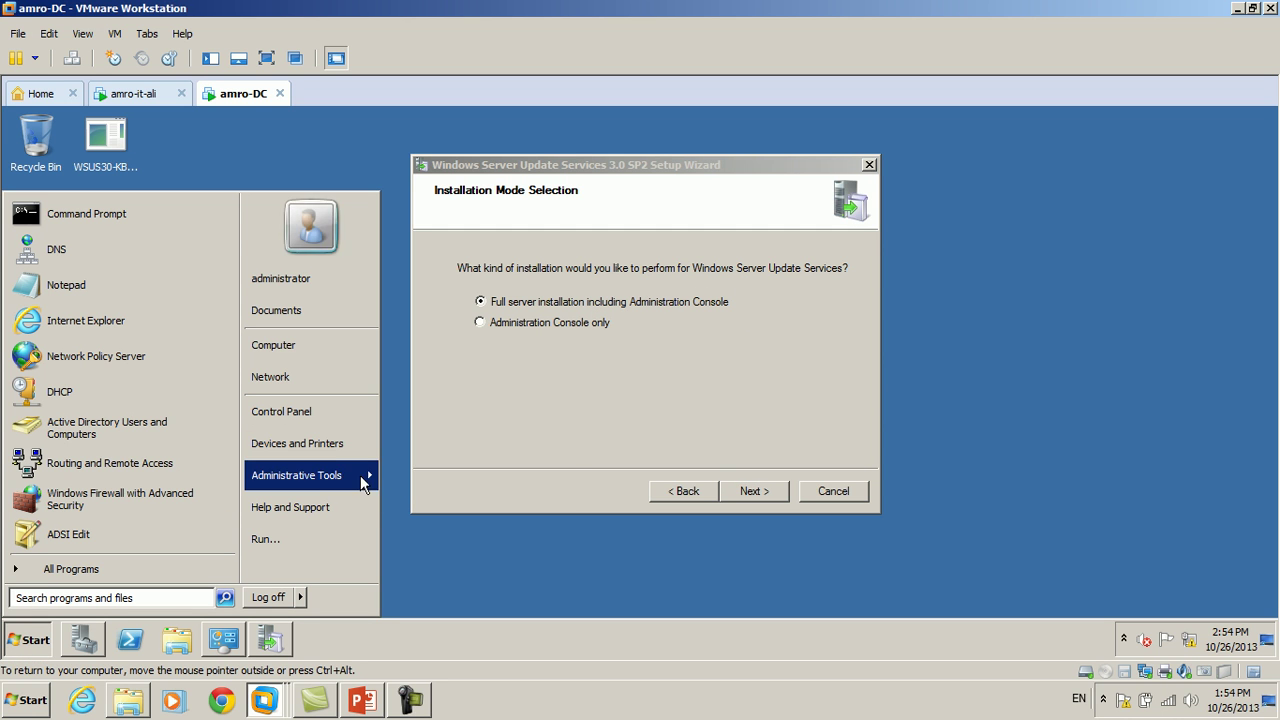
pyautogui.moveTo(362, 483)
pyautogui.moveTo(509, 651)
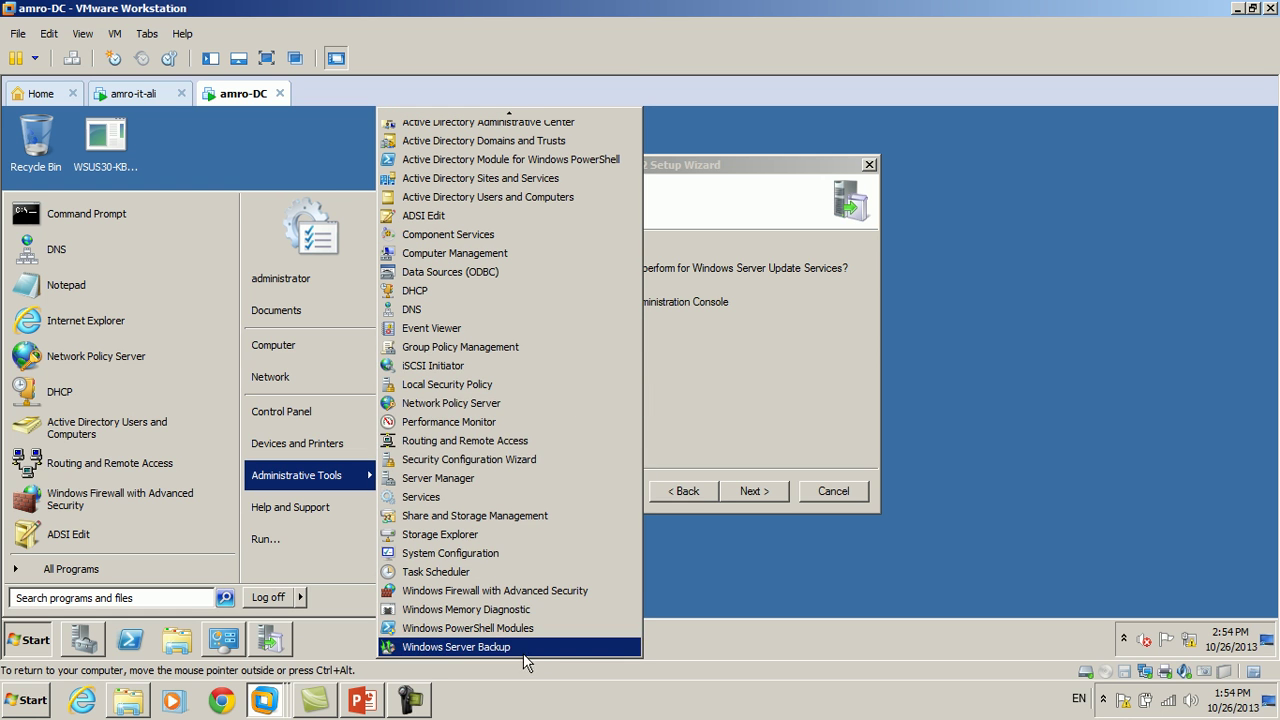
pyautogui.click(778, 358)
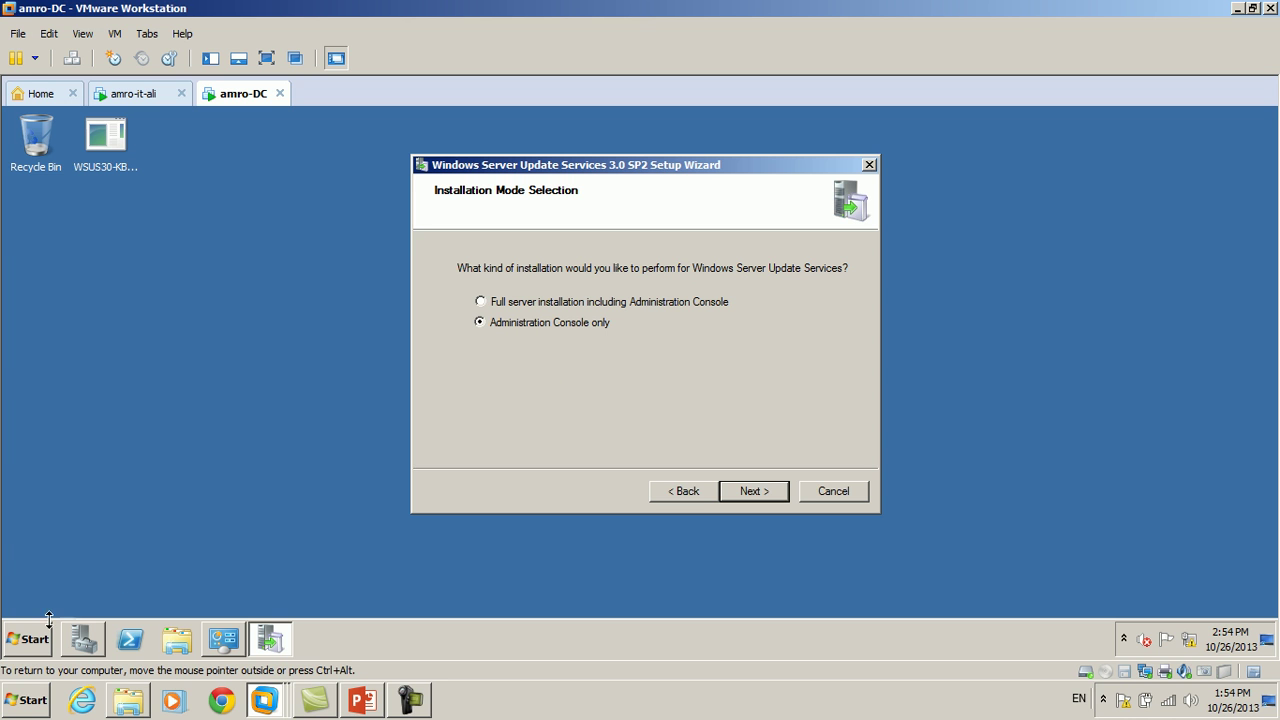
pyautogui.click(40, 638)
pyautogui.moveTo(325, 483)
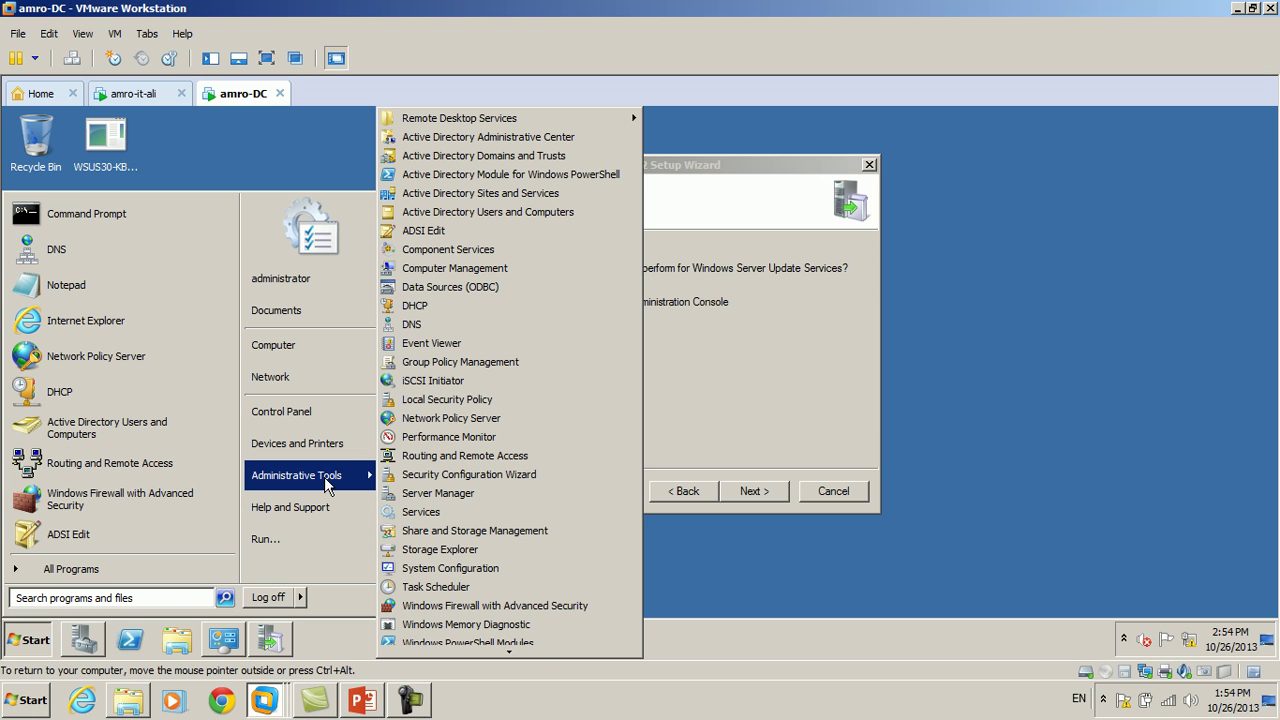
pyautogui.moveTo(512, 652)
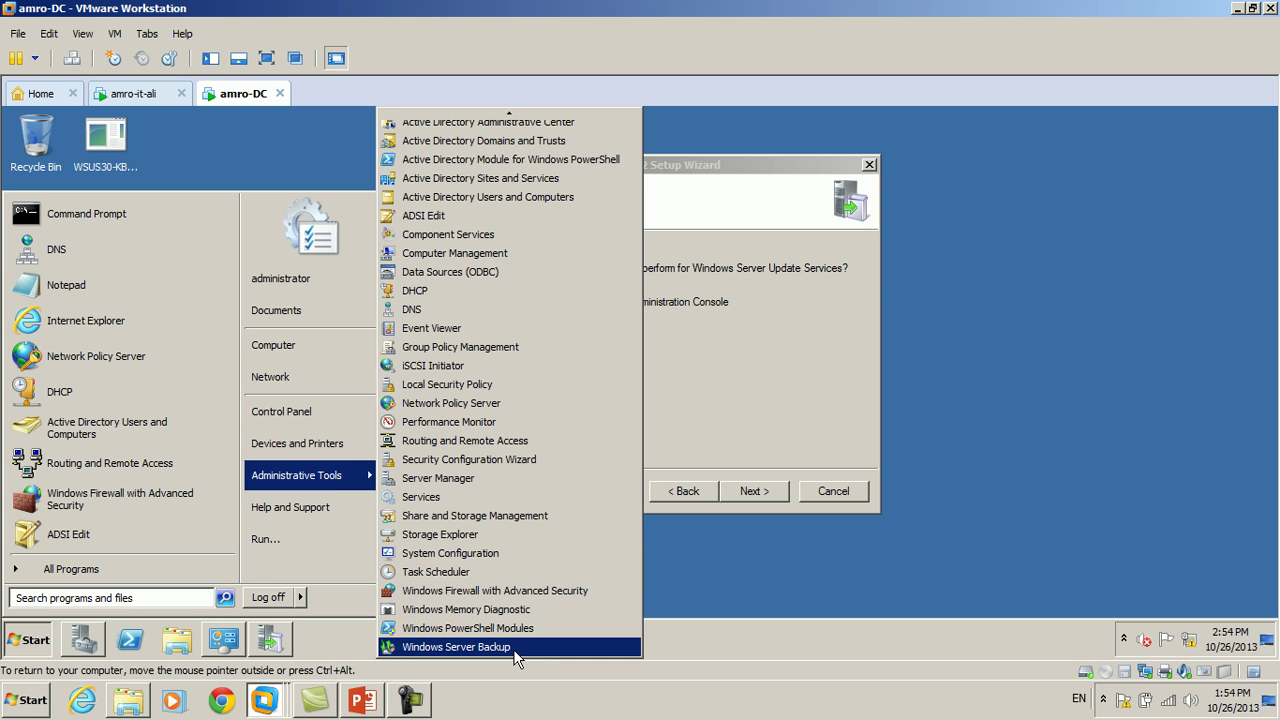
pyautogui.click(761, 384)
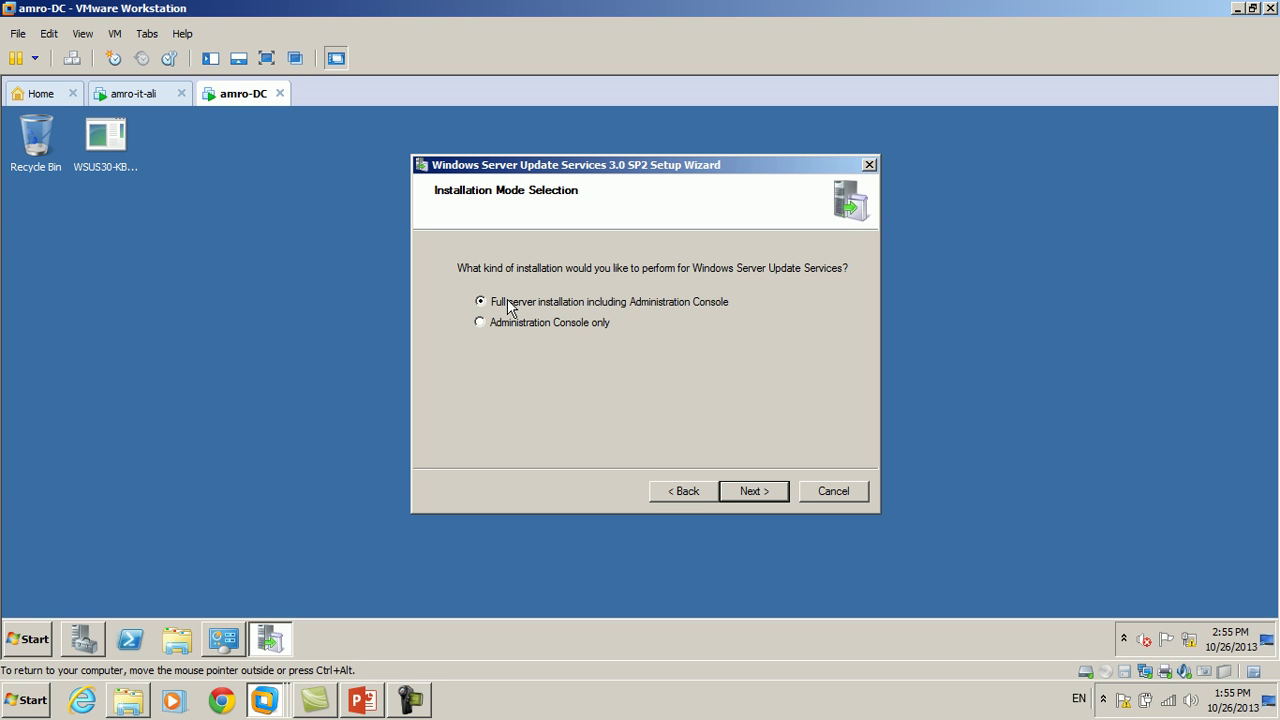
pyautogui.click(27, 639)
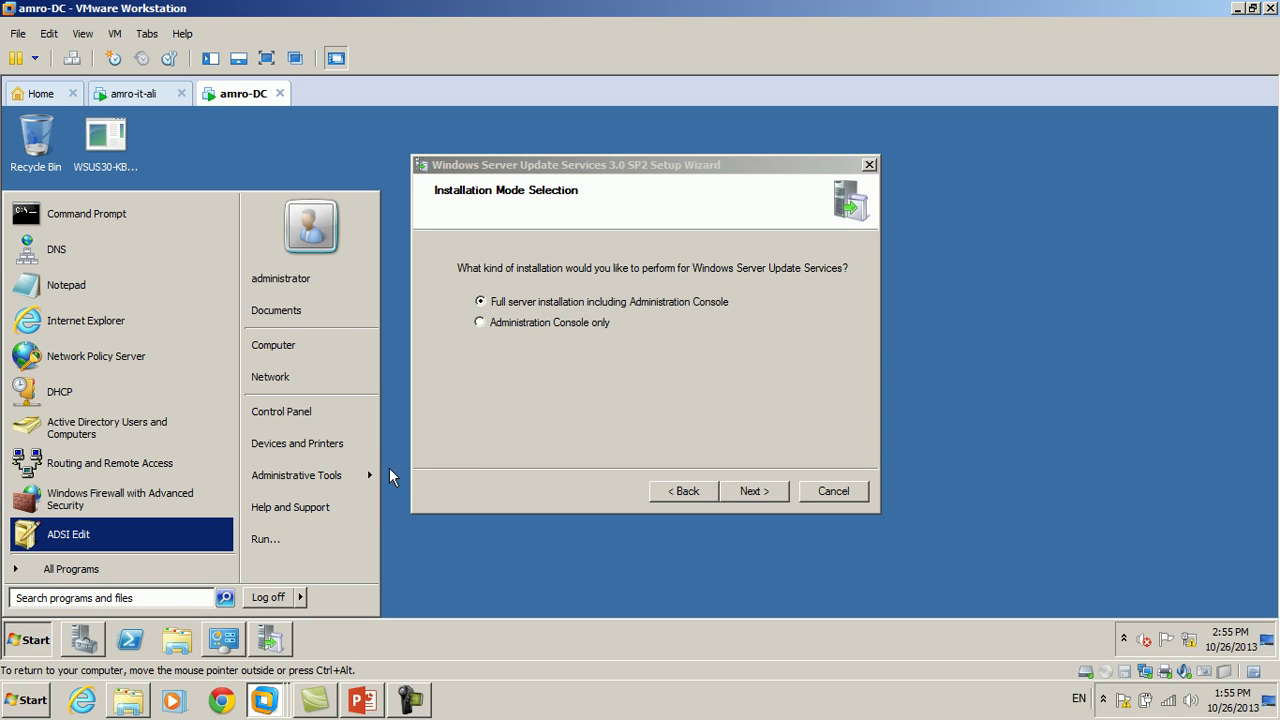
pyautogui.moveTo(357, 477)
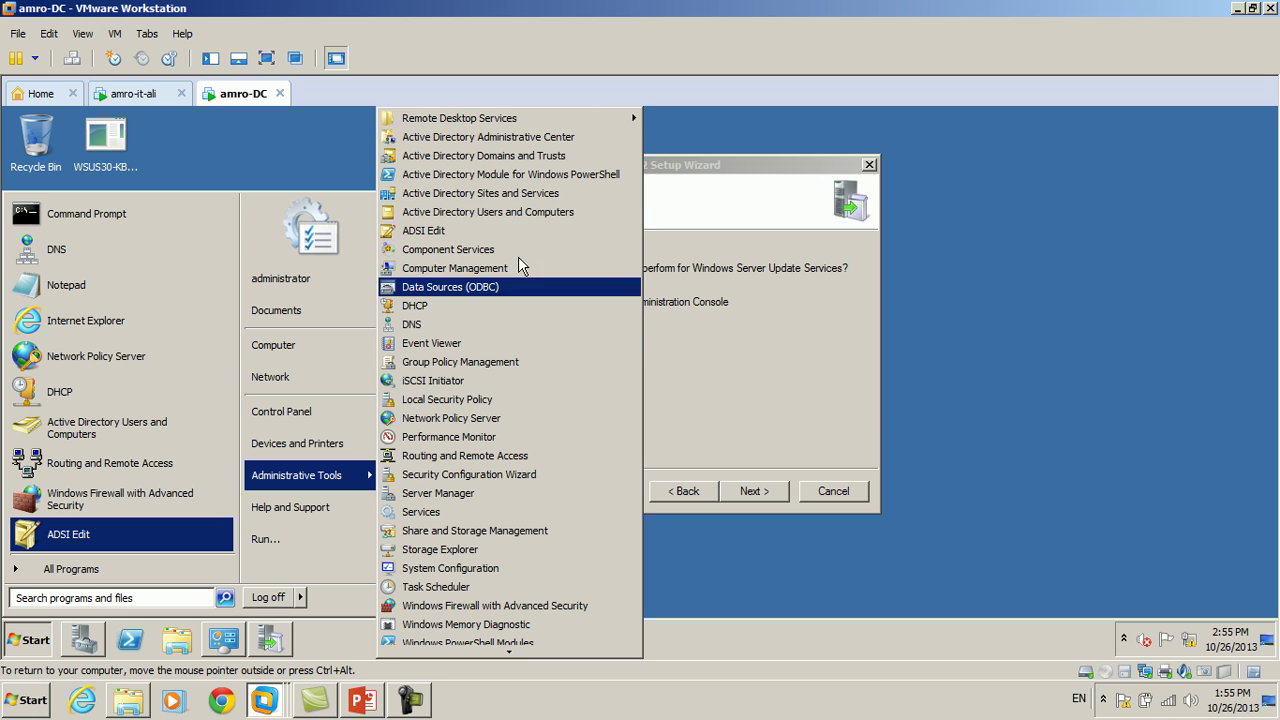
pyautogui.click(746, 384)
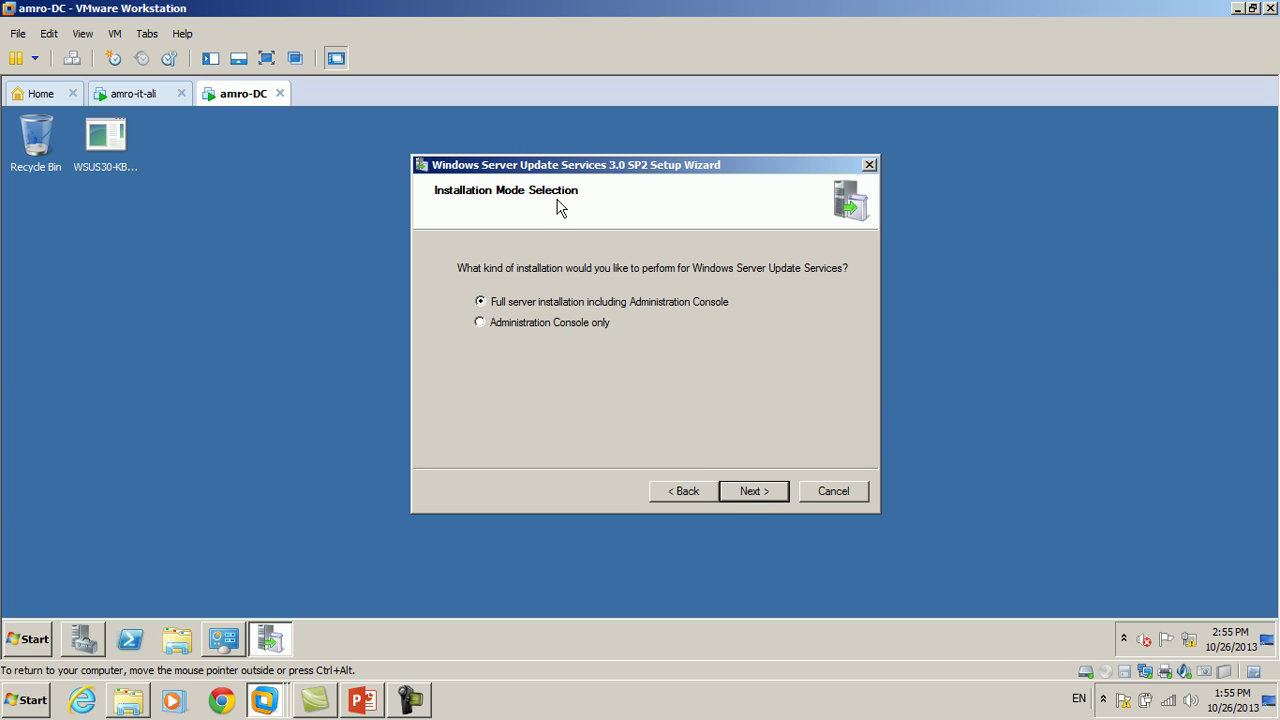
# - Try to continue the WSUS setup with "Full server installation including Administration Console", then dismiss the setup dialog
pyautogui.click(757, 491)
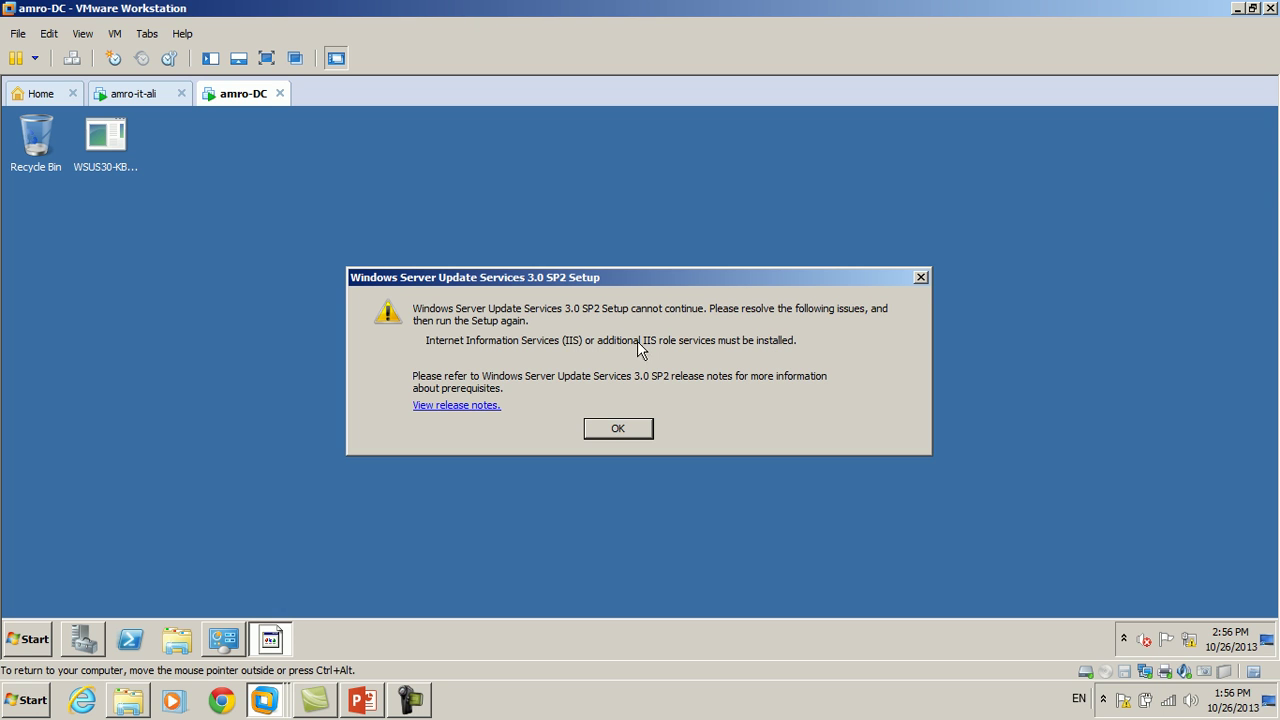
pyautogui.click(617, 429)
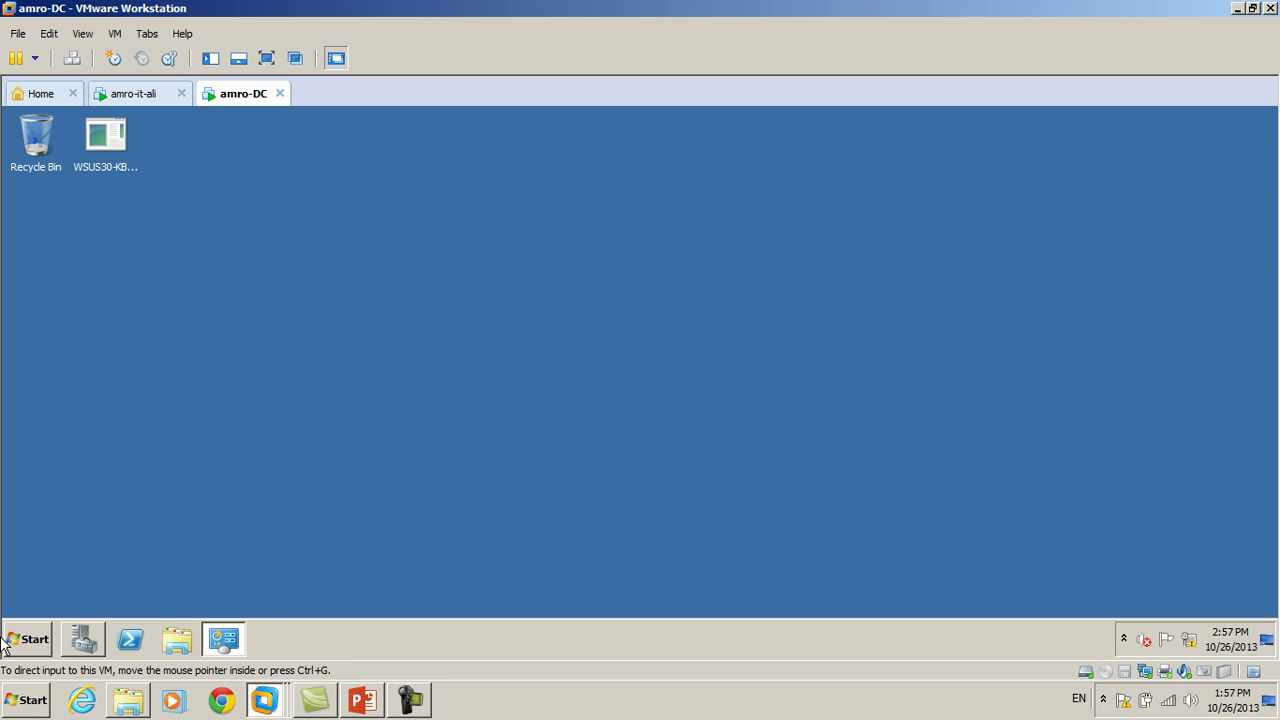
# - Open Server Manager on the domain controller, maximize it and expand the Roles node
pyautogui.click(88, 638)
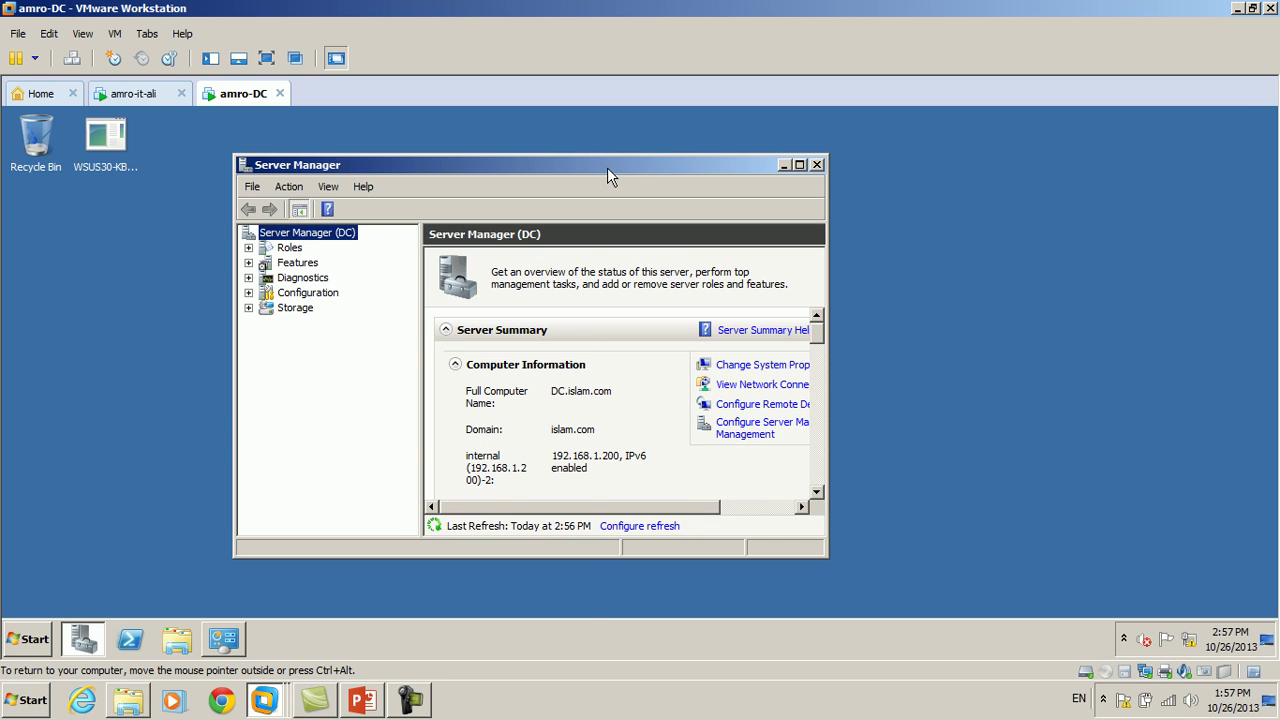
pyautogui.doubleClick(607, 167)
pyautogui.click(54, 198)
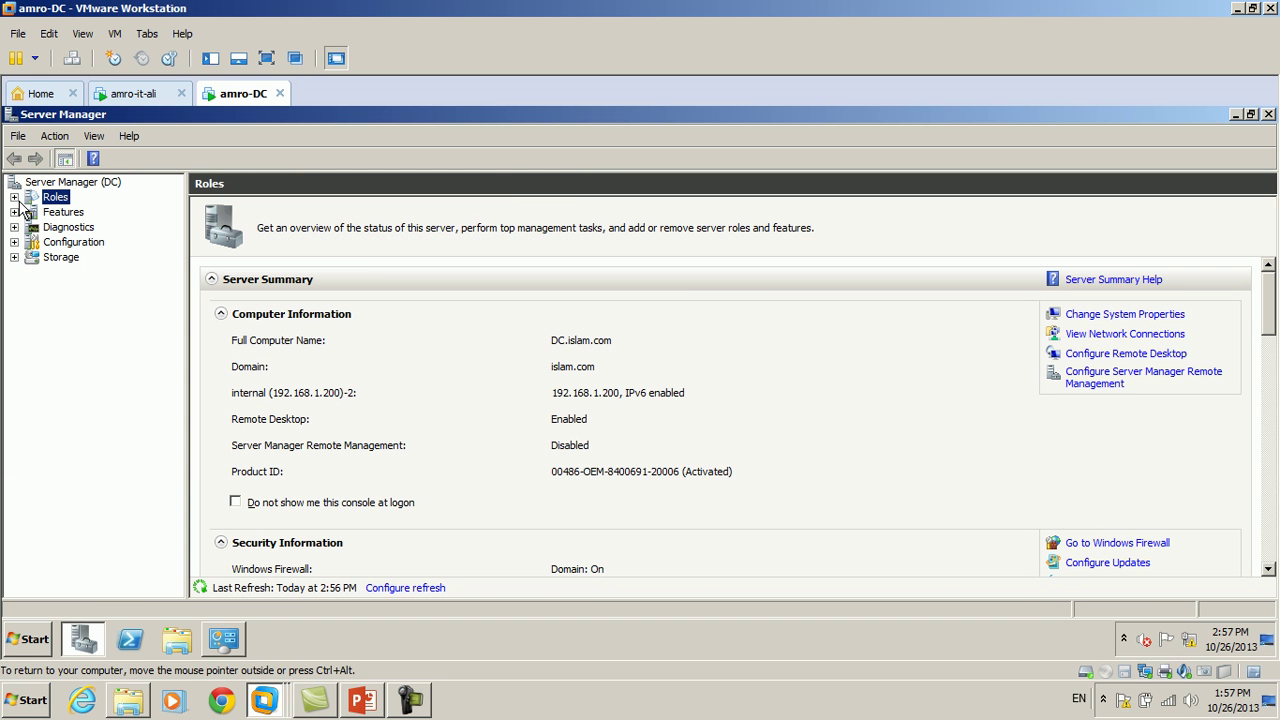
pyautogui.click(15, 198)
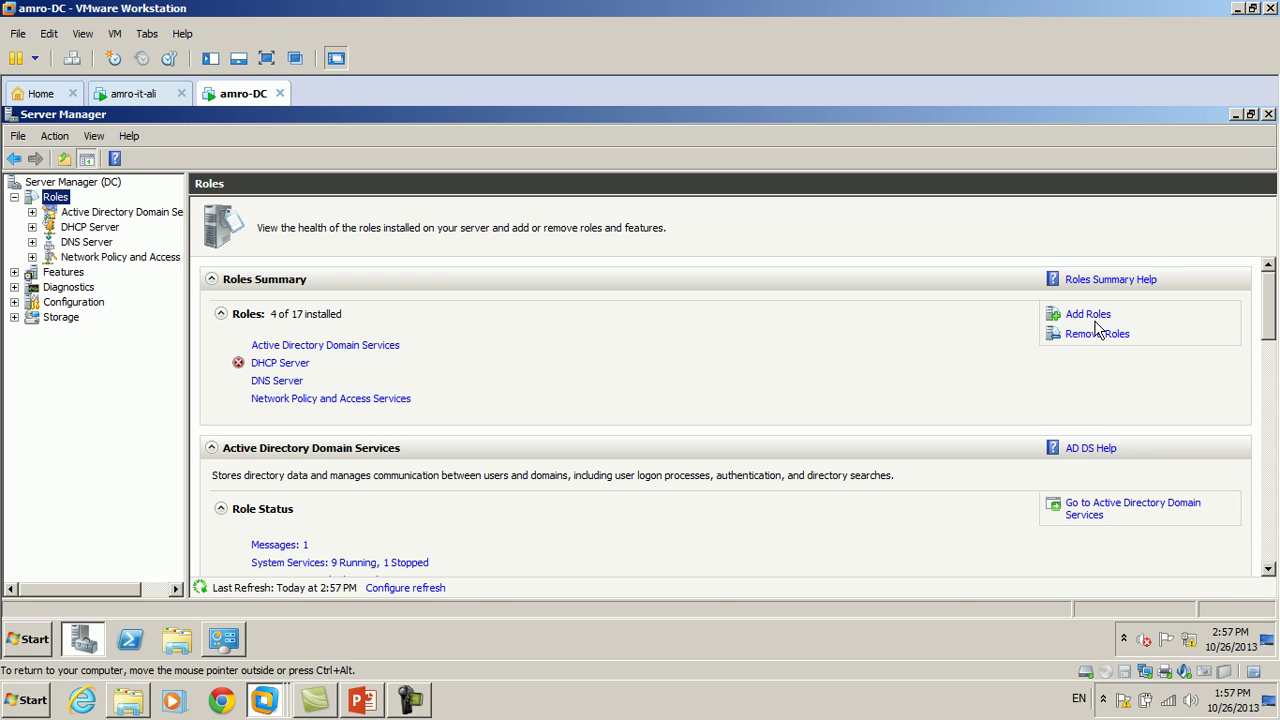
# - Start adding a role to the server and select Web Server (IIS) among the server roles
pyautogui.click(1100, 318)
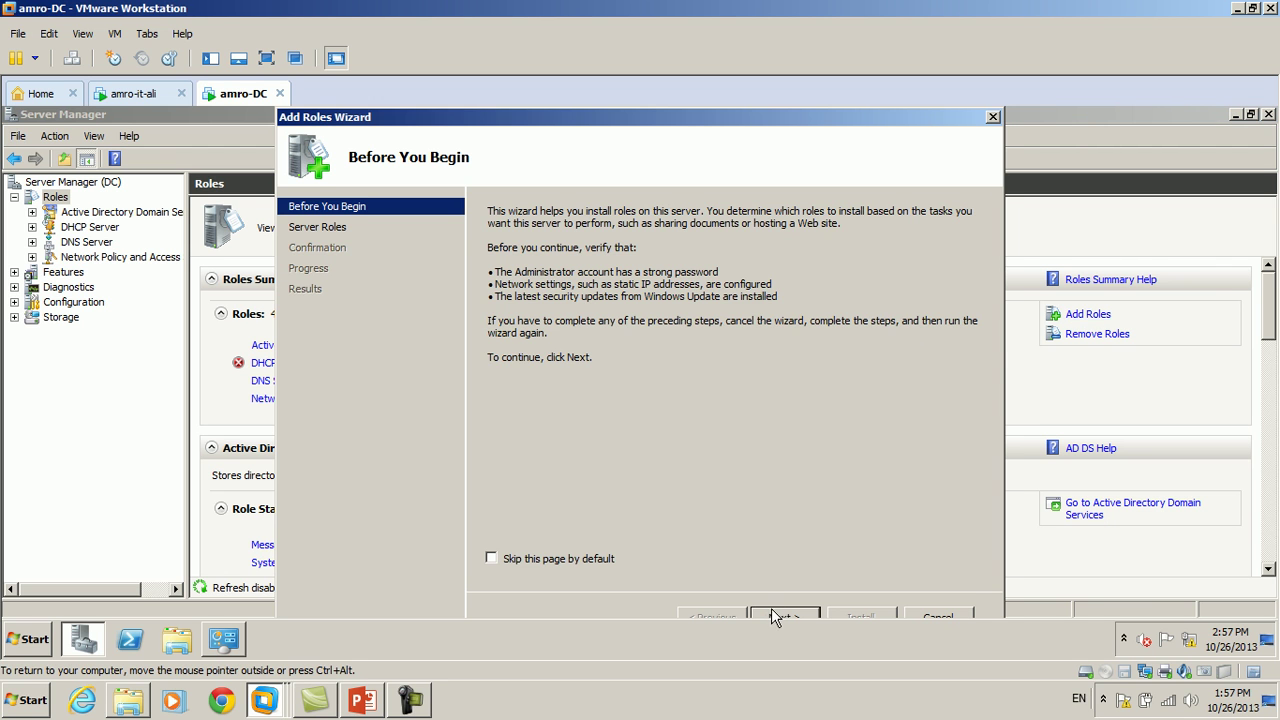
pyautogui.click(772, 612)
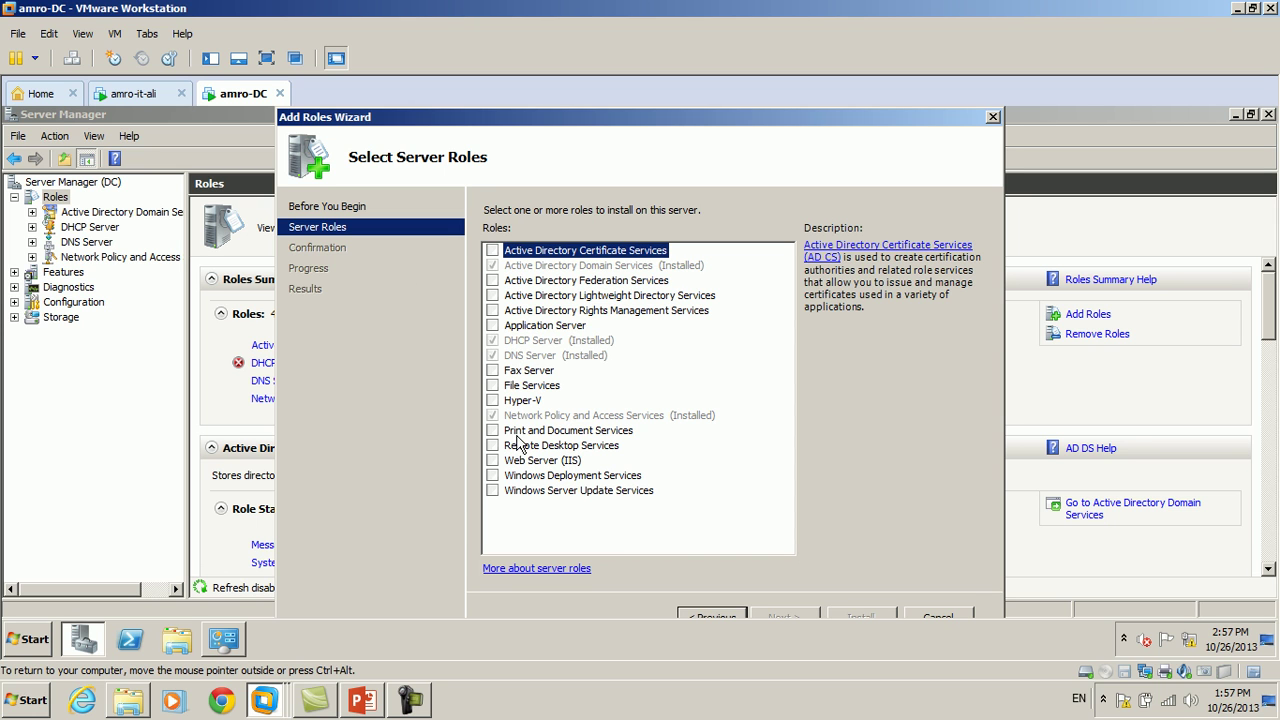
pyautogui.click(497, 460)
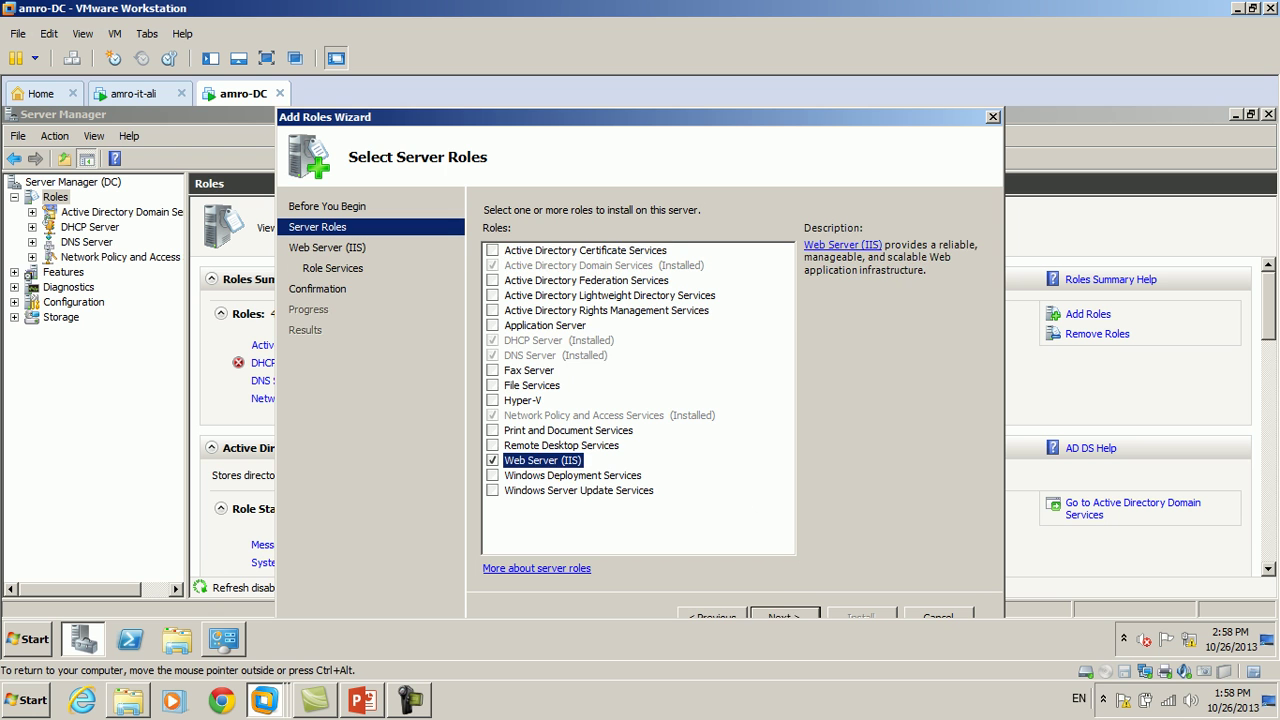
# - Look through the Web Server (IIS) role services, then return to the server roles selection and shift the wizard window slightly
pyautogui.click(785, 614)
pyautogui.click(792, 610)
pyautogui.moveTo(797, 296); pyautogui.dragTo(800, 259)
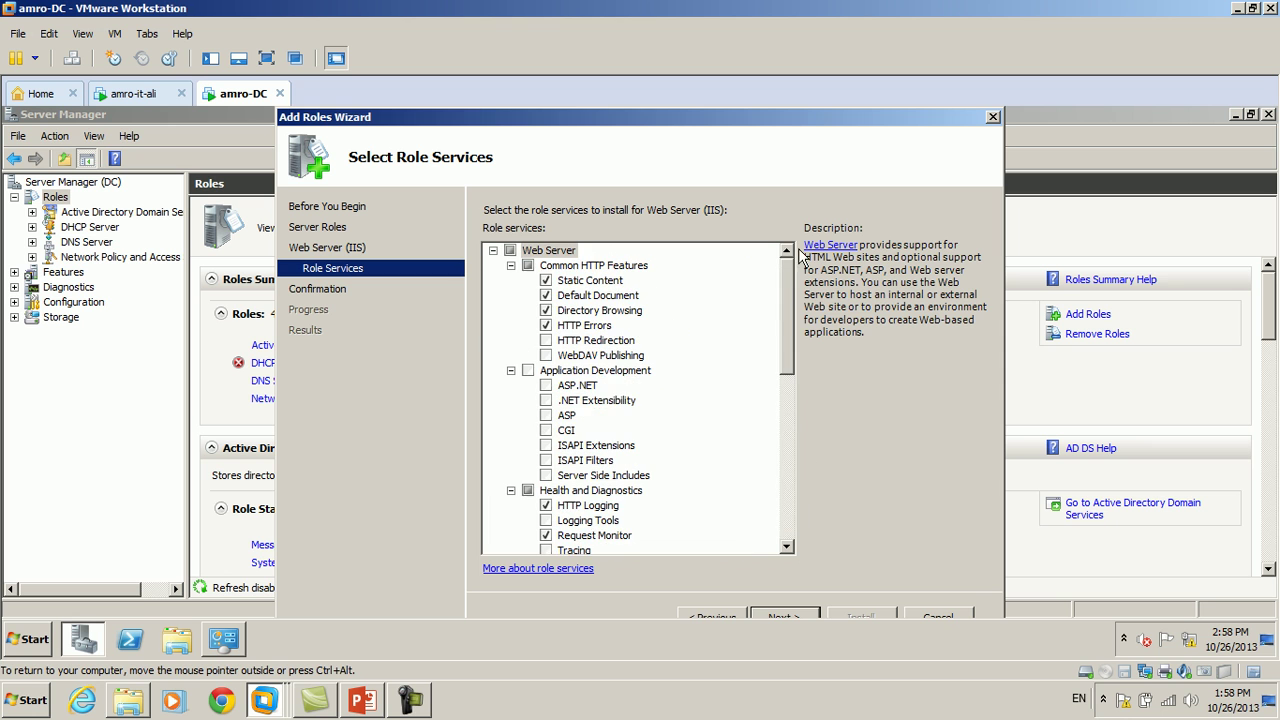
pyautogui.click(728, 612)
pyautogui.click(699, 609)
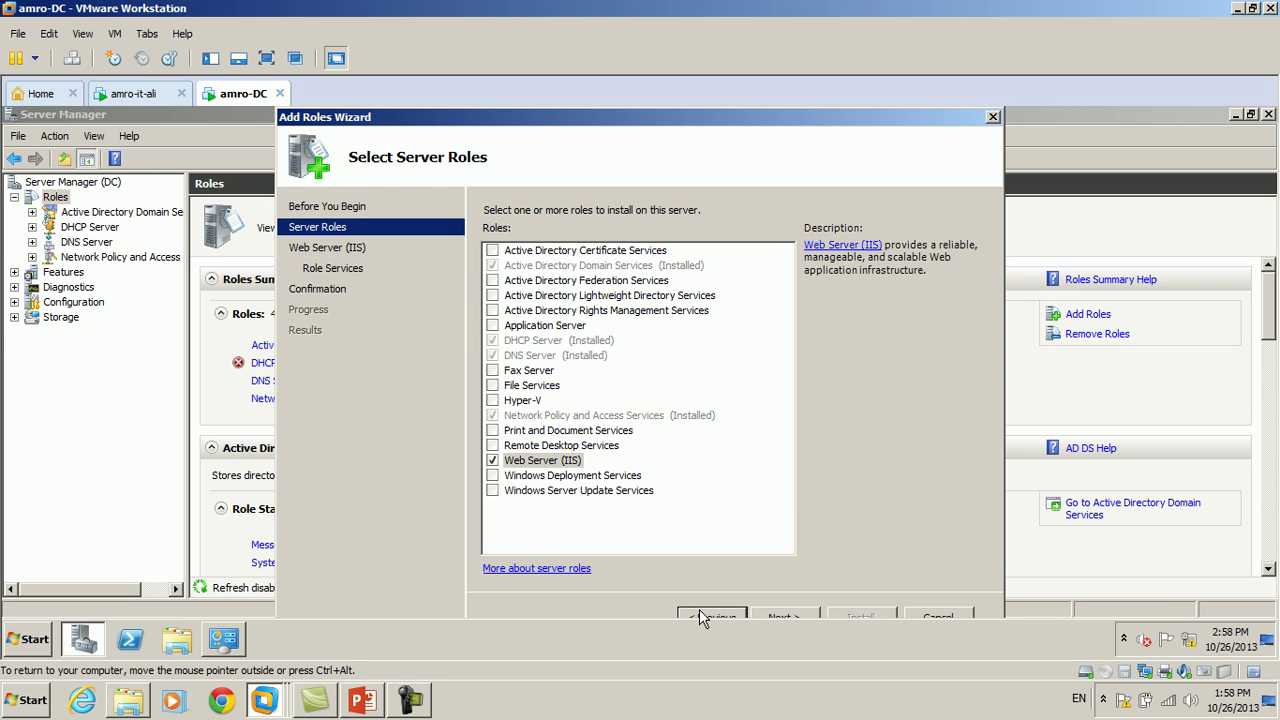
pyautogui.moveTo(628, 108); pyautogui.dragTo(635, 107)
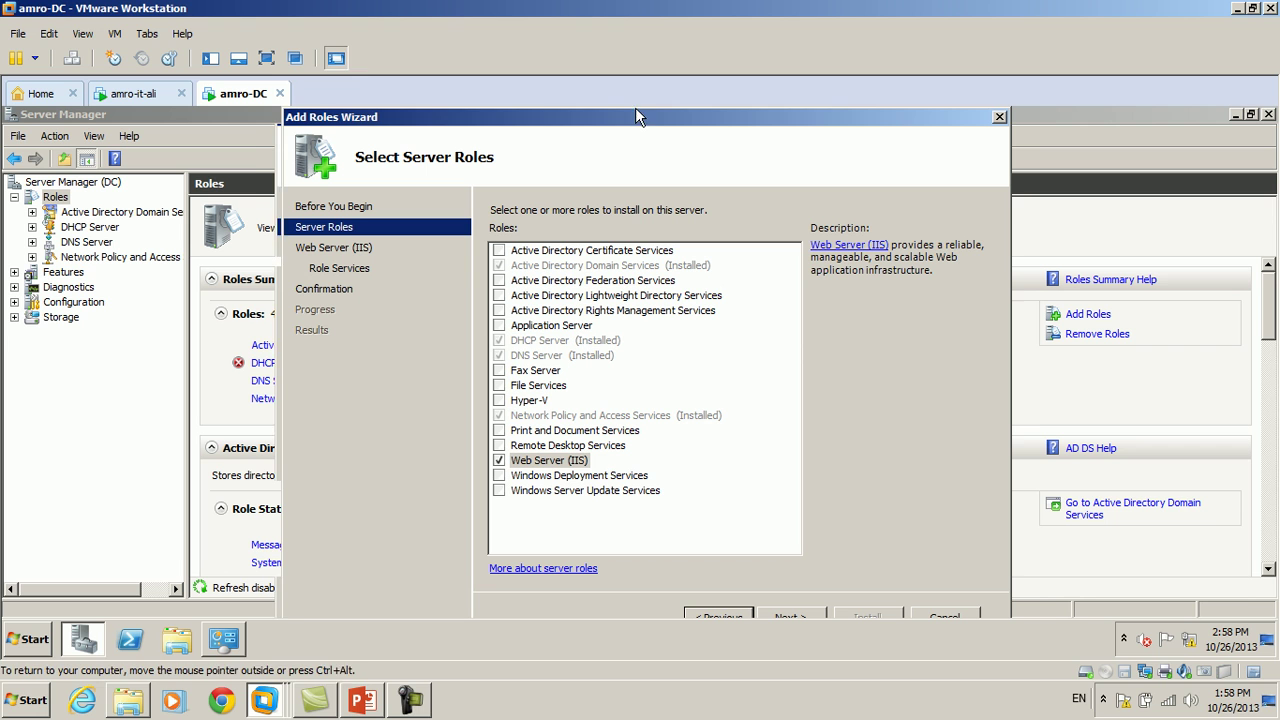
# - Show the virtual machine full screen, clear the Web Server (IIS) role, and select Windows Server Update Services with its required role services
pyautogui.click(336, 58)
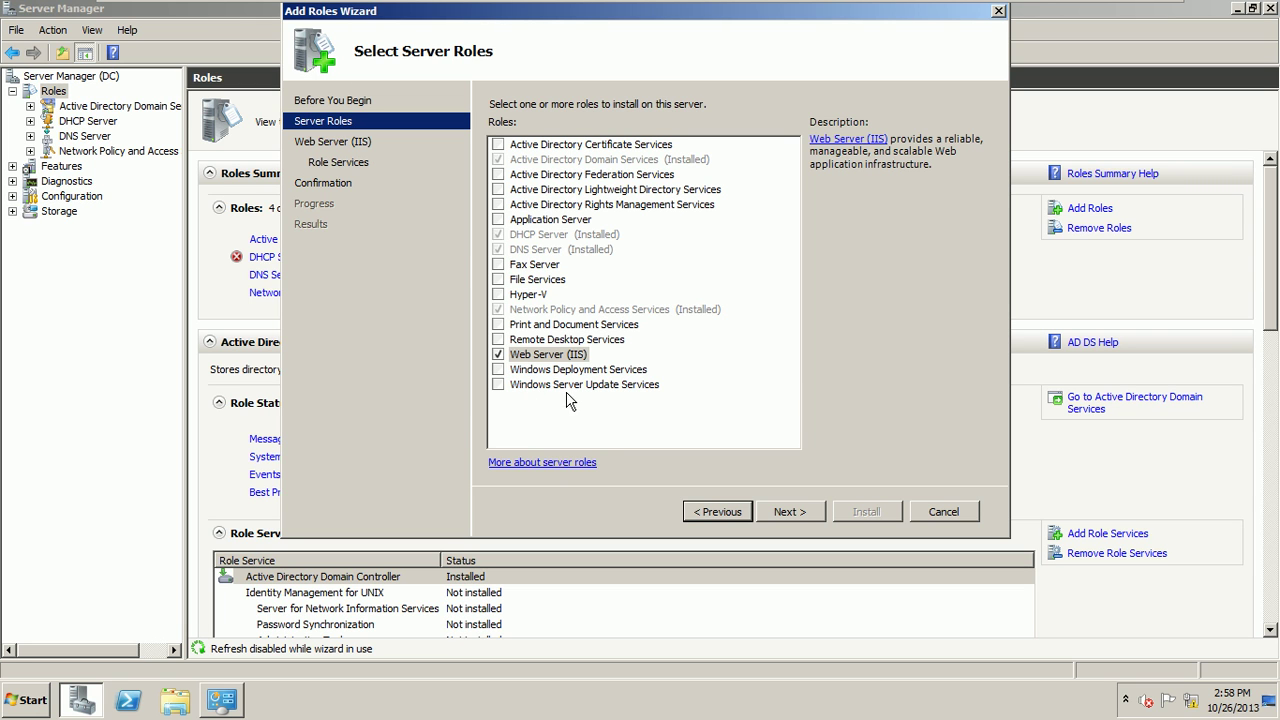
pyautogui.click(498, 385)
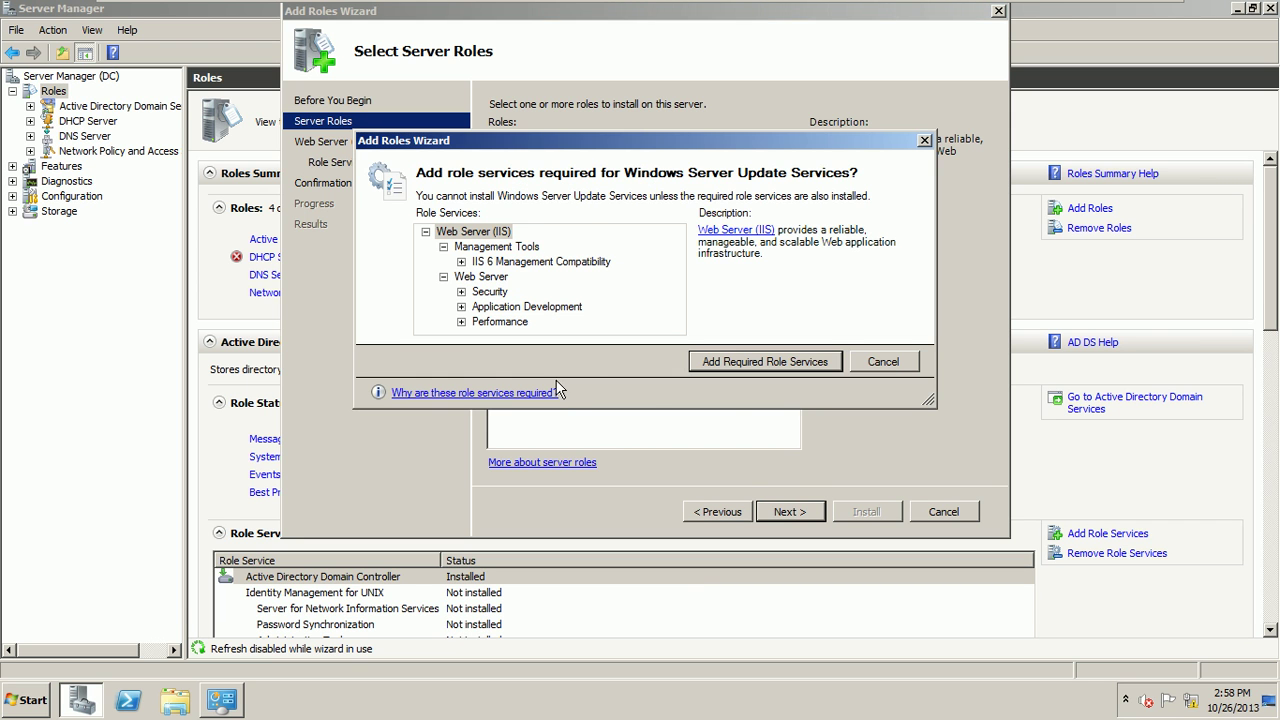
pyautogui.click(896, 363)
pyautogui.click(498, 355)
pyautogui.click(498, 355)
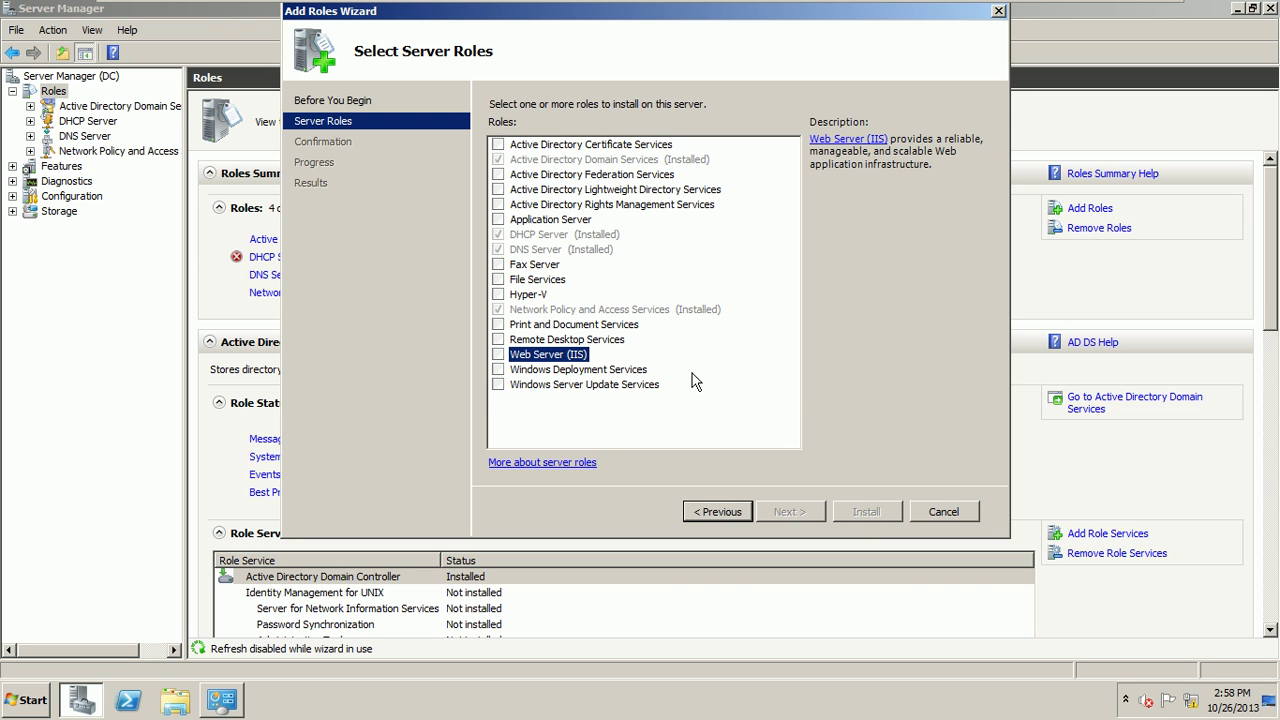
pyautogui.click(498, 385)
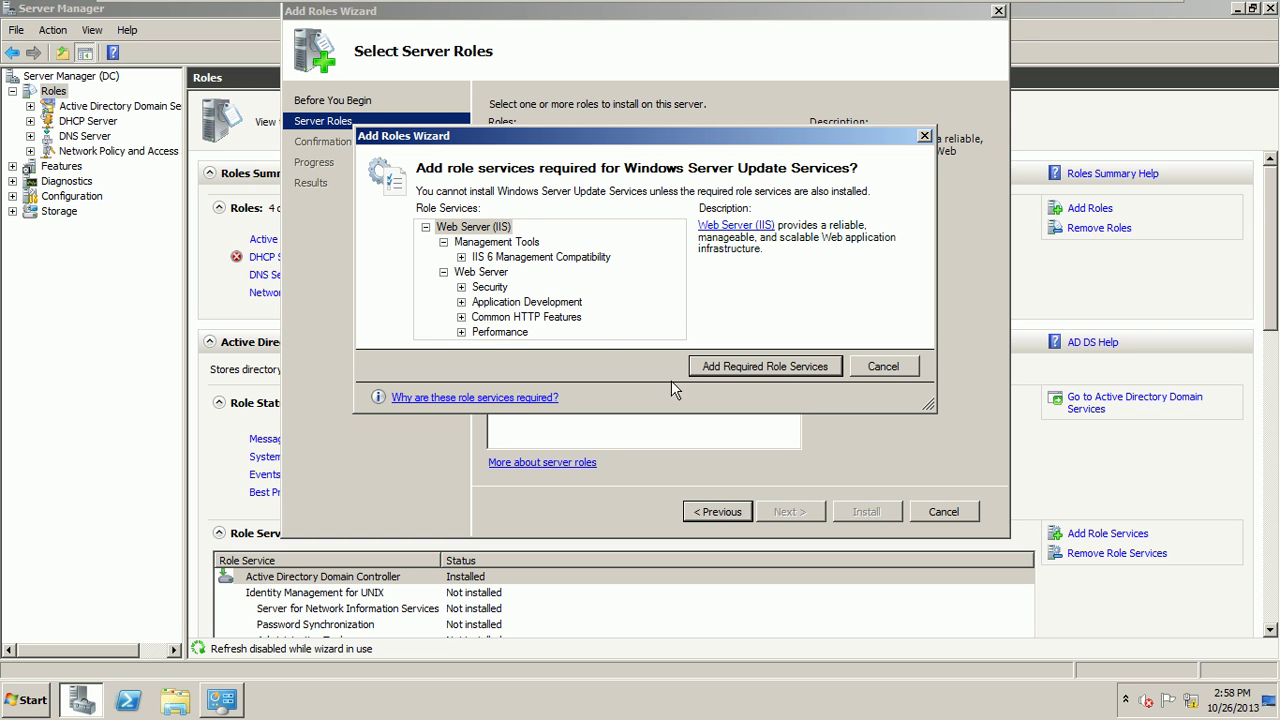
pyautogui.click(765, 366)
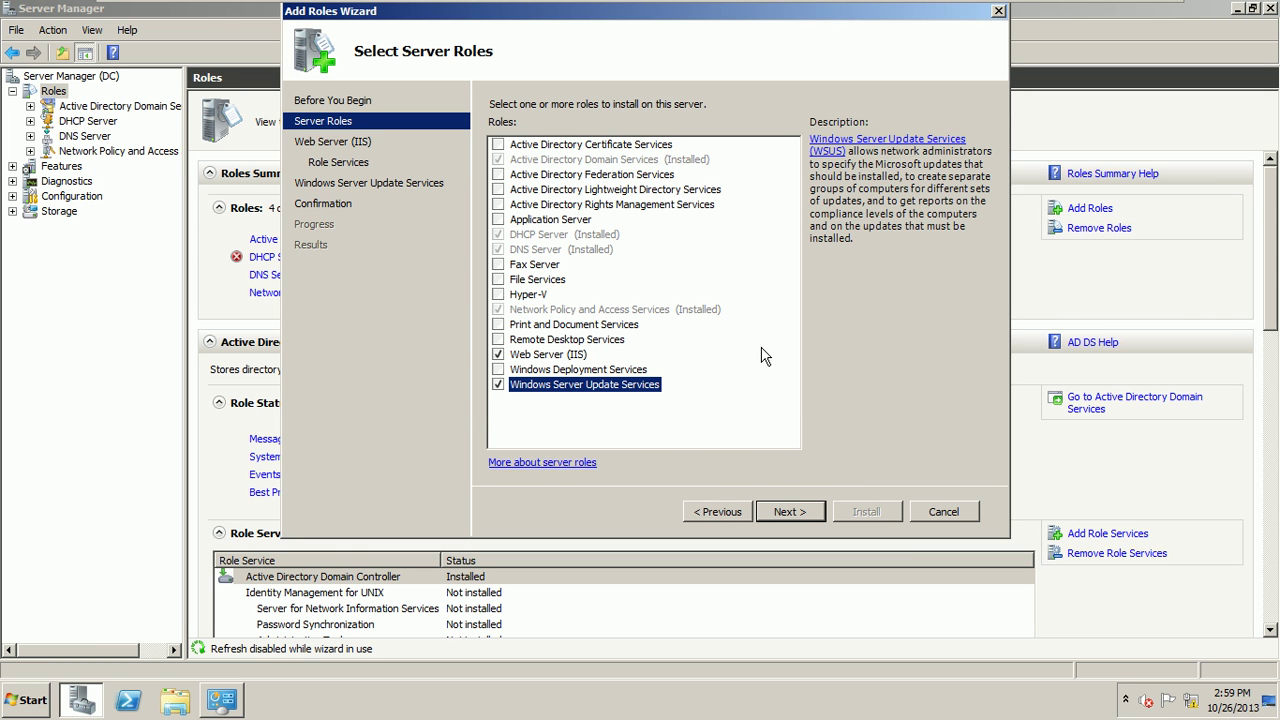
# - Try to install Windows Server Update Services and Web Server (IIS) with the preselected role services
pyautogui.click(785, 512)
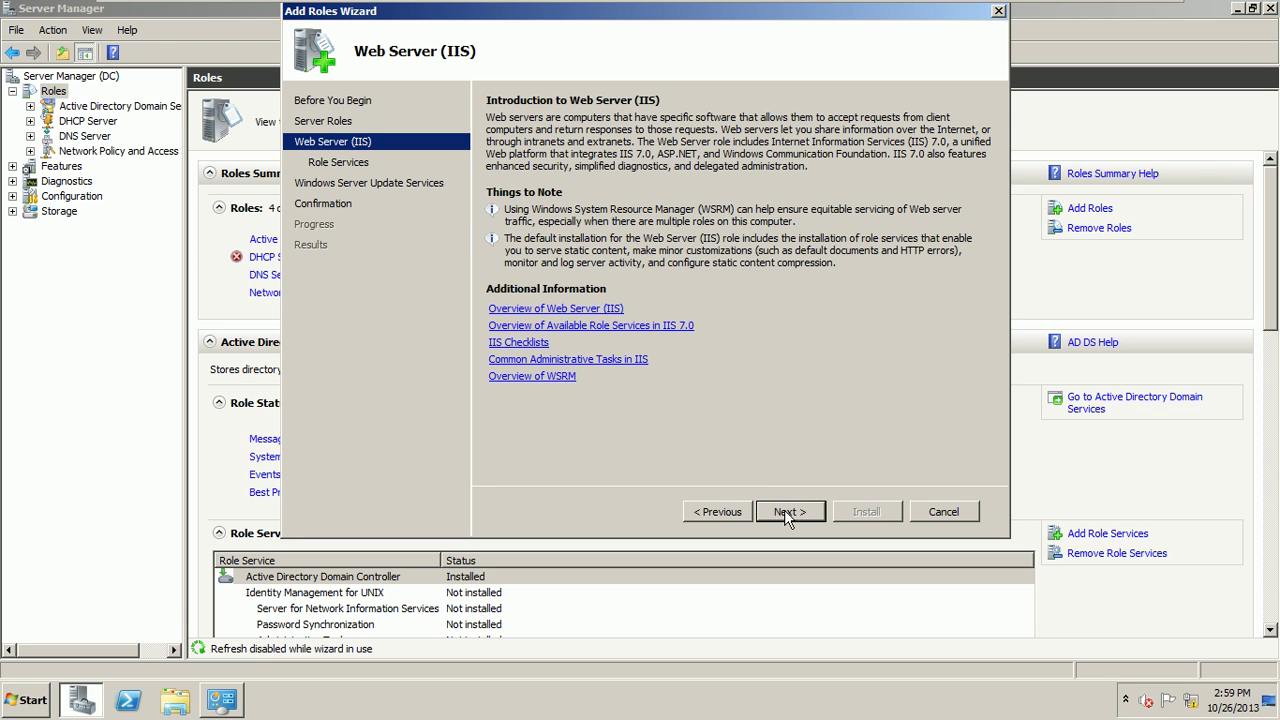
pyautogui.click(789, 512)
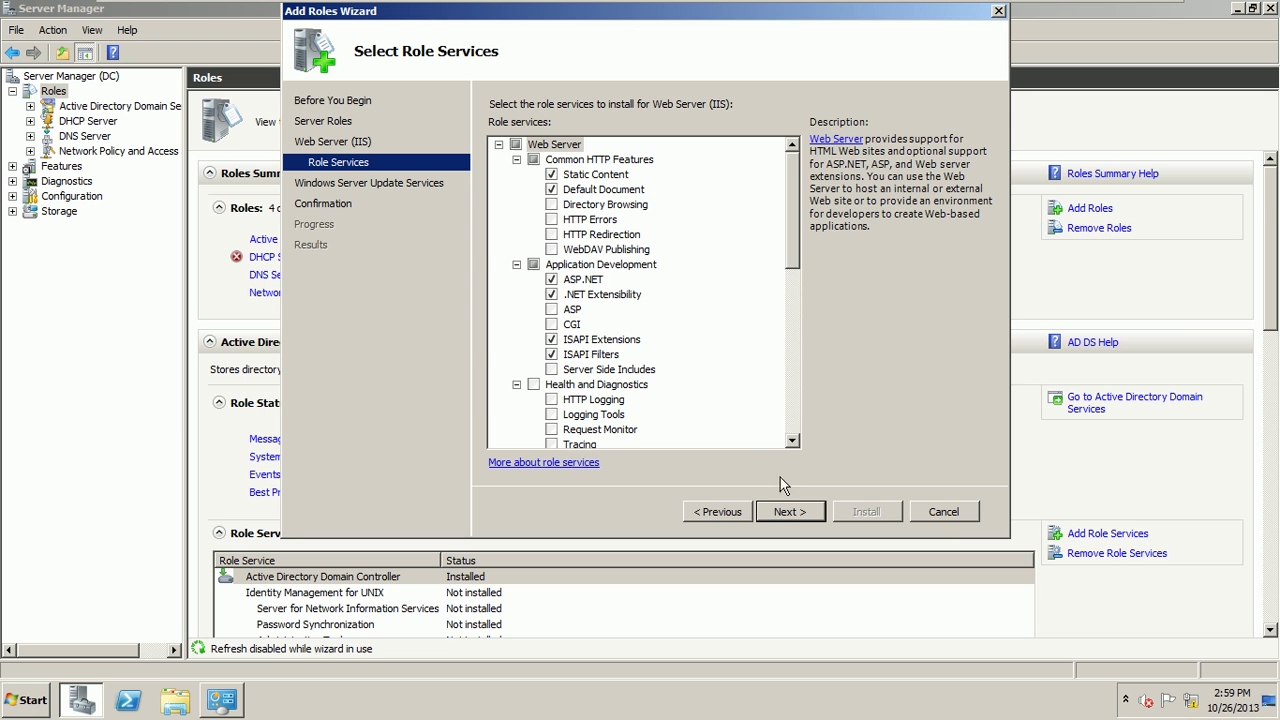
pyautogui.click(807, 510)
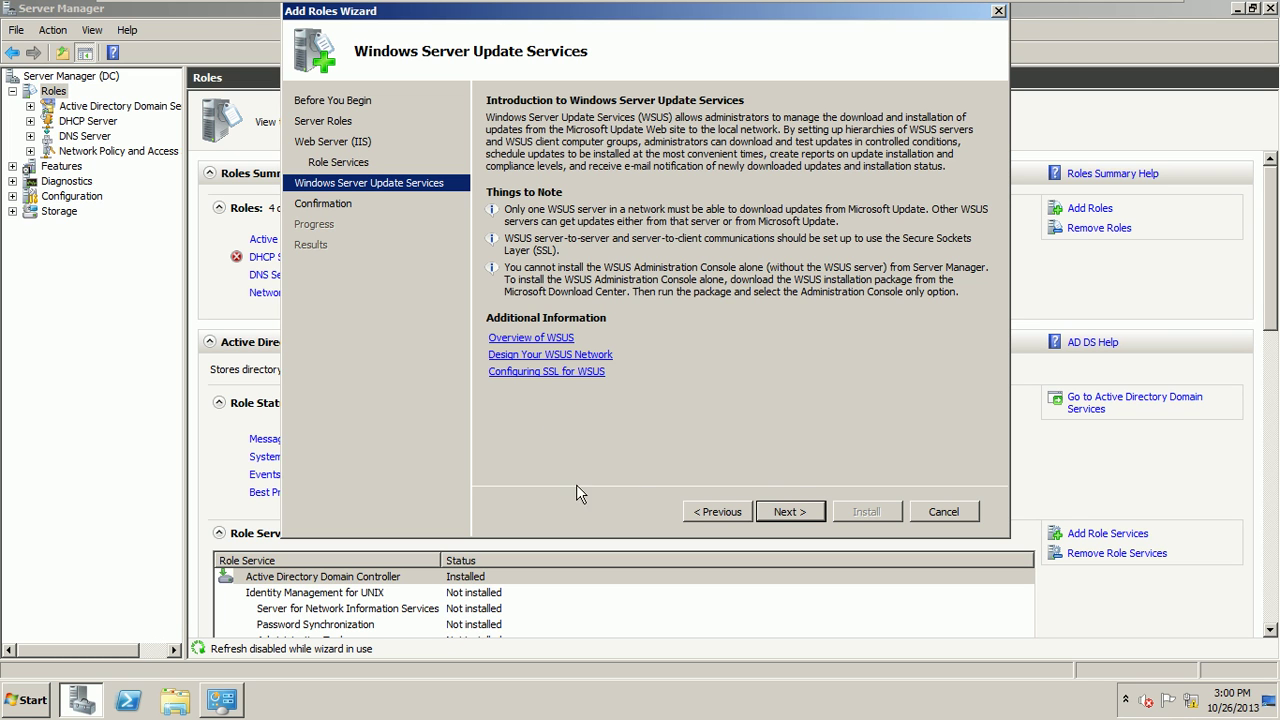
pyautogui.click(786, 512)
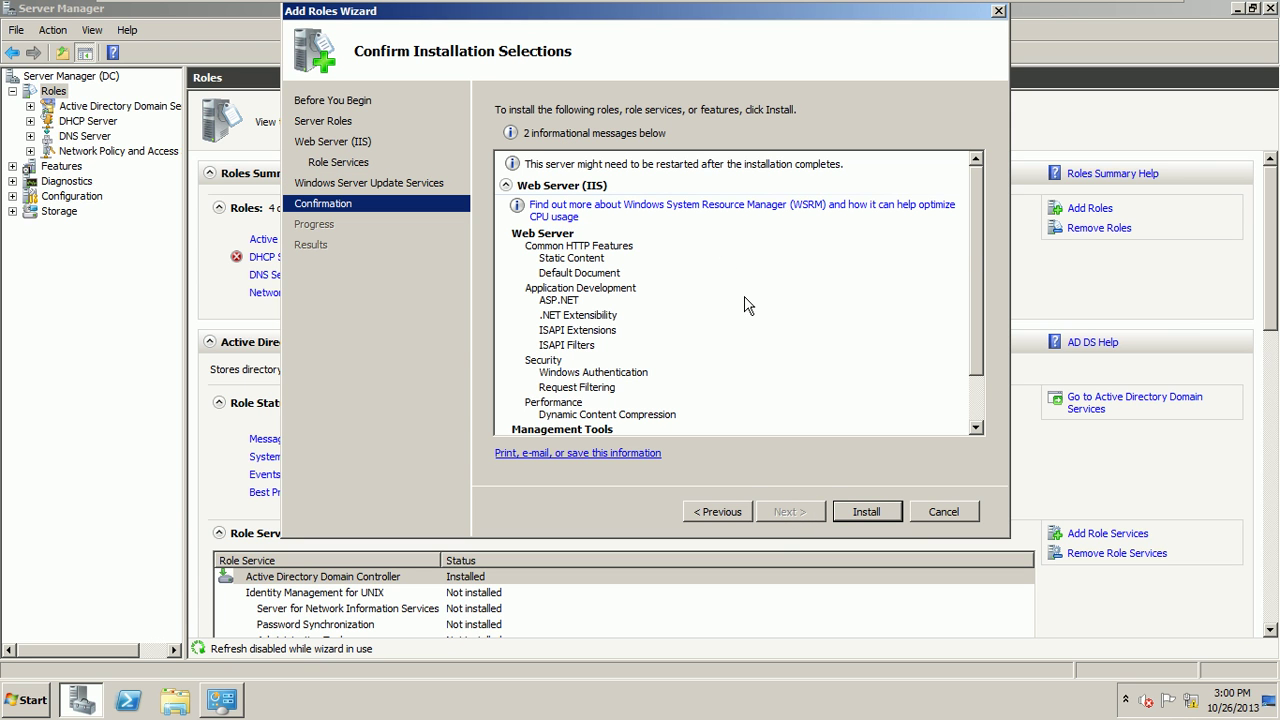
pyautogui.moveTo(978, 250); pyautogui.dragTo(979, 429)
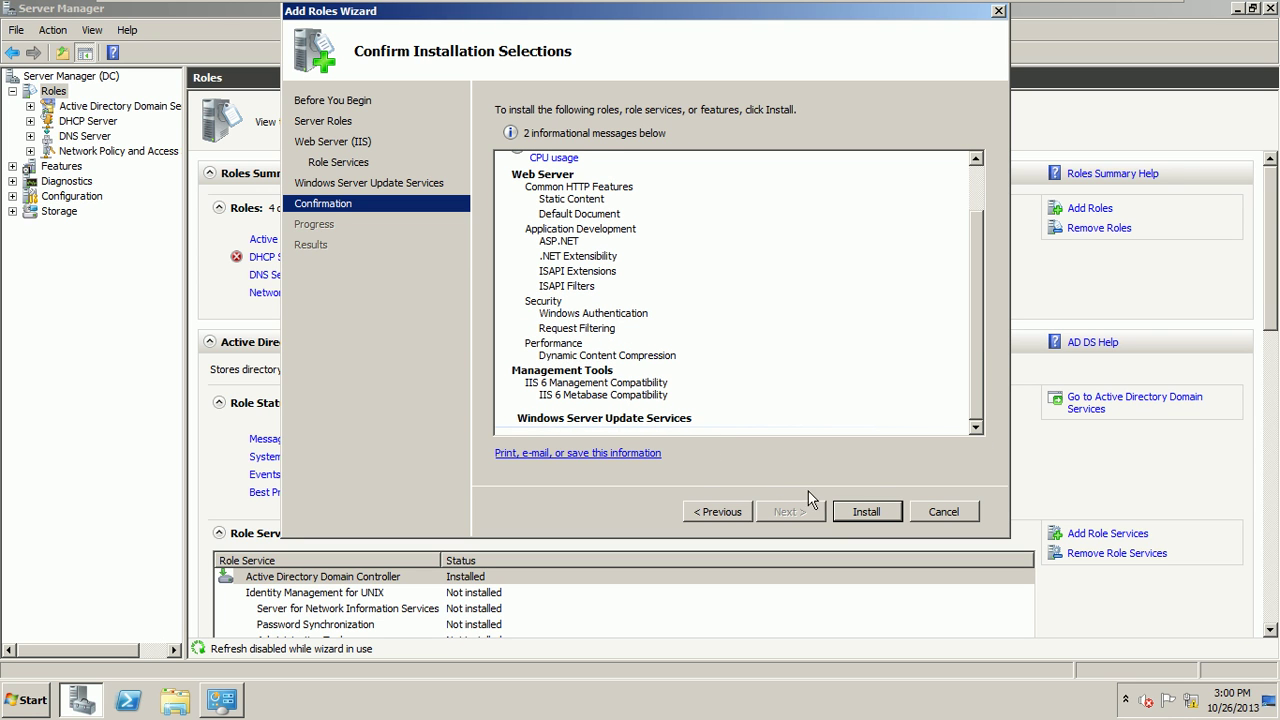
pyautogui.click(866, 512)
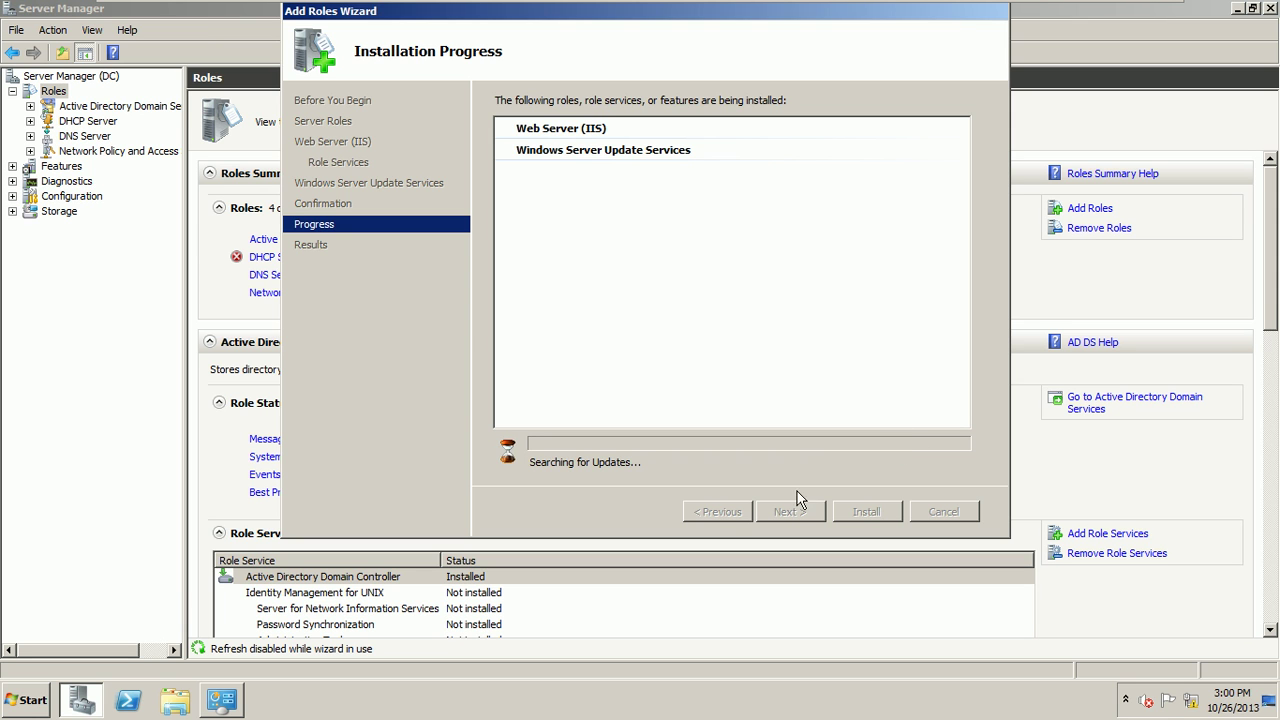
pyautogui.moveTo(536, 10)
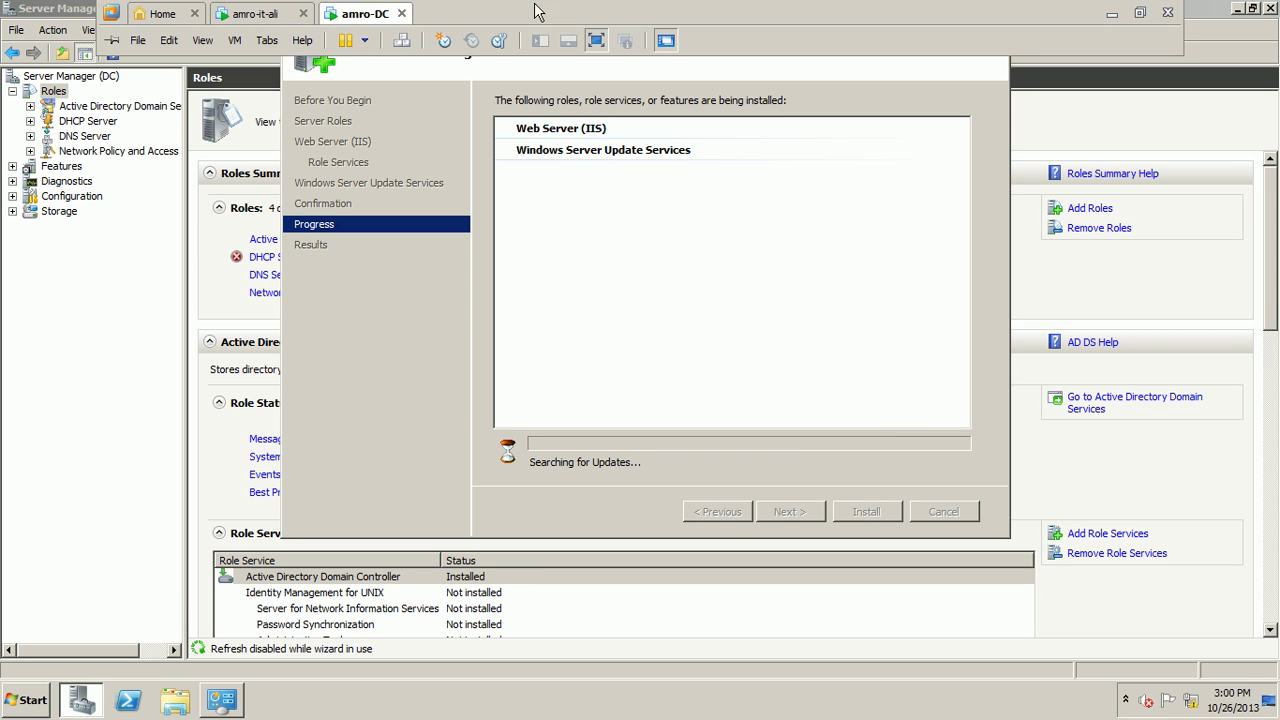
pyautogui.click(596, 41)
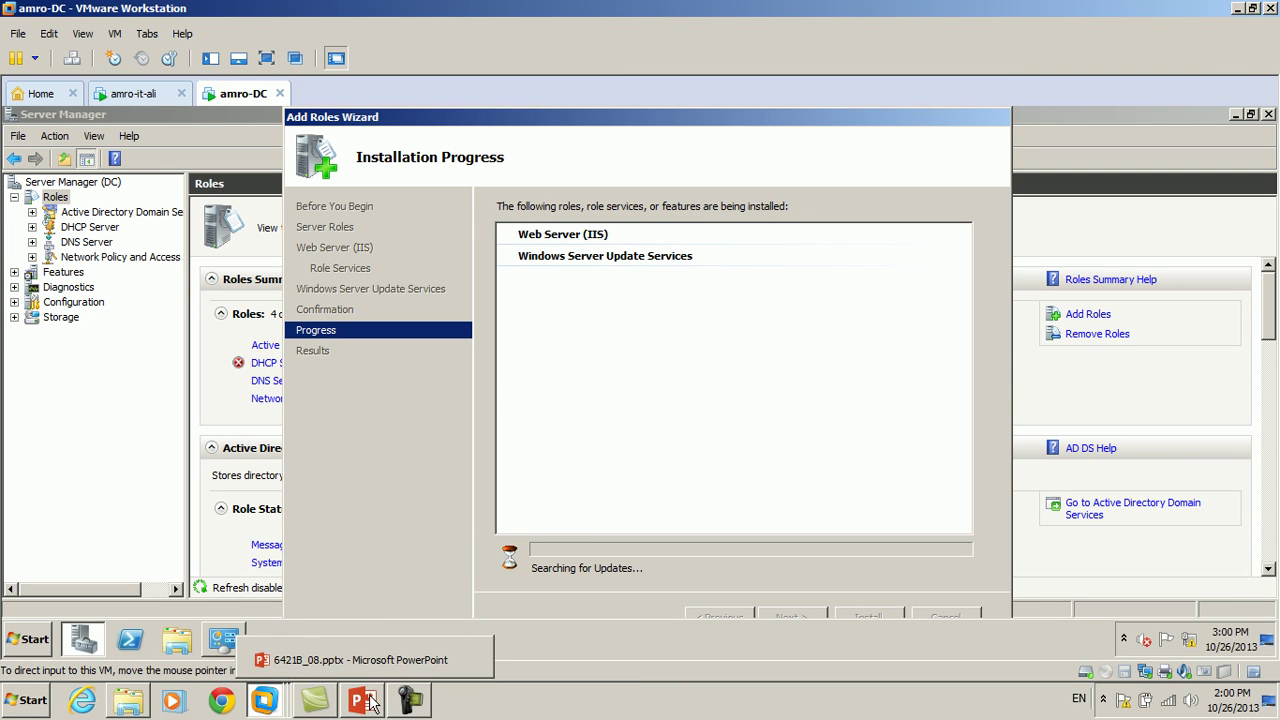
pyautogui.click(407, 703)
pyautogui.click(1126, 602)
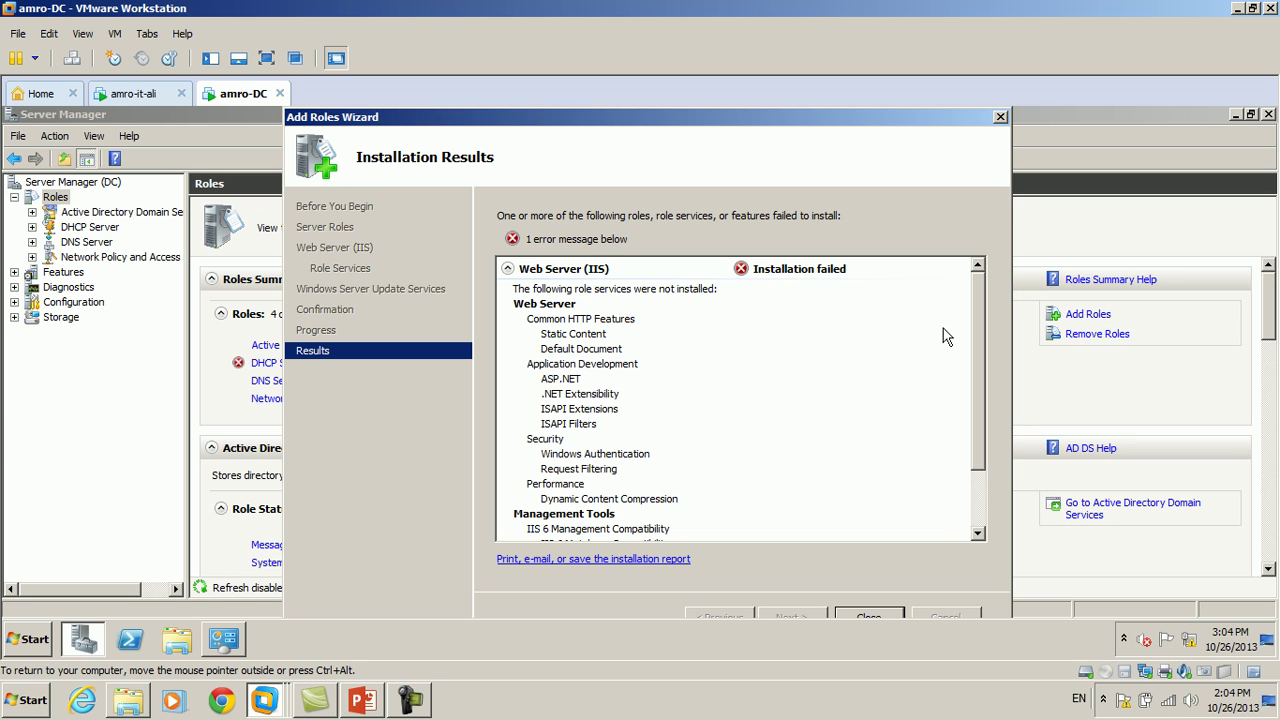
# - Examine the installation results for Web Server (IIS) and Windows Server Update Services in full screen
pyautogui.scroll(-3, 979, 323)
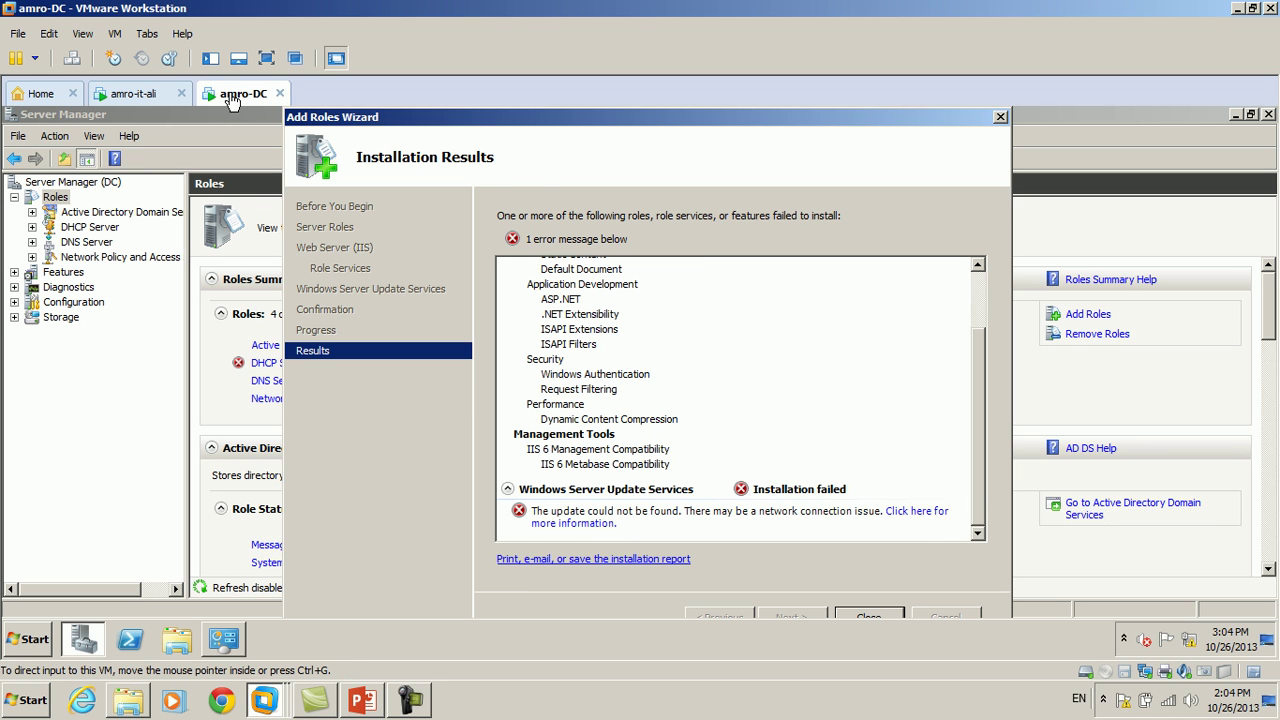
pyautogui.click(266, 58)
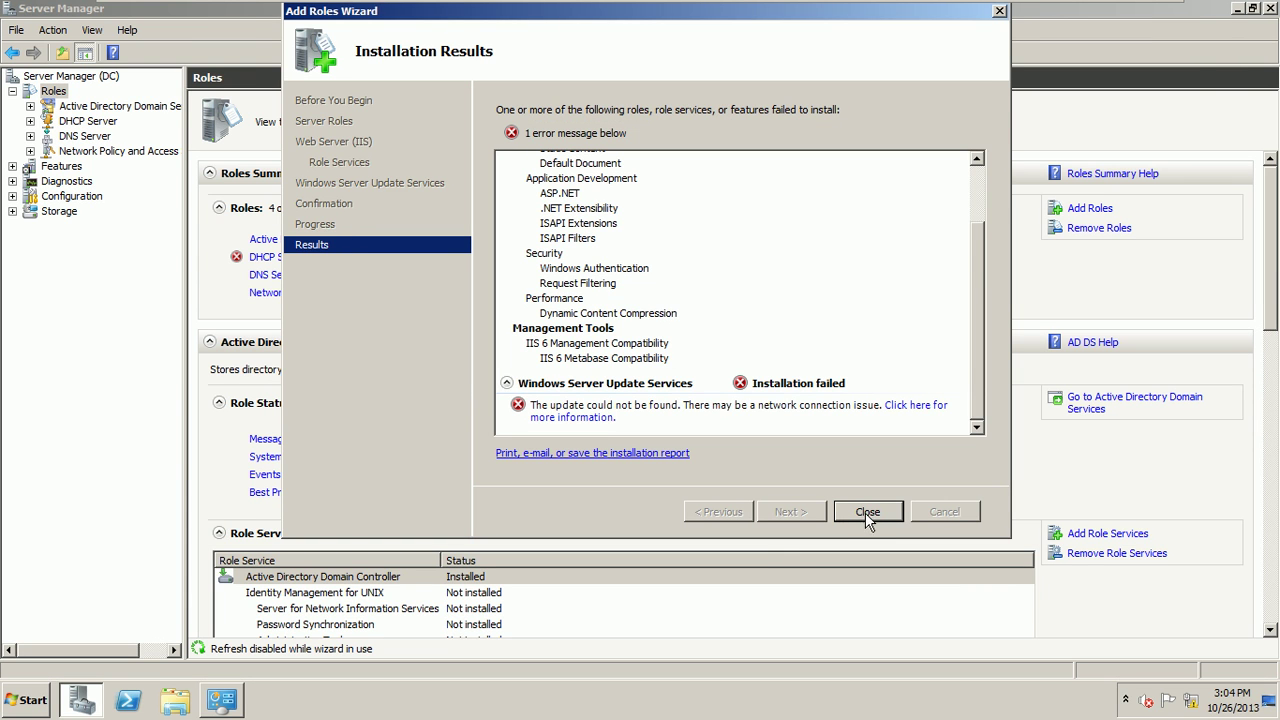
pyautogui.click(966, 393)
pyautogui.scroll(1, 967, 370)
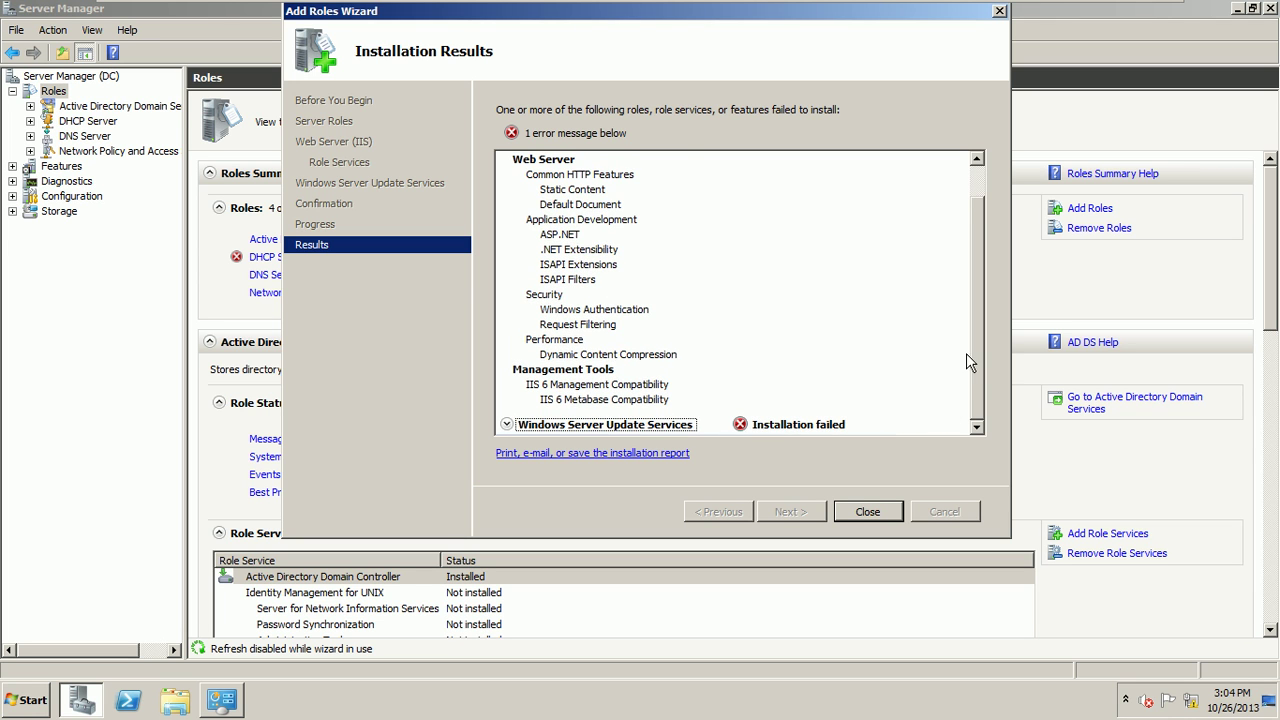
pyautogui.scroll(1, 966, 353)
pyautogui.scroll(-1, 978, 409)
pyautogui.scroll(1, 915, 395)
pyautogui.scroll(-1, 870, 405)
pyautogui.click(508, 424)
# - Open the additional information on the Windows Server Update Services error, maximize the help window to read it, and close it
pyautogui.click(888, 406)
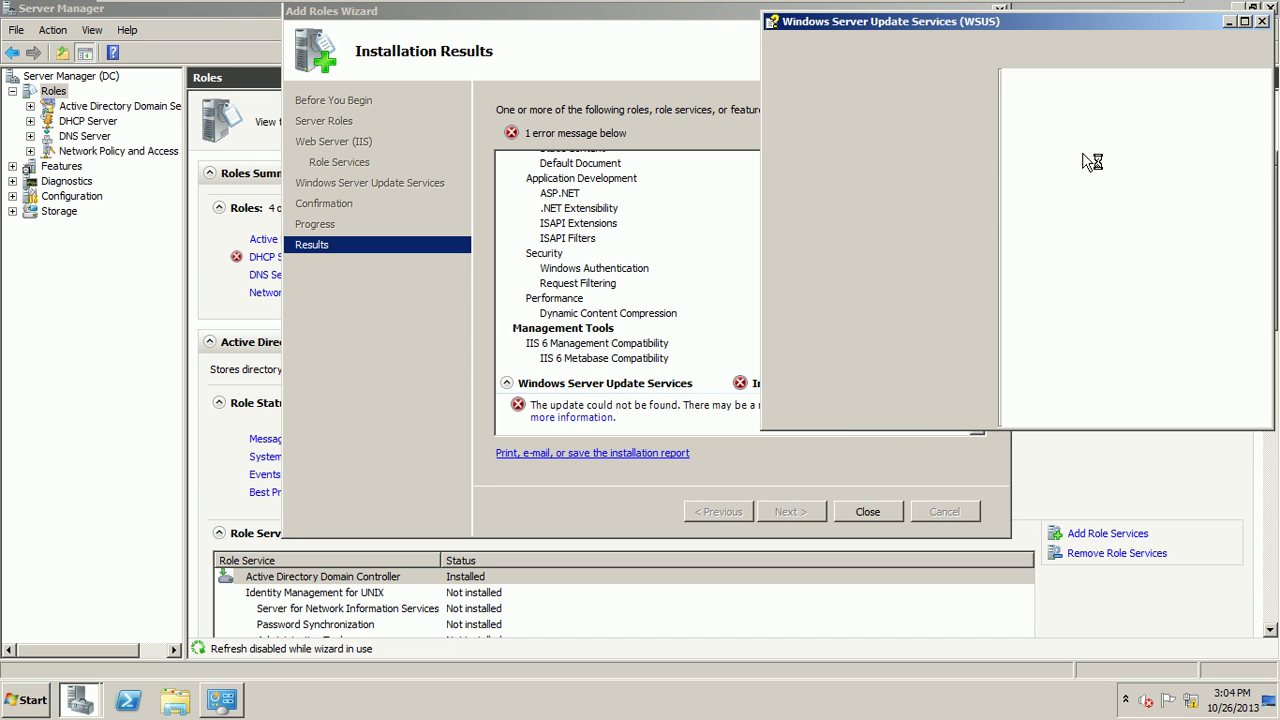
pyautogui.doubleClick(1083, 14)
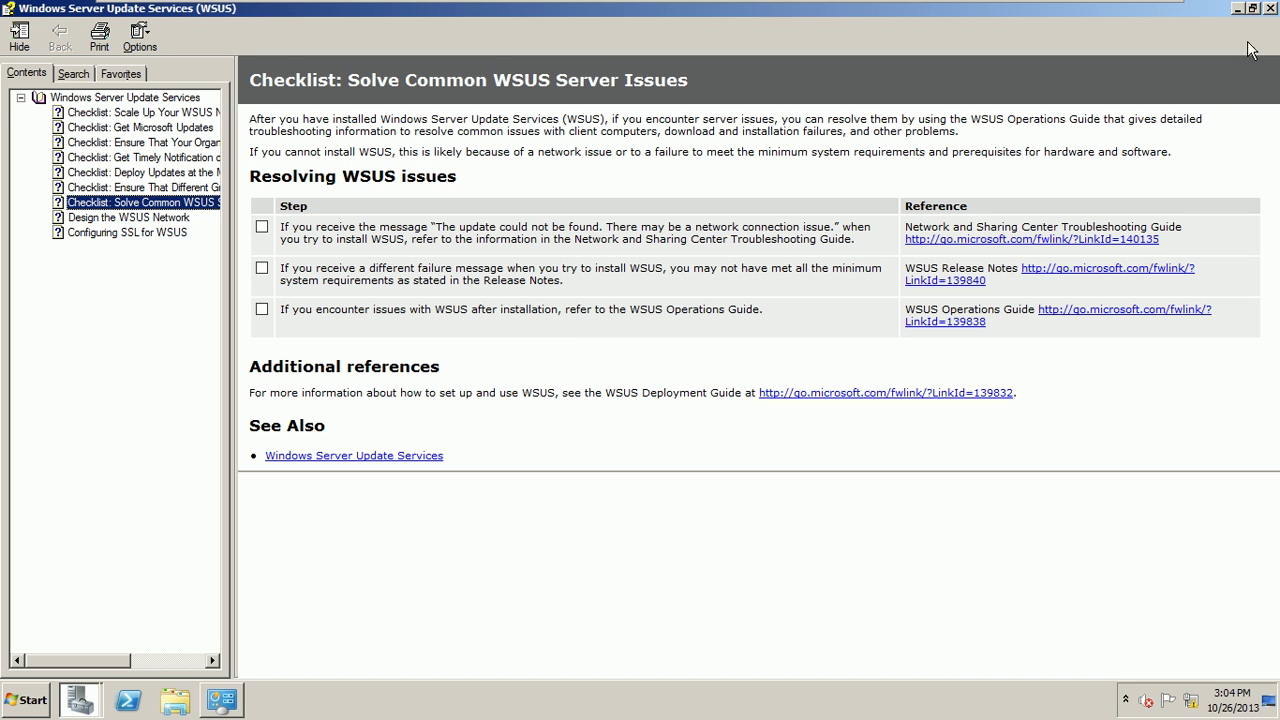
pyautogui.click(1270, 9)
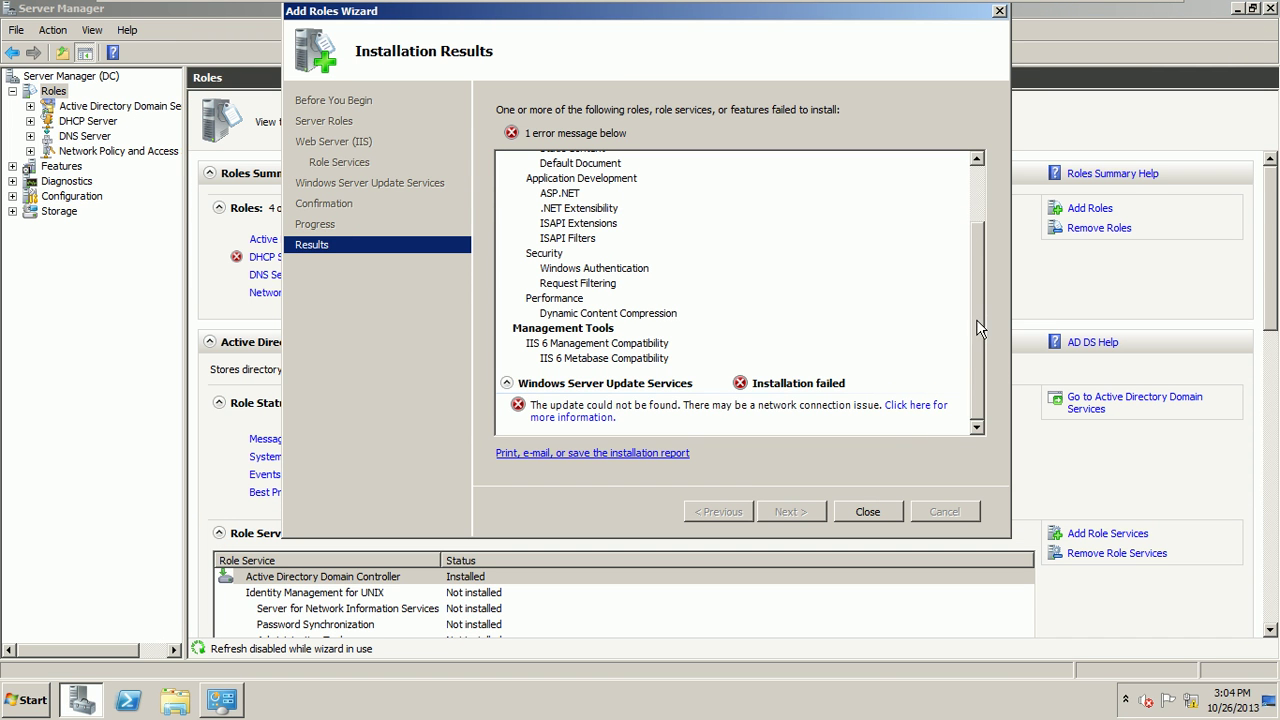
# - Review the installation results of both roles once more, then close the Add Roles Wizard
pyautogui.moveTo(977, 325); pyautogui.dragTo(996, 270)
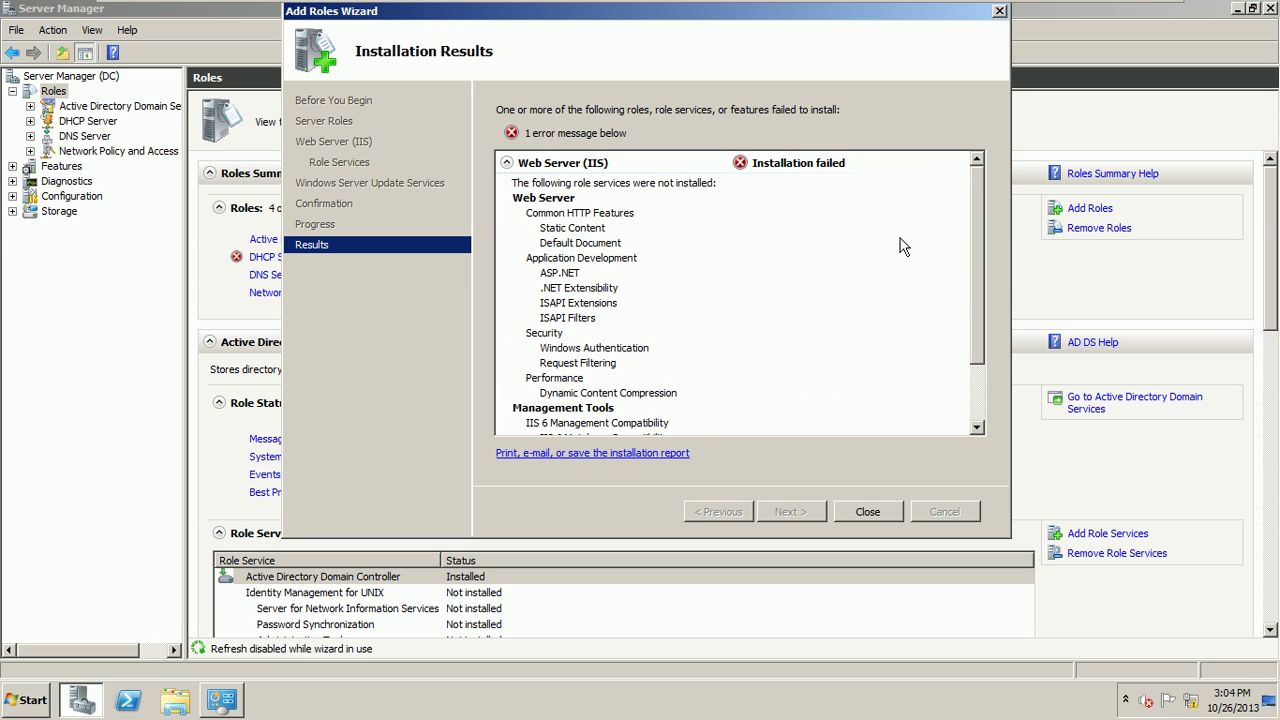
pyautogui.moveTo(975, 340); pyautogui.dragTo(993, 320)
pyautogui.scroll(-2, 697, 260)
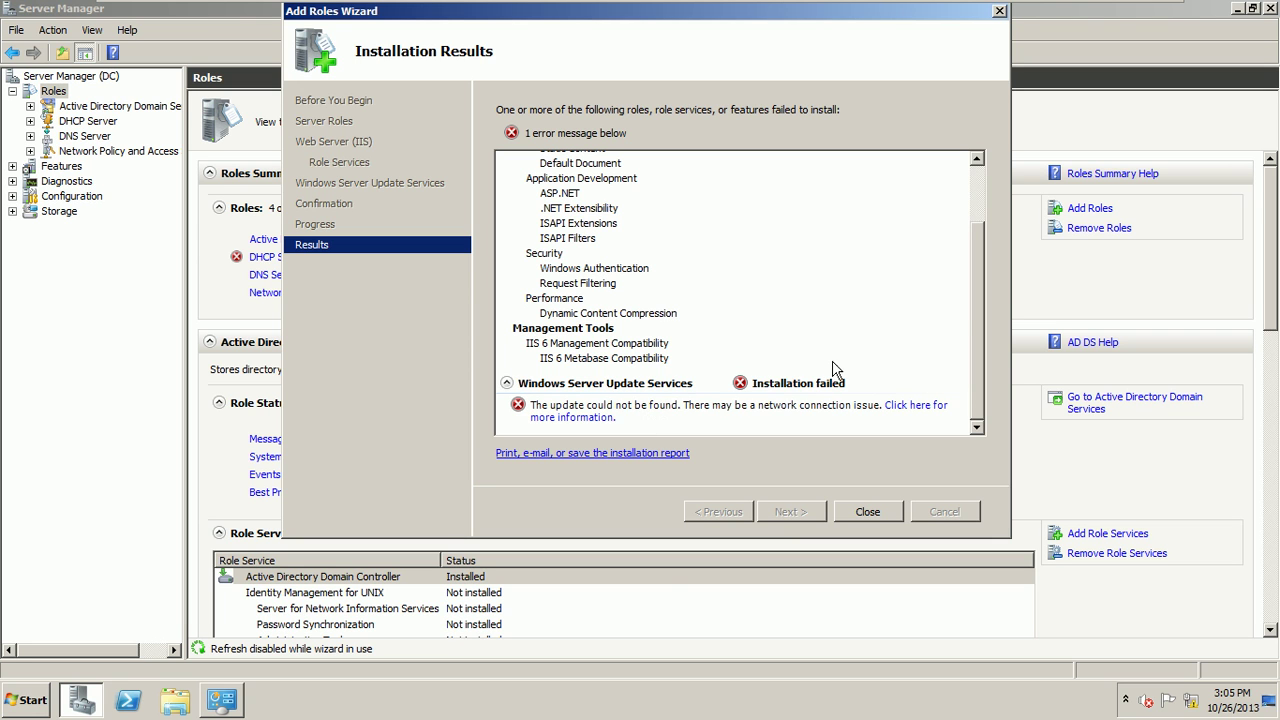
pyautogui.moveTo(983, 323); pyautogui.dragTo(978, 238)
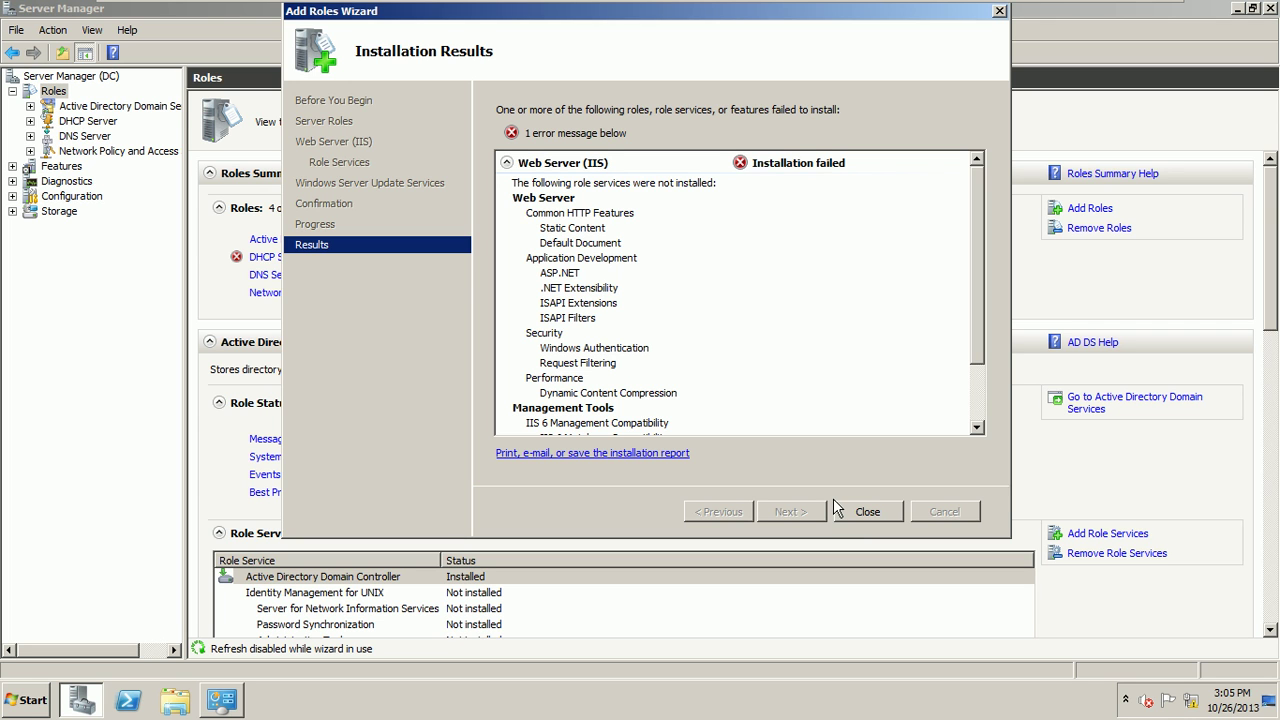
pyautogui.click(866, 513)
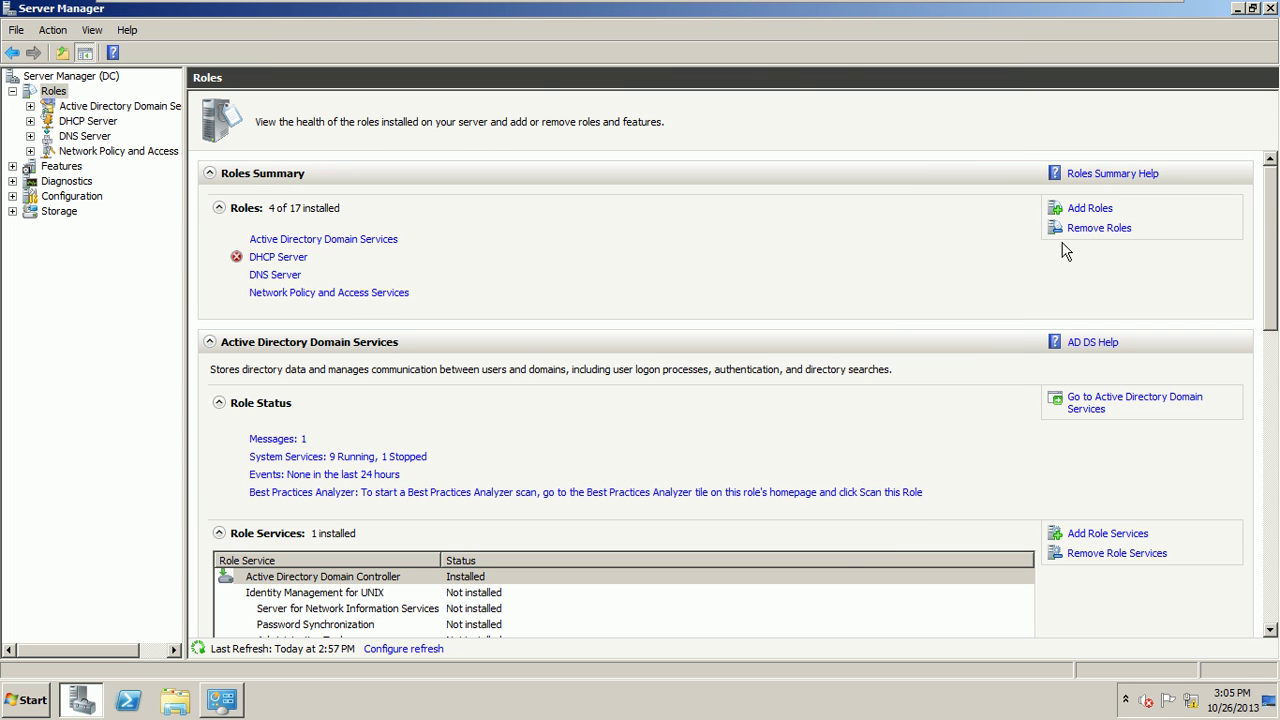
pyautogui.click(1090, 210)
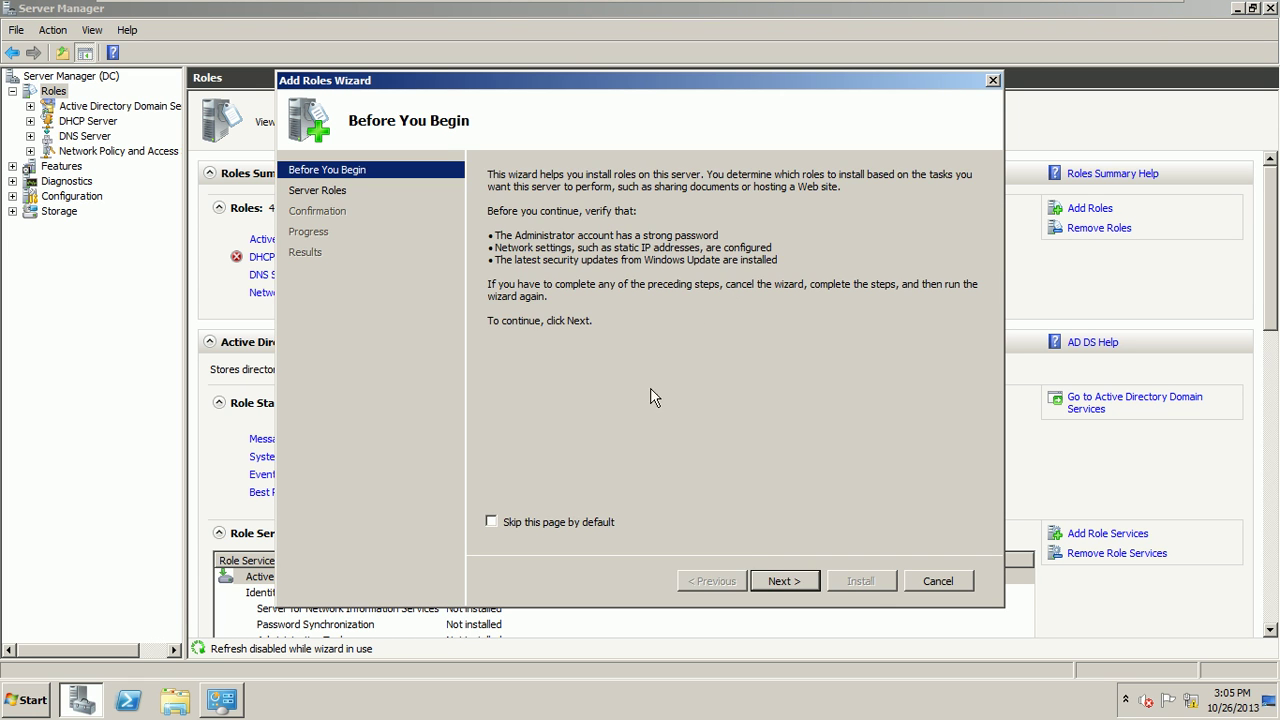
pyautogui.click(781, 578)
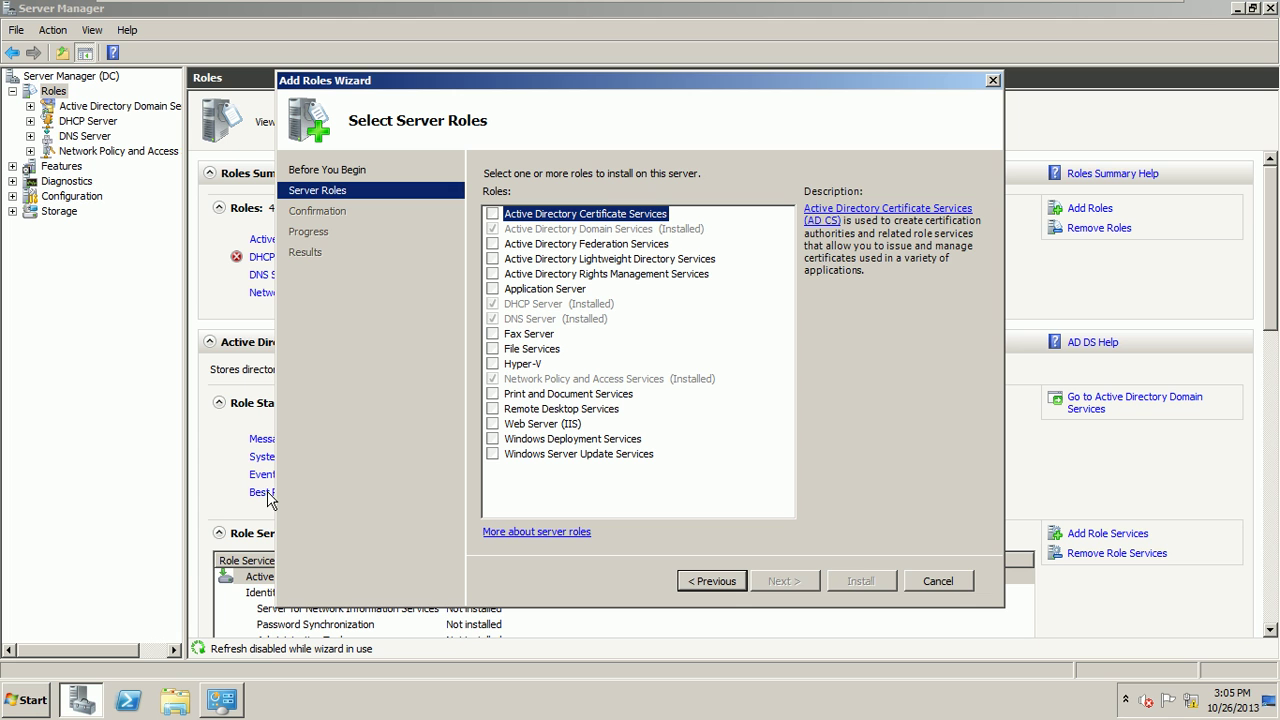
pyautogui.click(937, 581)
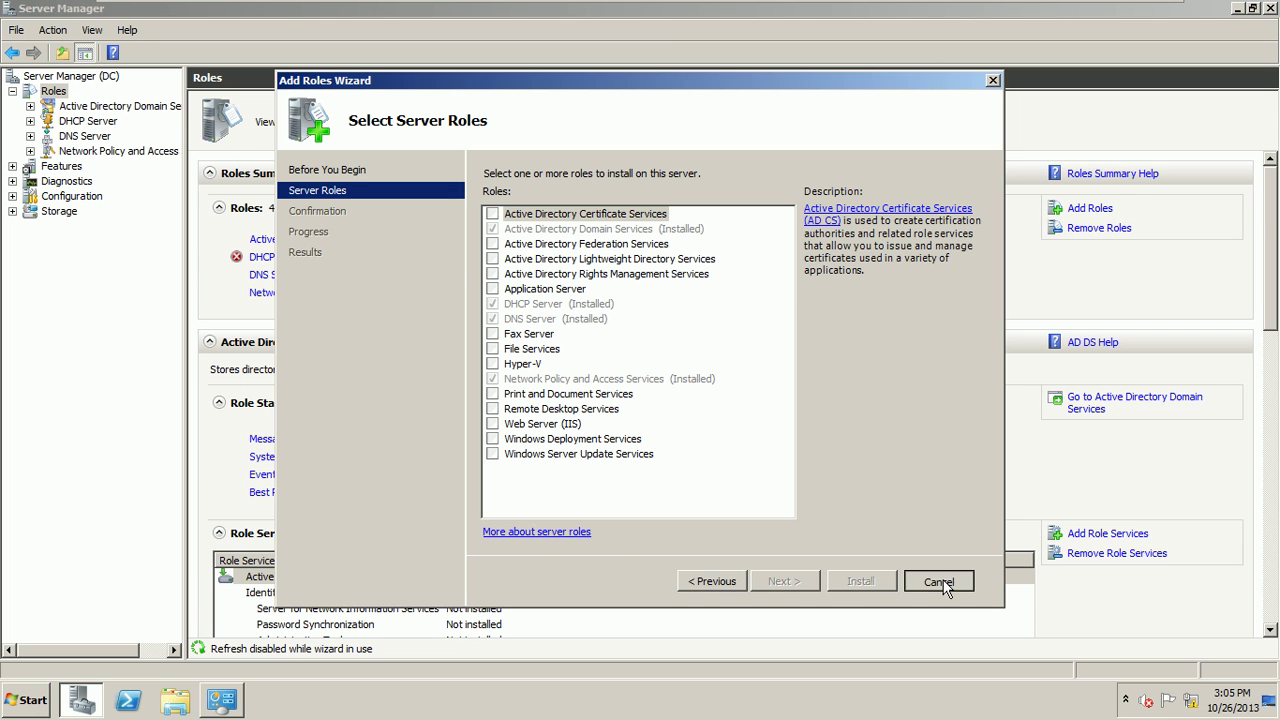
pyautogui.click(708, 357)
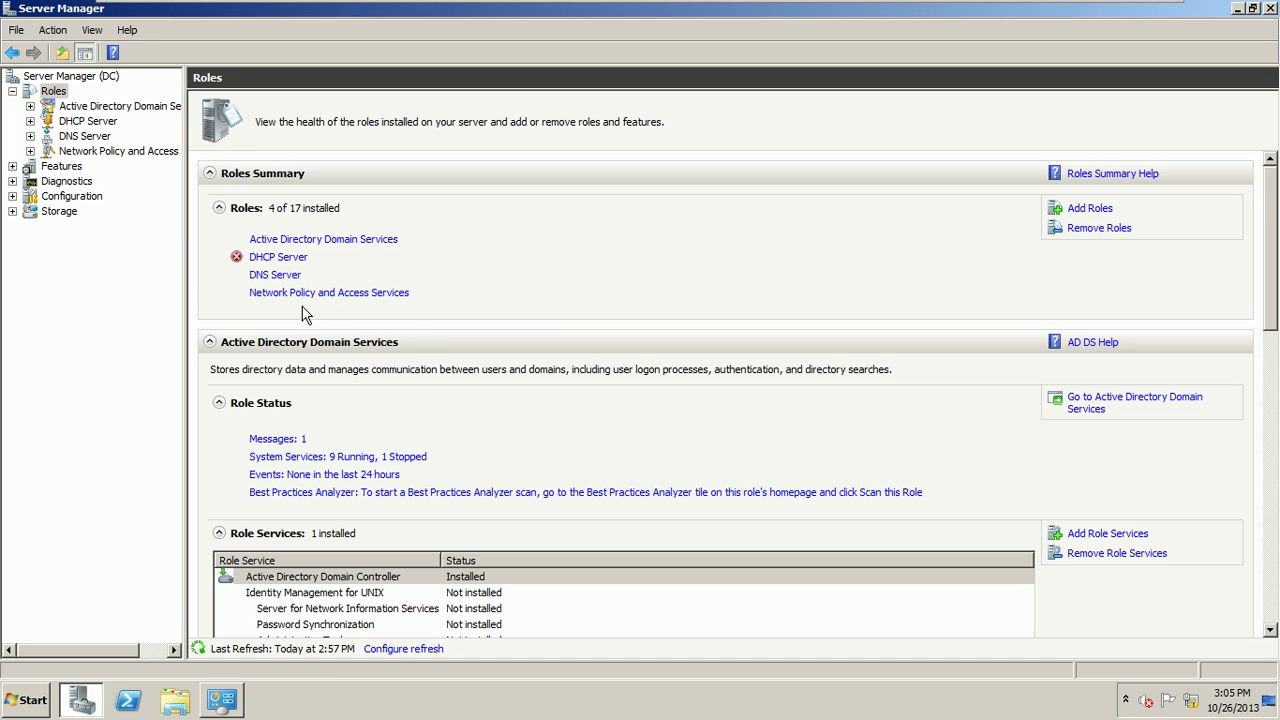
# - Start adding roles, select Windows Server Update Services with its required role services, then clear that role to keep only Web Server (IIS)
pyautogui.click(1090, 208)
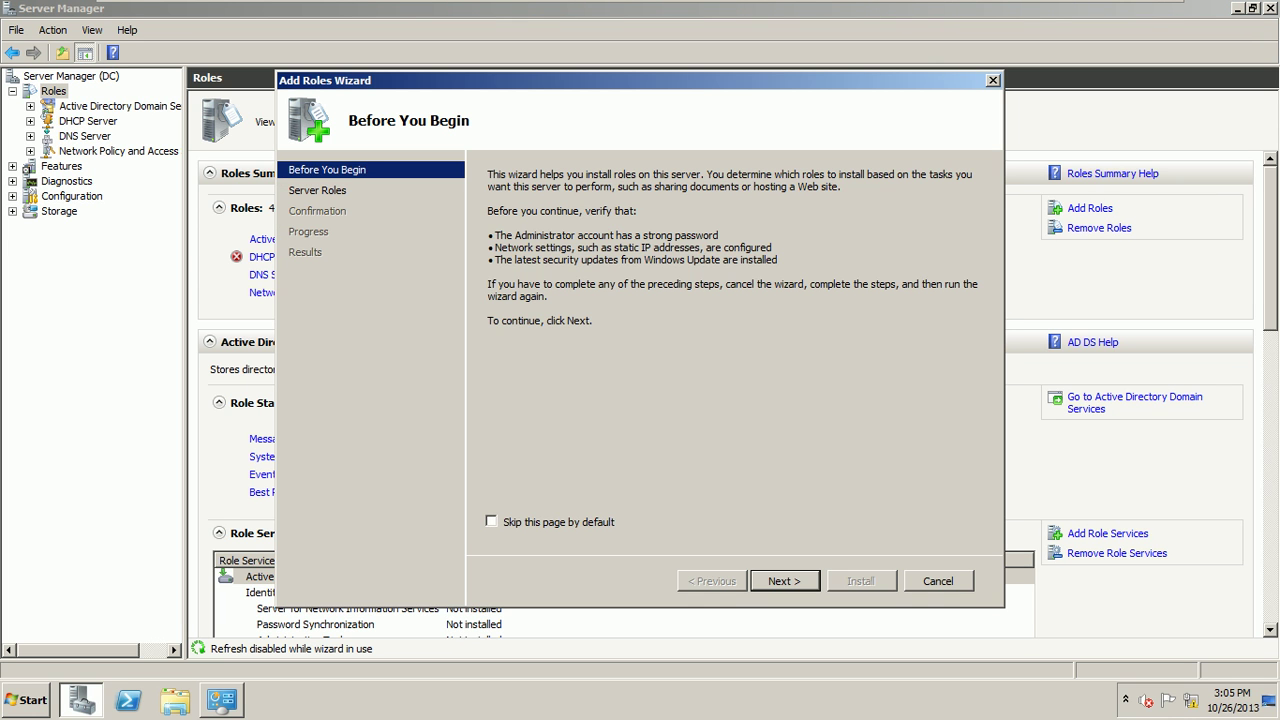
pyautogui.click(804, 582)
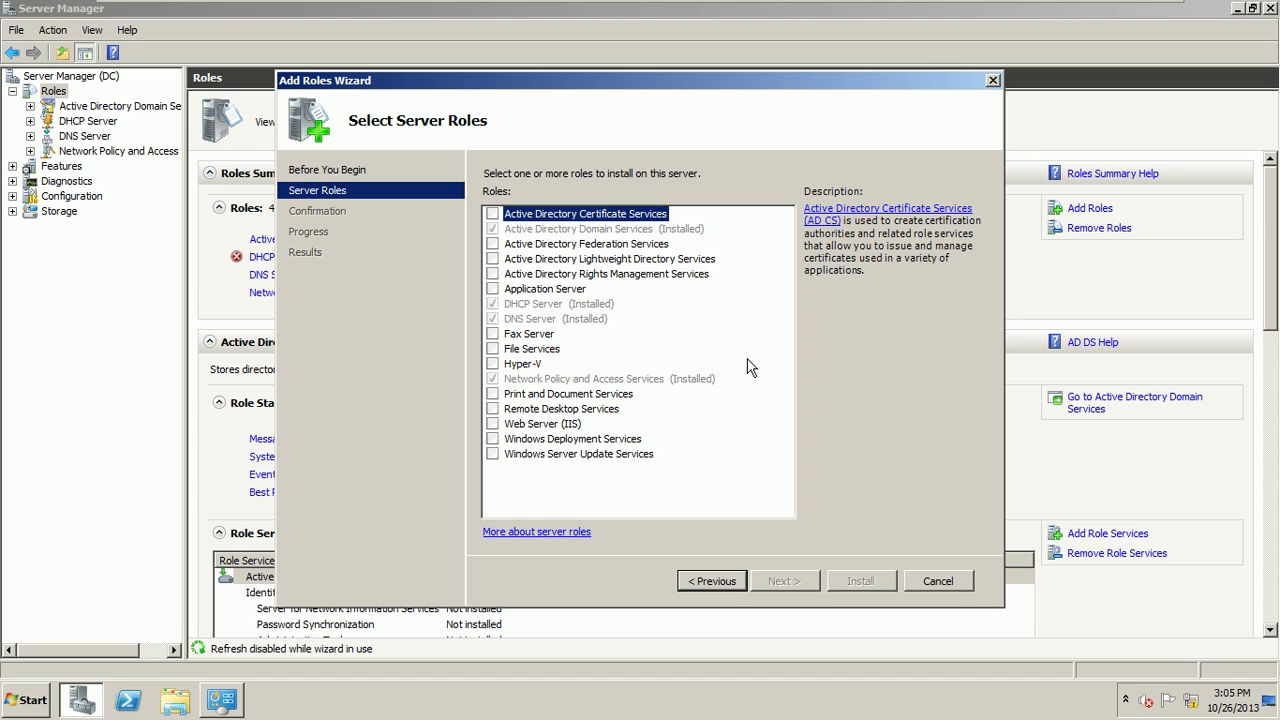
pyautogui.click(491, 456)
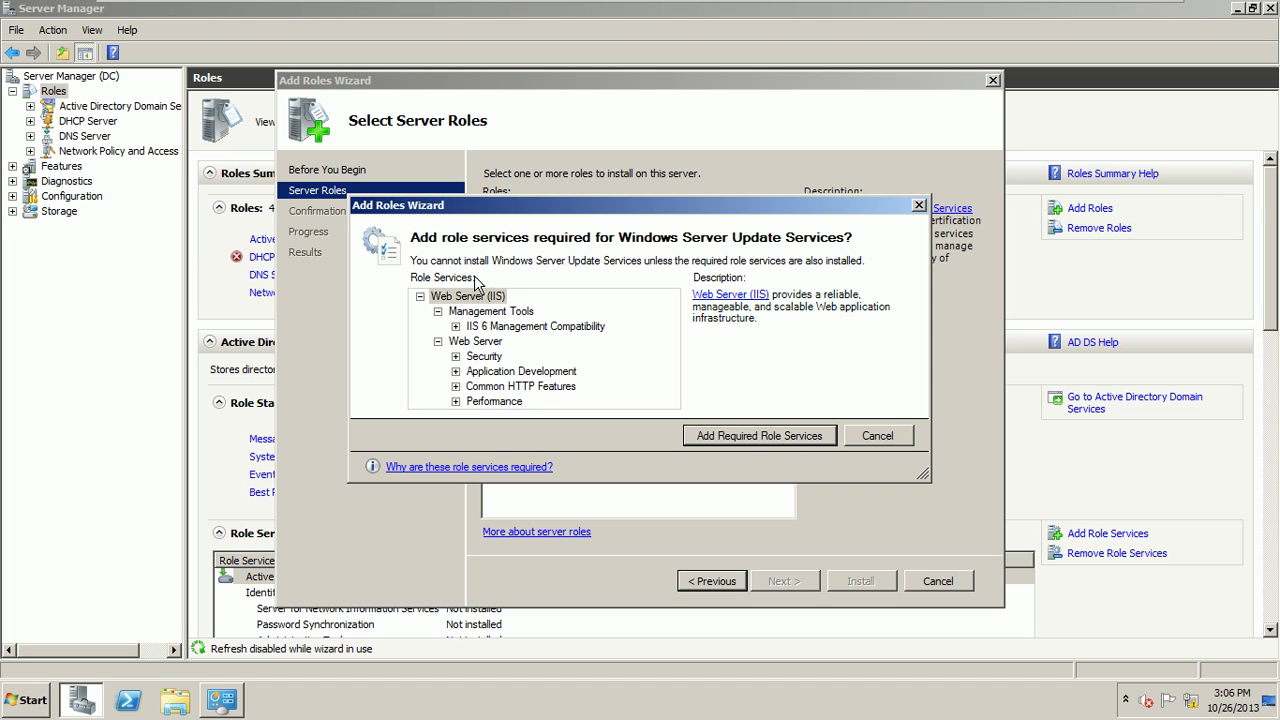
pyautogui.click(760, 437)
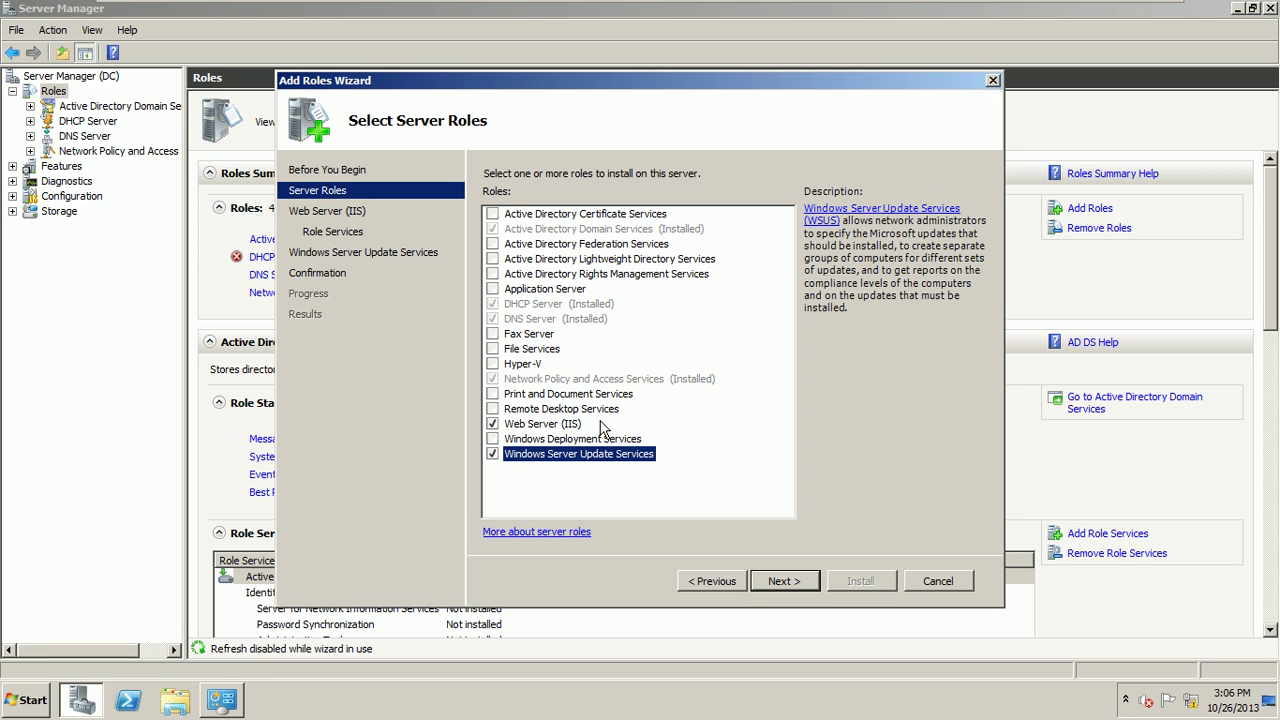
pyautogui.click(492, 454)
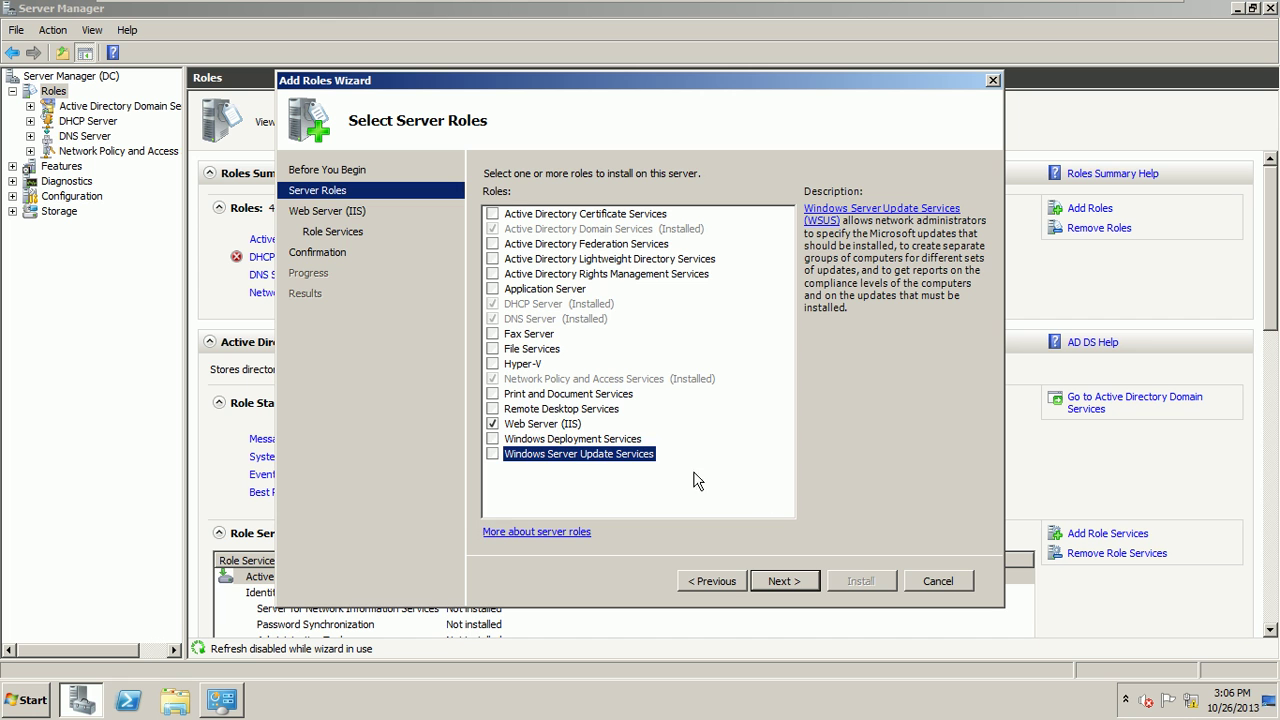
# - Accept the preselected Web Server (IIS) role services and start the role's installation
pyautogui.click(802, 581)
pyautogui.click(801, 581)
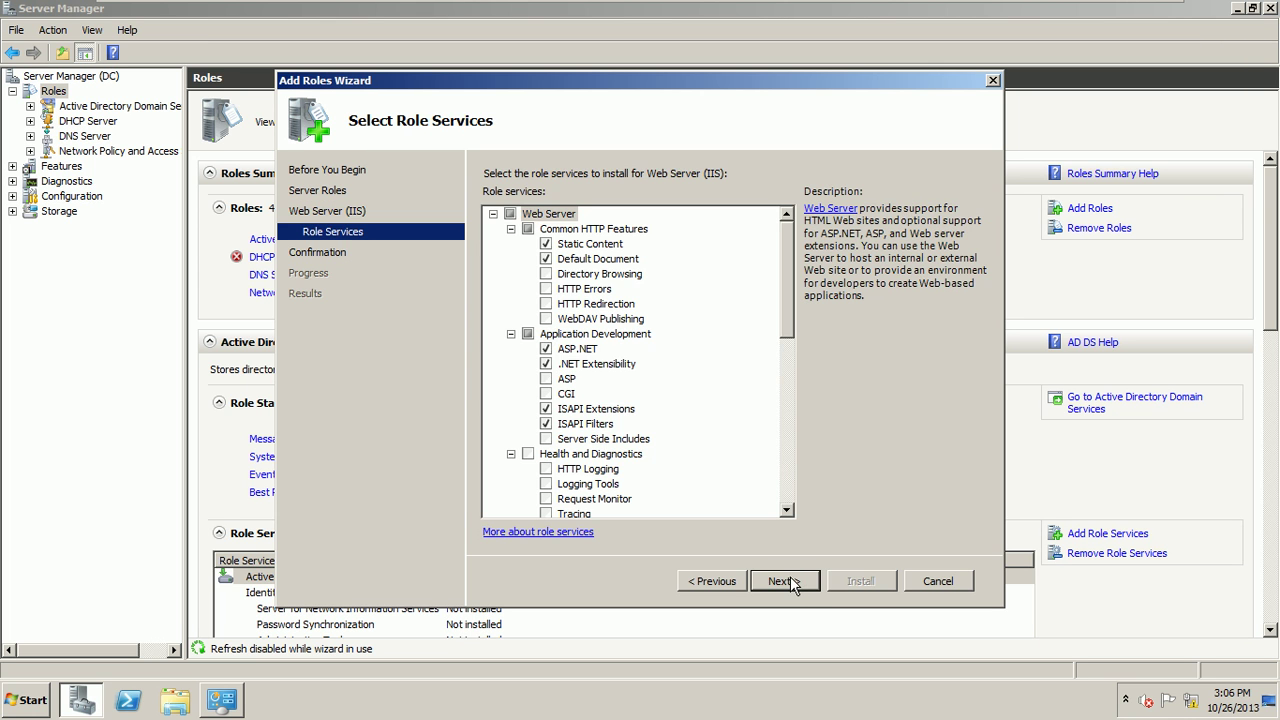
pyautogui.click(793, 580)
pyautogui.click(862, 582)
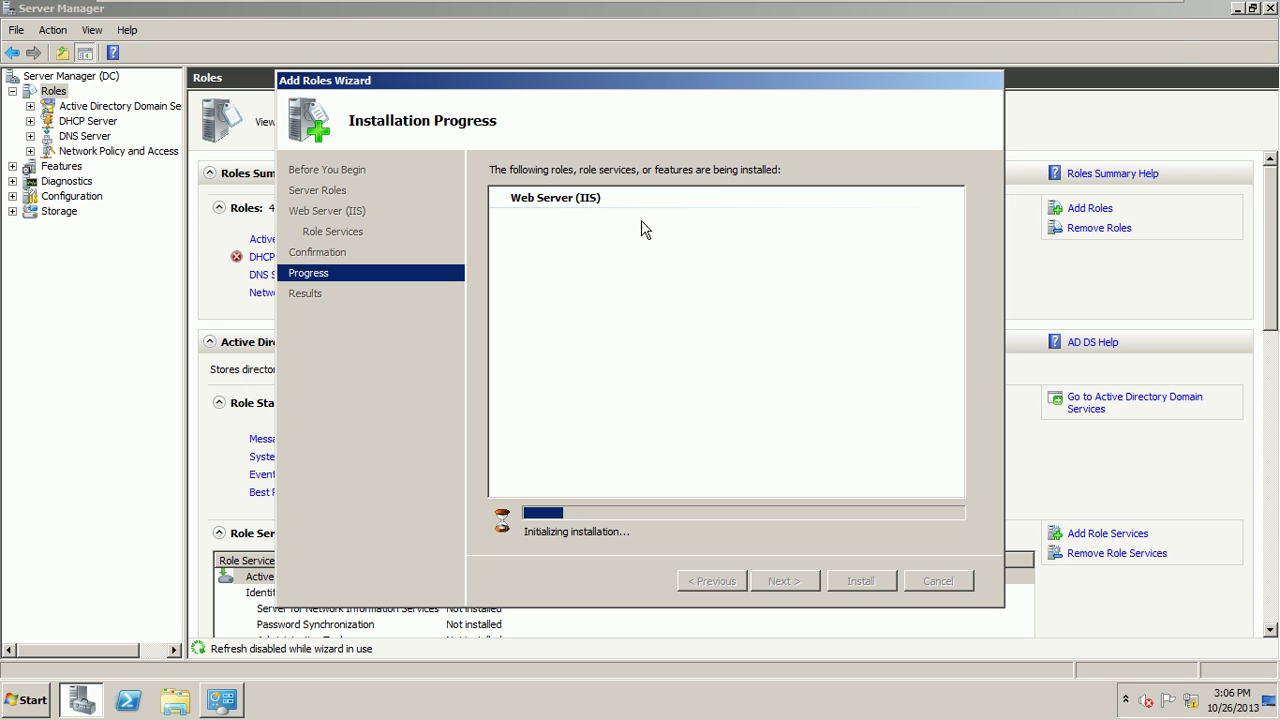
pyautogui.moveTo(507, 8)
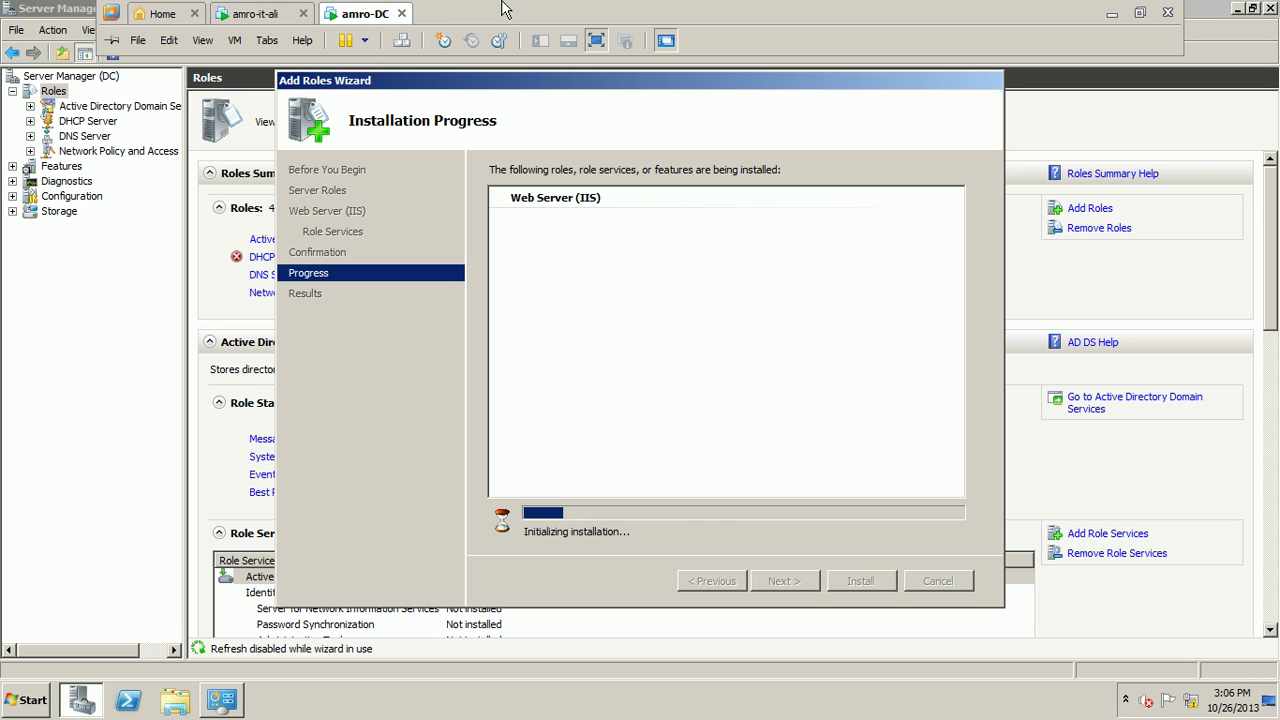
pyautogui.click(596, 40)
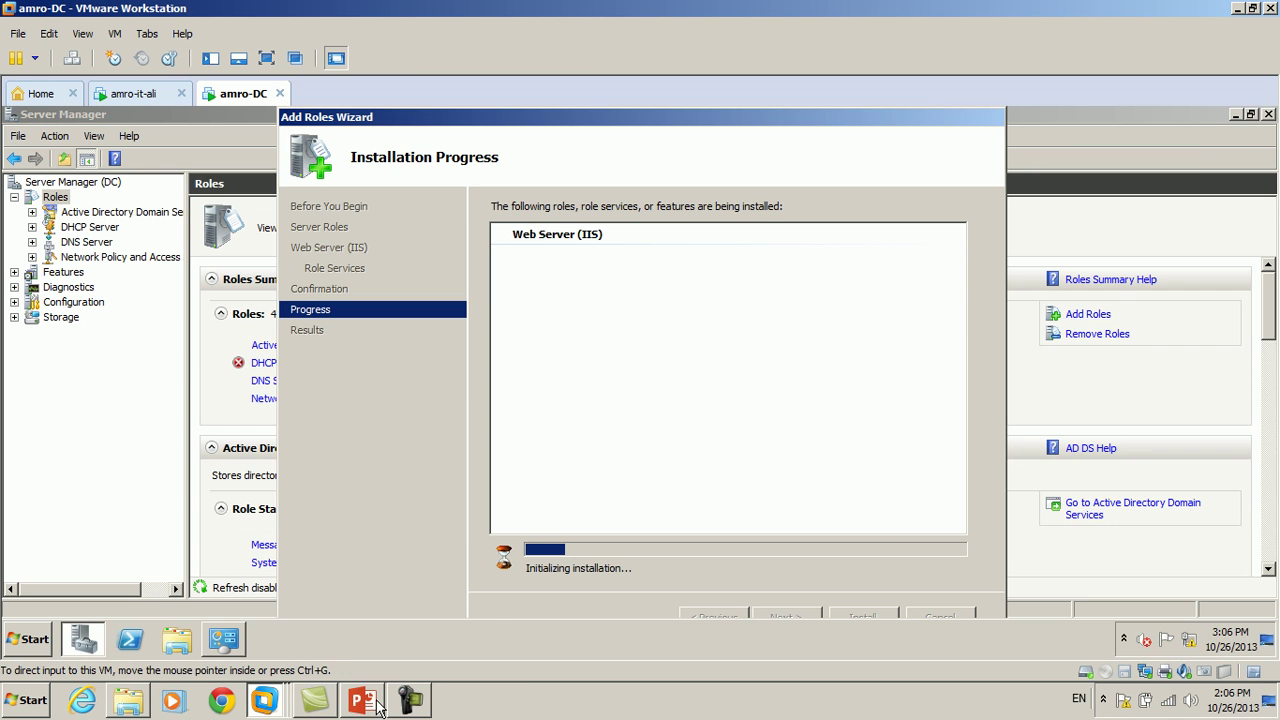
pyautogui.click(410, 700)
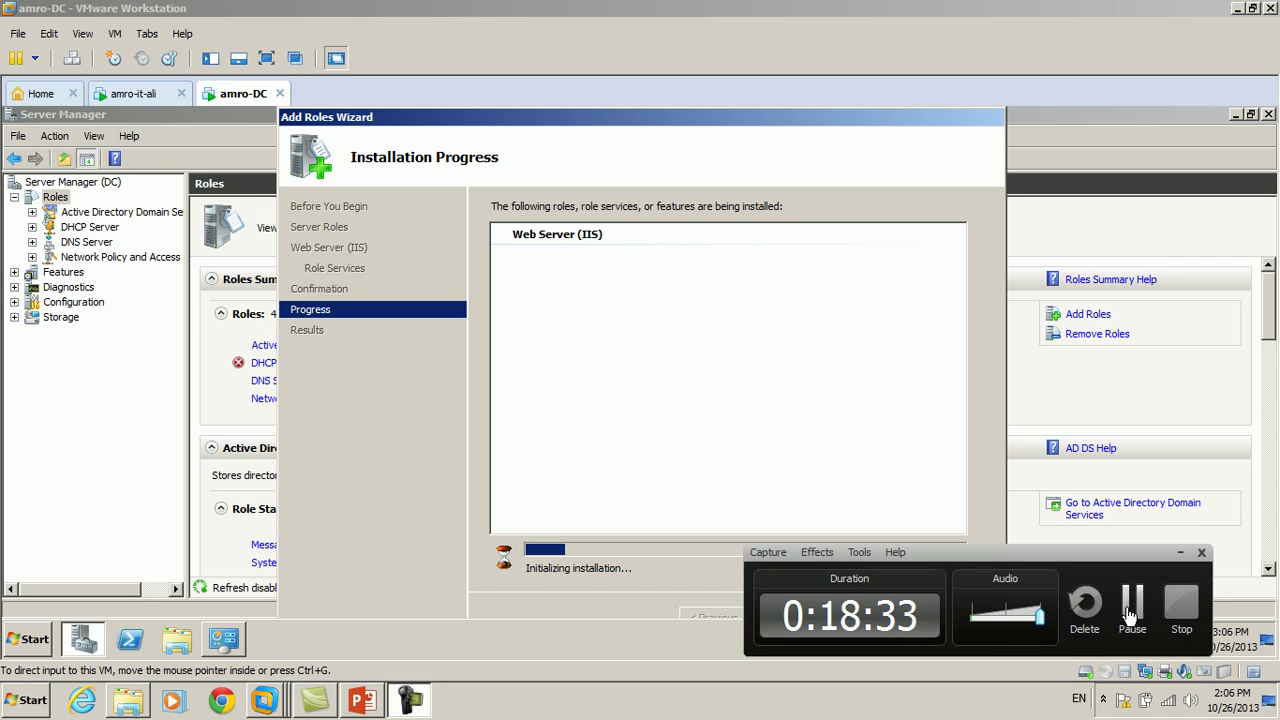
pyautogui.click(1131, 606)
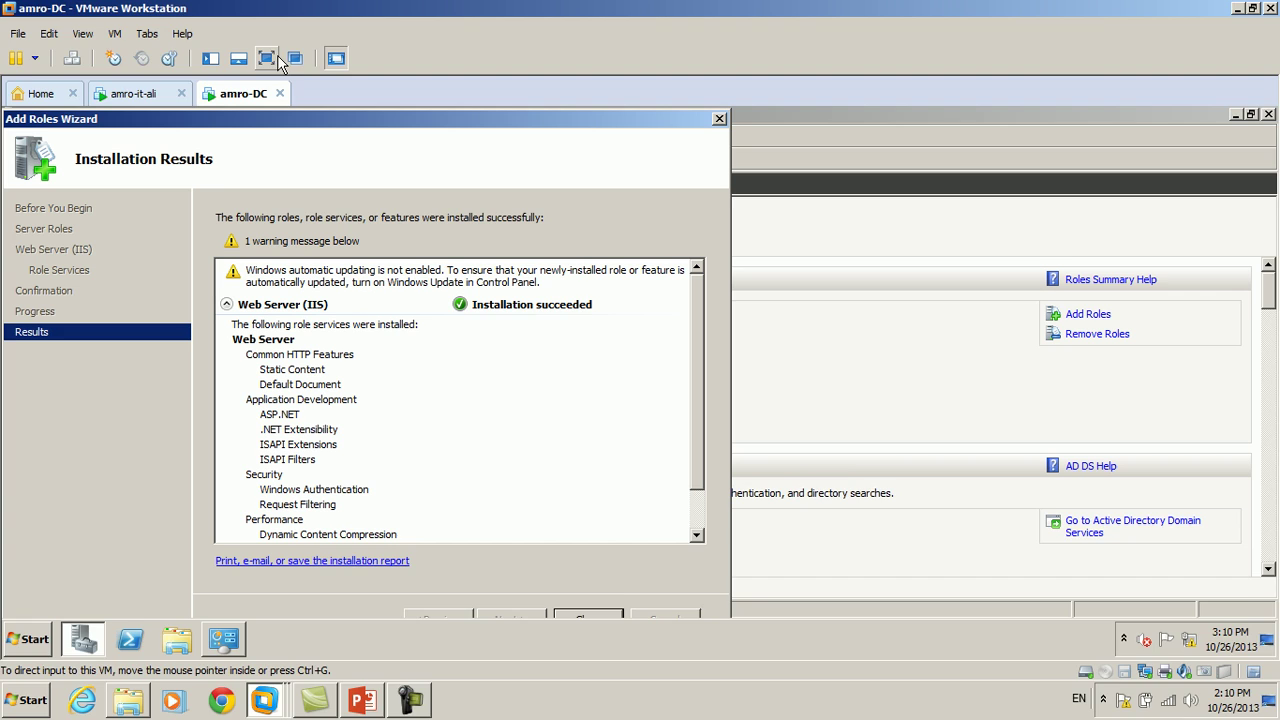
pyautogui.click(267, 58)
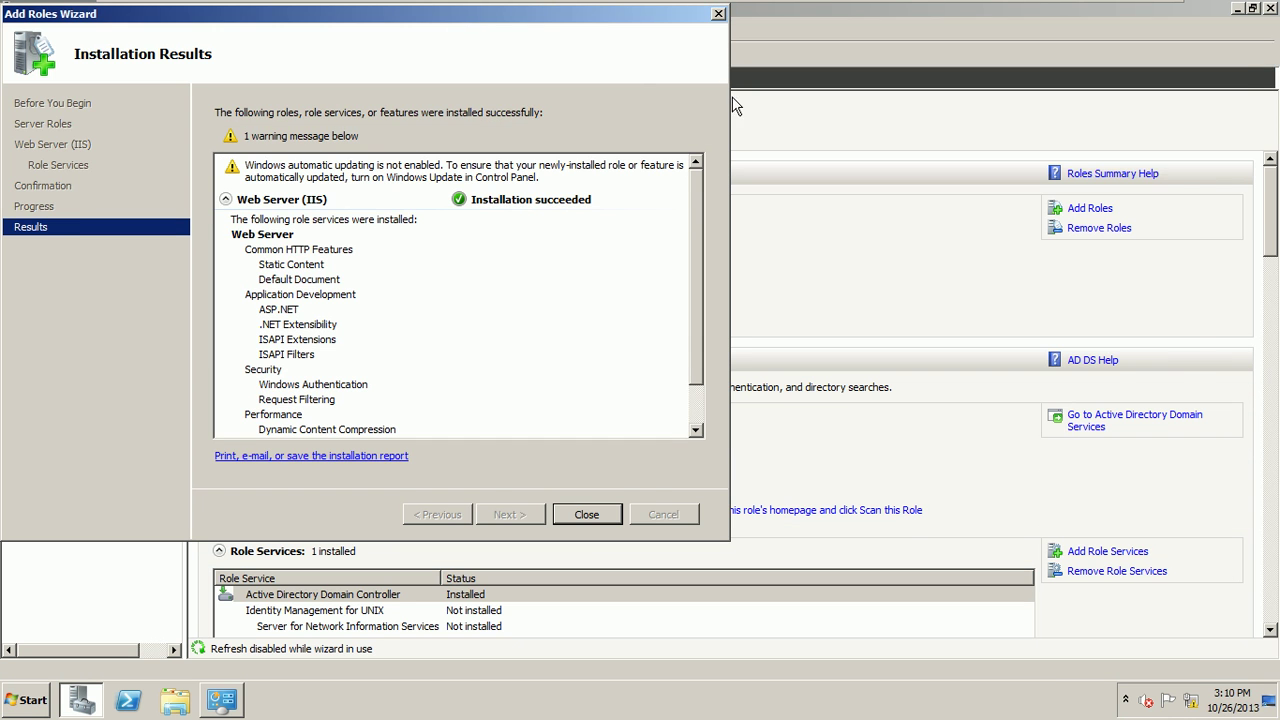
# - Close the Add Roles Wizard on its installation results and put Server Manager away to get back to the desktop
pyautogui.moveTo(450, 13); pyautogui.dragTo(904, 89)
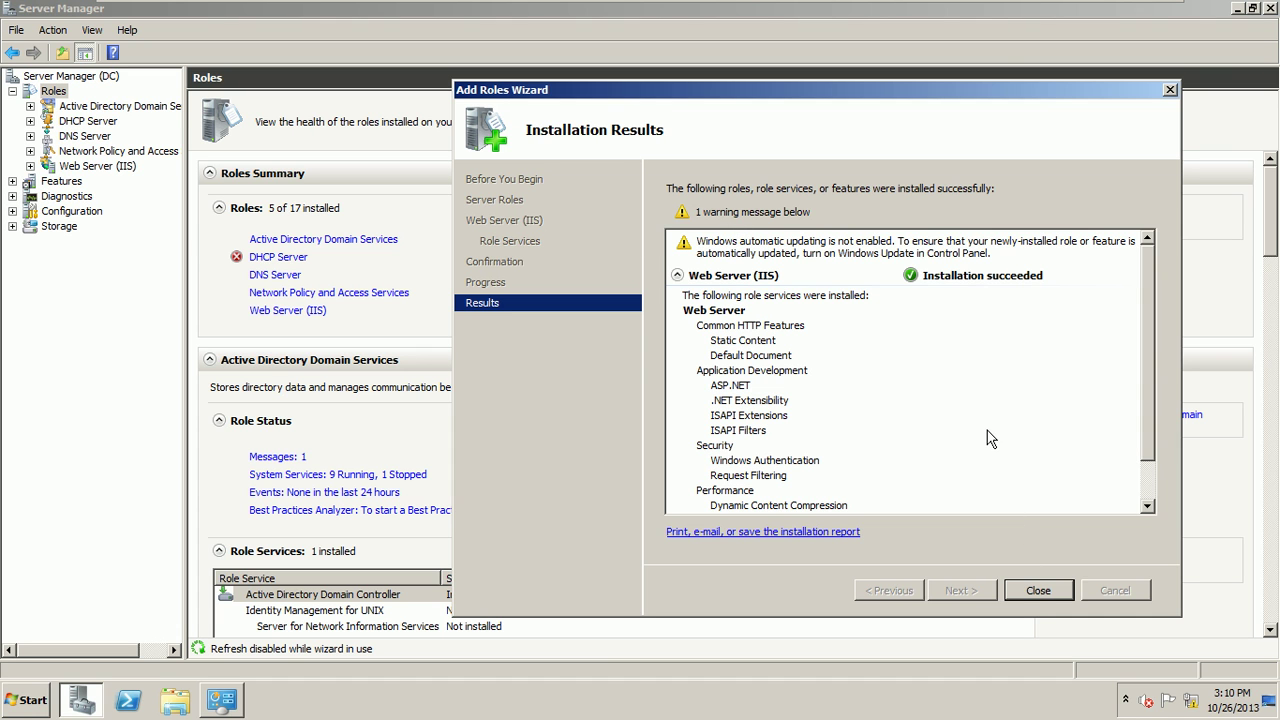
pyautogui.click(1037, 594)
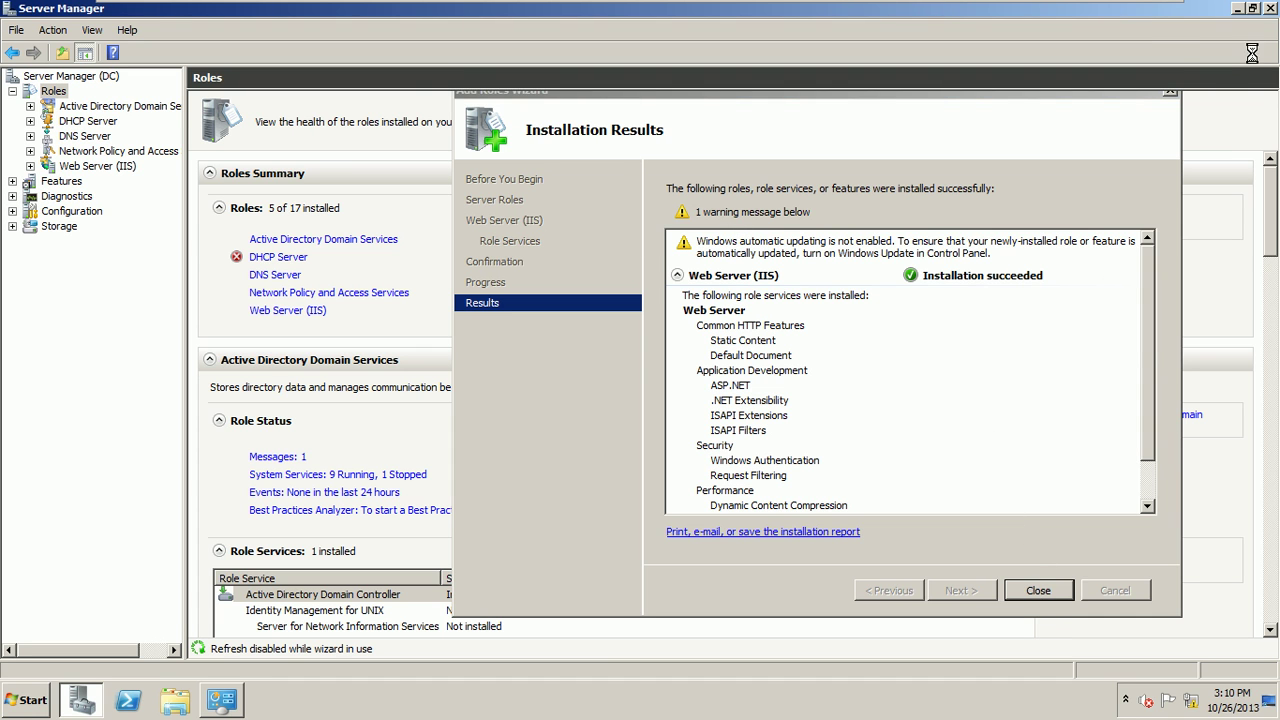
pyautogui.click(1269, 8)
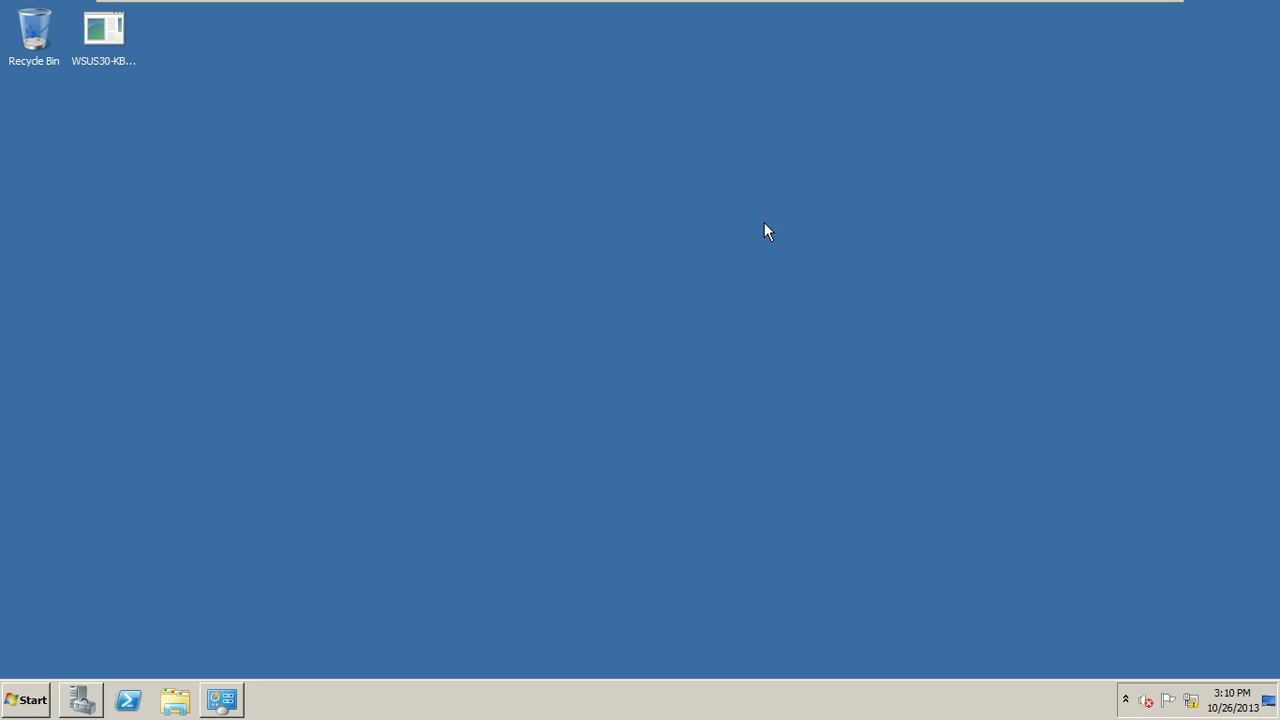
# - Run the WSUS30-KB installer from the desktop and choose the full server installation including Administration Console
pyautogui.click(125, 53)
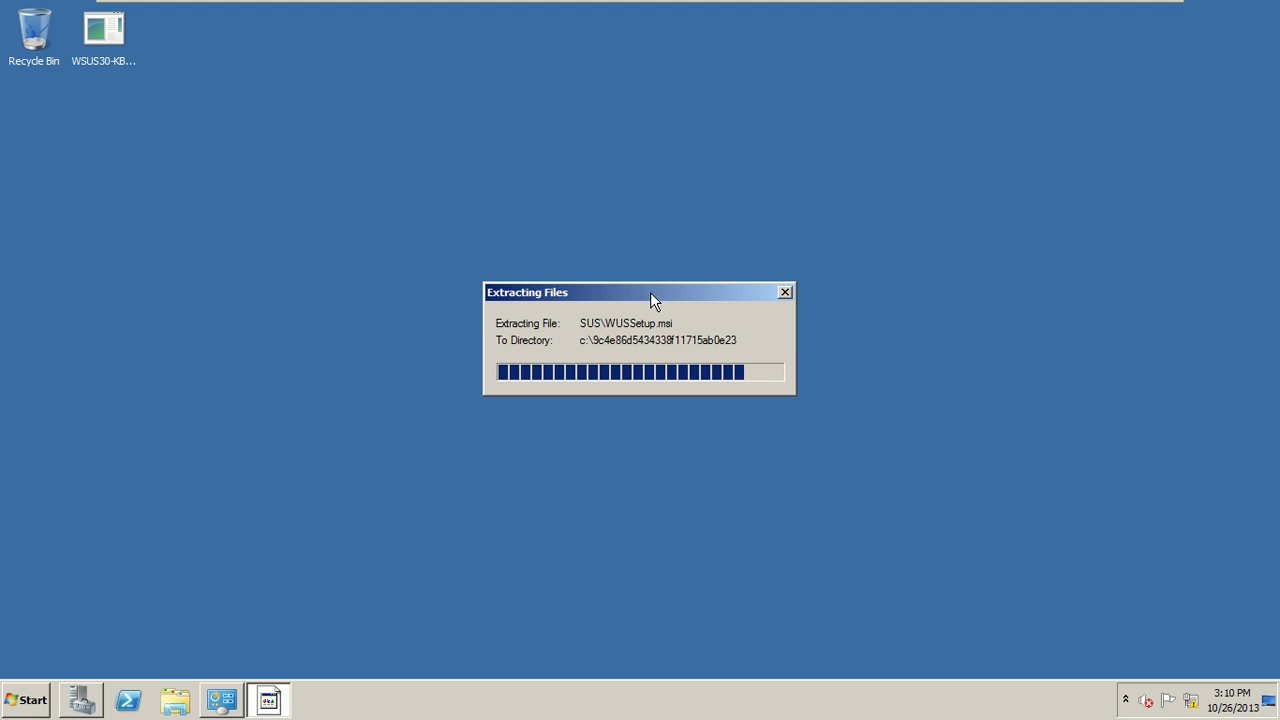
pyautogui.moveTo(649, 292); pyautogui.dragTo(625, 219)
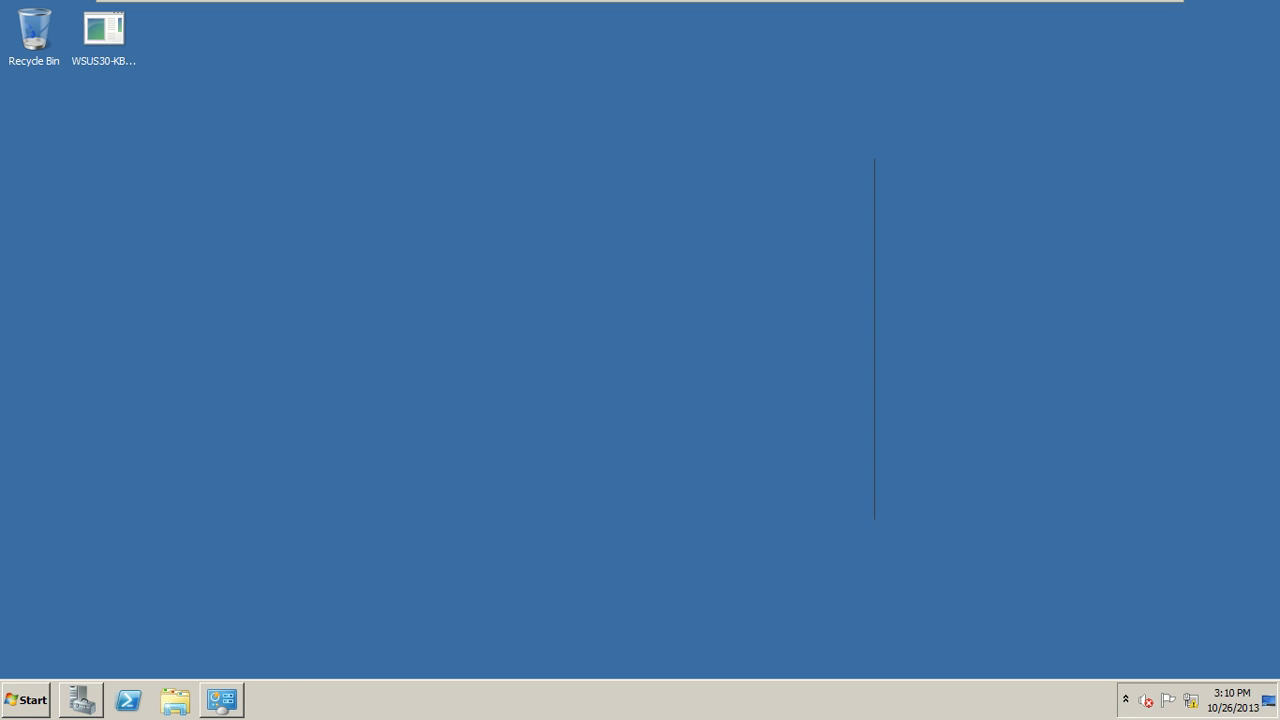
pyautogui.click(743, 495)
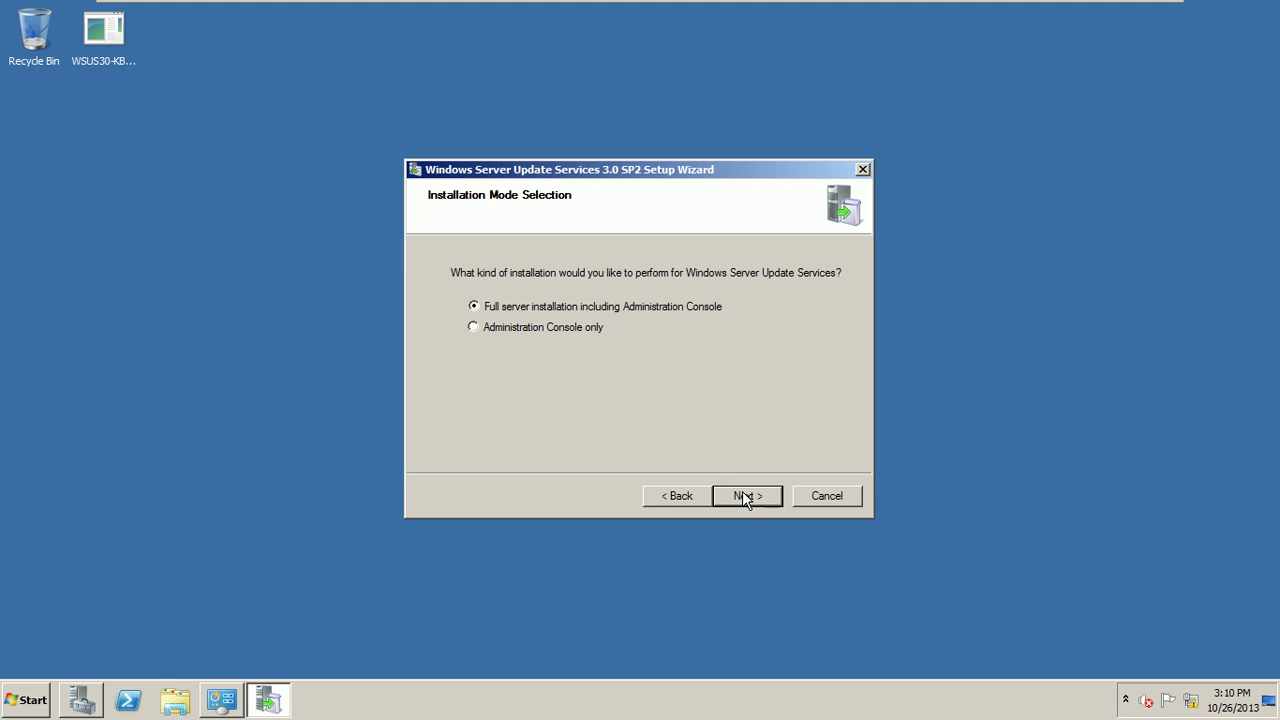
pyautogui.click(741, 498)
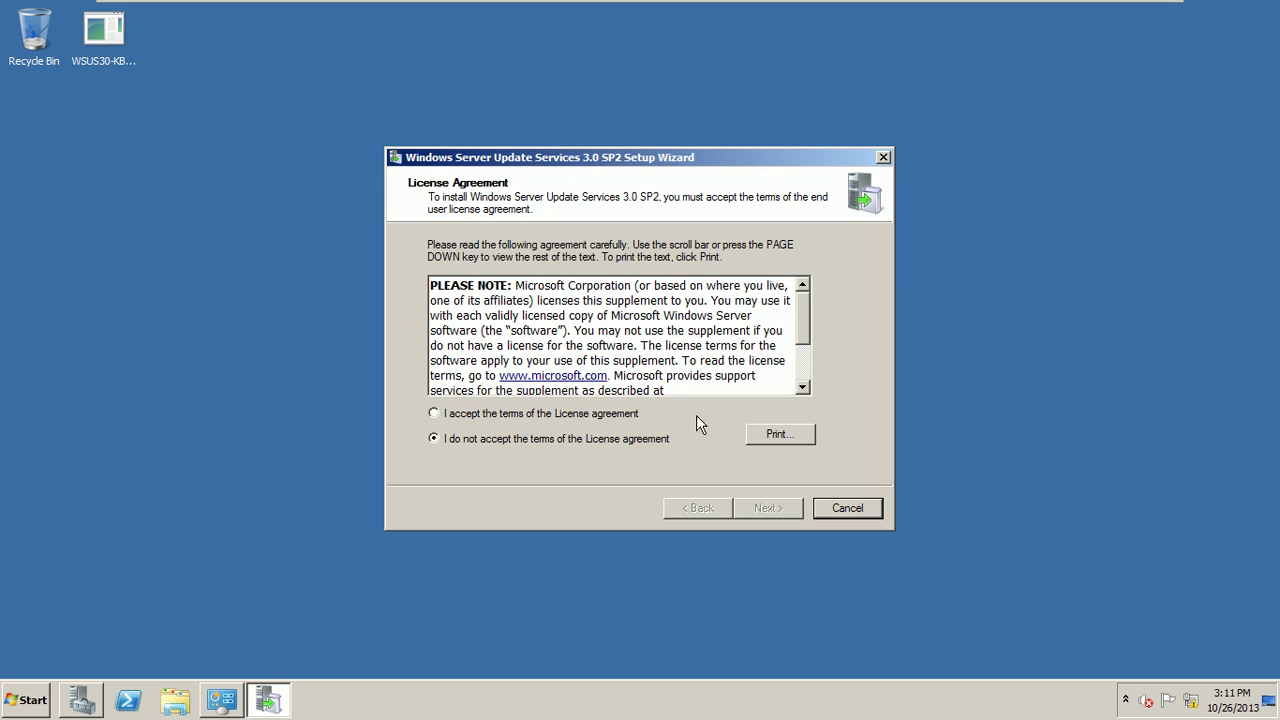
# - Accept the terms of the license agreement and continue the setup without the Microsoft Report Viewer 2008 Redistributable
pyautogui.click(450, 415)
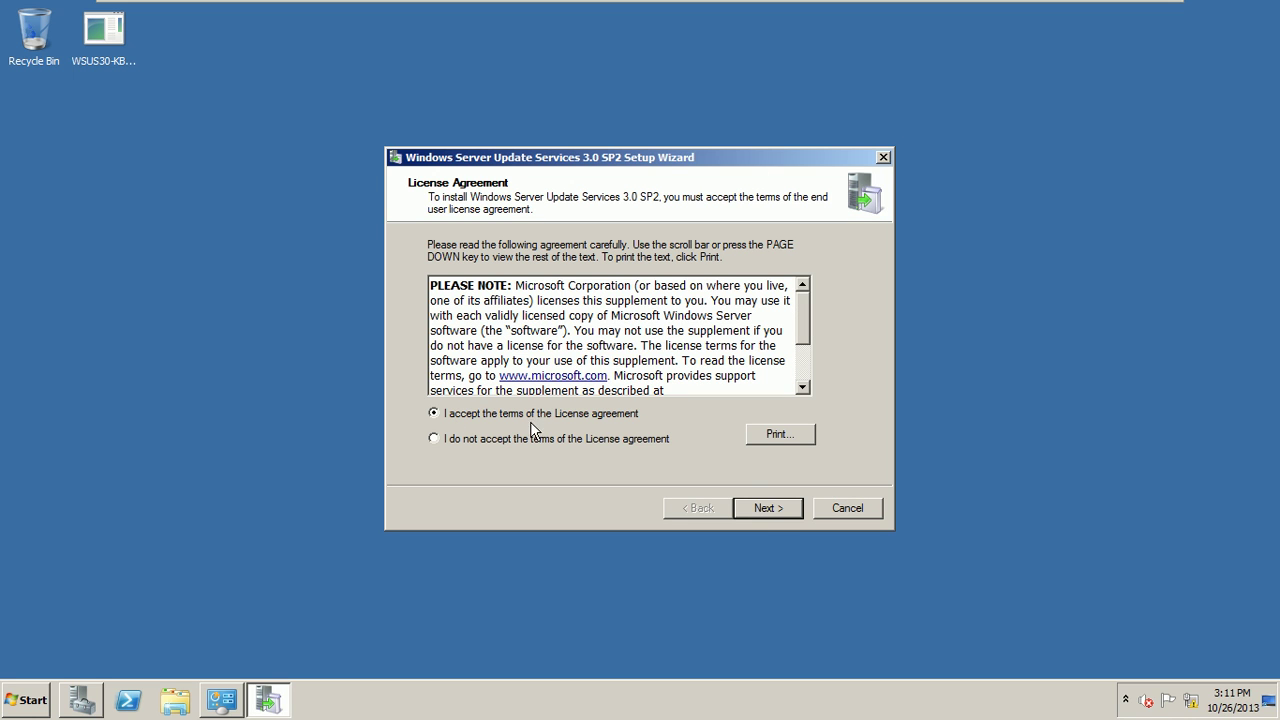
pyautogui.click(765, 510)
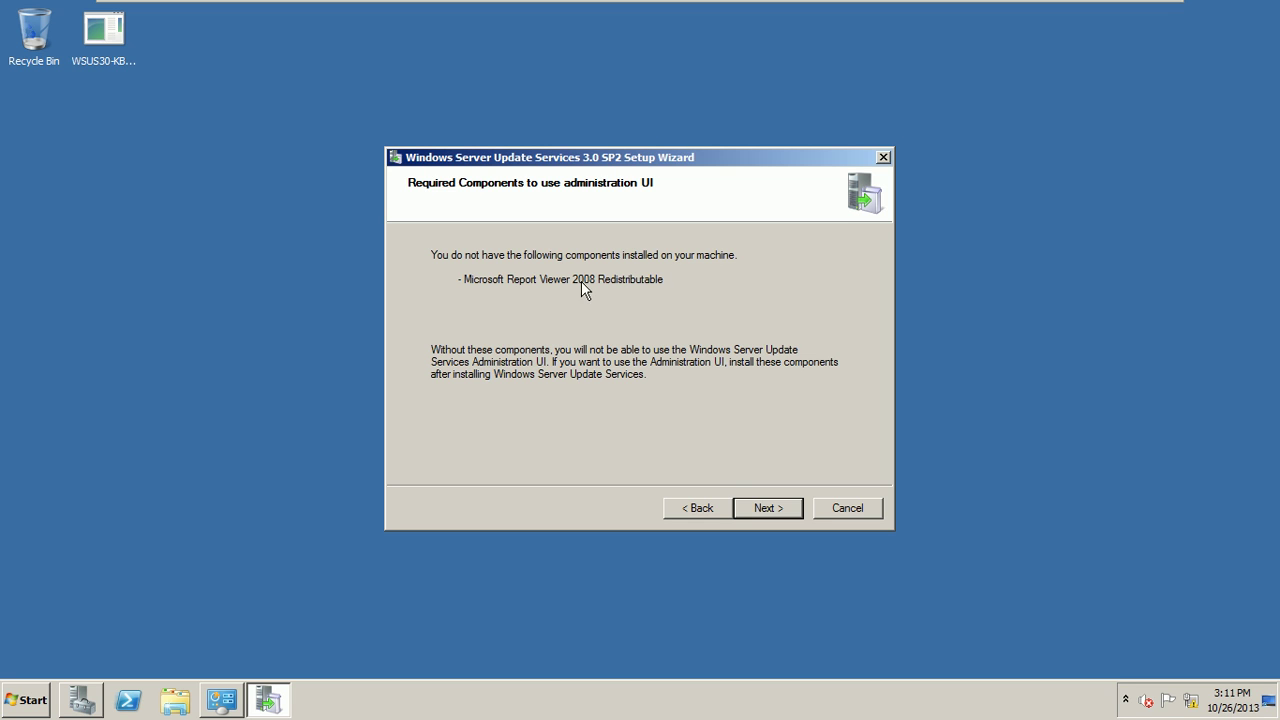
pyautogui.click(782, 509)
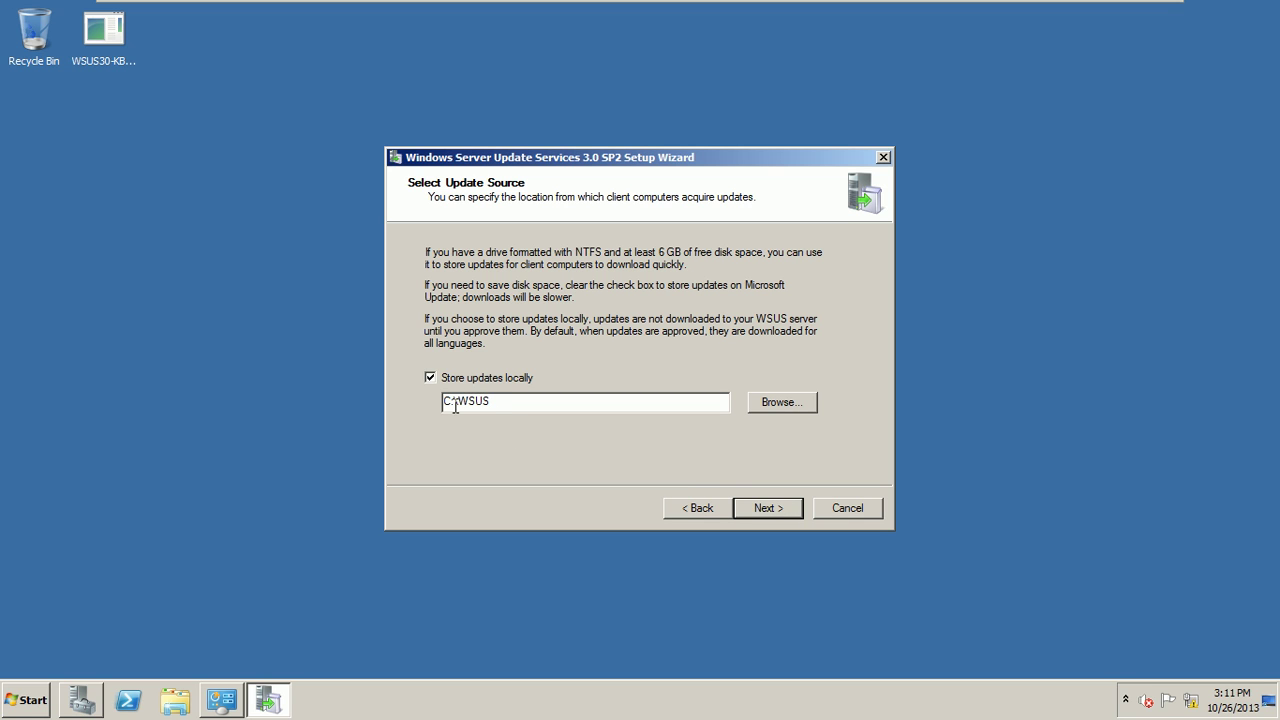
# - Store updates locally in C:\WSUS and have Windows Internal Database installed on this computer in C:\WSUS
pyautogui.moveTo(456, 403); pyautogui.dragTo(505, 410)
pyautogui.click(760, 509)
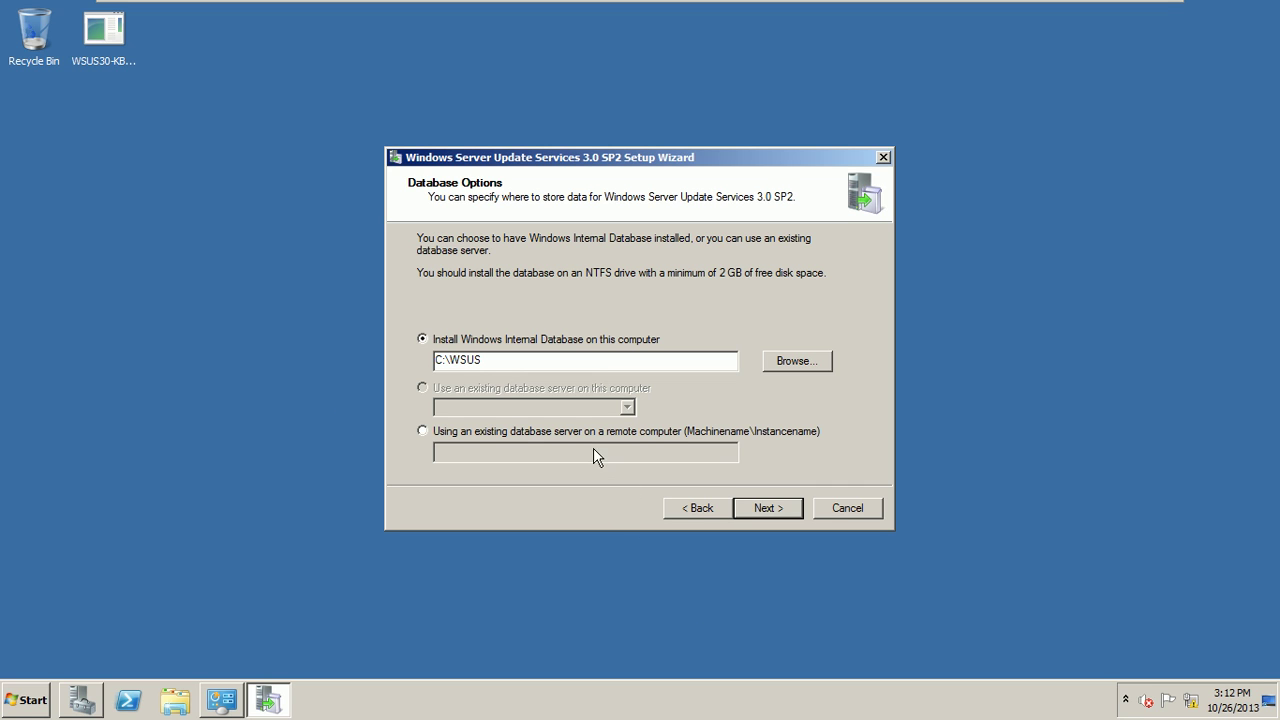
pyautogui.click(447, 429)
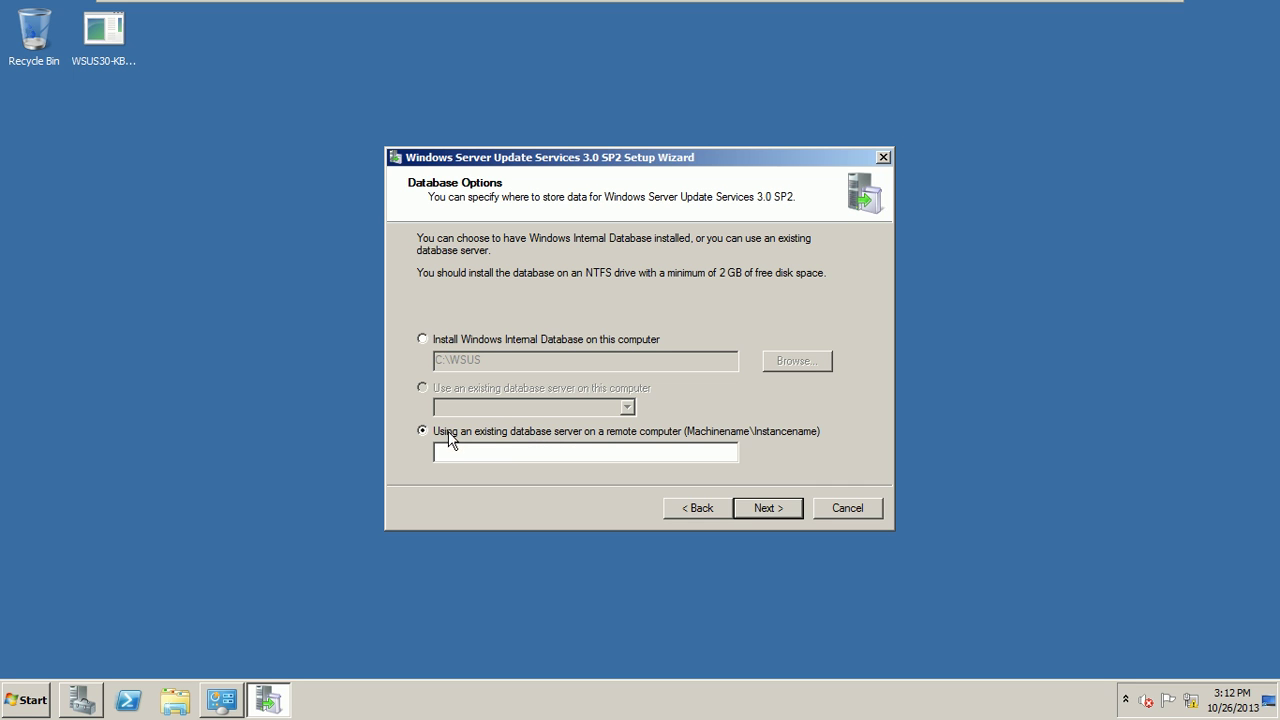
pyautogui.click(423, 340)
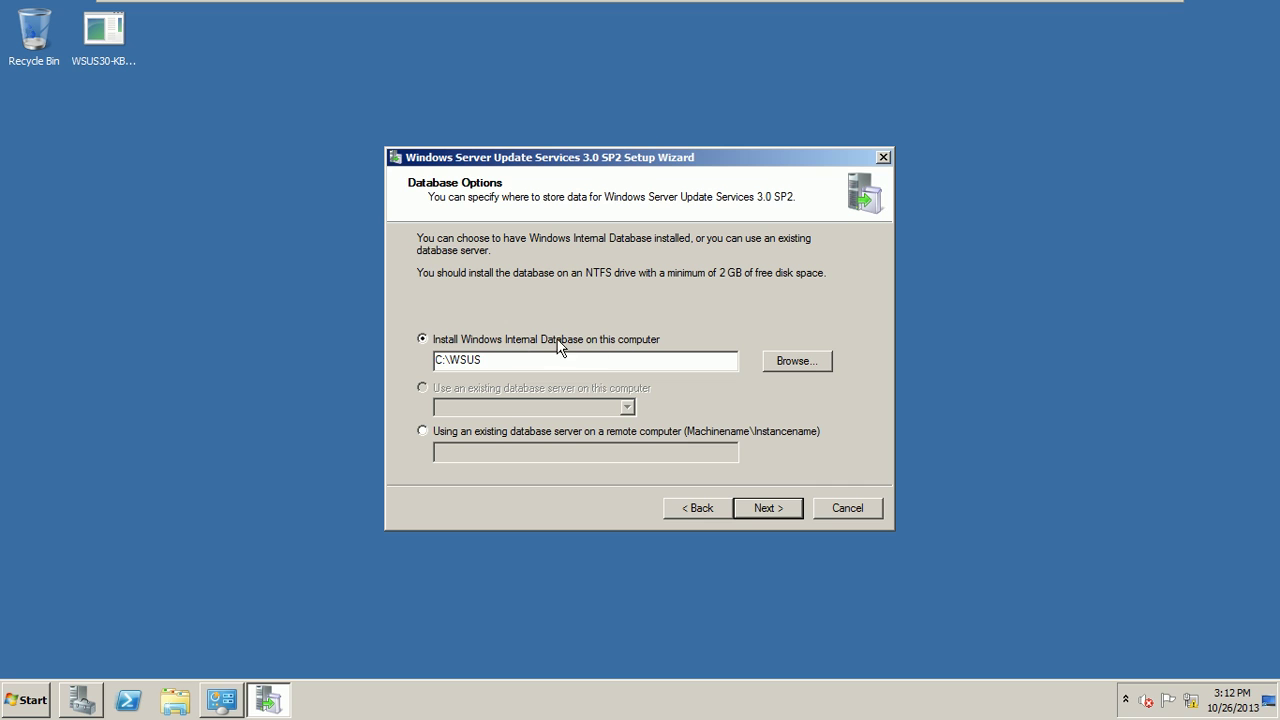
pyautogui.moveTo(485, 362); pyautogui.dragTo(451, 363)
pyautogui.click(775, 507)
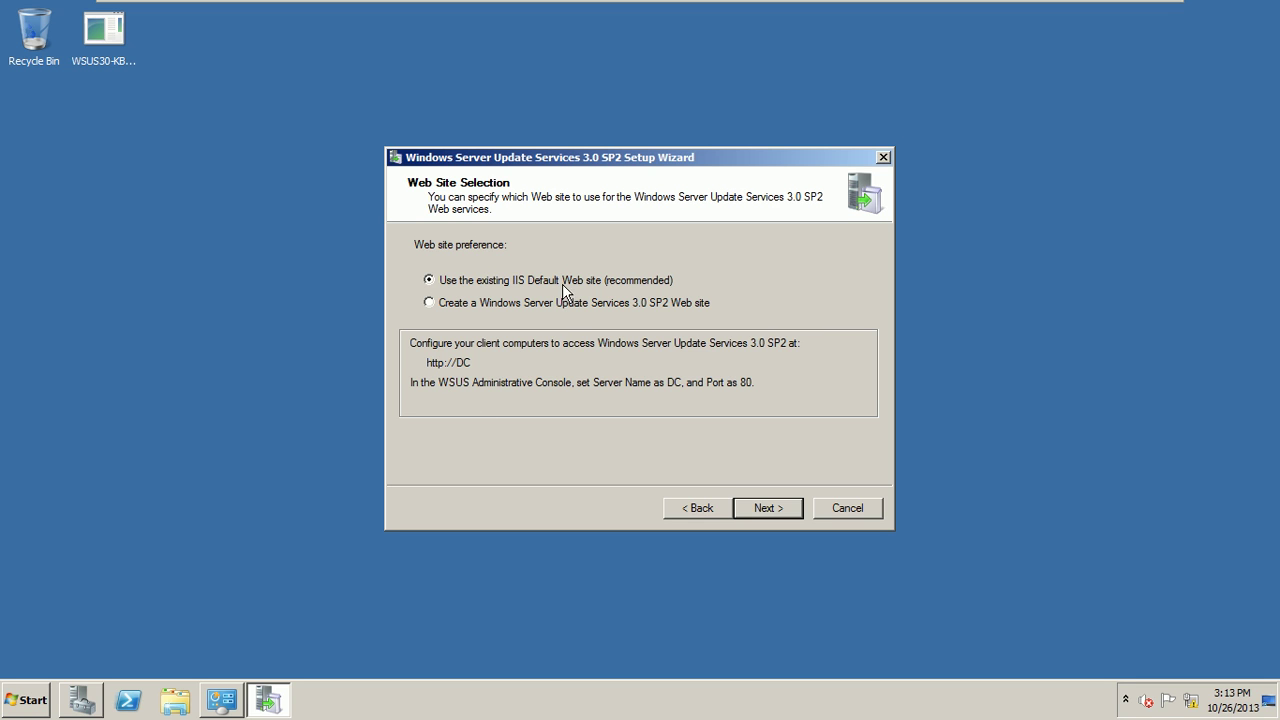
# - Use the existing IIS Default Web site for the WSUS Web services and start the installation
pyautogui.click(430, 304)
pyautogui.click(467, 282)
pyautogui.click(766, 509)
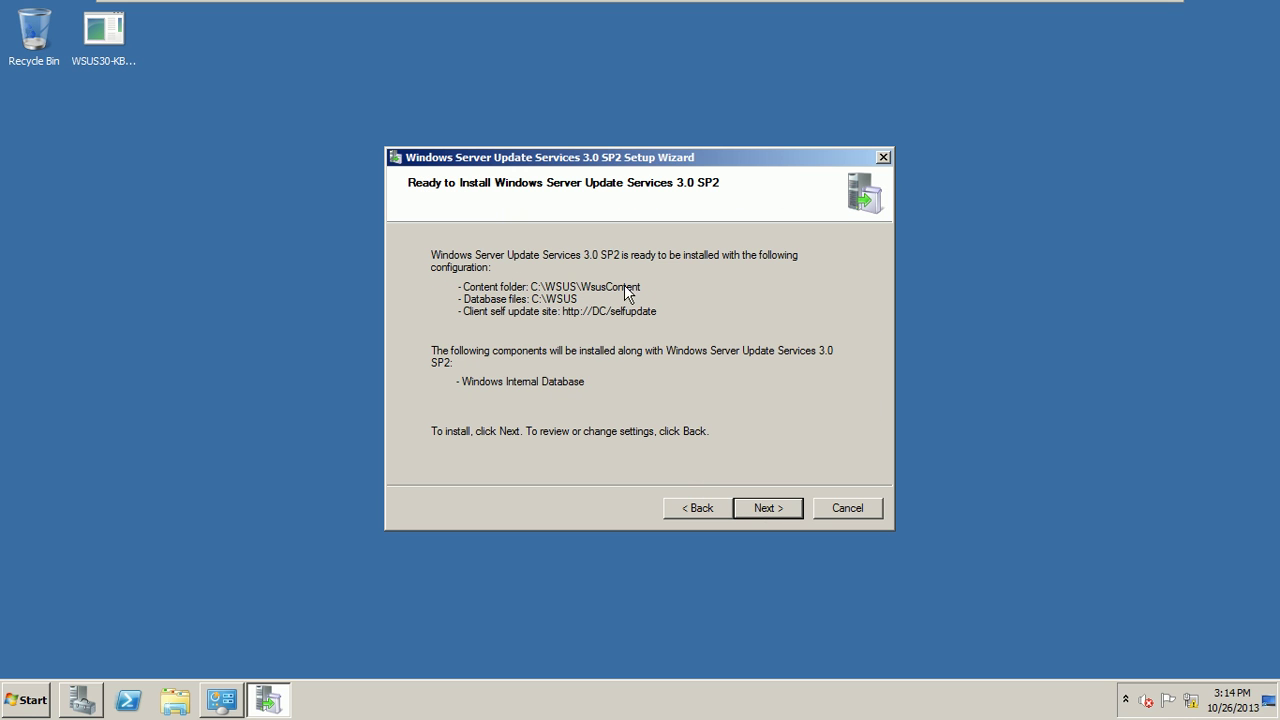
pyautogui.click(758, 507)
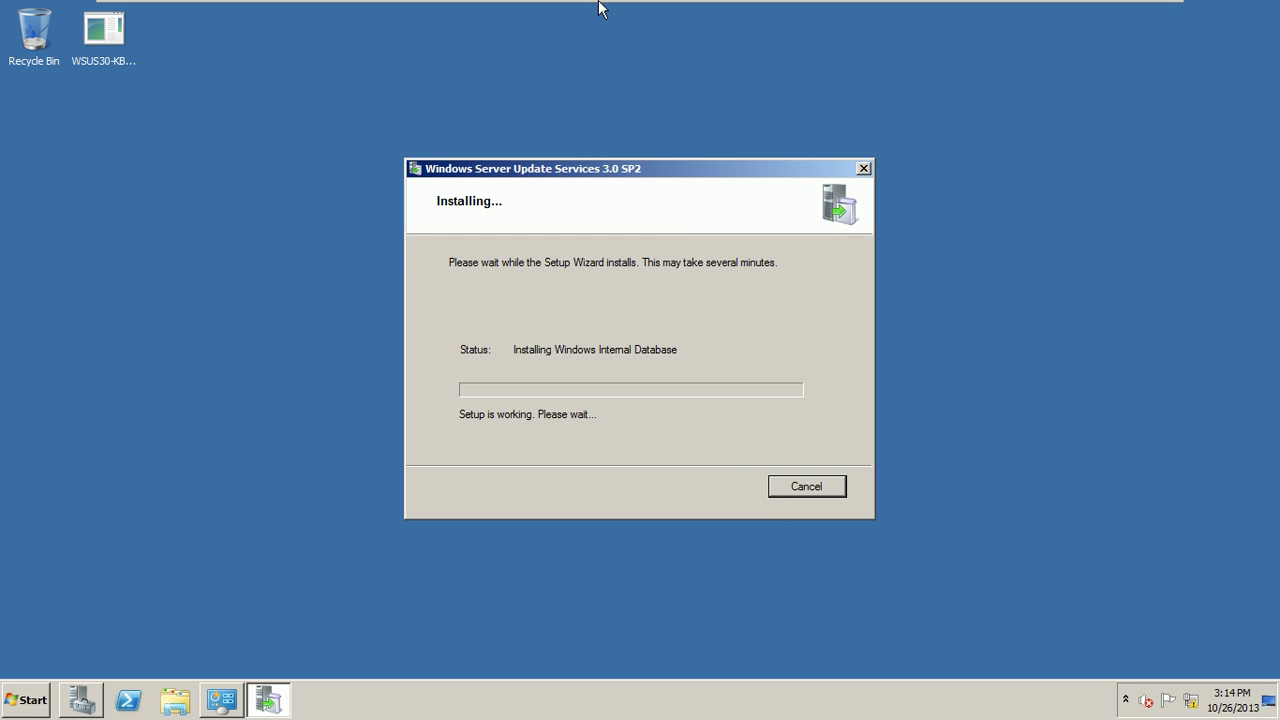
pyautogui.moveTo(597, 3)
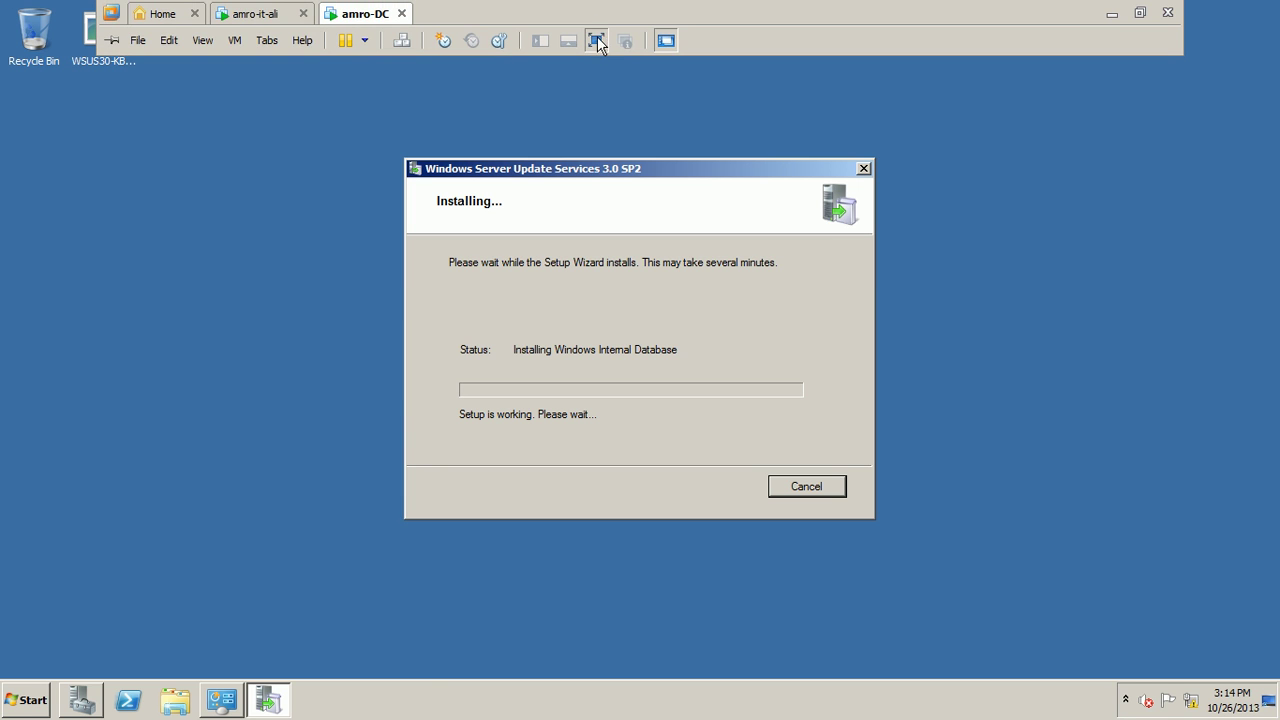
pyautogui.click(596, 37)
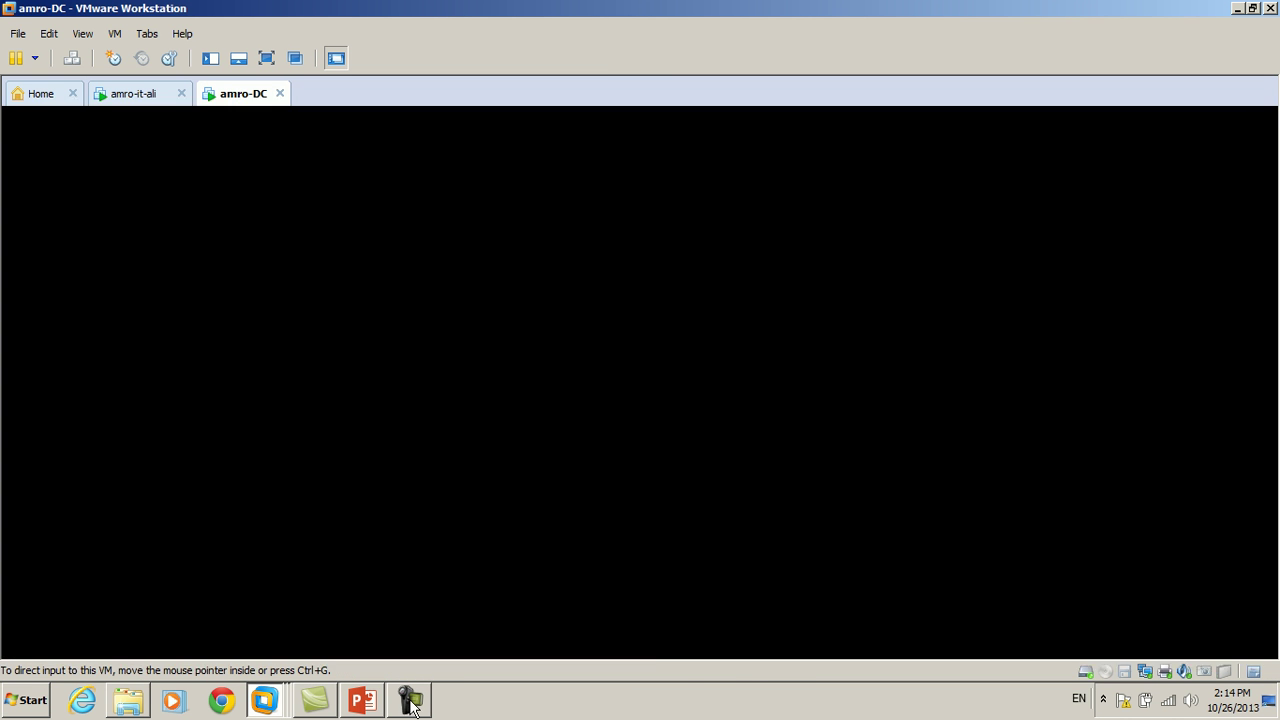
pyautogui.click(409, 700)
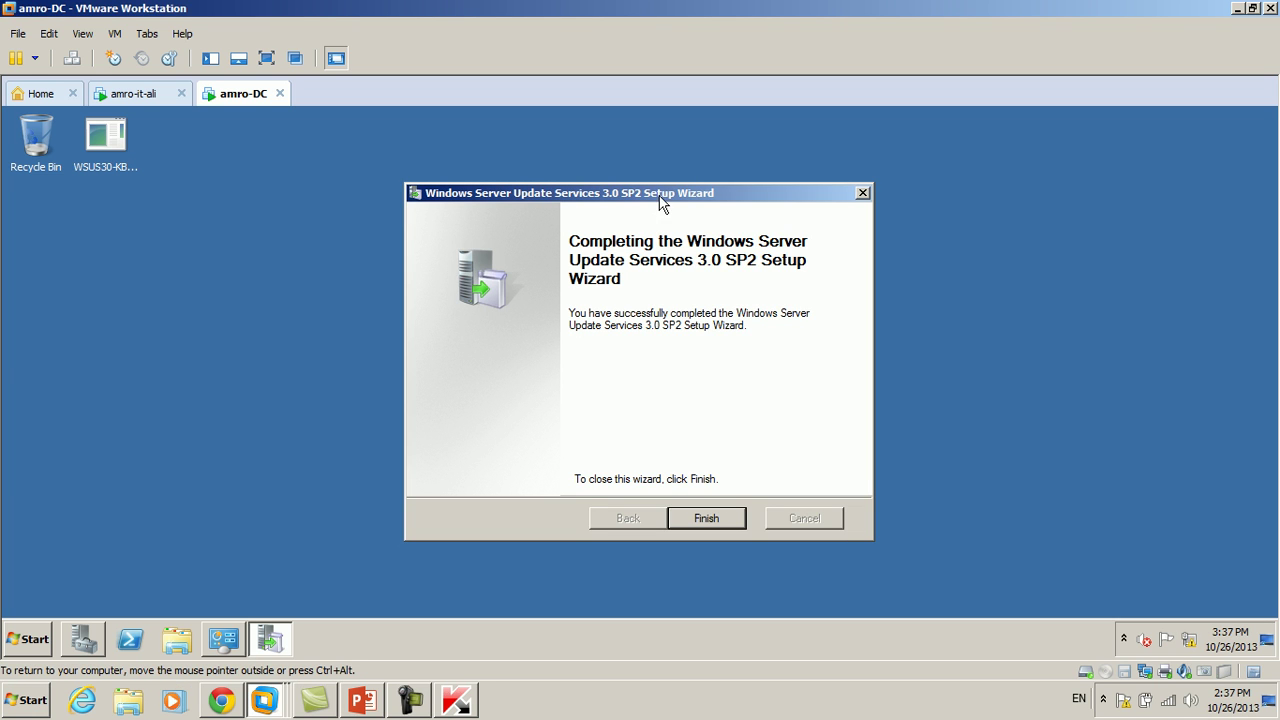
# - Finish the Windows Server Update Services 3.0 SP2 Setup Wizard, look through the server's Start menu, and bring up Server Manager
pyautogui.moveTo(660, 203); pyautogui.dragTo(726, 155)
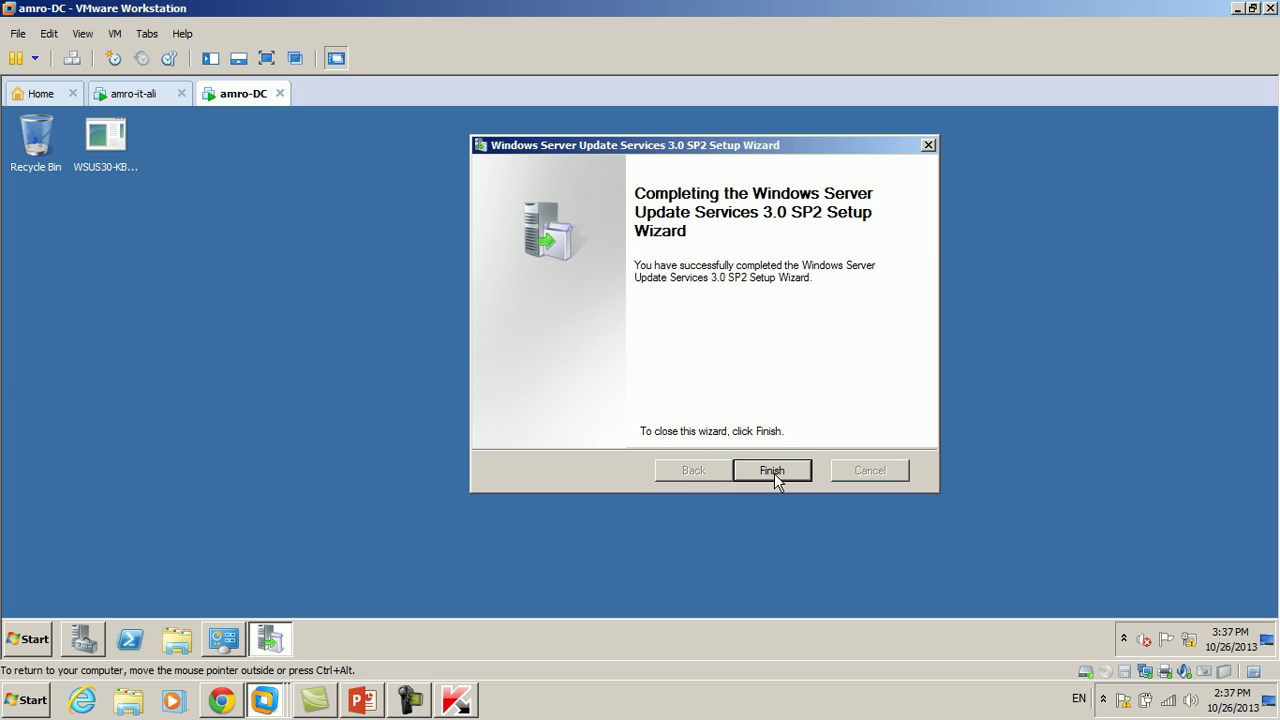
pyautogui.click(774, 473)
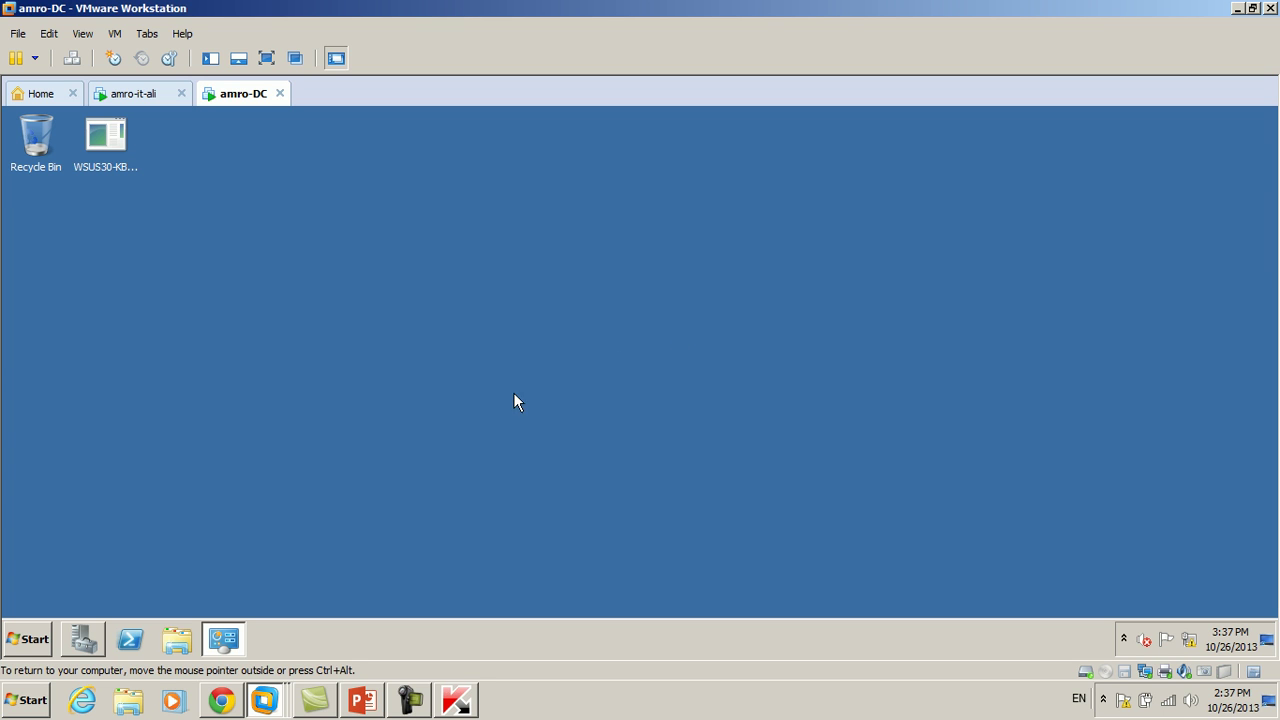
pyautogui.click(38, 645)
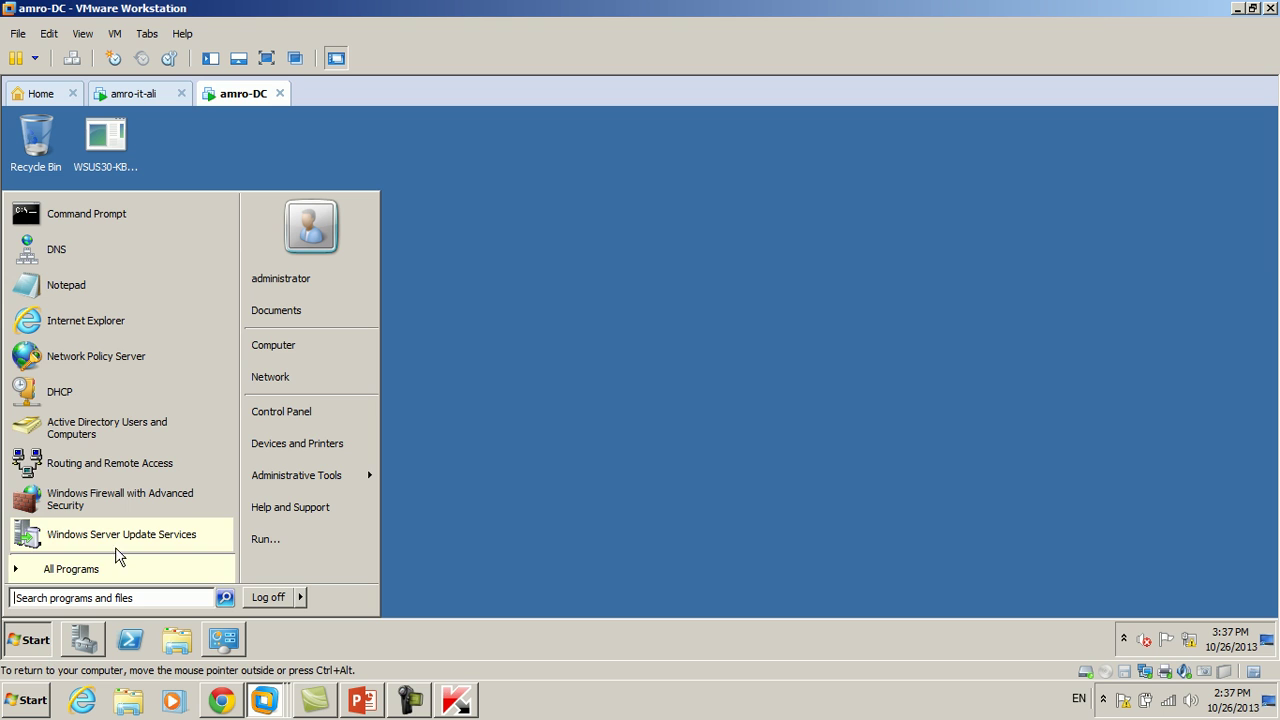
pyautogui.click(116, 620)
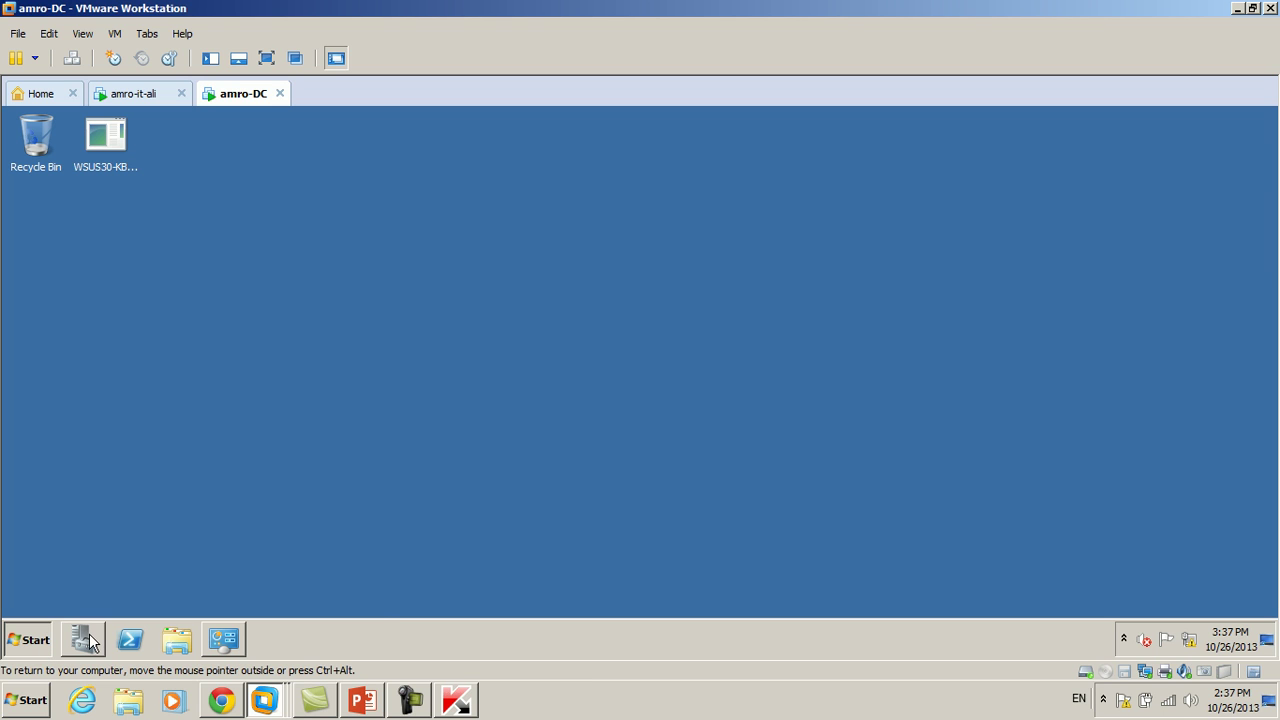
pyautogui.click(90, 638)
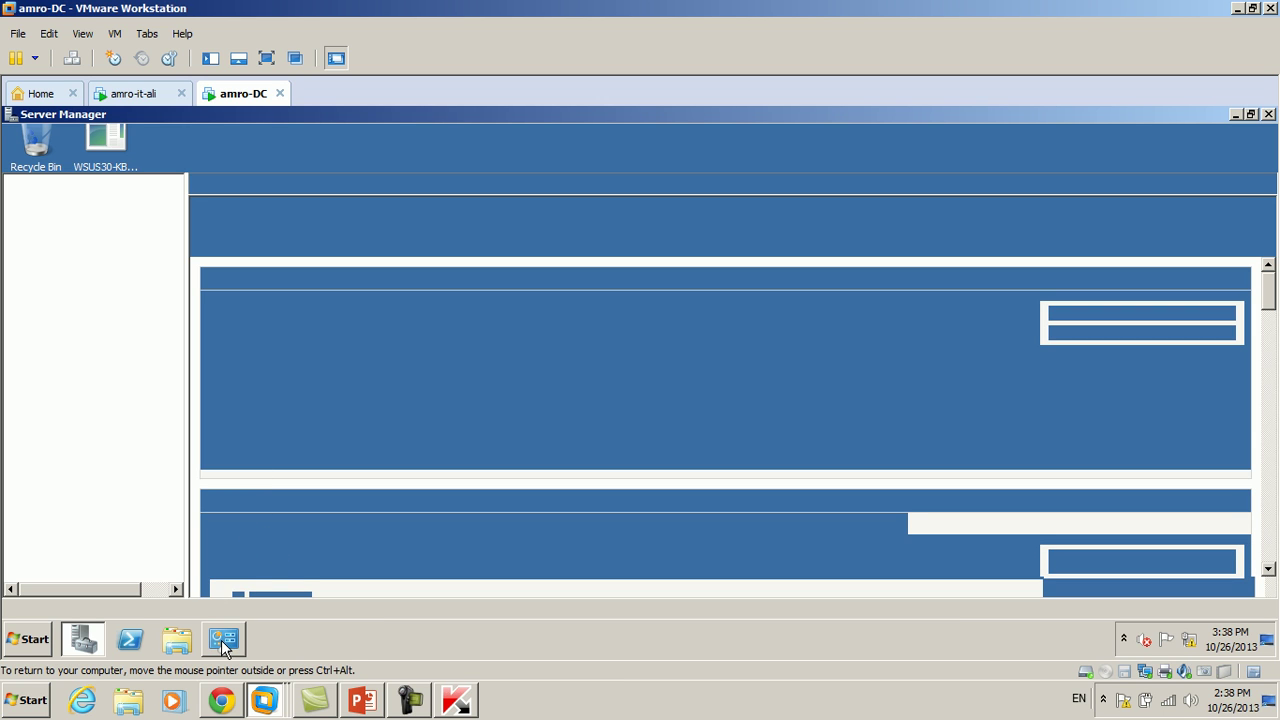
pyautogui.moveTo(226, 645)
# - Switch to Kaspersky Internet Security on the host computer, stop the running Full Scan, and close the program's window
pyautogui.moveTo(462, 706)
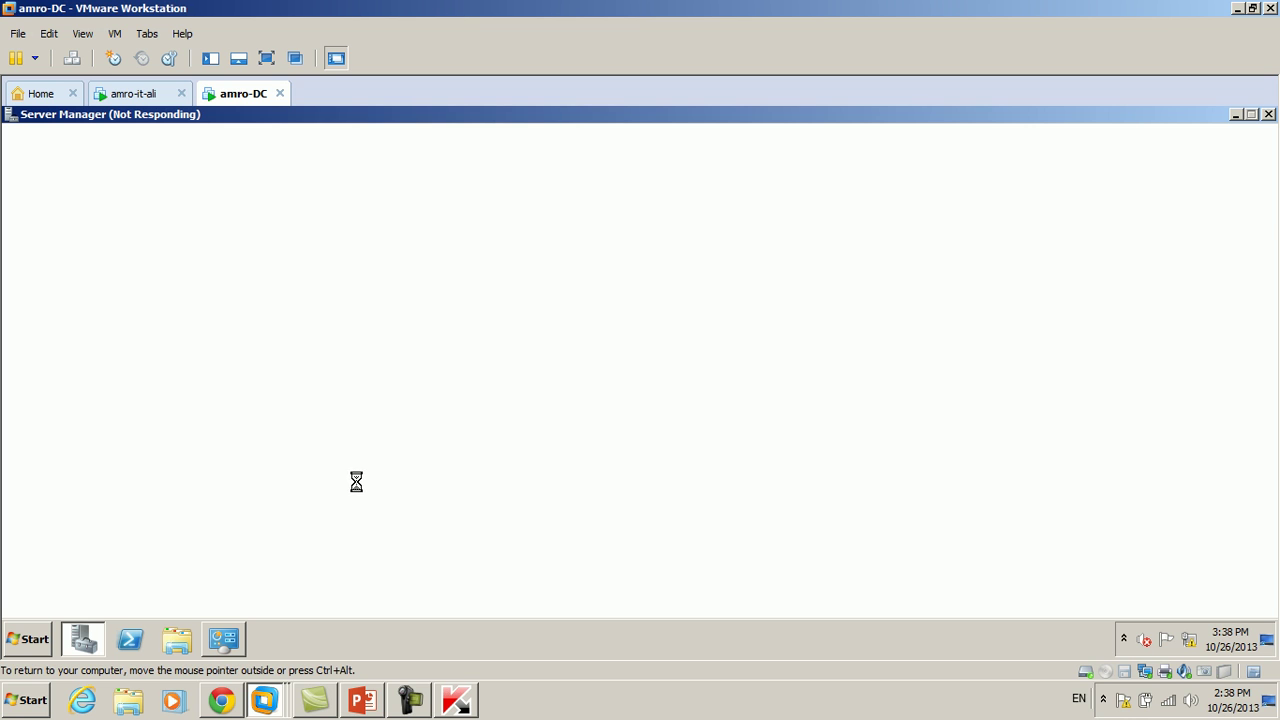
pyautogui.click(455, 688)
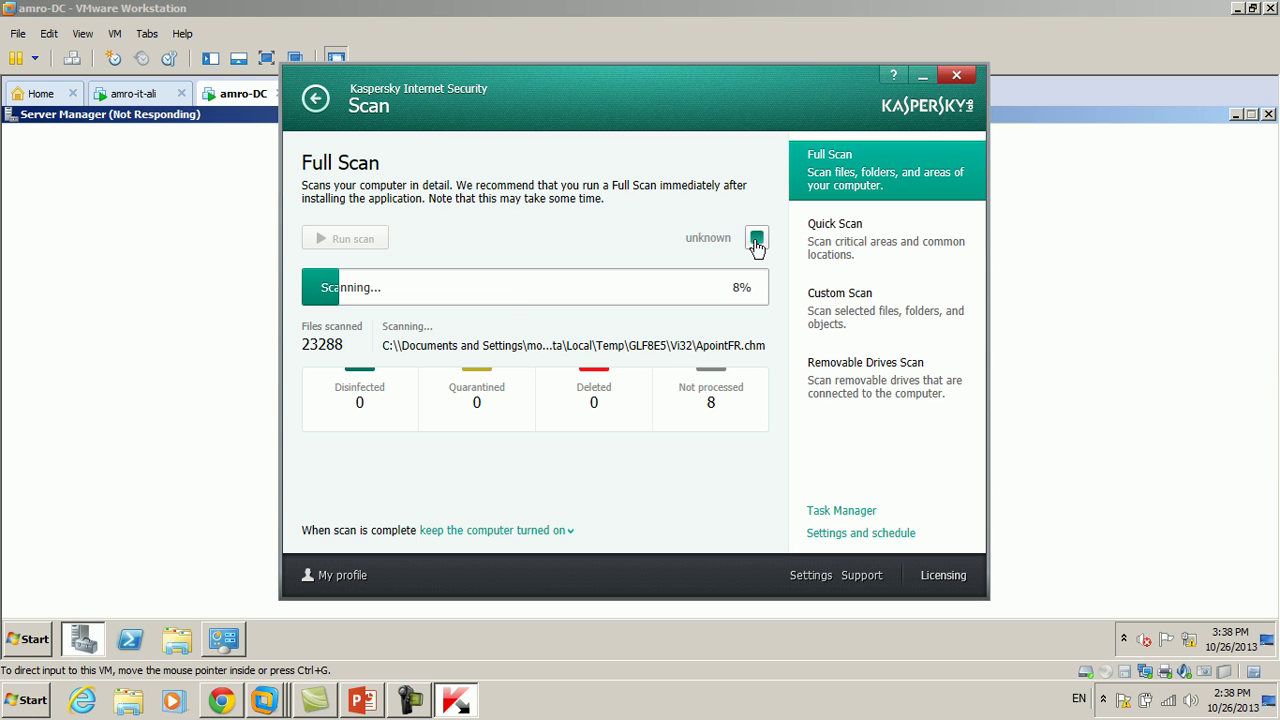
pyautogui.click(755, 240)
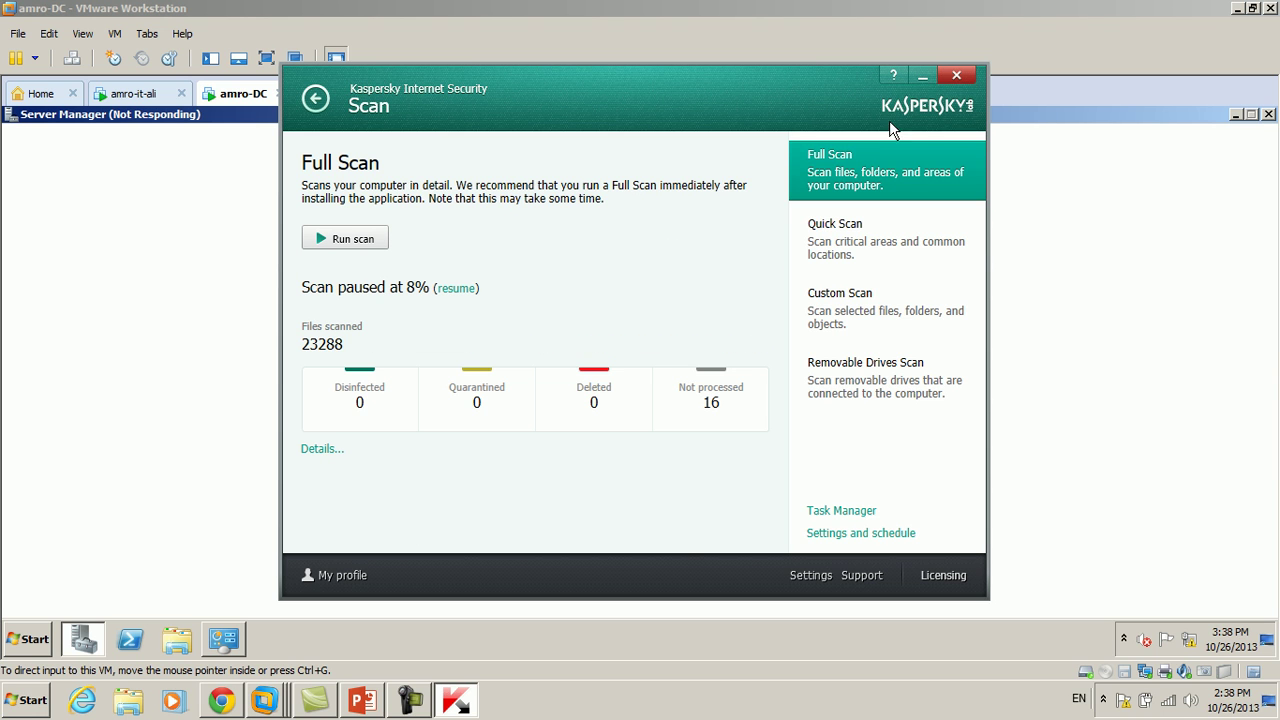
pyautogui.click(956, 75)
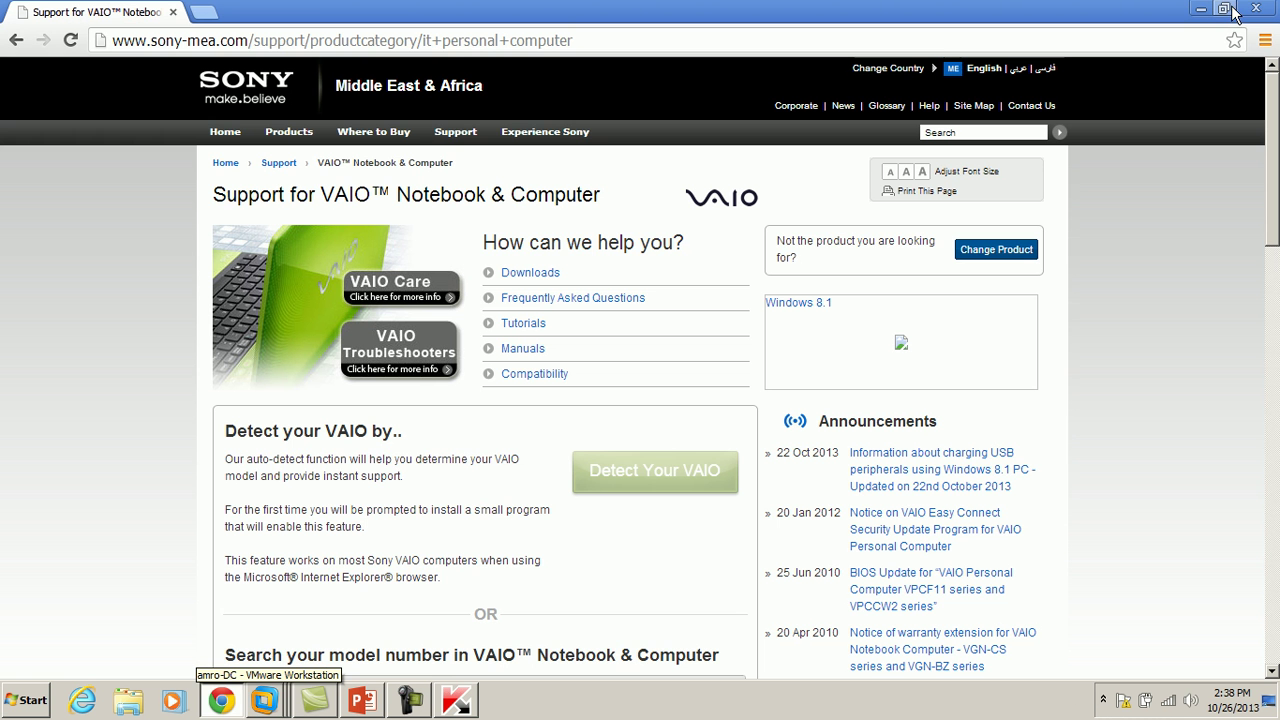
# - Minimize the Chrome window on the host and switch back to the amro-DC virtual machine in VMware Workstation
pyautogui.click(1238, 8)
pyautogui.click(1203, 9)
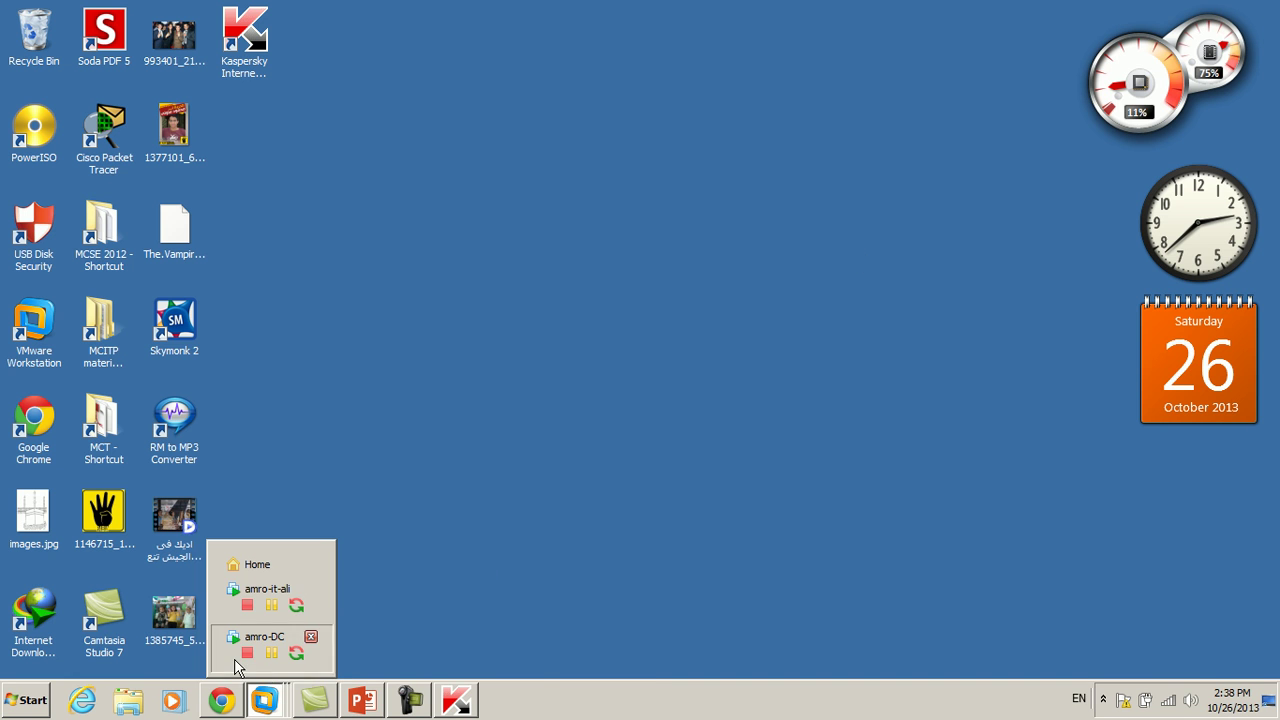
pyautogui.click(236, 661)
pyautogui.click(155, 98)
pyautogui.click(255, 94)
pyautogui.click(264, 128)
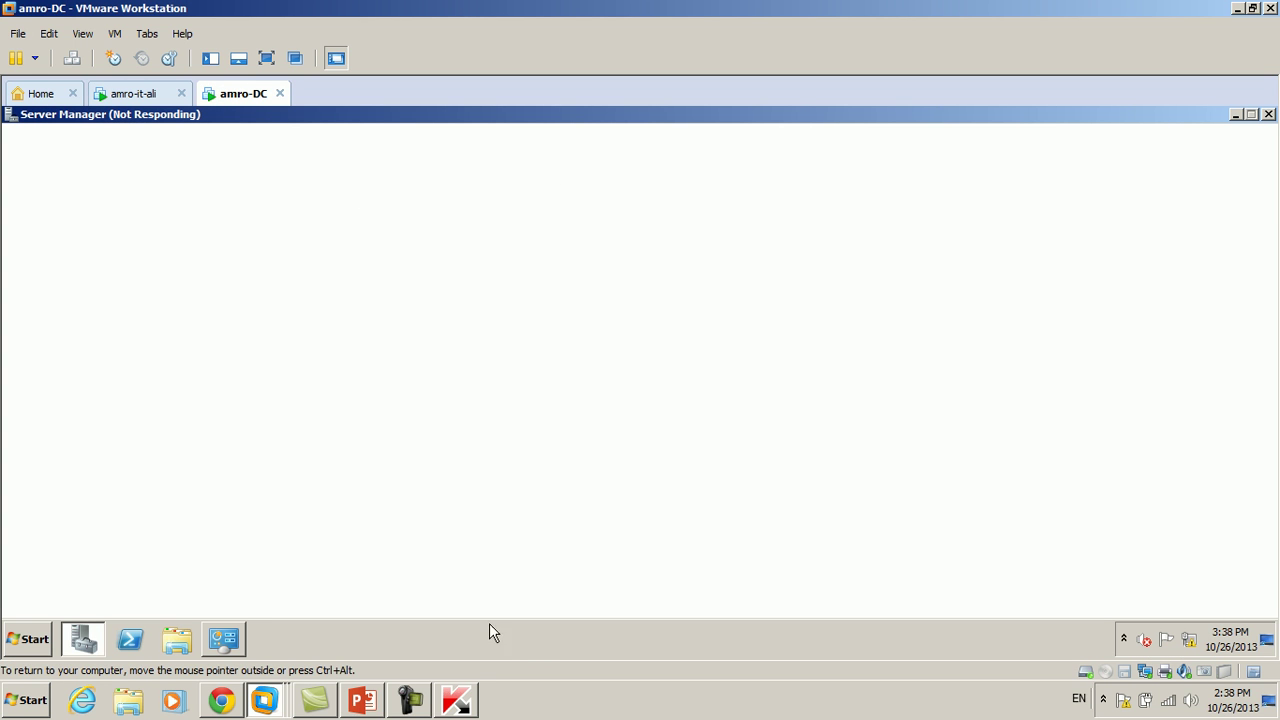
# - Start Task Manager on the server, examine the CPU and memory usage under Performance, and close it
pyautogui.click(519, 637)
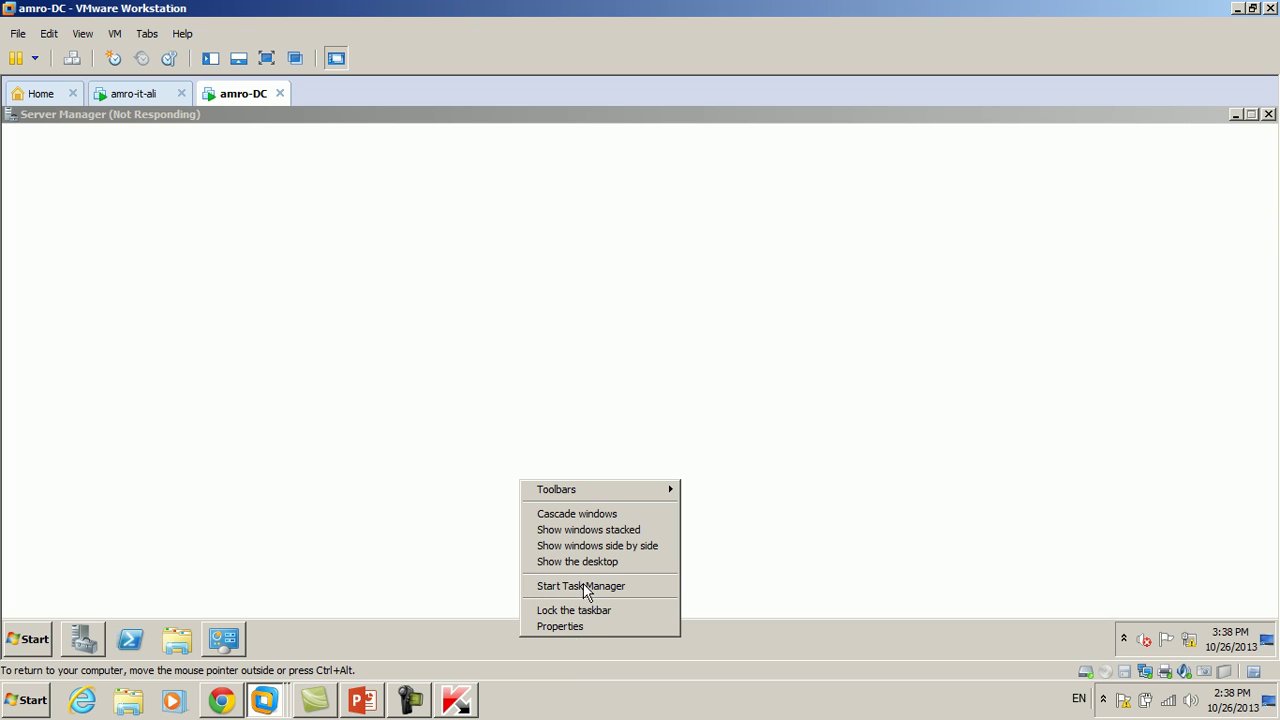
pyautogui.click(590, 588)
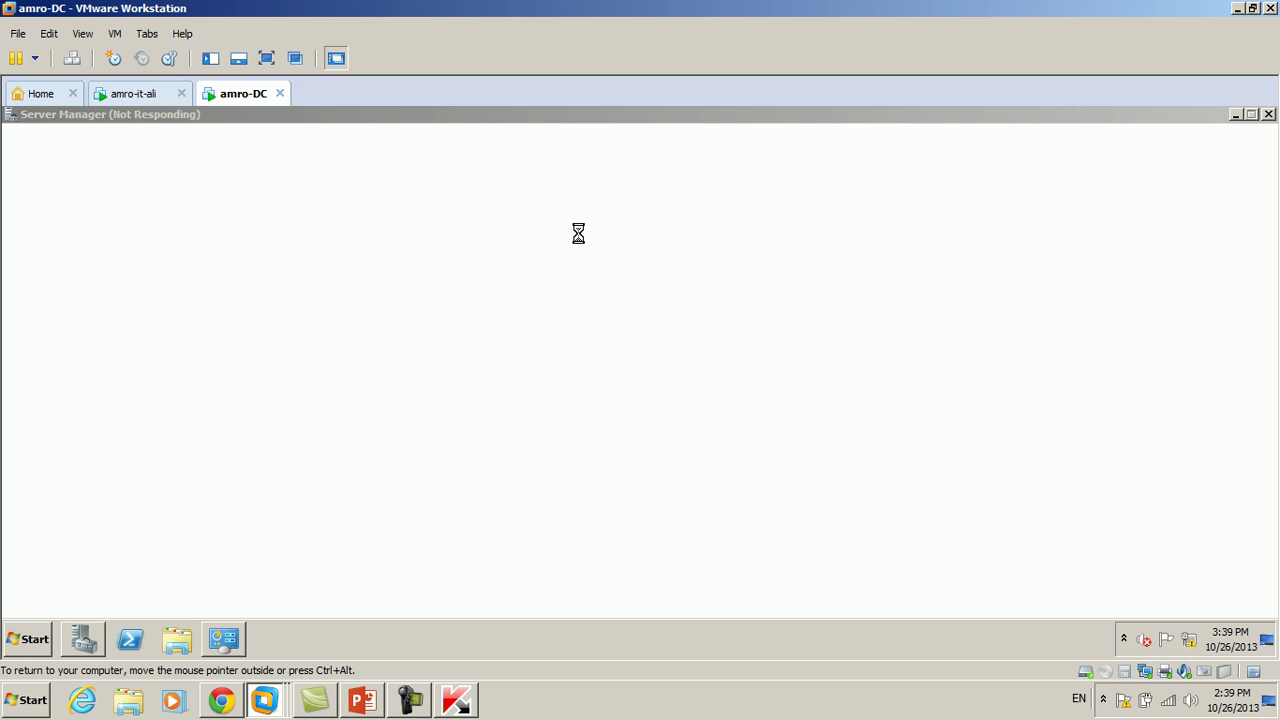
pyautogui.hotkey('ctrl', 'shift', 'Escape')
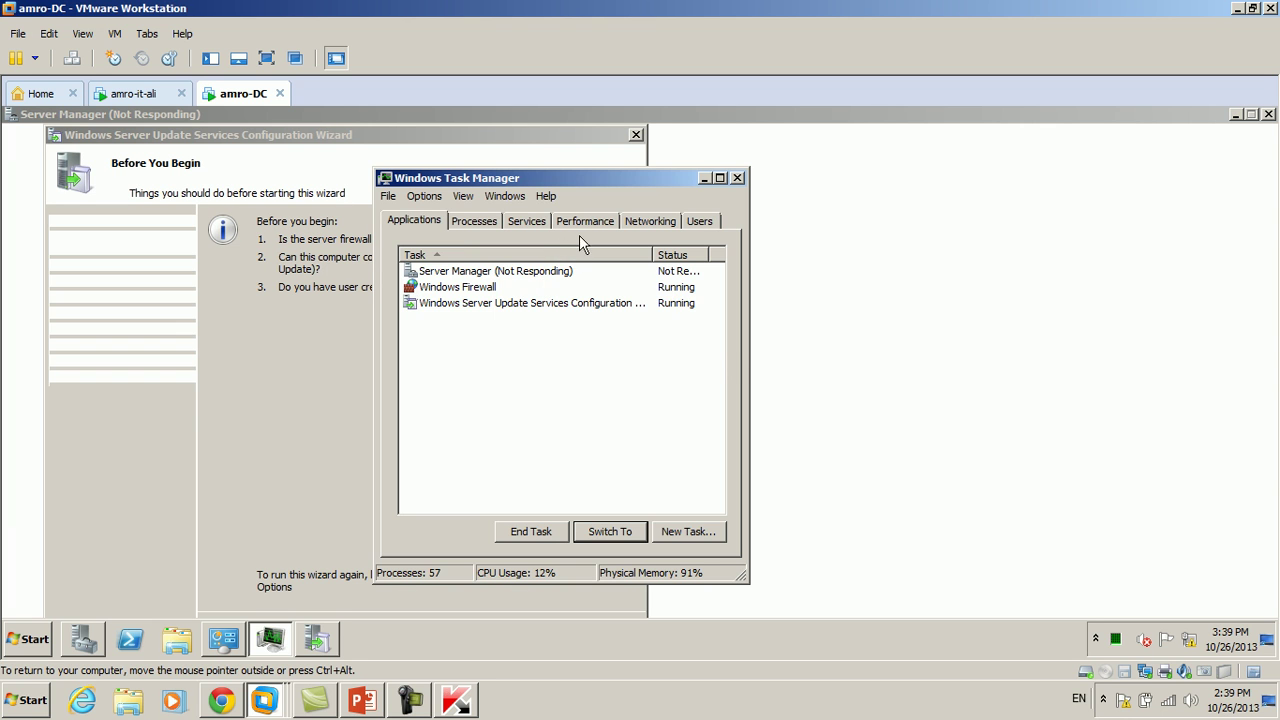
pyautogui.click(592, 226)
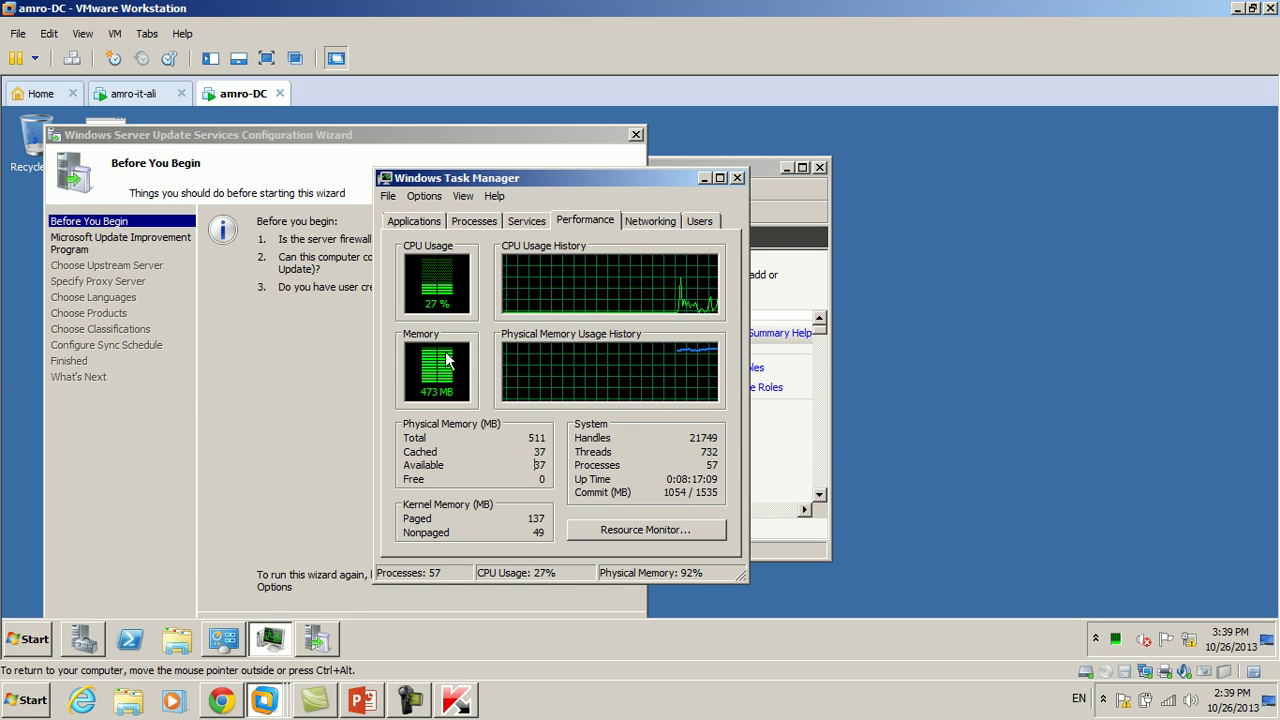
pyautogui.click(737, 177)
# - Show the amro-DC virtual machine in full screen and cancel the Windows Server Update Services Configuration Wizard
pyautogui.moveTo(454, 138); pyautogui.dragTo(724, 119)
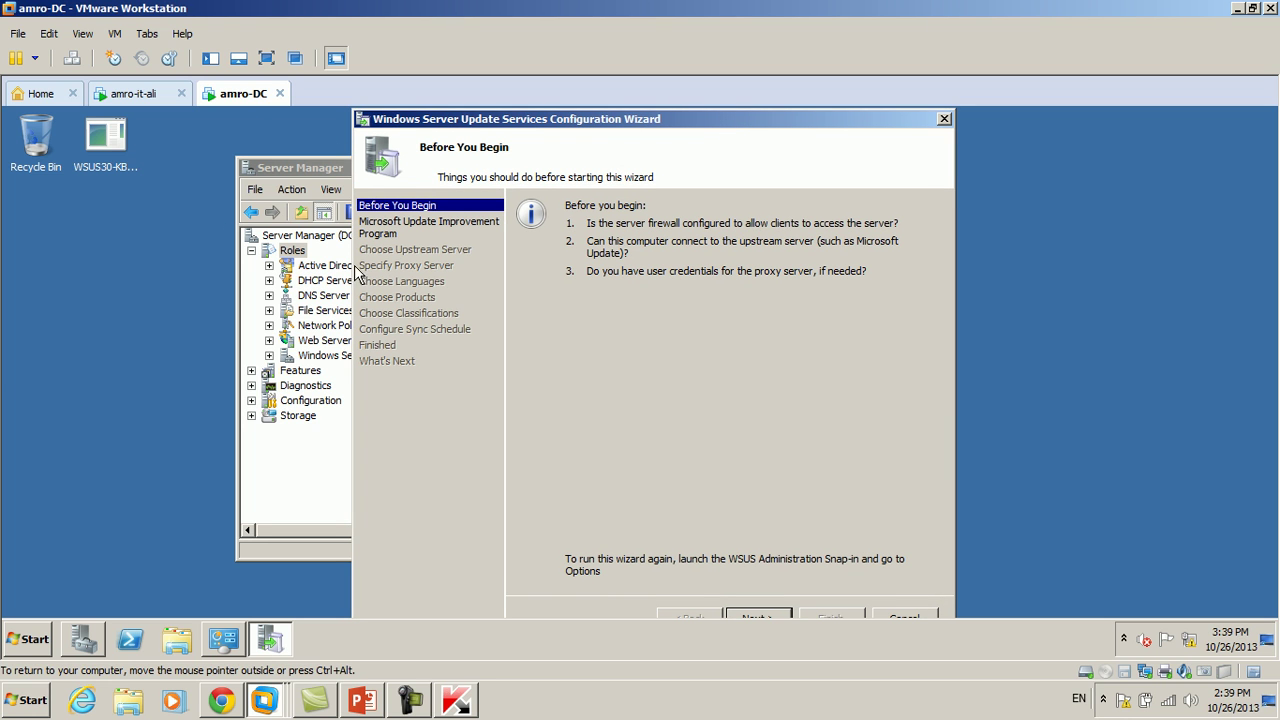
pyautogui.click(274, 60)
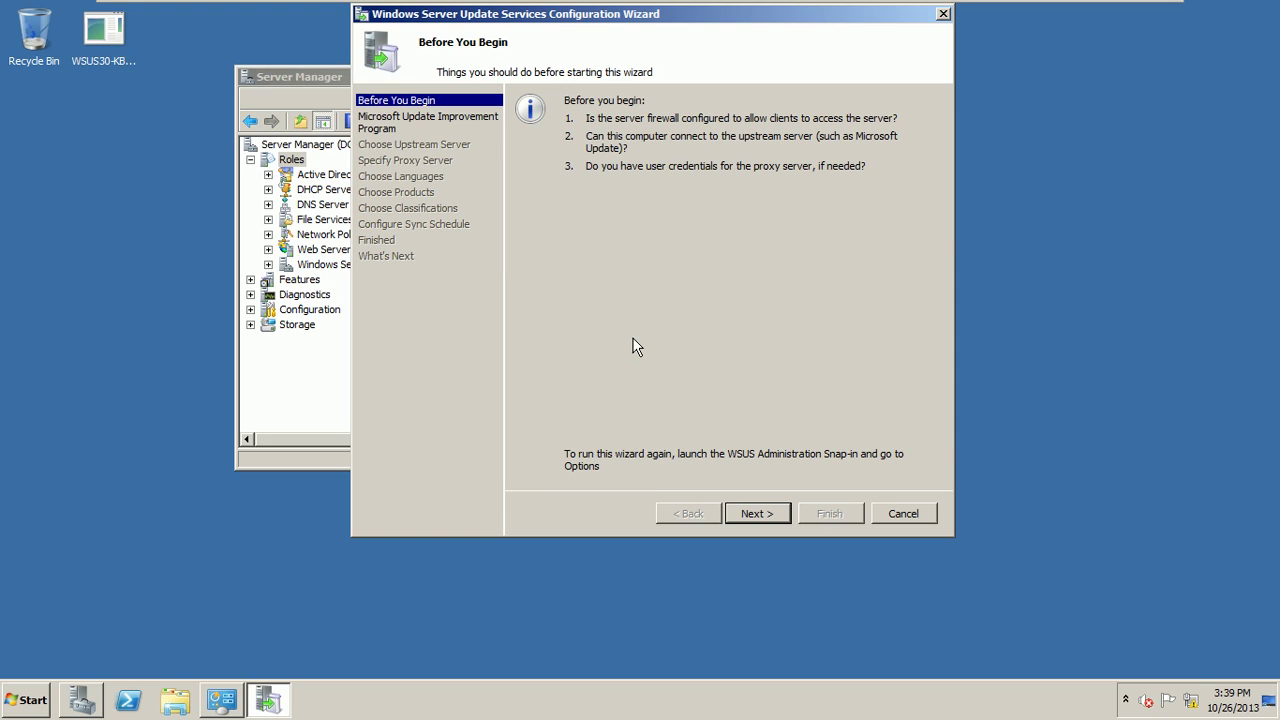
pyautogui.moveTo(538, 16); pyautogui.dragTo(600, 28)
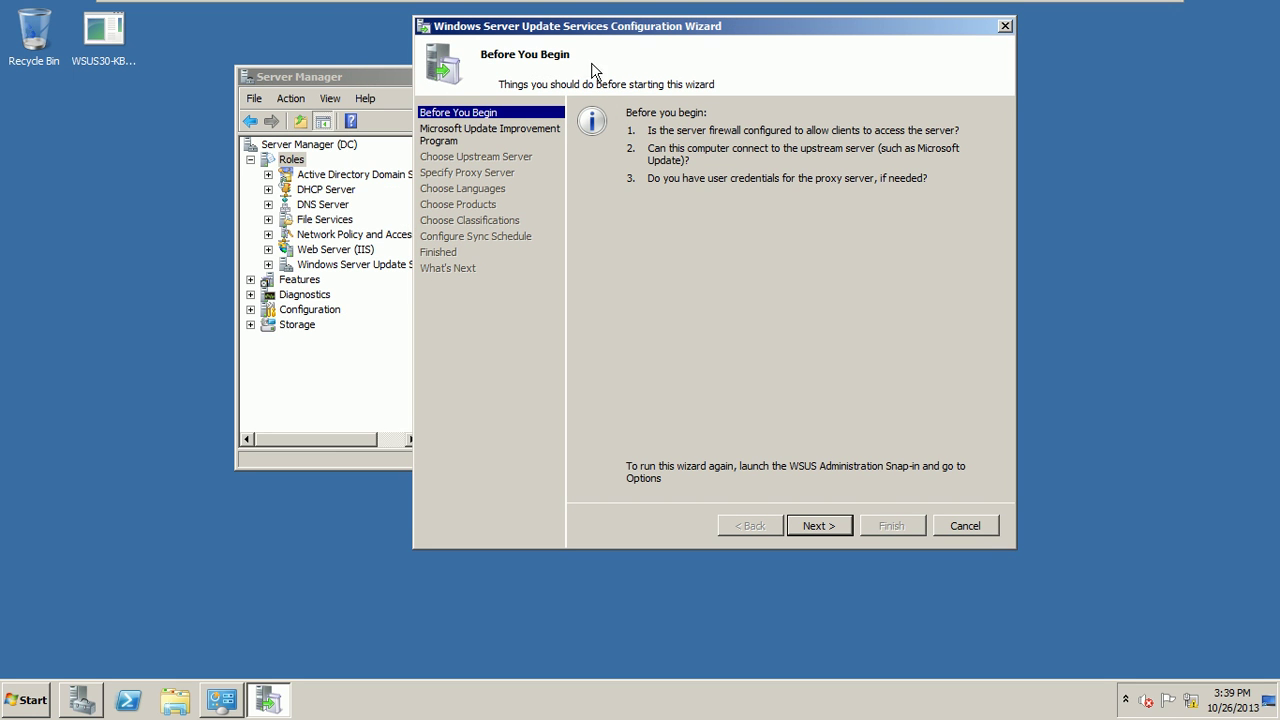
pyautogui.click(964, 527)
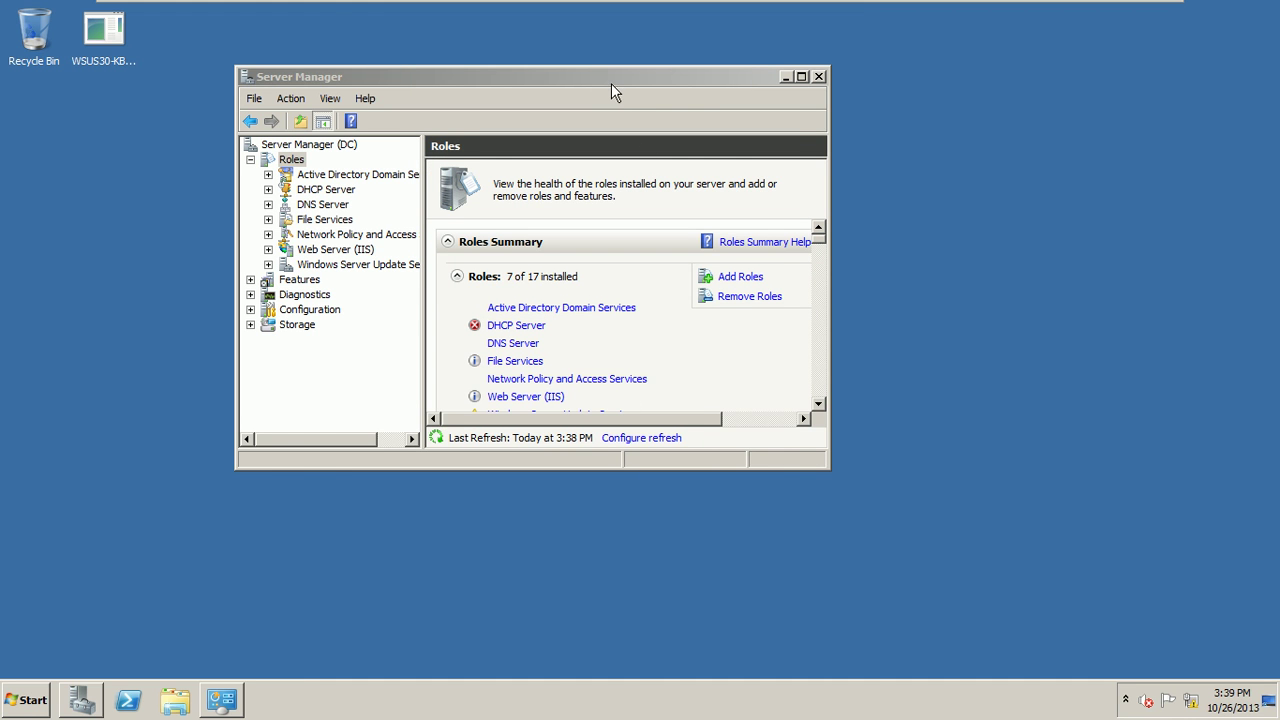
# - Look through the installed roles in Server Manager's Roles Summary, including Windows Server Update Services
pyautogui.moveTo(611, 83); pyautogui.dragTo(678, 73)
pyautogui.scroll(-10, 668, 316)
pyautogui.scroll(10, 630, 300)
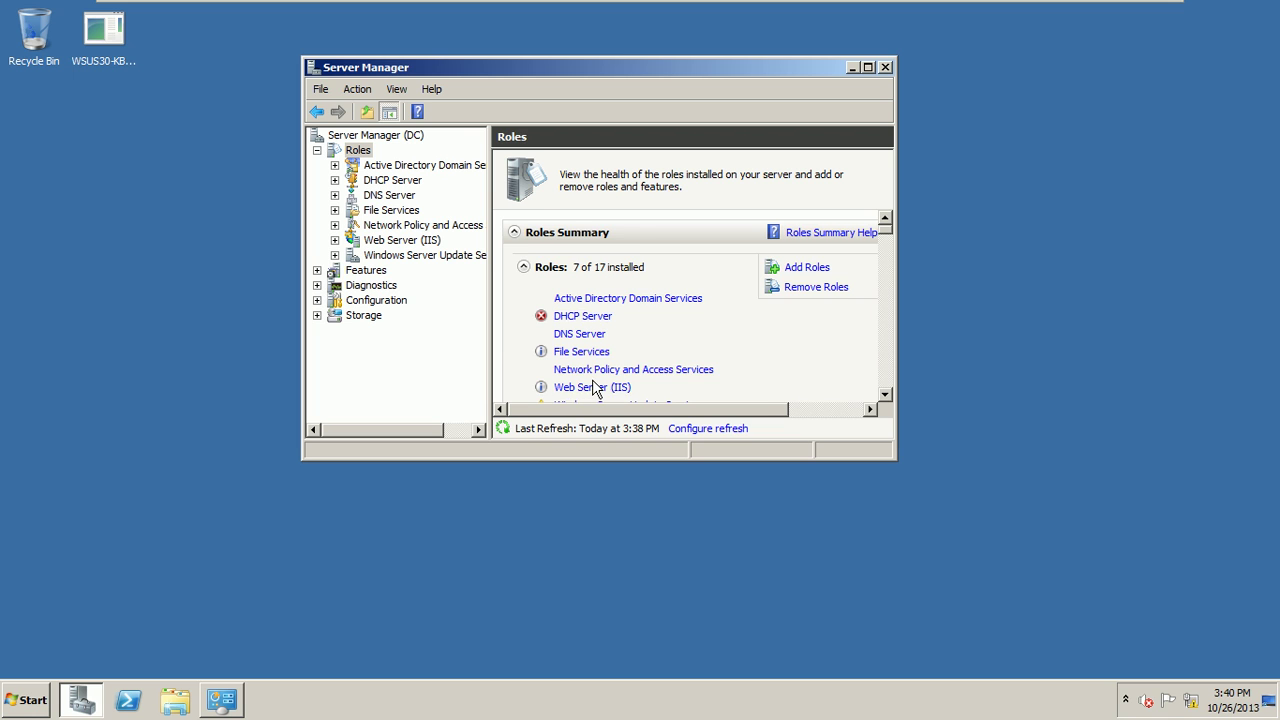
pyautogui.scroll(-2, 595, 385)
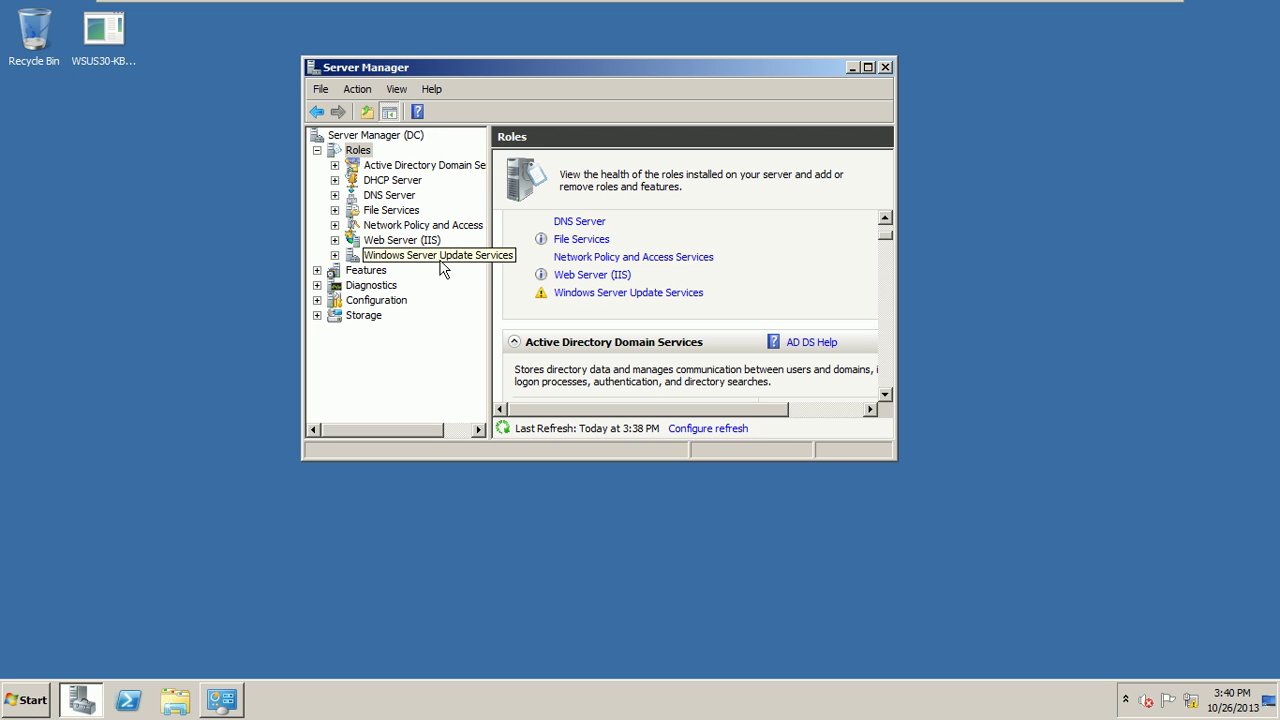
pyautogui.click(852, 67)
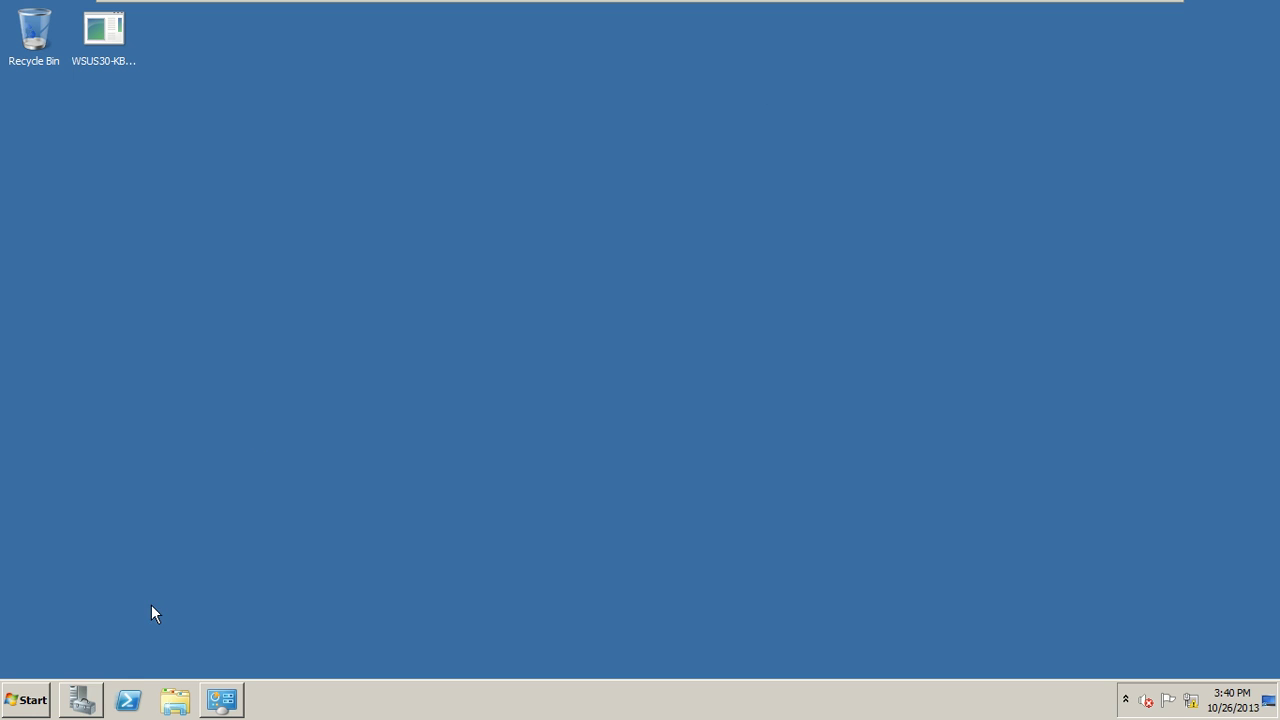
pyautogui.click(94, 694)
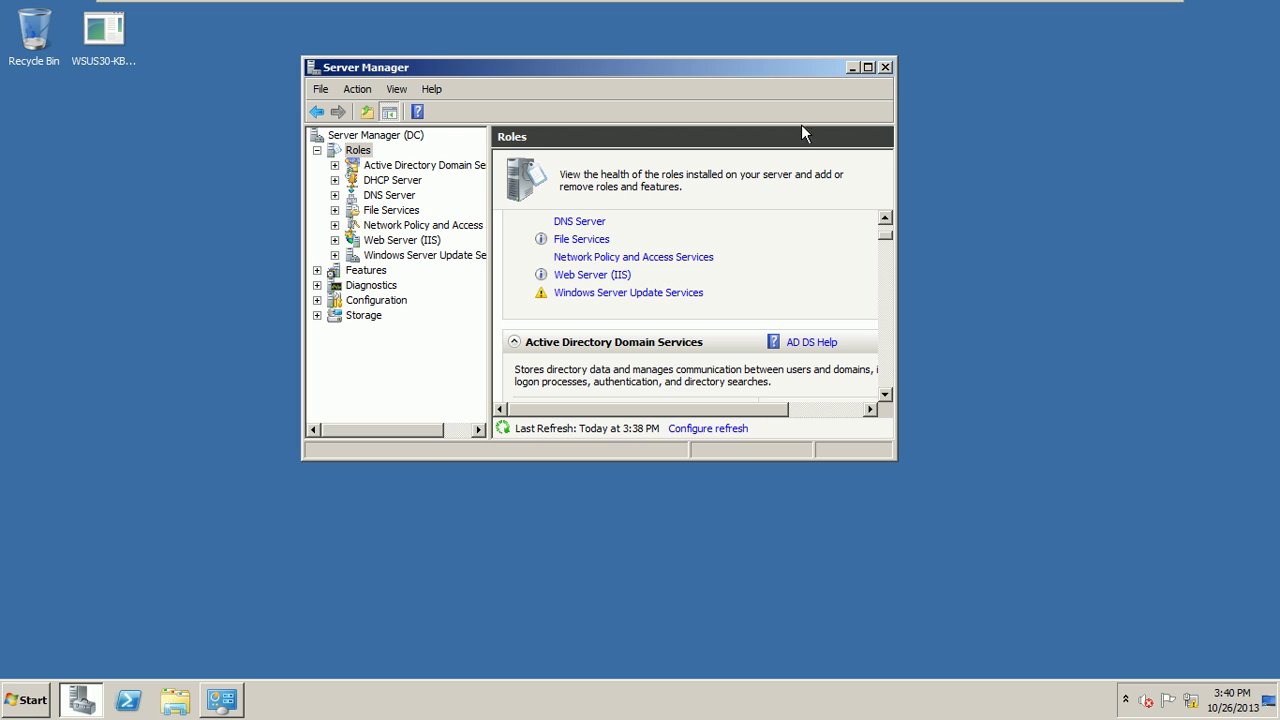
# - Close the Windows Firewall window and open the Windows Server Update Services console in a maximized window
pyautogui.rightClick(228, 703)
pyautogui.click(204, 658)
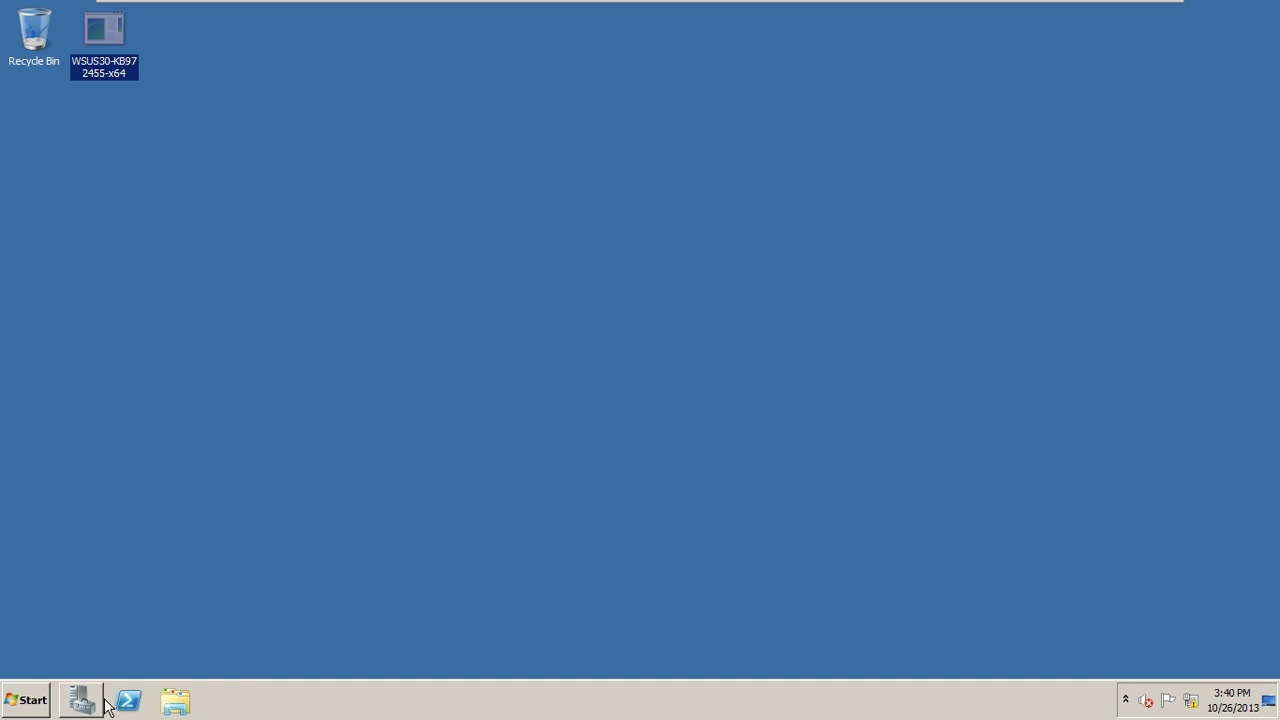
pyautogui.click(12, 694)
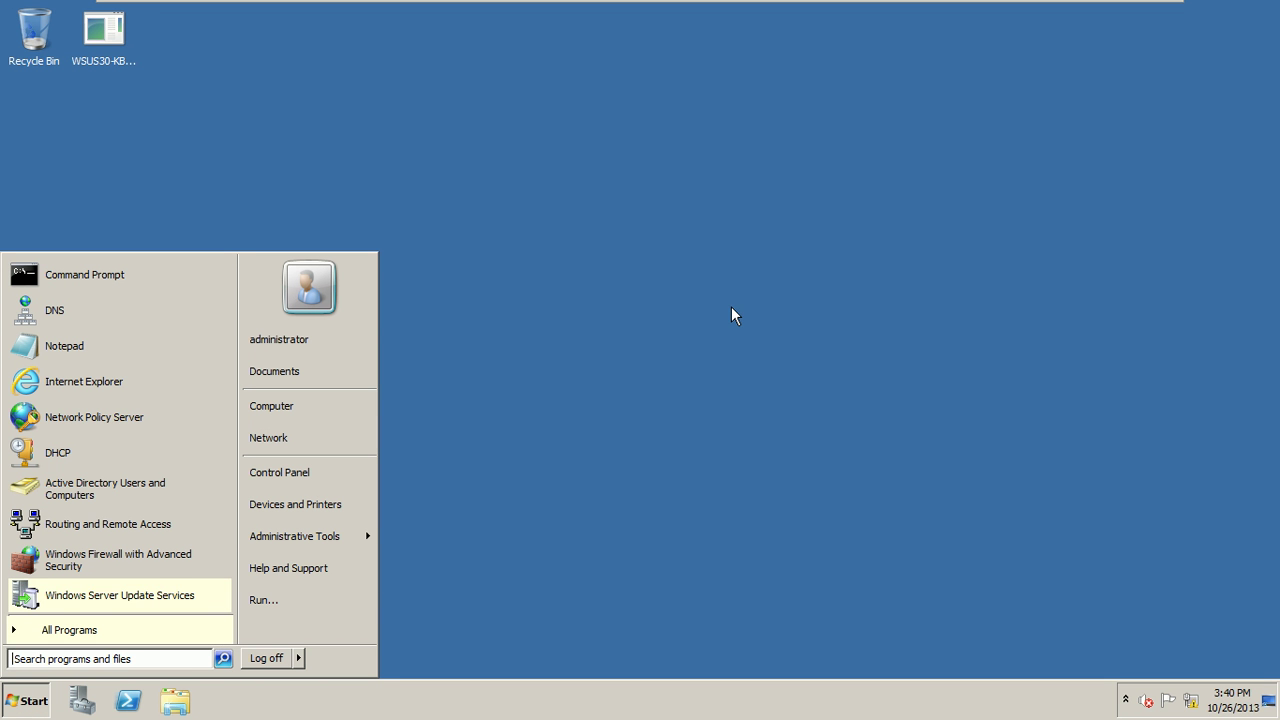
pyautogui.press('Escape')
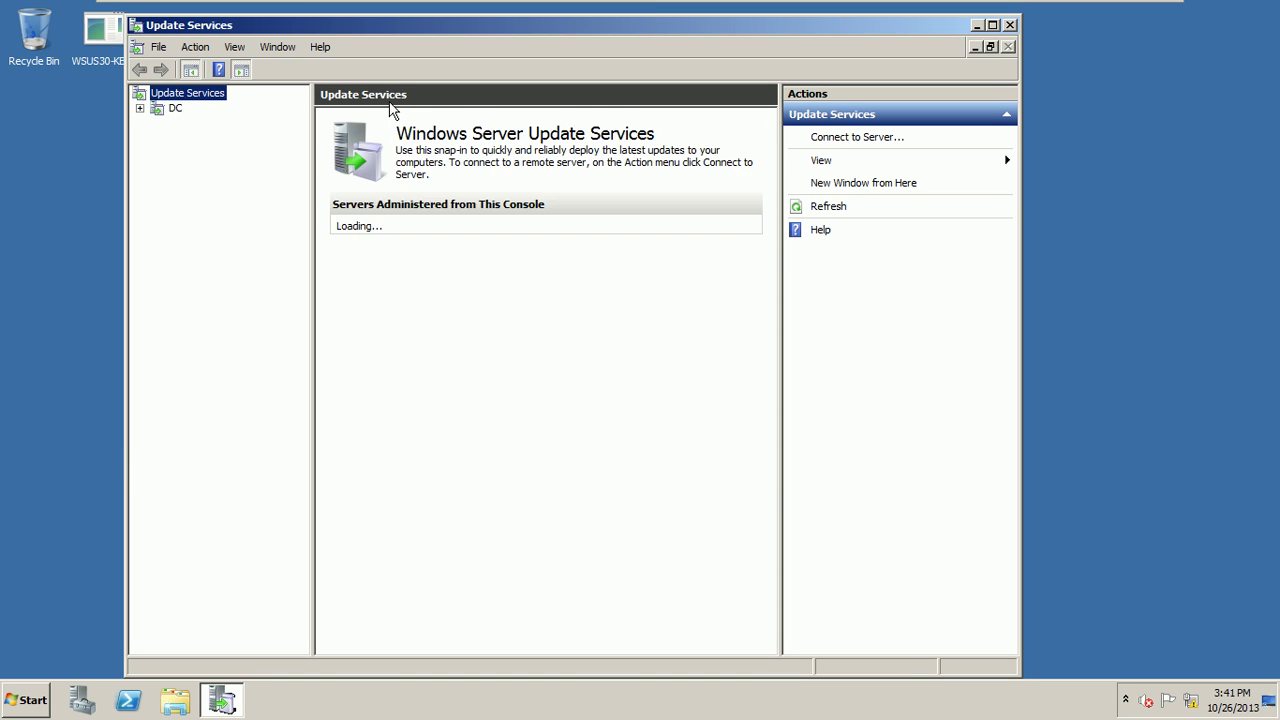
pyautogui.doubleClick(423, 27)
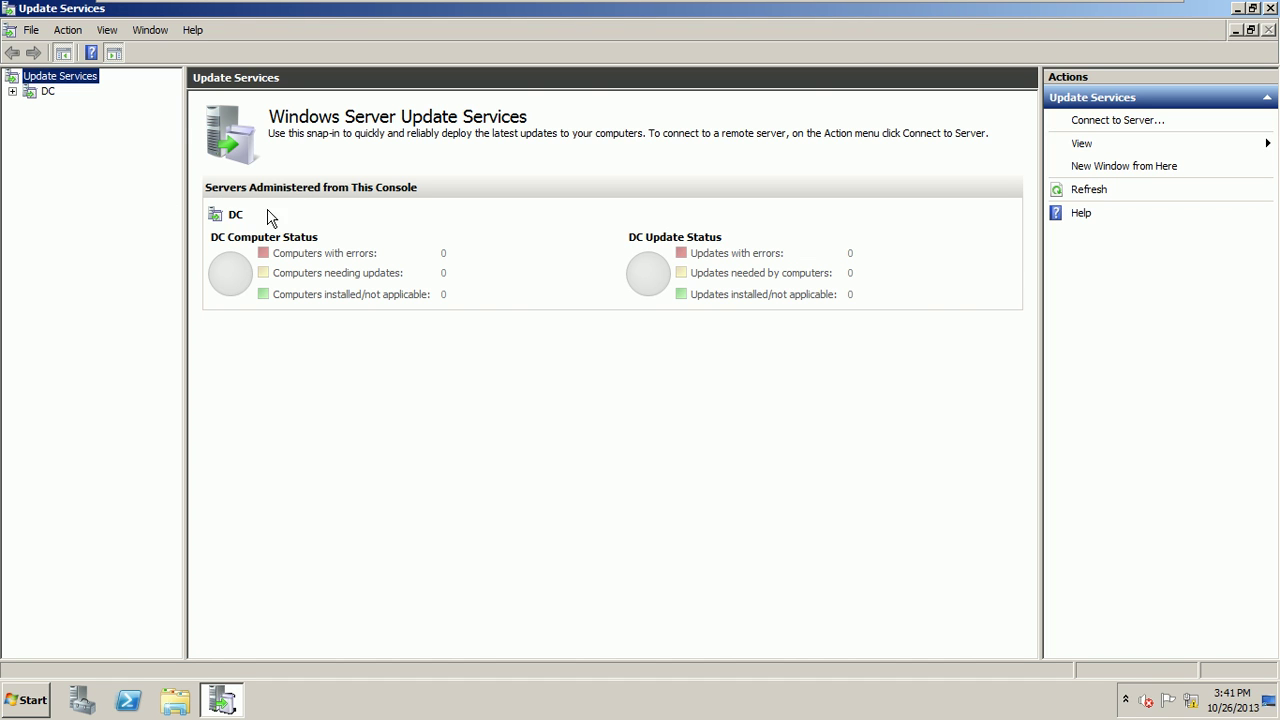
# - Look at the commands available for the Update Services root node, such as Connect to Server, without running any
pyautogui.rightClick(73, 88)
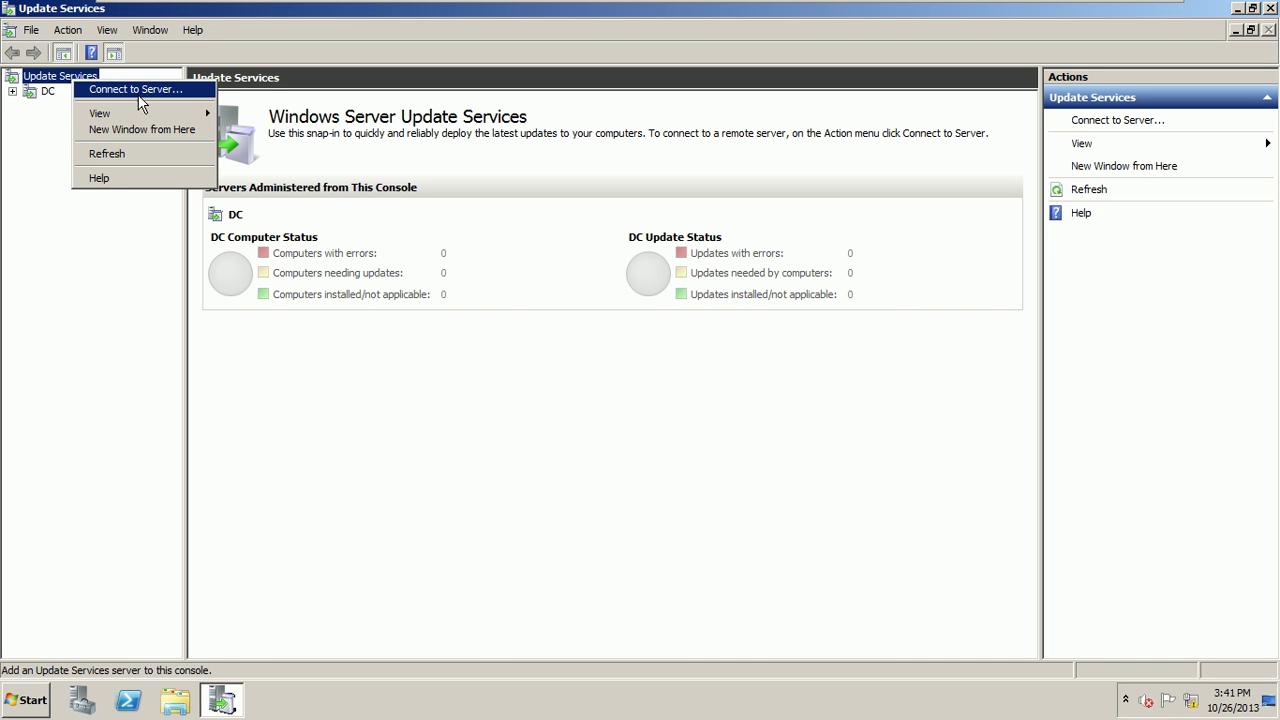
pyautogui.click(308, 88)
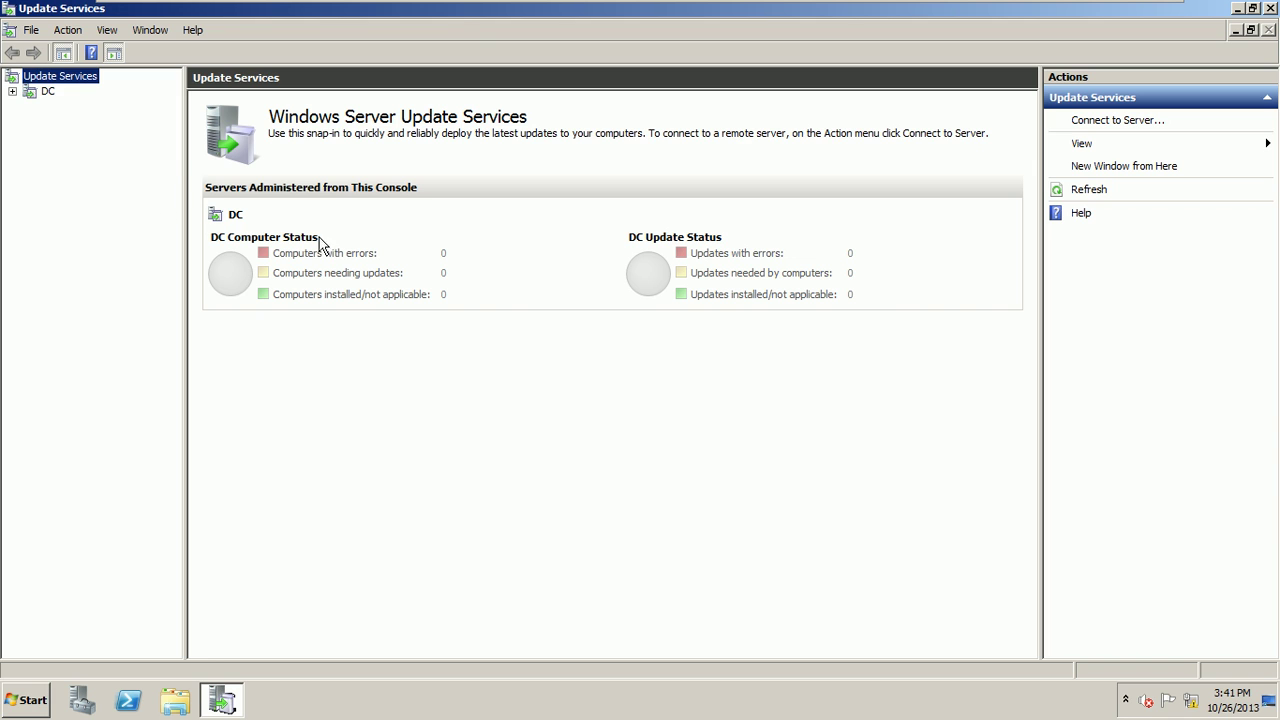
pyautogui.rightClick(61, 84)
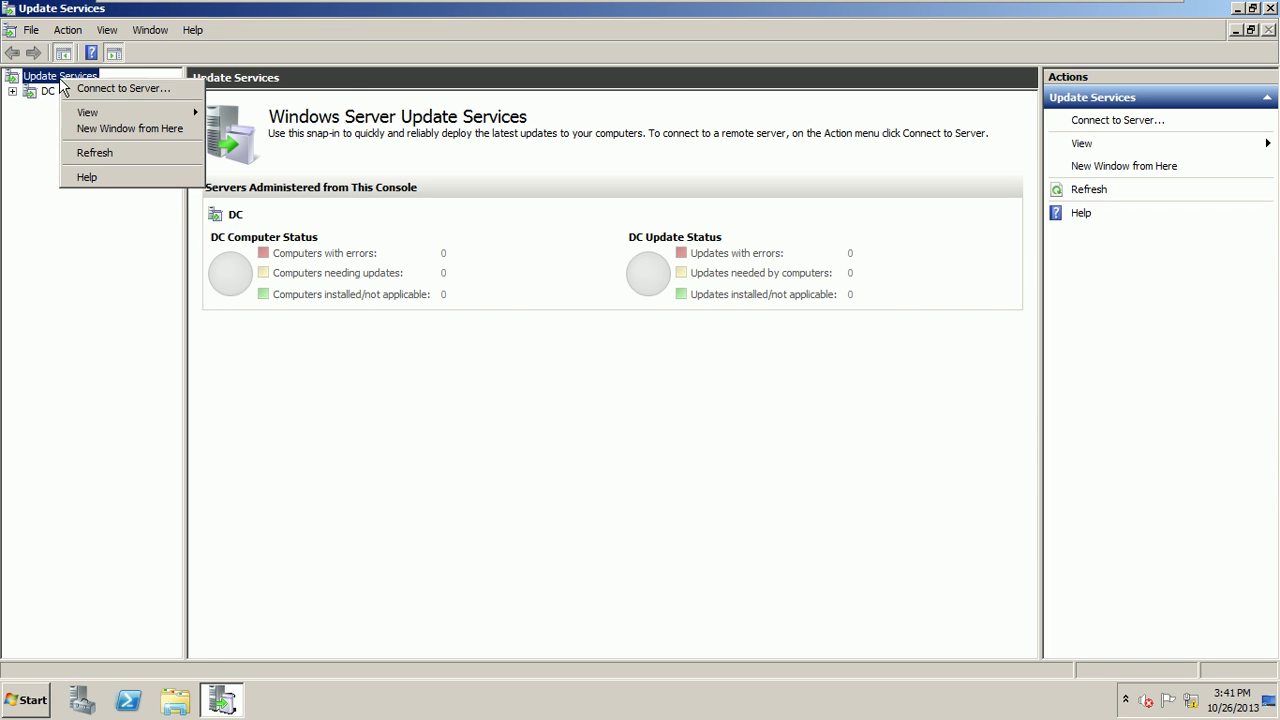
pyautogui.click(351, 79)
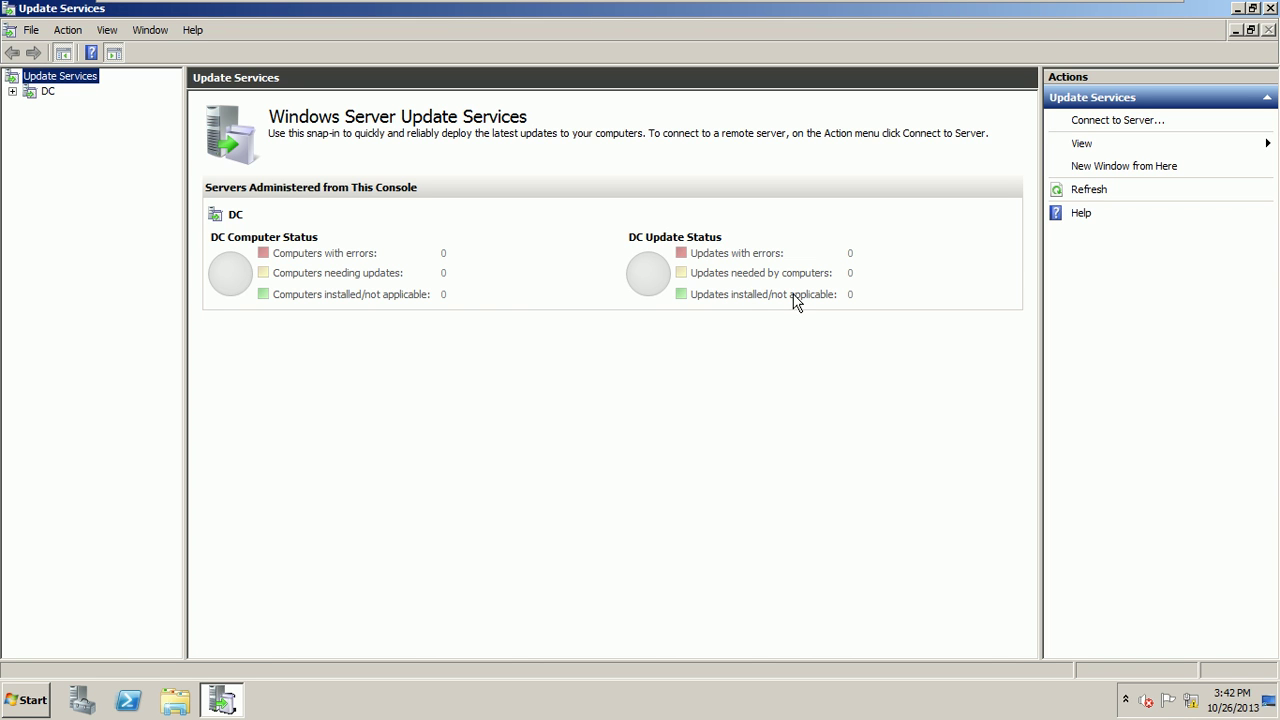
# - Expand the DC server and its Updates node in the console tree and view their status overviews
pyautogui.moveTo(1068, 10)
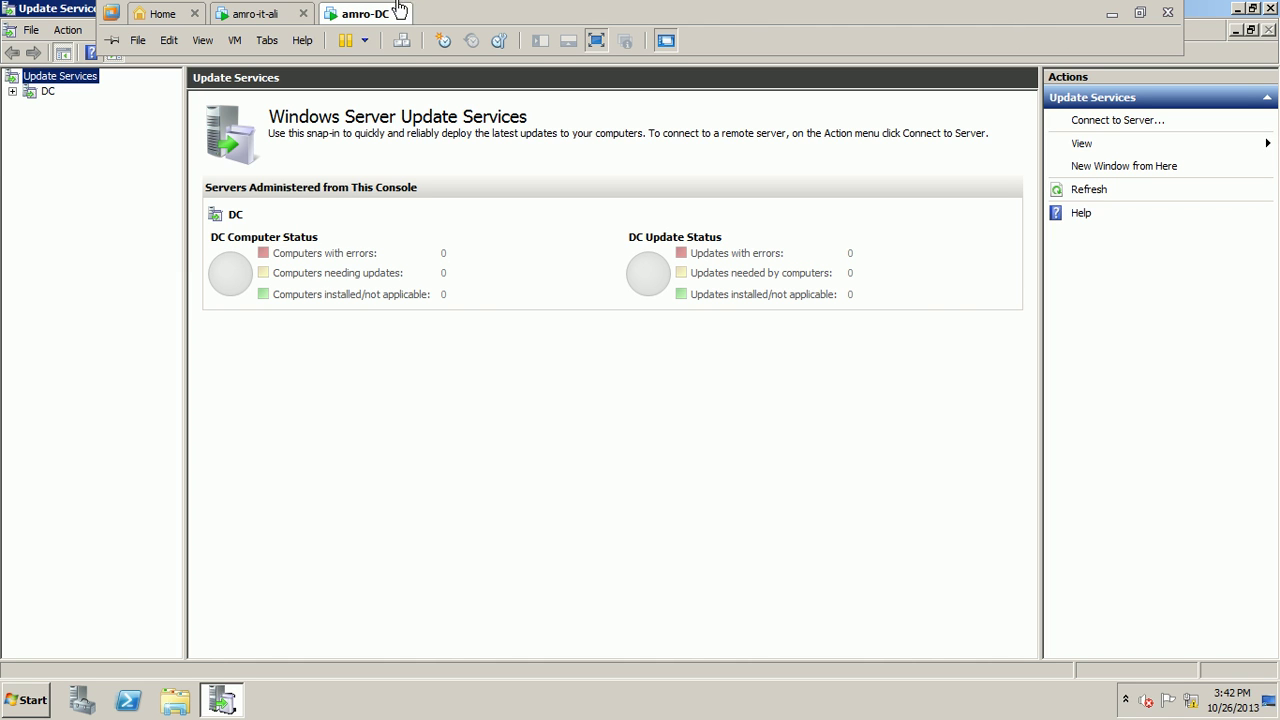
pyautogui.click(36, 96)
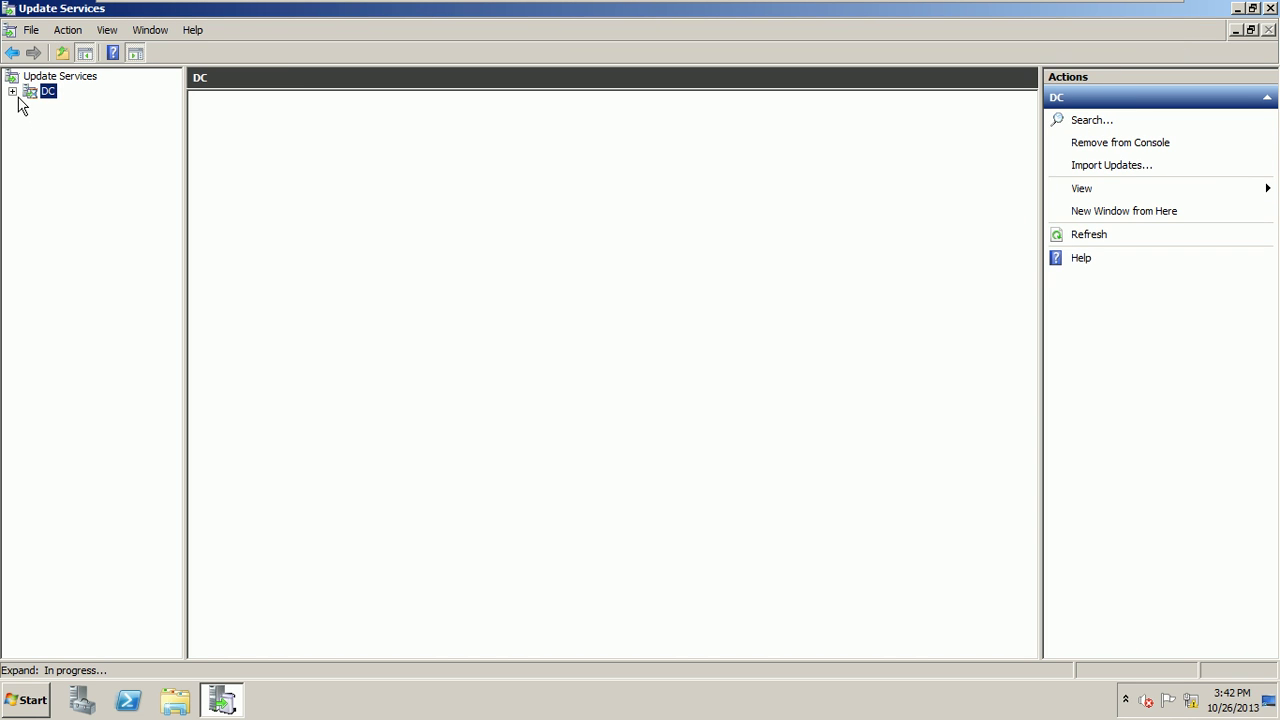
pyautogui.click(12, 92)
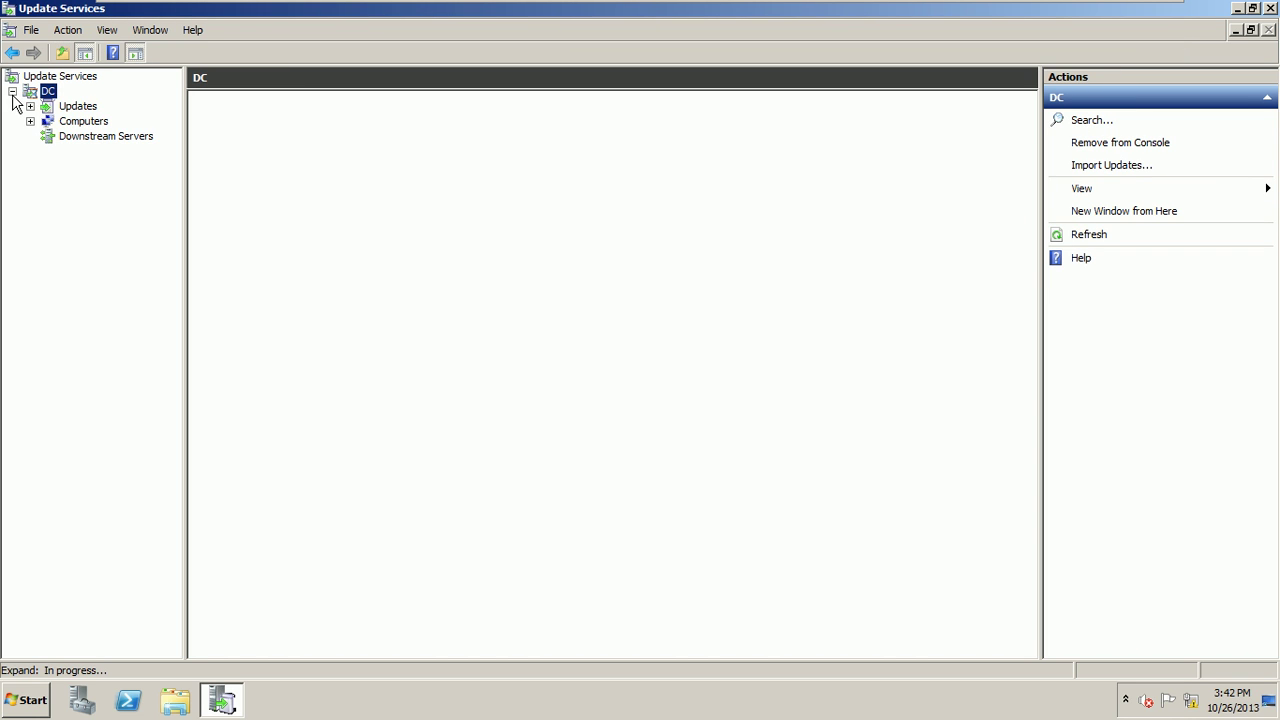
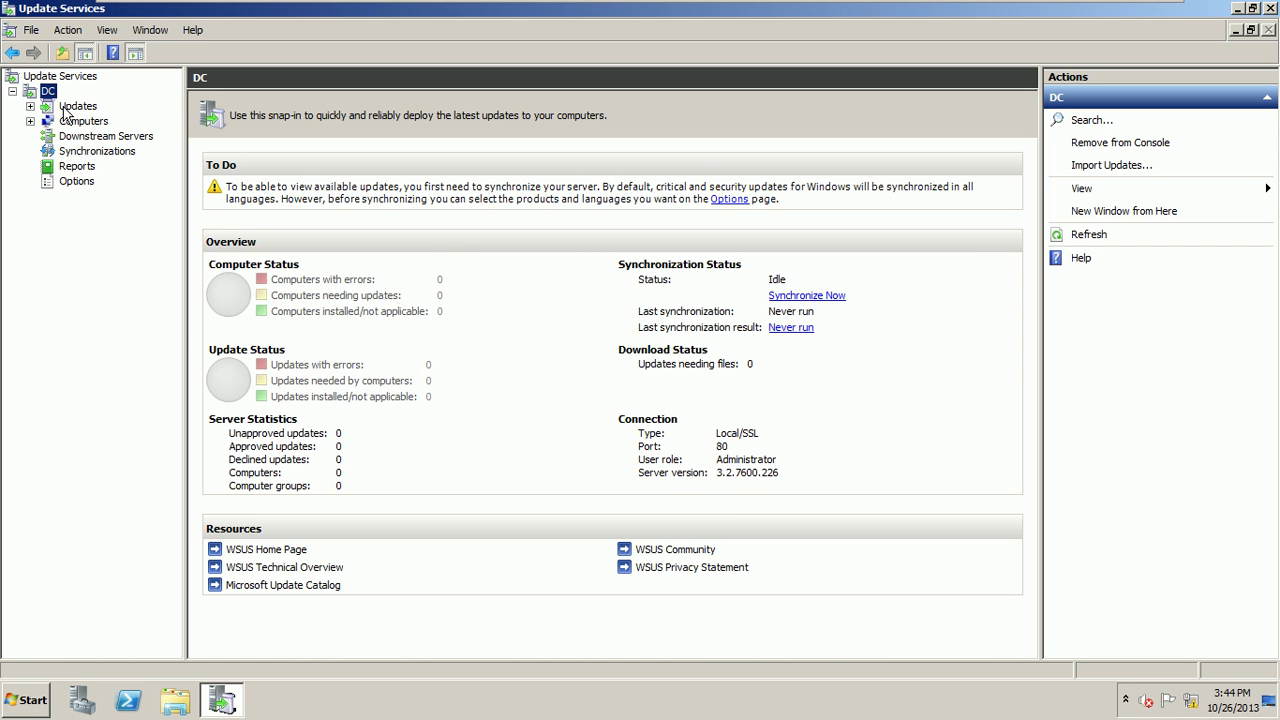
pyautogui.click(65, 108)
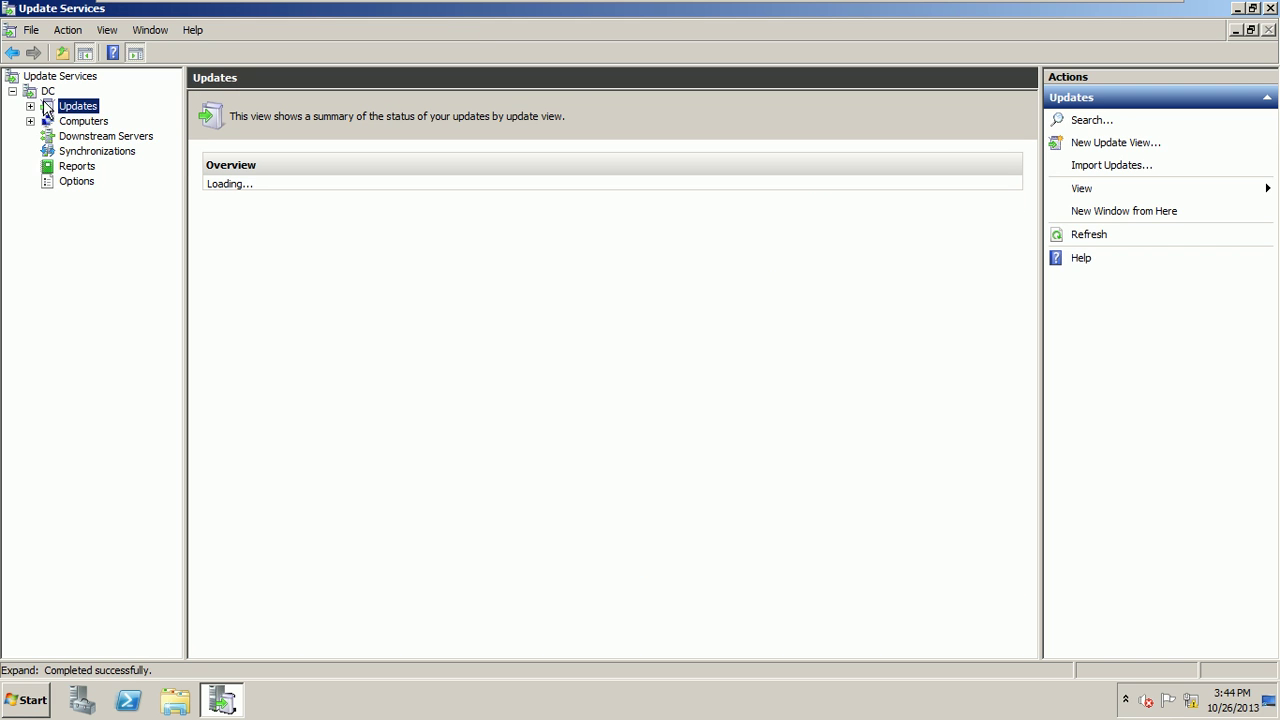
pyautogui.click(31, 106)
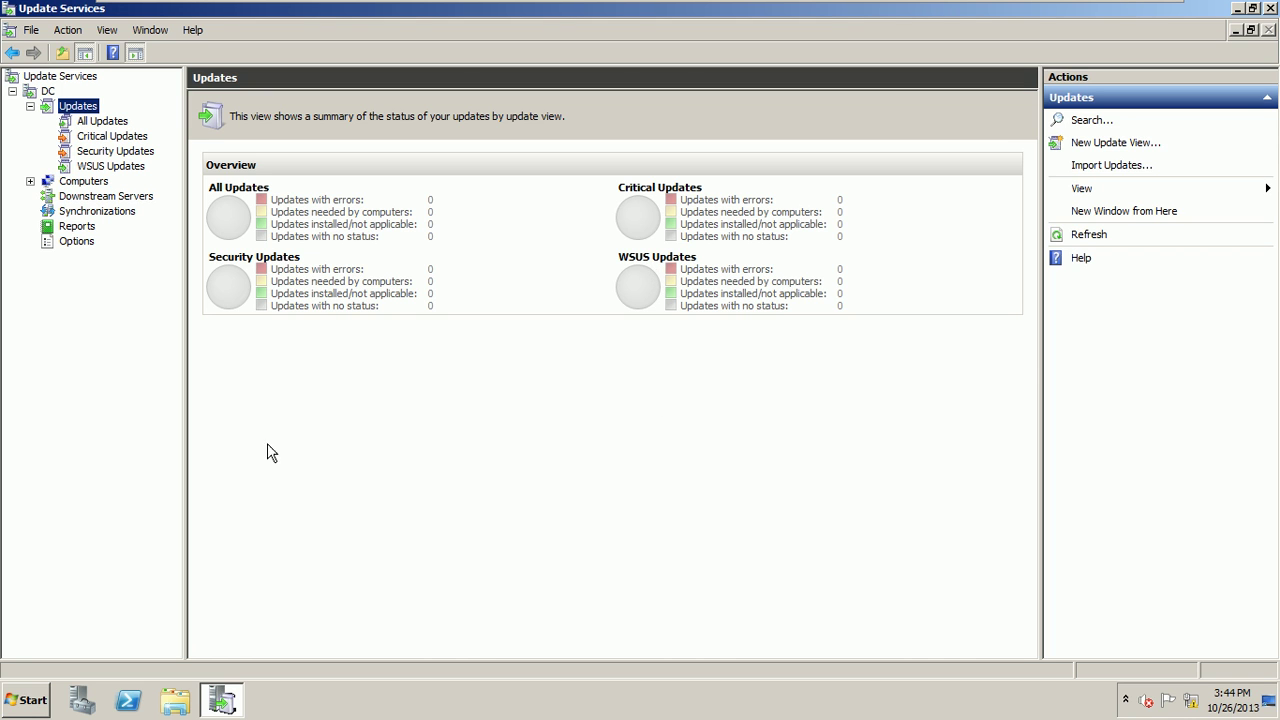
# - Open the All Updates view and filter it to status Failed and approval Approved
pyautogui.click(97, 123)
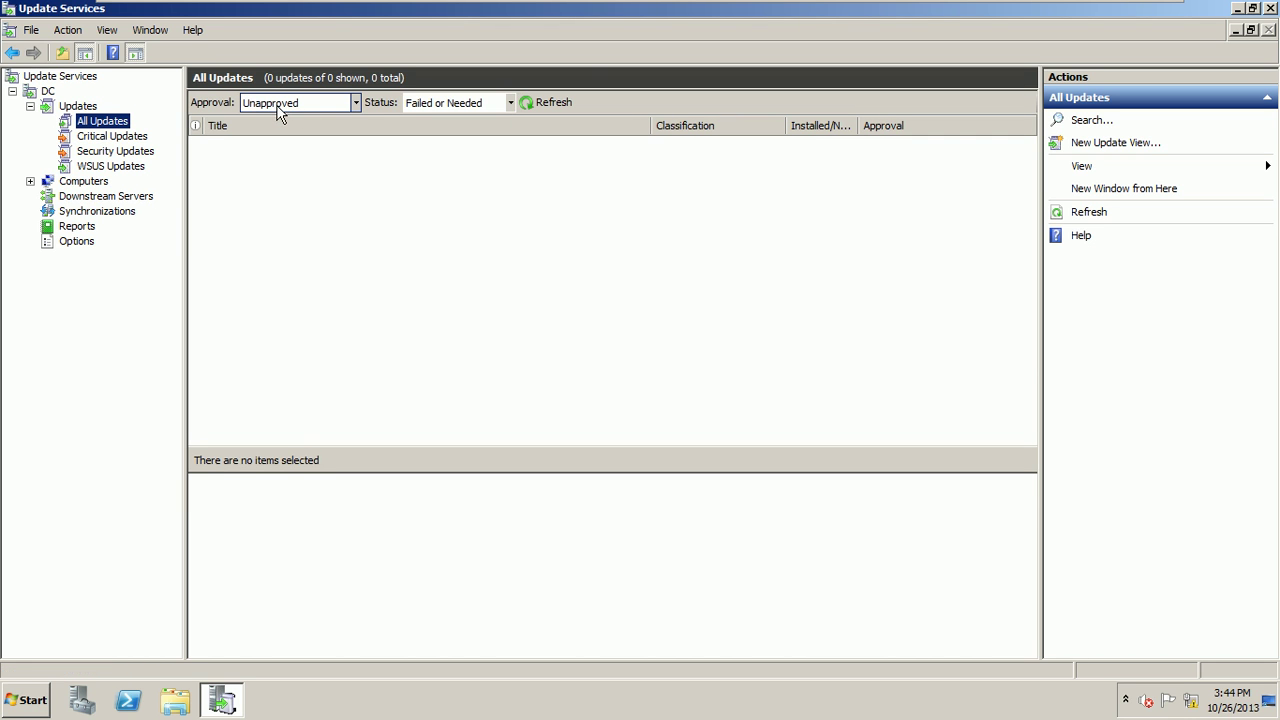
pyautogui.click(509, 103)
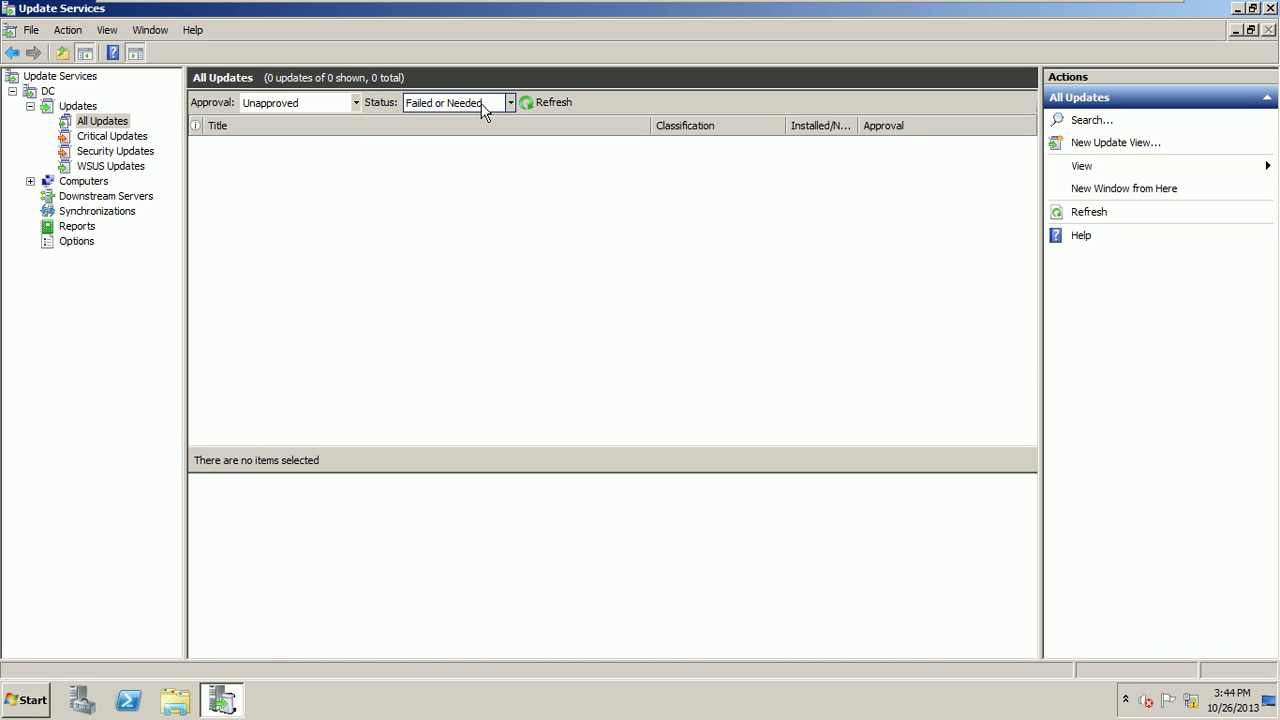
pyautogui.click(511, 104)
pyautogui.click(511, 102)
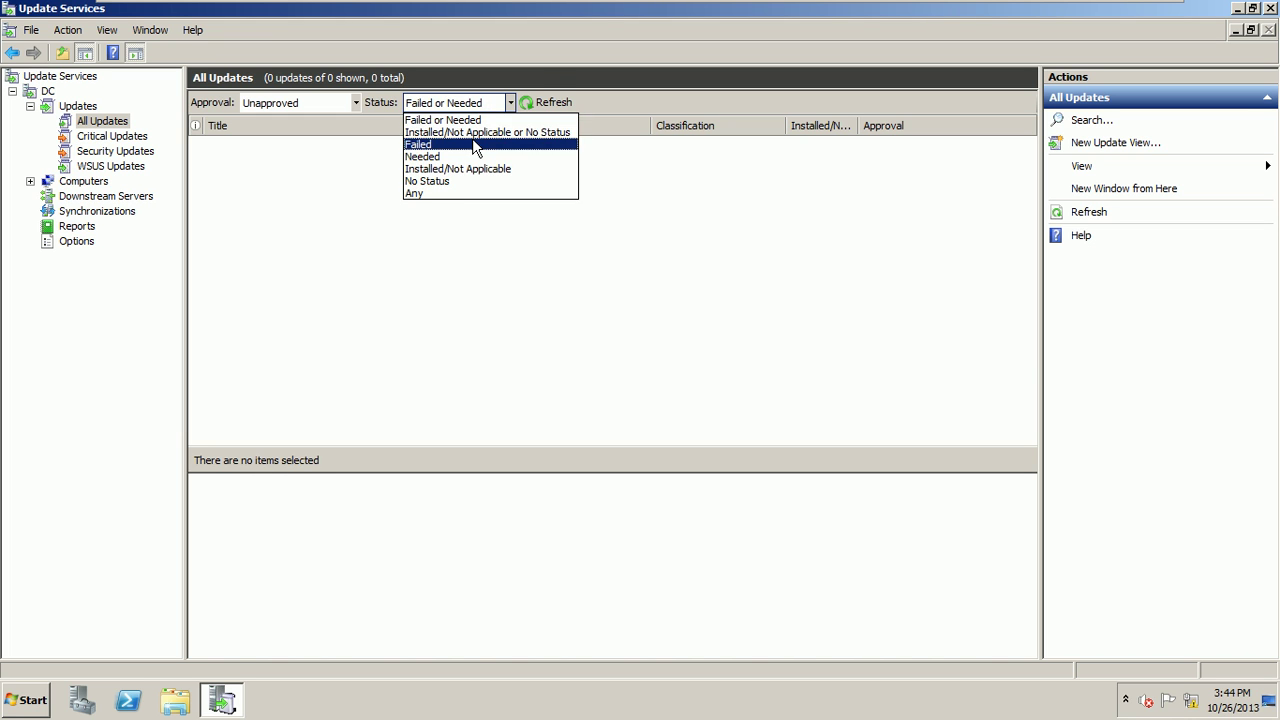
pyautogui.click(472, 138)
pyautogui.click(356, 102)
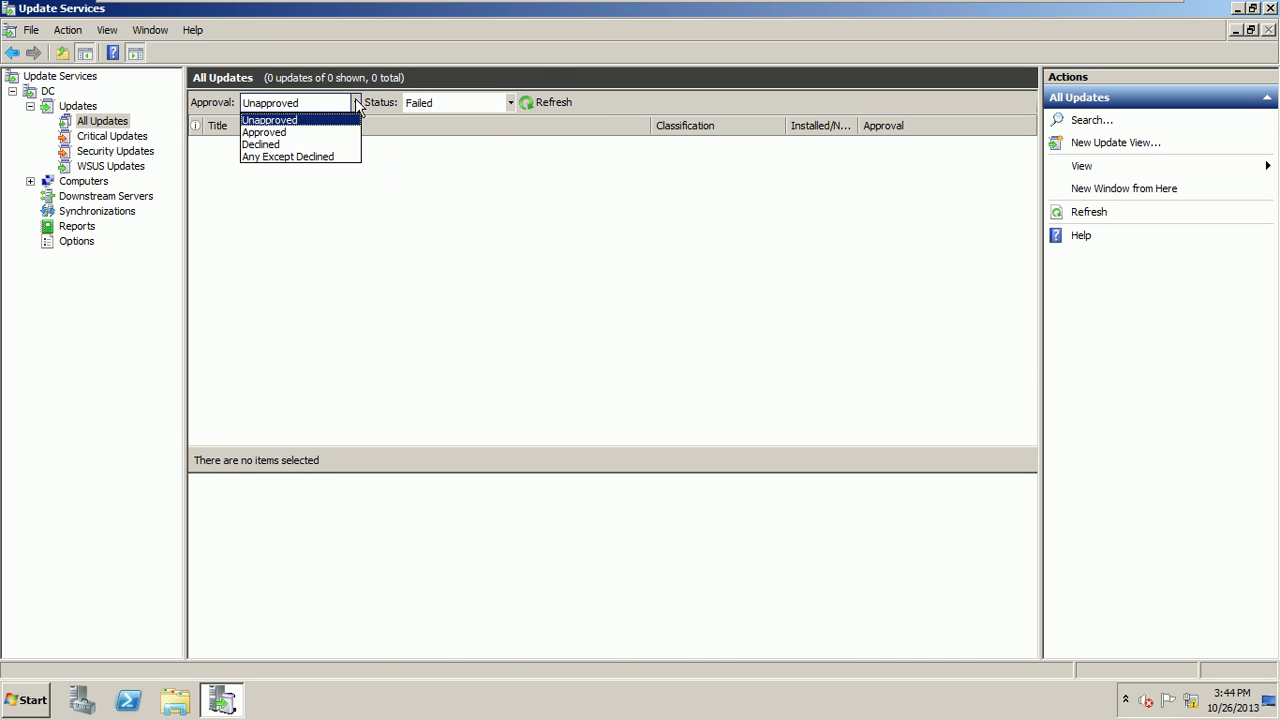
pyautogui.click(316, 134)
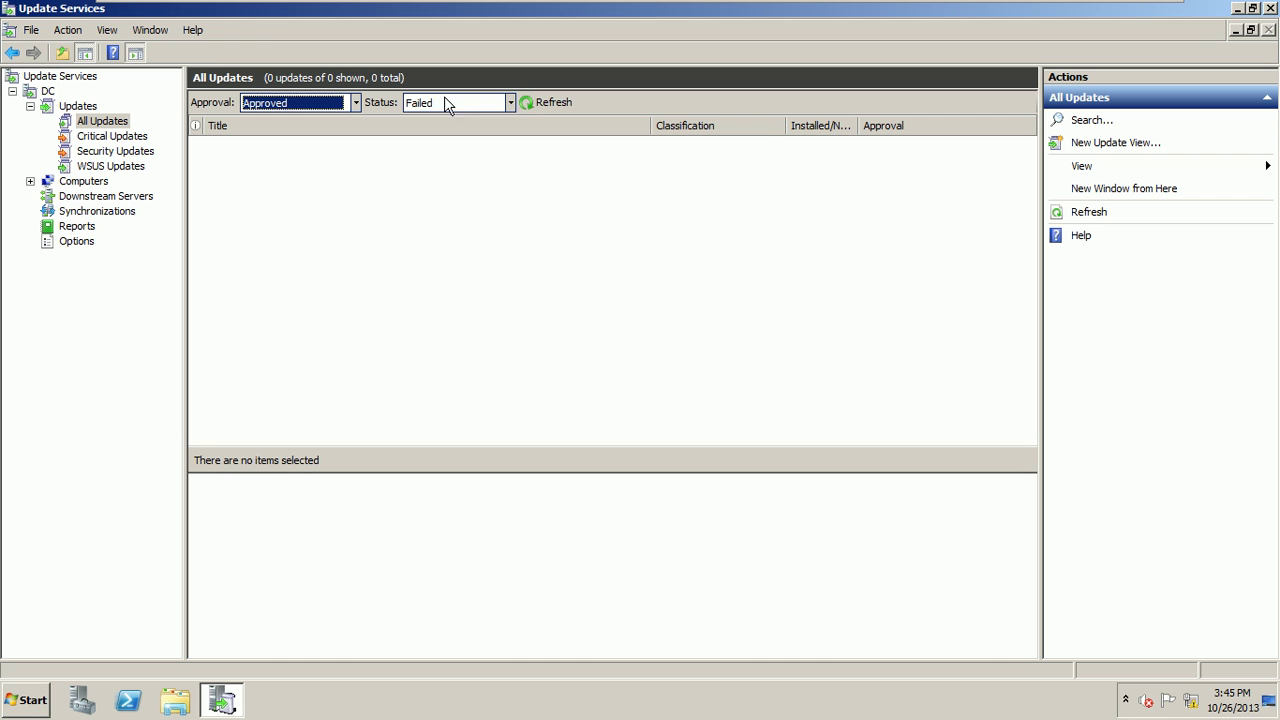
# - Try filtering the All Updates list by status Needed and by approval Declined
pyautogui.click(511, 104)
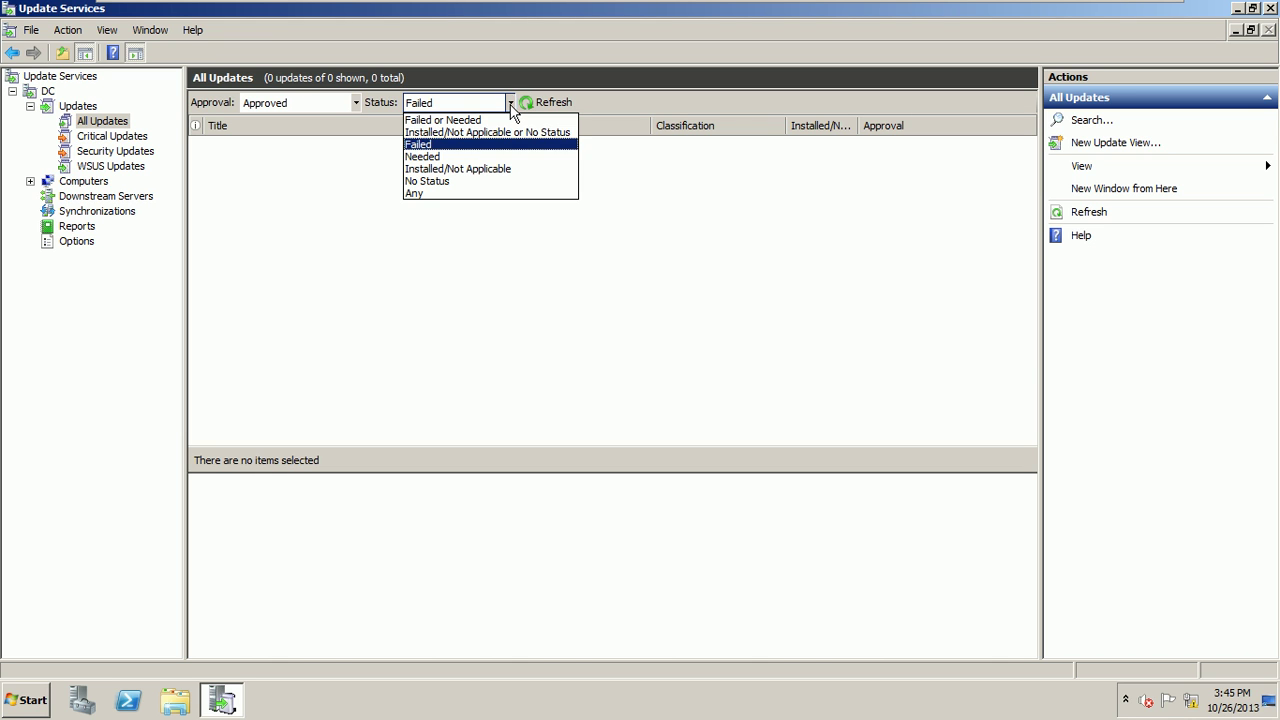
pyautogui.click(458, 156)
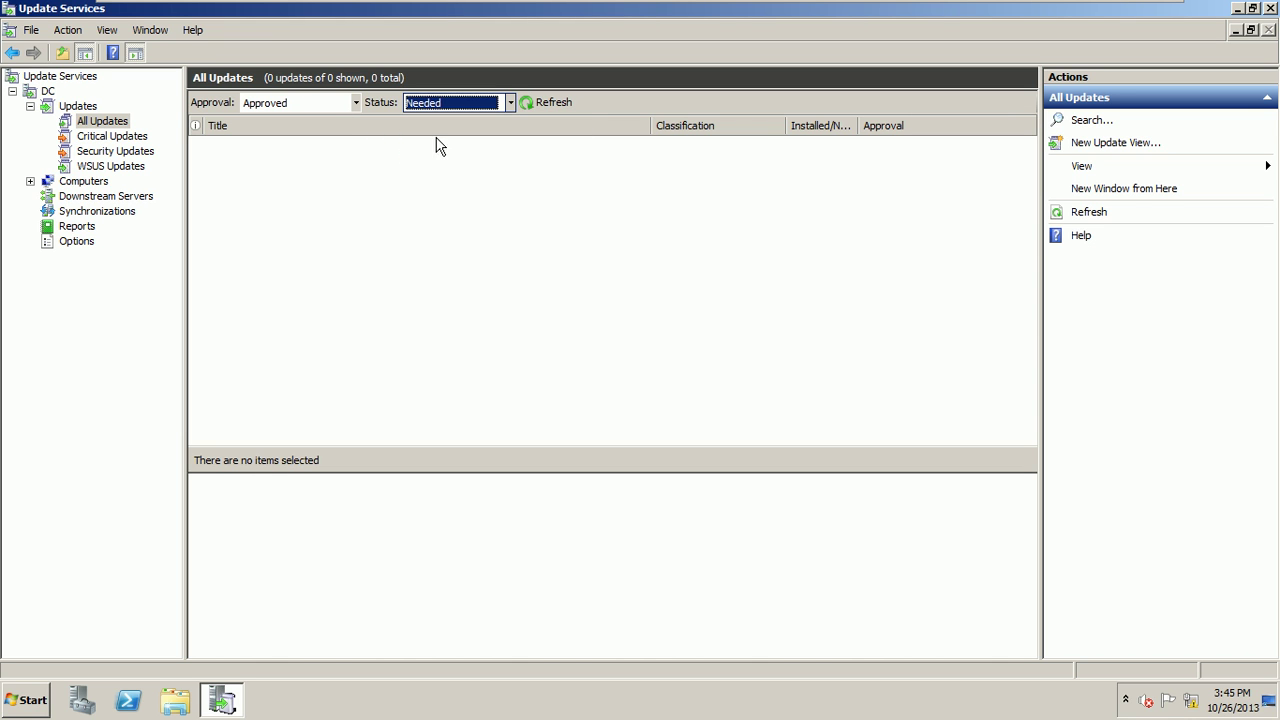
pyautogui.click(354, 101)
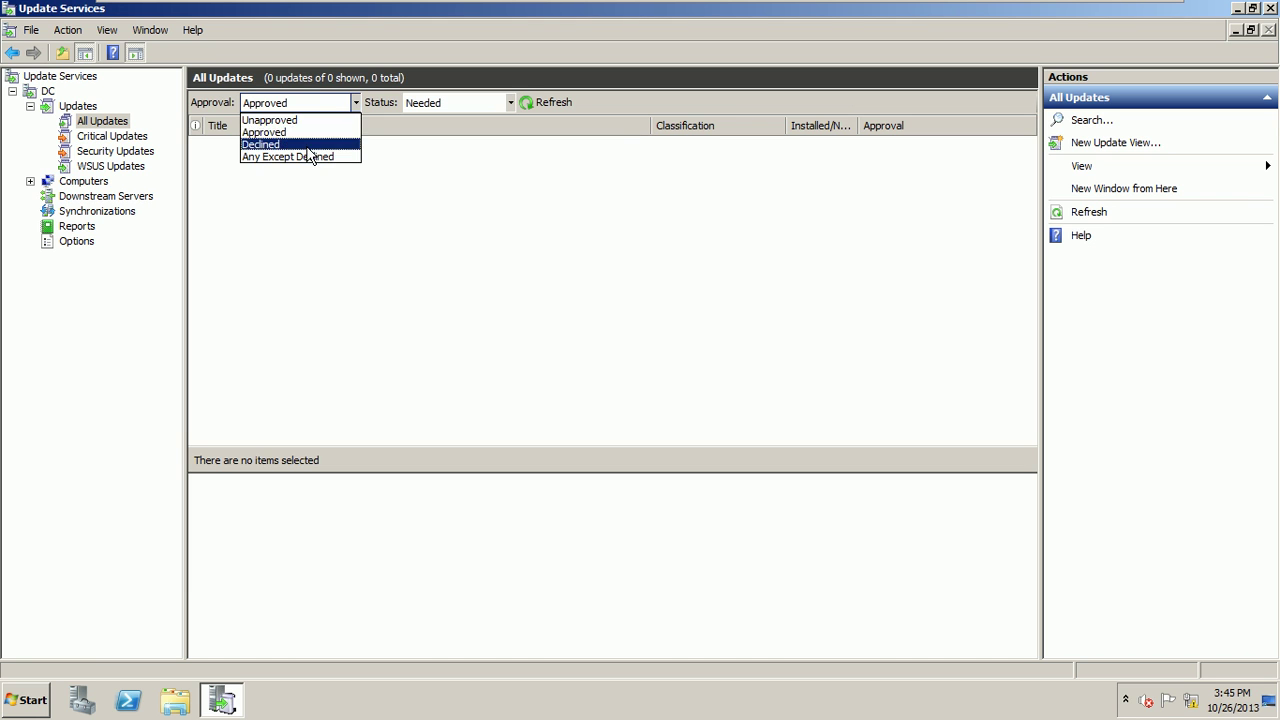
pyautogui.click(308, 146)
# - Filter the All Updates list to approval Any Except Declined and status Failed
pyautogui.click(355, 102)
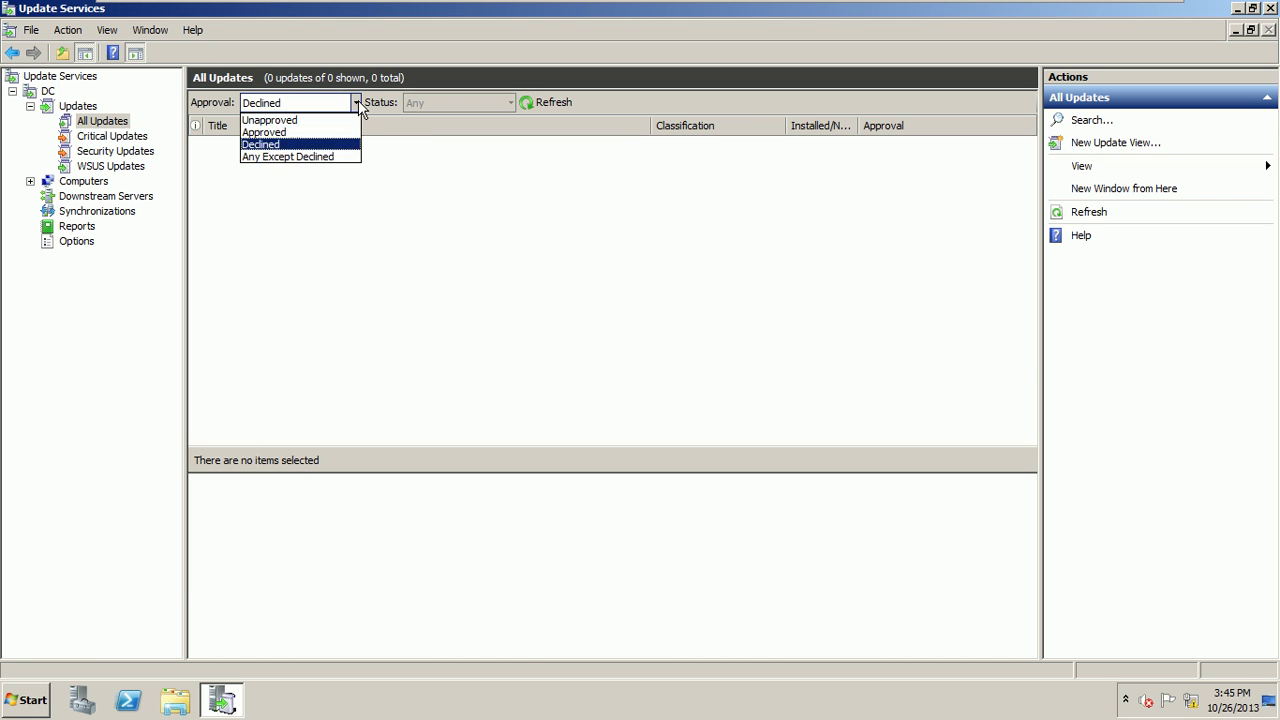
pyautogui.click(333, 157)
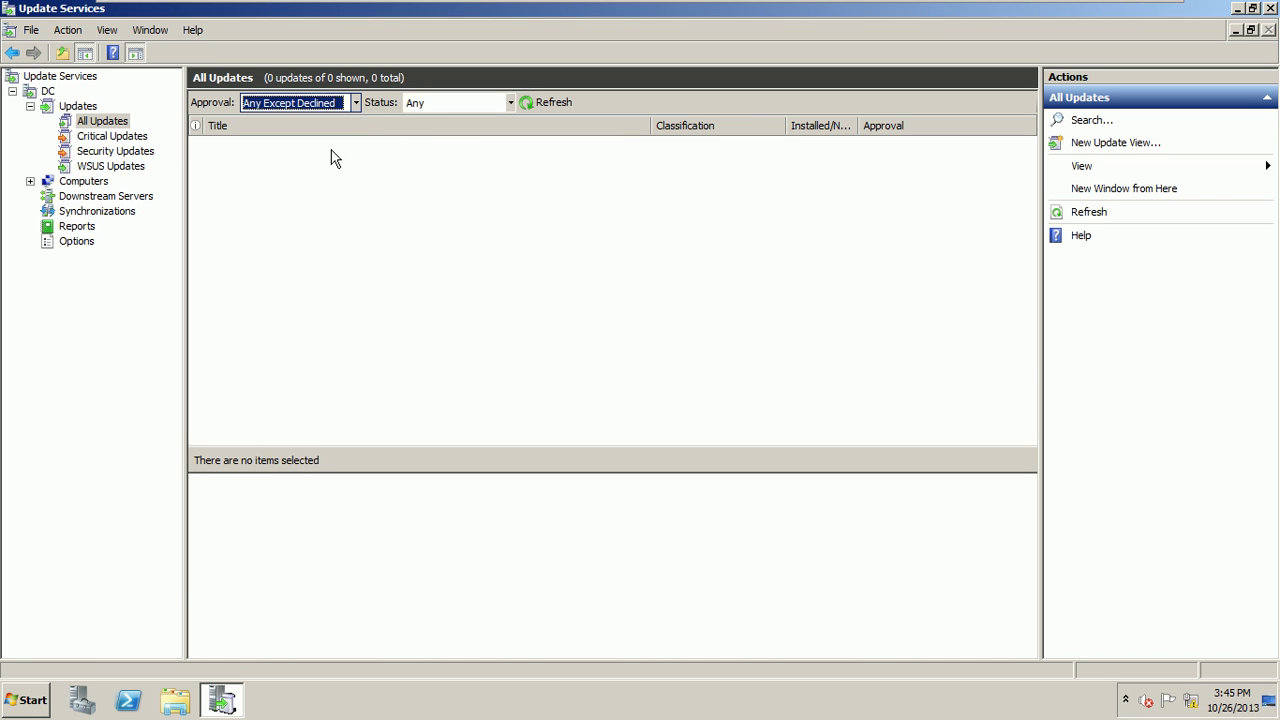
pyautogui.click(510, 102)
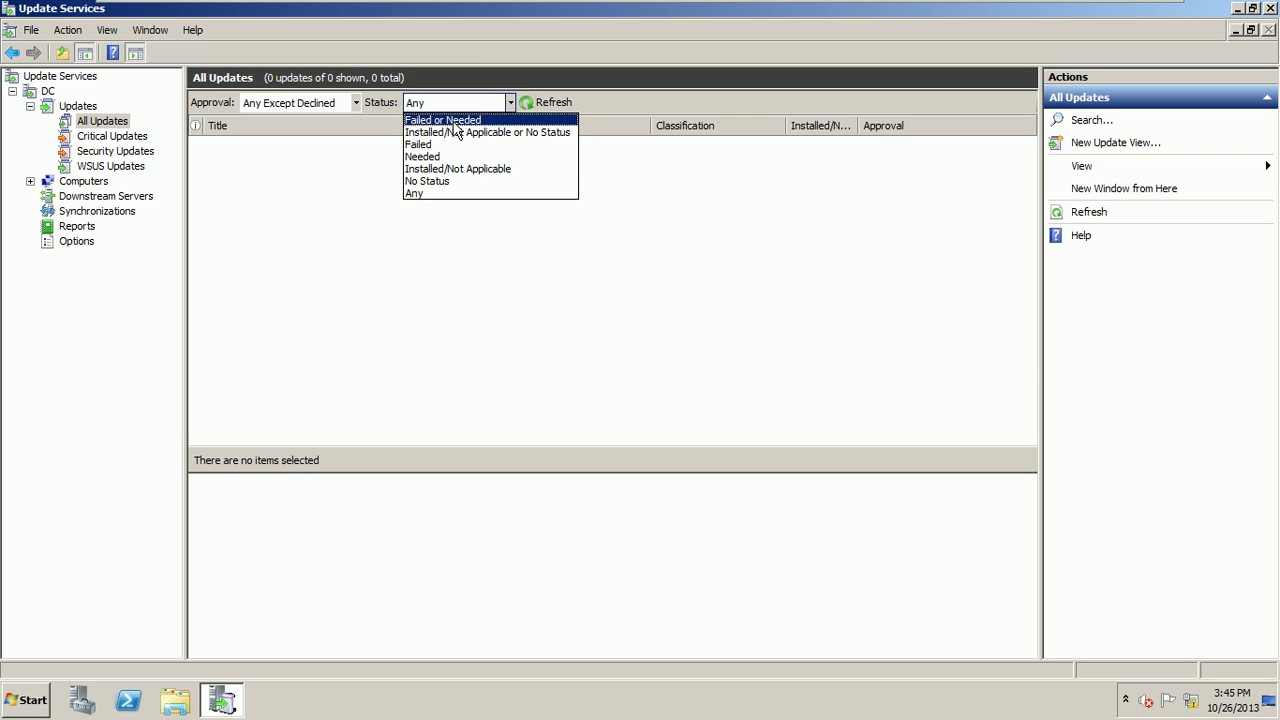
pyautogui.click(459, 144)
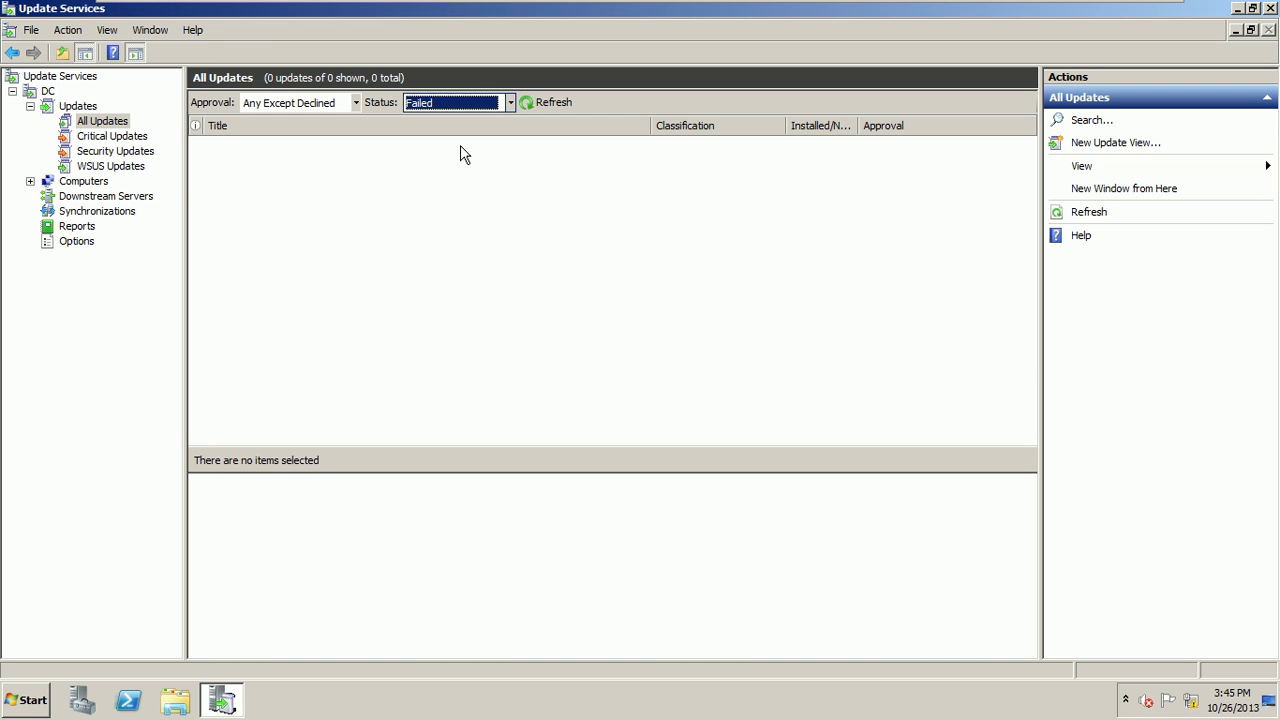
# - View the Critical Updates, Security Updates and WSUS Updates lists in turn
pyautogui.click(102, 137)
pyautogui.click(105, 151)
pyautogui.click(103, 167)
# - Look through the Computers overview and its All Computers and Unassigned Computers groups
pyautogui.click(85, 181)
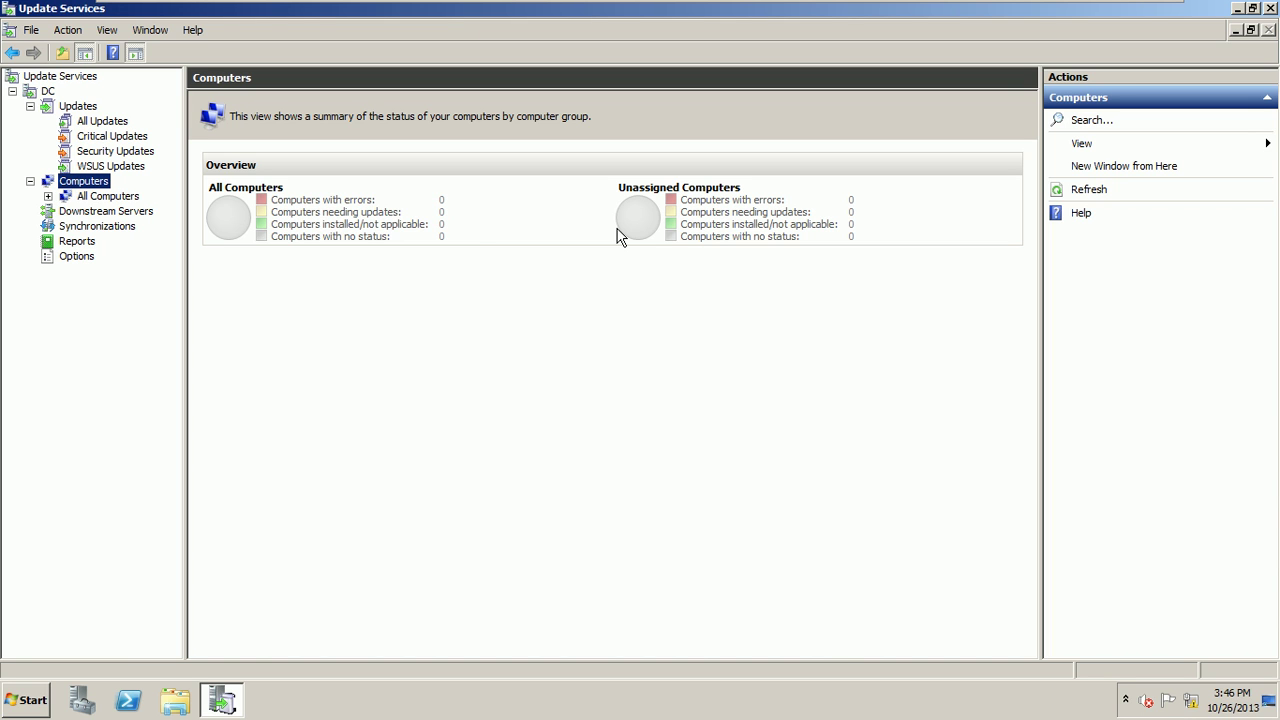
pyautogui.click(48, 196)
pyautogui.click(90, 210)
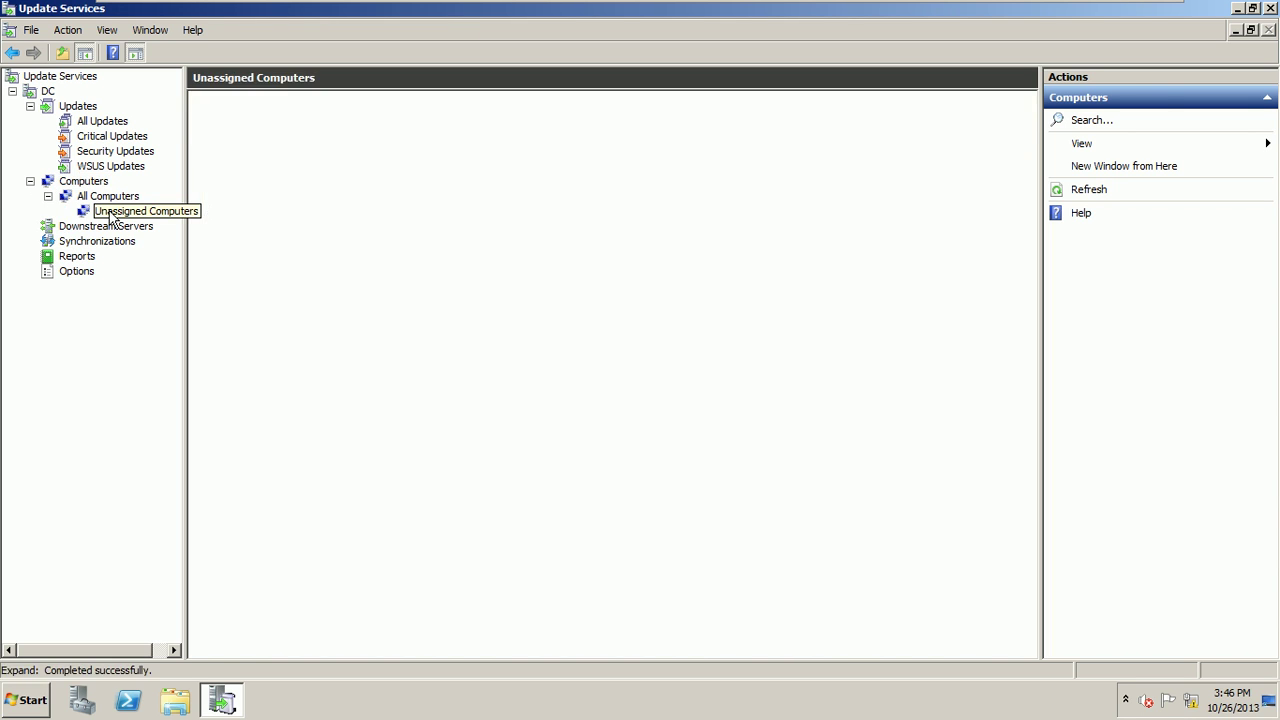
pyautogui.click(82, 195)
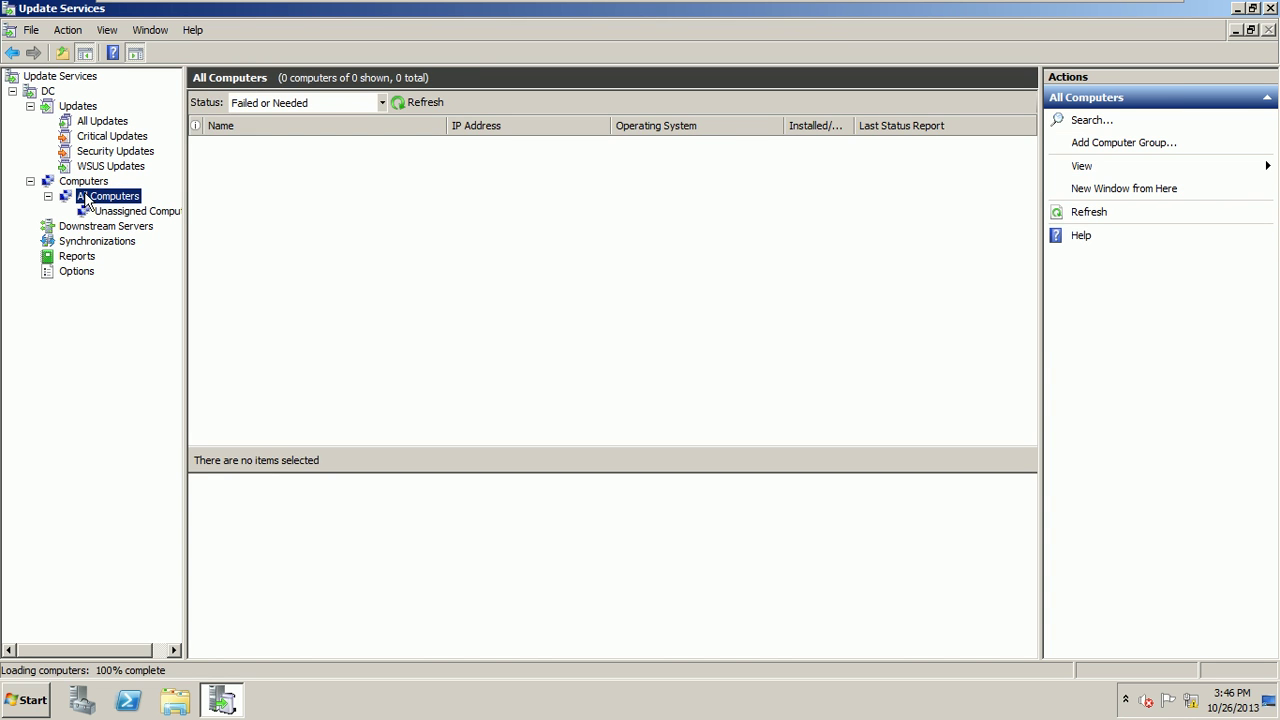
pyautogui.click(88, 183)
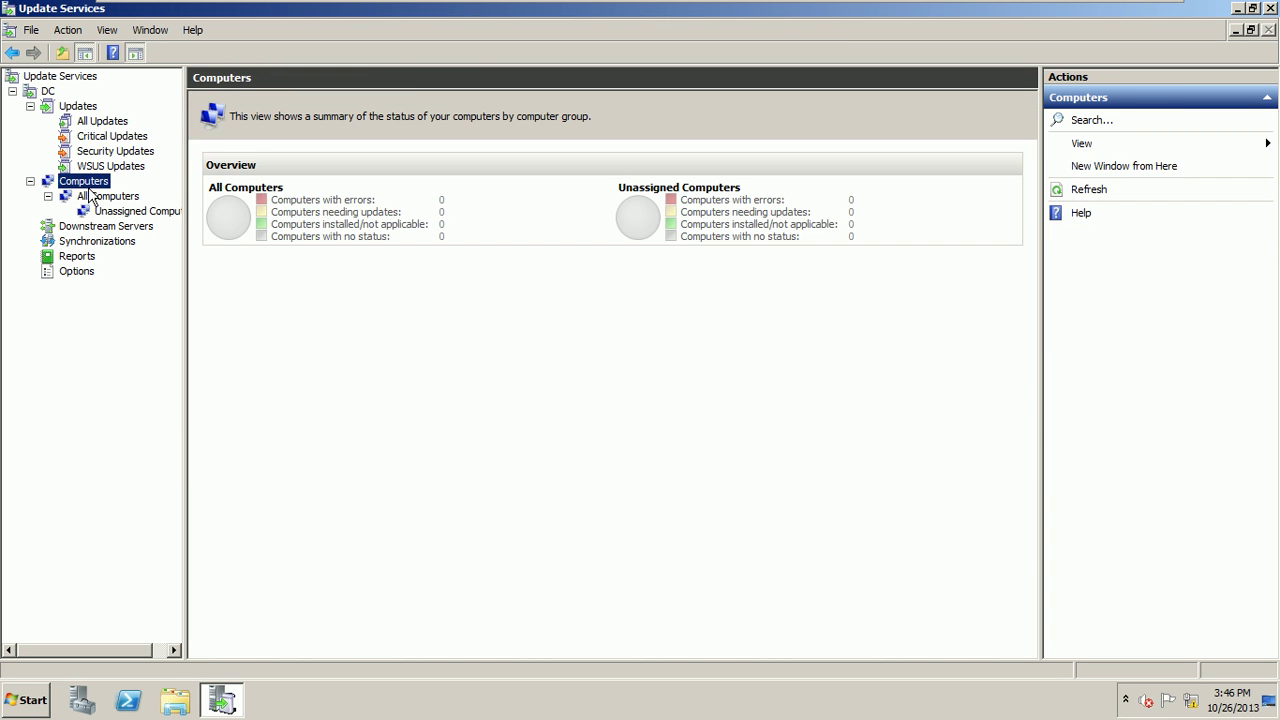
# - Add a computer group named "it" under All Computers
pyautogui.click(90, 197)
pyautogui.rightClick(90, 197)
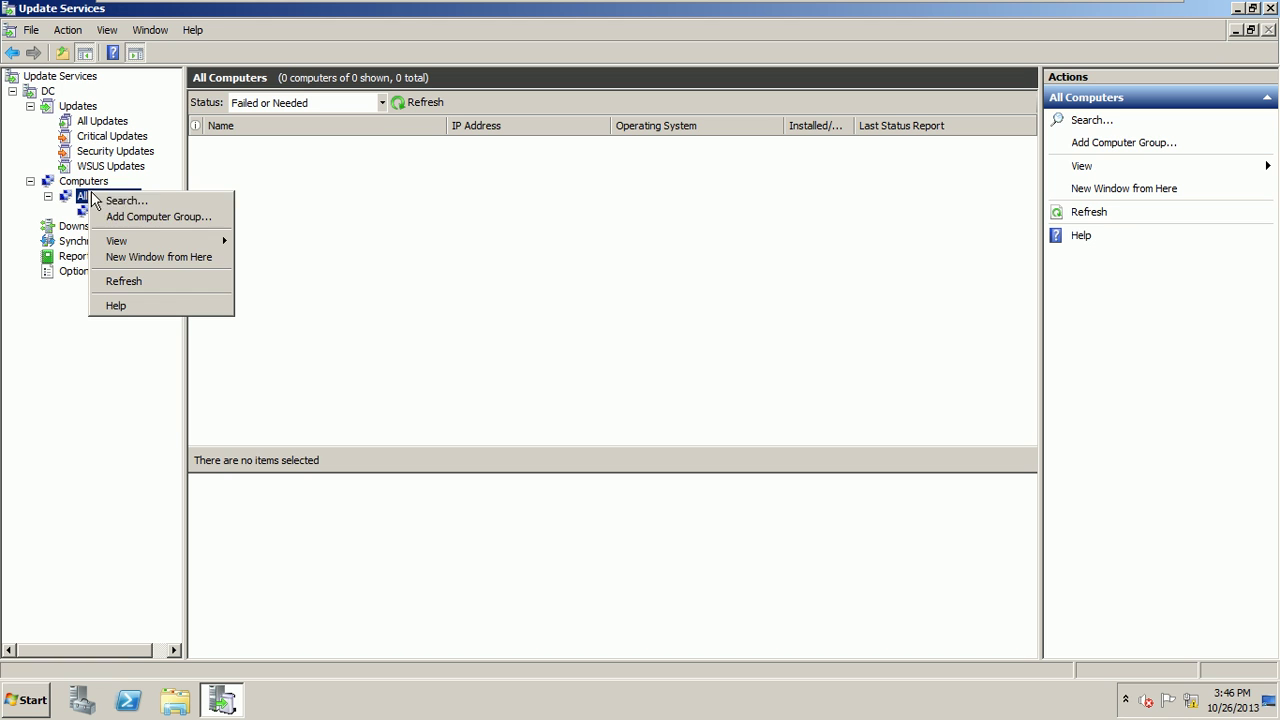
pyautogui.click(165, 217)
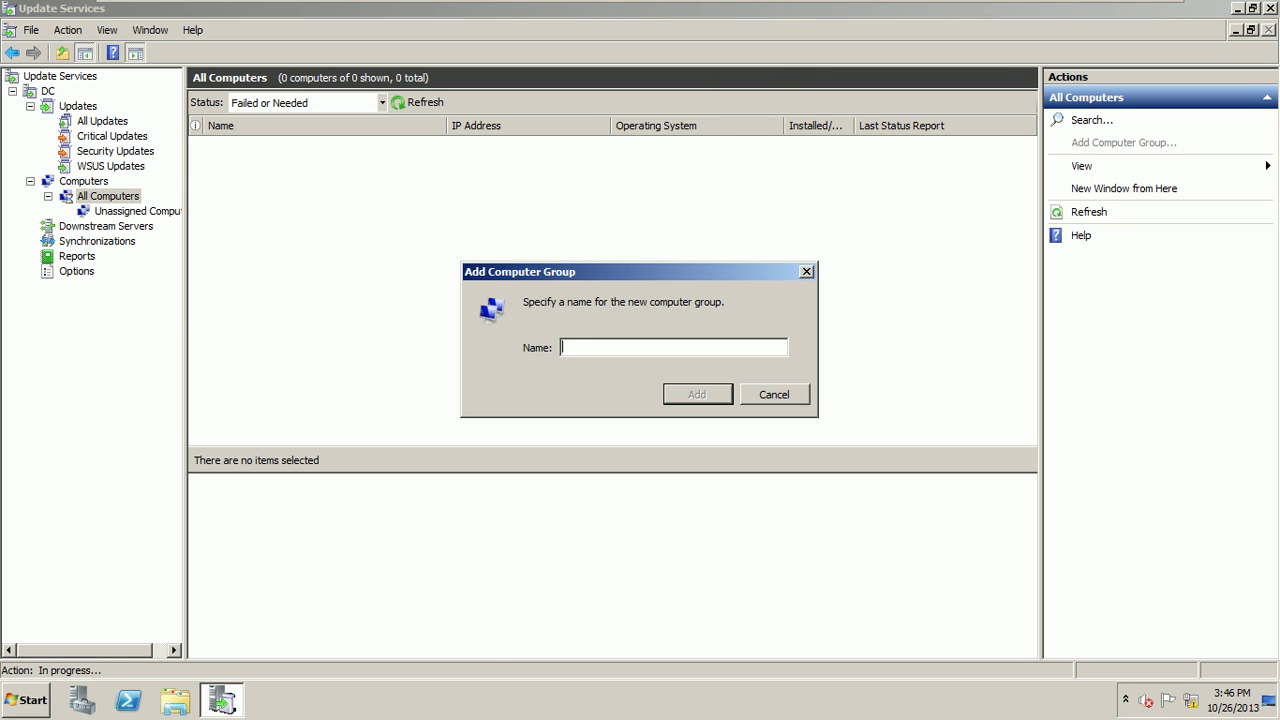
pyautogui.write('it')
pyautogui.press('Return')
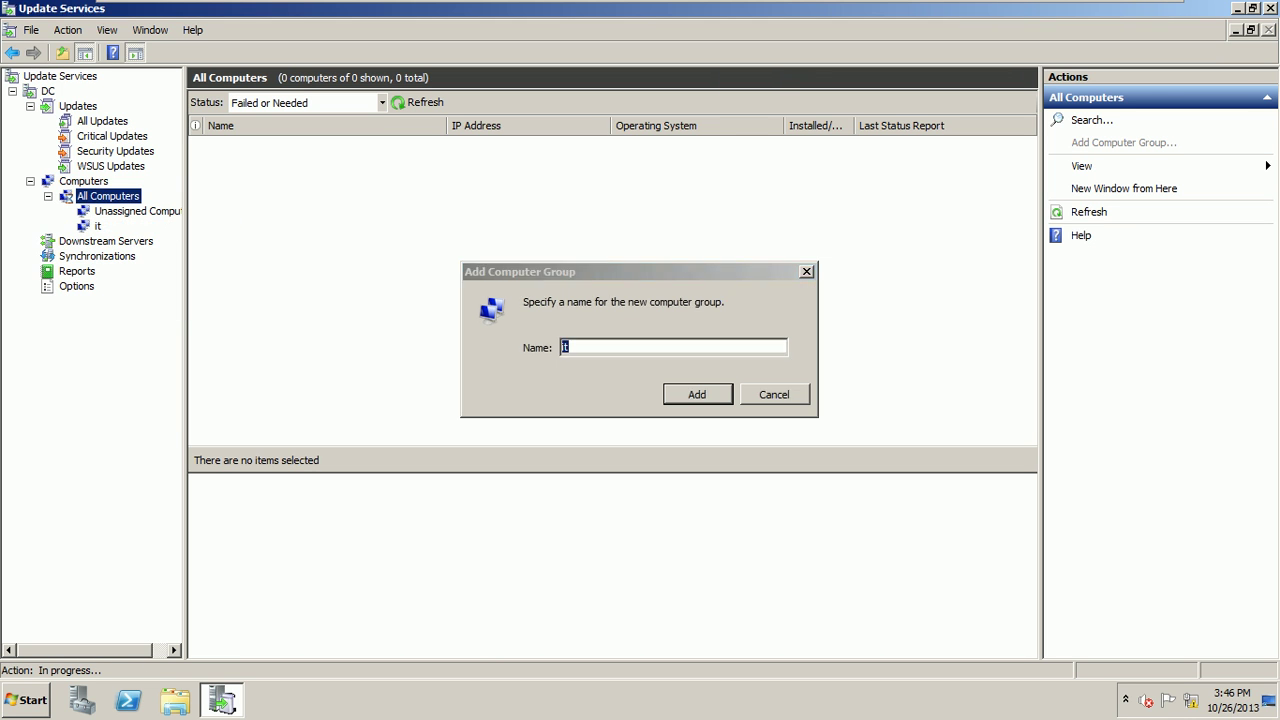
# - Add a computer group named "hr" under All Computers
pyautogui.rightClick(108, 197)
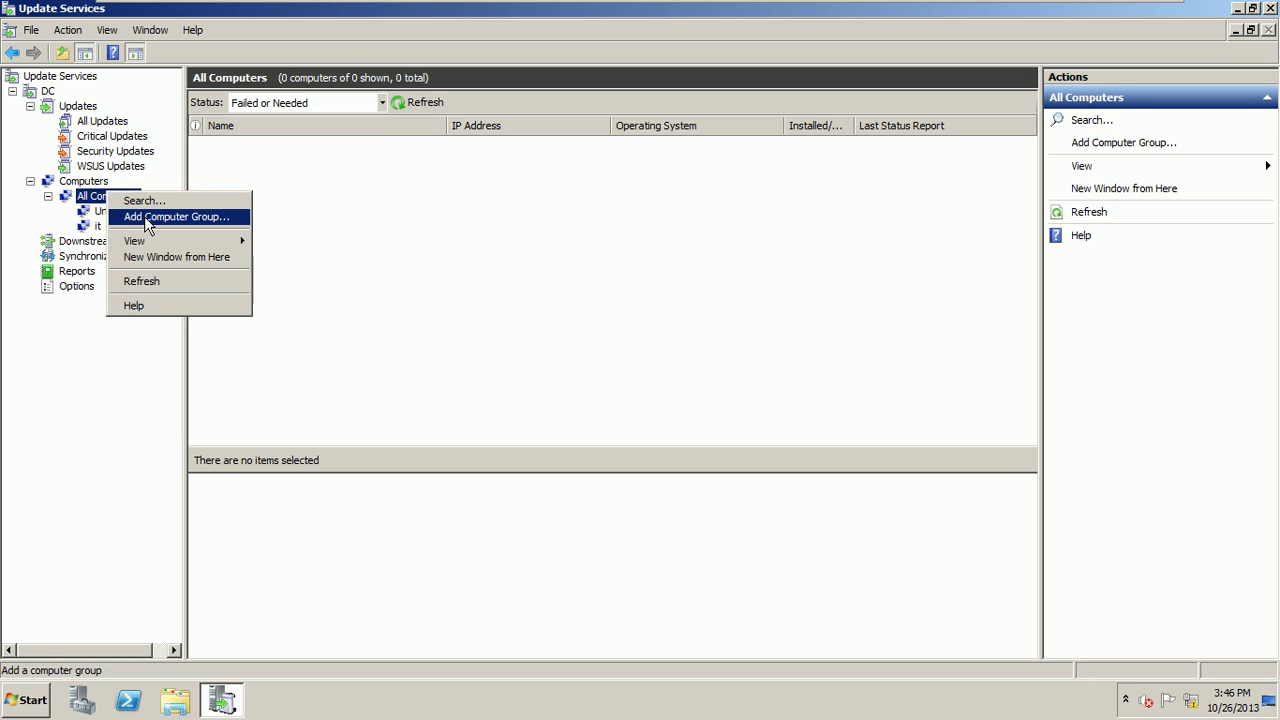
pyautogui.click(152, 216)
pyautogui.write('hr')
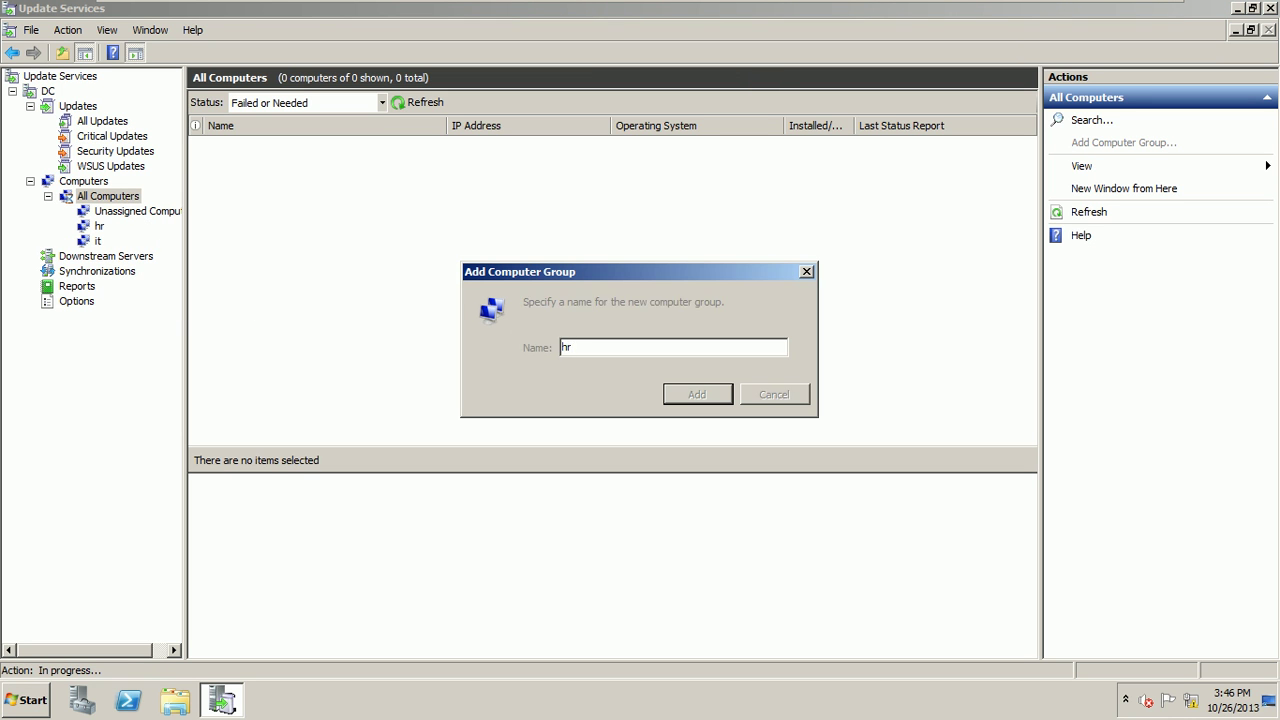
pyautogui.press('Return')
# - Add a computer group named "sales" under All Computers
pyautogui.rightClick(115, 200)
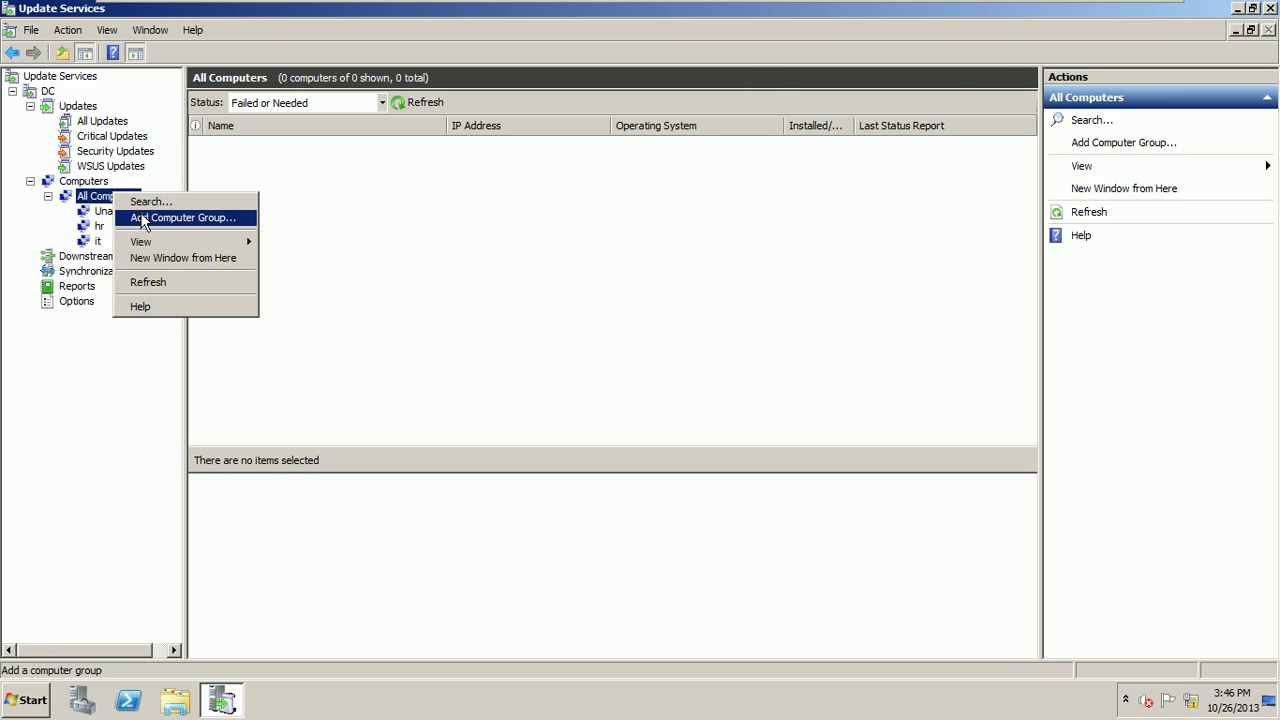
pyautogui.click(152, 216)
pyautogui.write('sale')
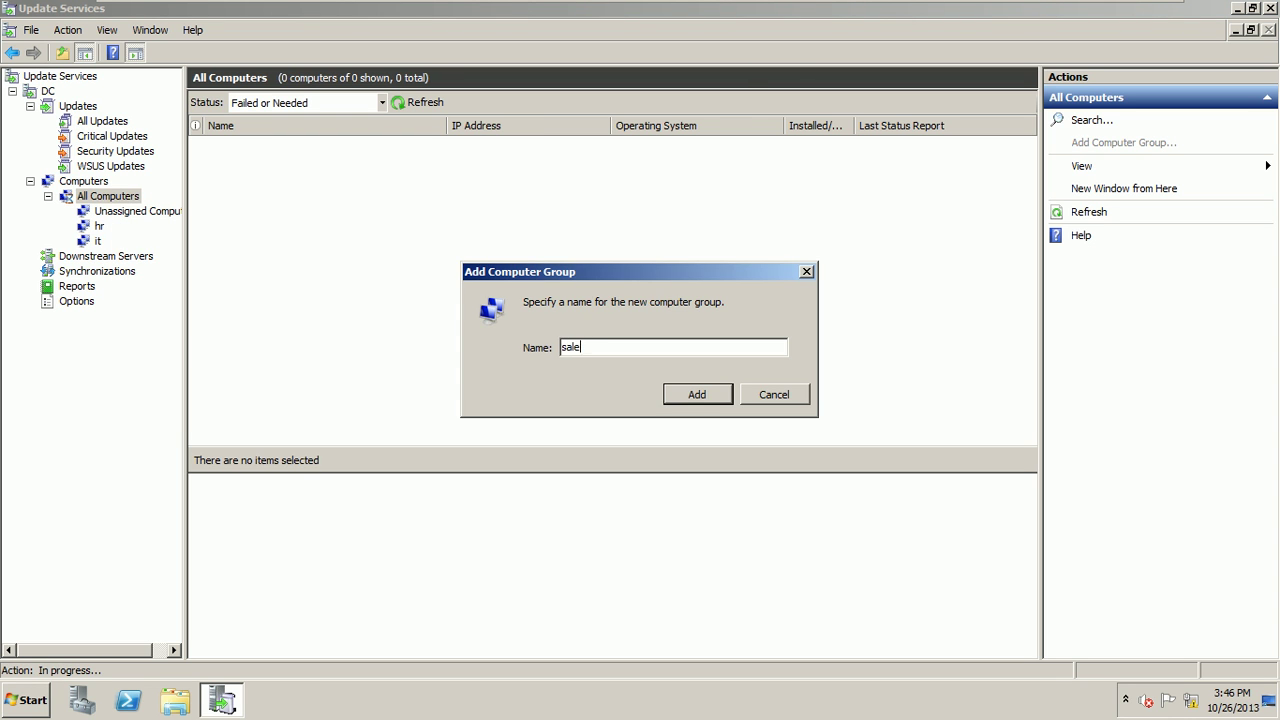
pyautogui.write('s')
pyautogui.press('Return')
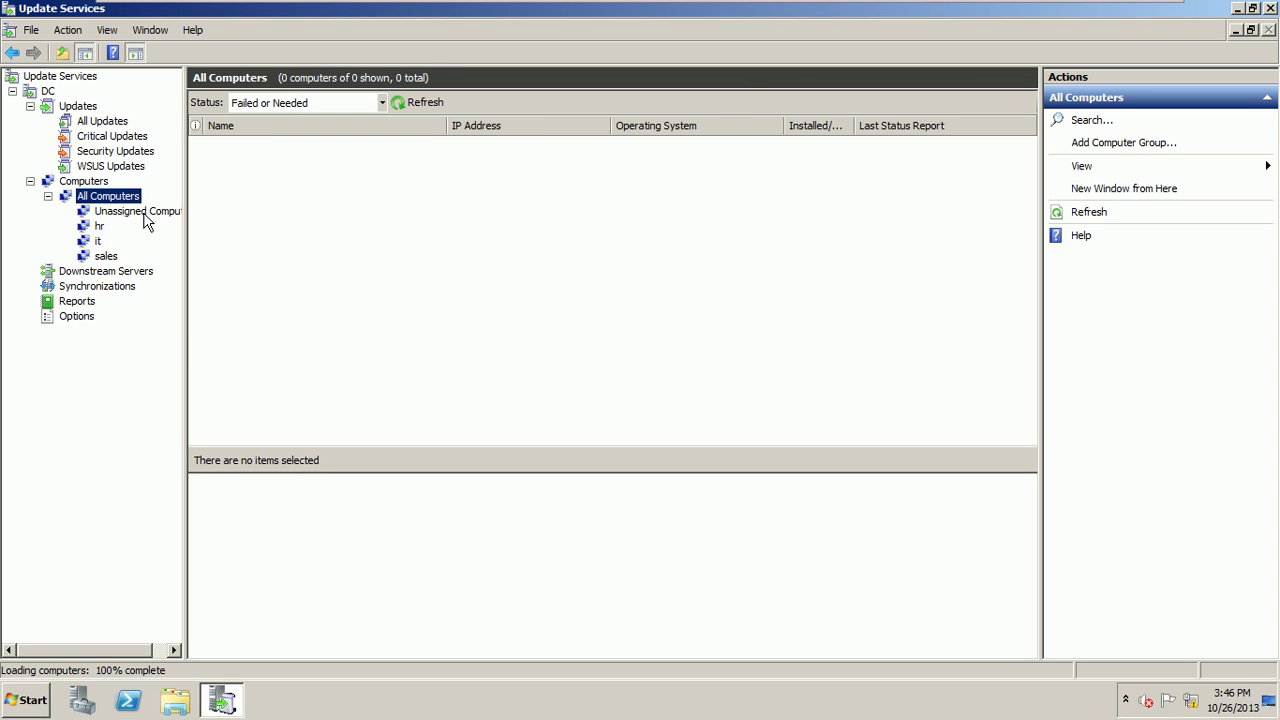
# - Add a computer group named "mark" under All Computers
pyautogui.hotkey('shift', 'F10')
pyautogui.press('Down')
pyautogui.press('Return')
pyautogui.write('ma')
pyautogui.press('Return')
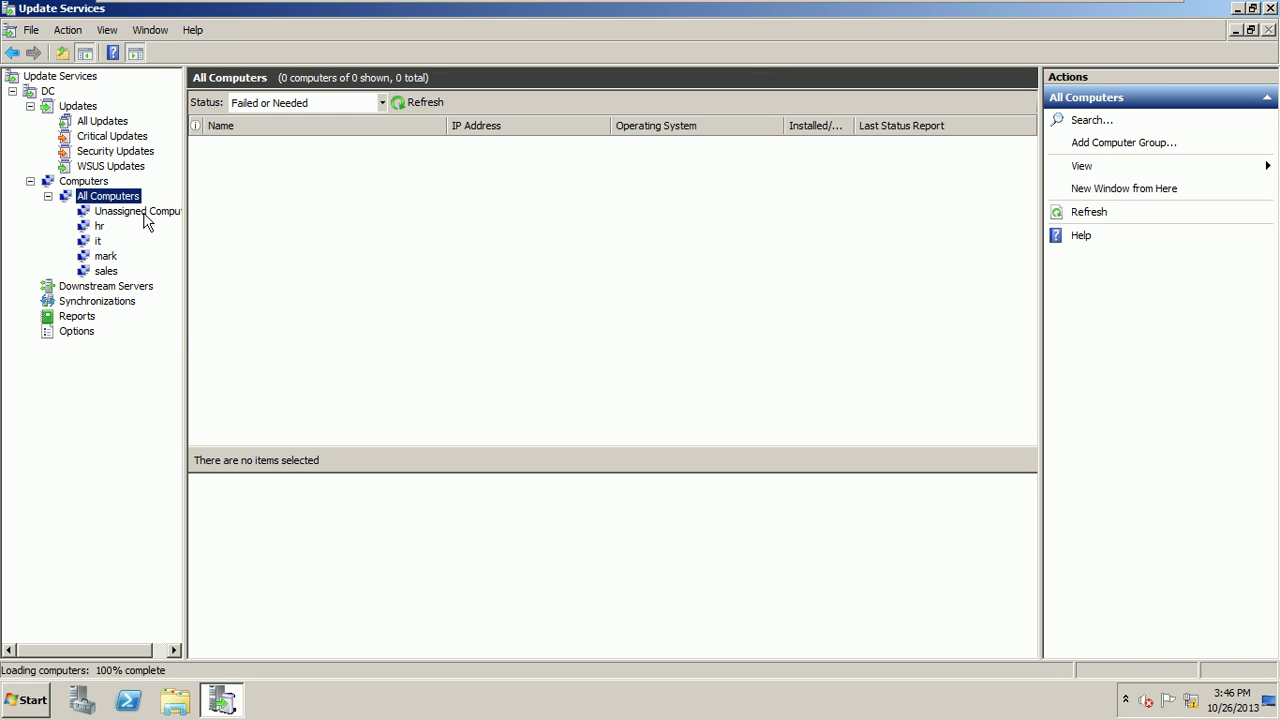
# - Check the Computers overview and filter the hr group by status Failed, Needed and finally Any
pyautogui.click(72, 184)
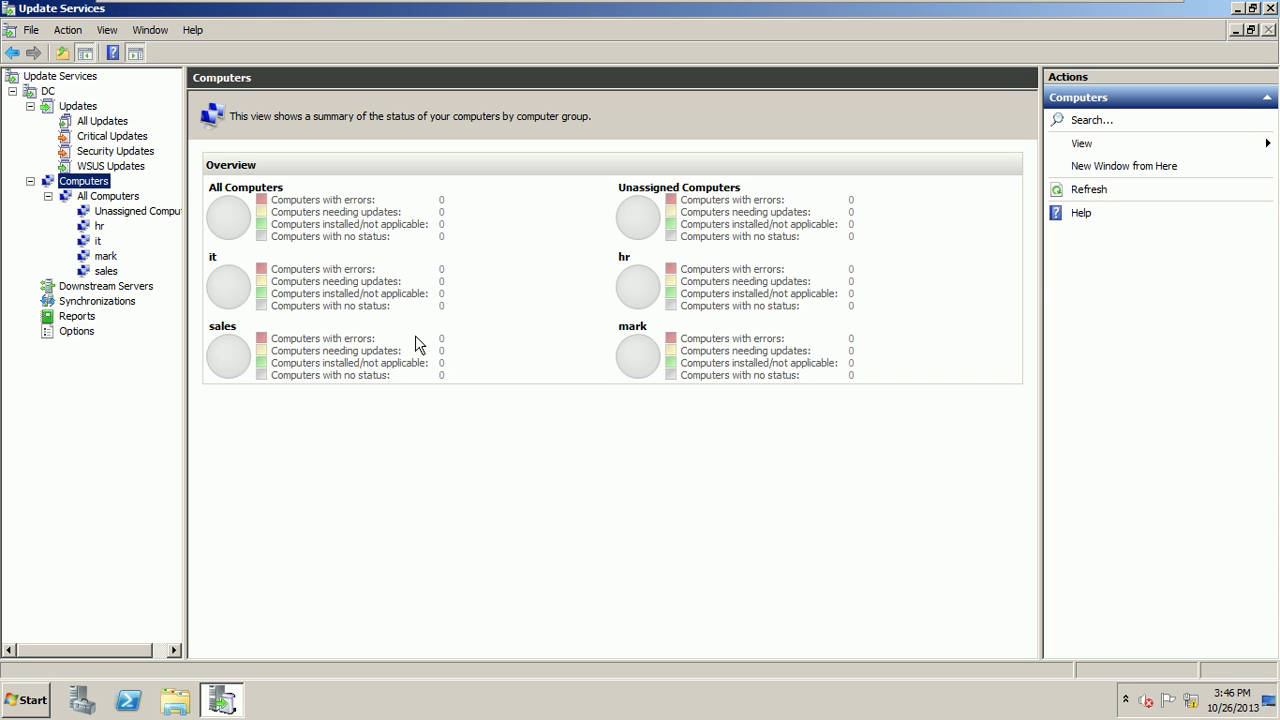
pyautogui.click(100, 227)
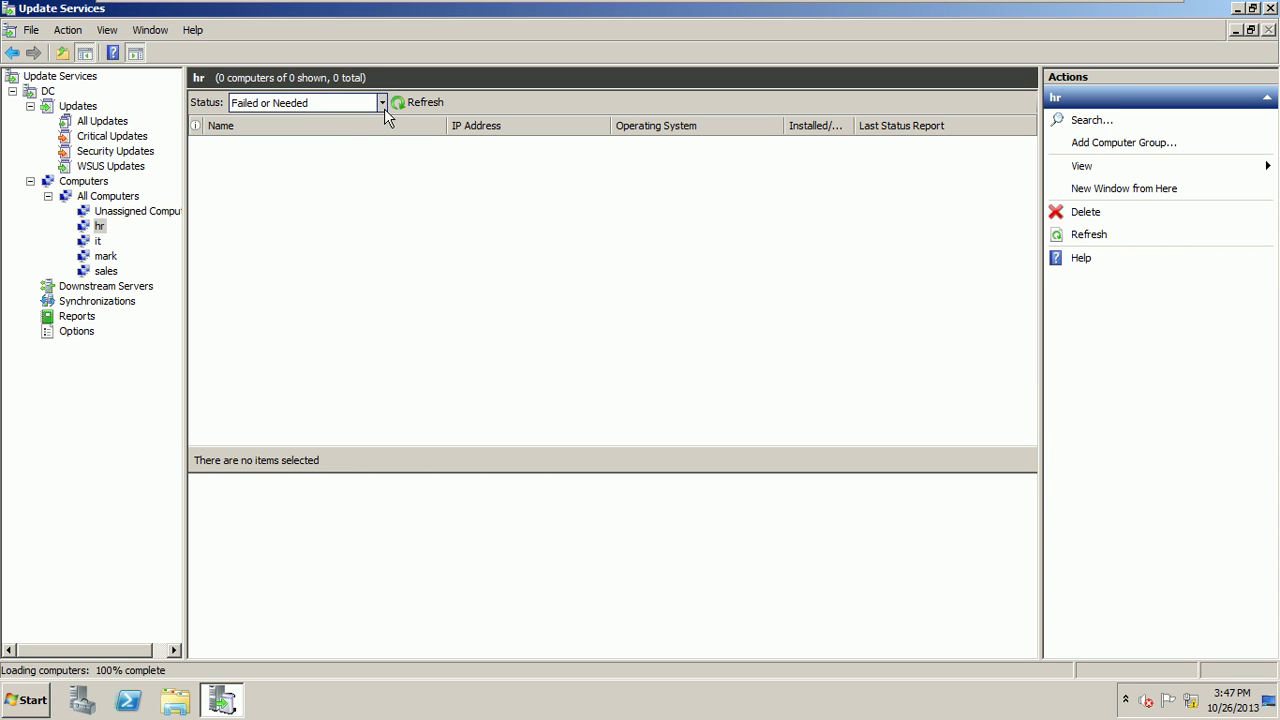
pyautogui.click(382, 103)
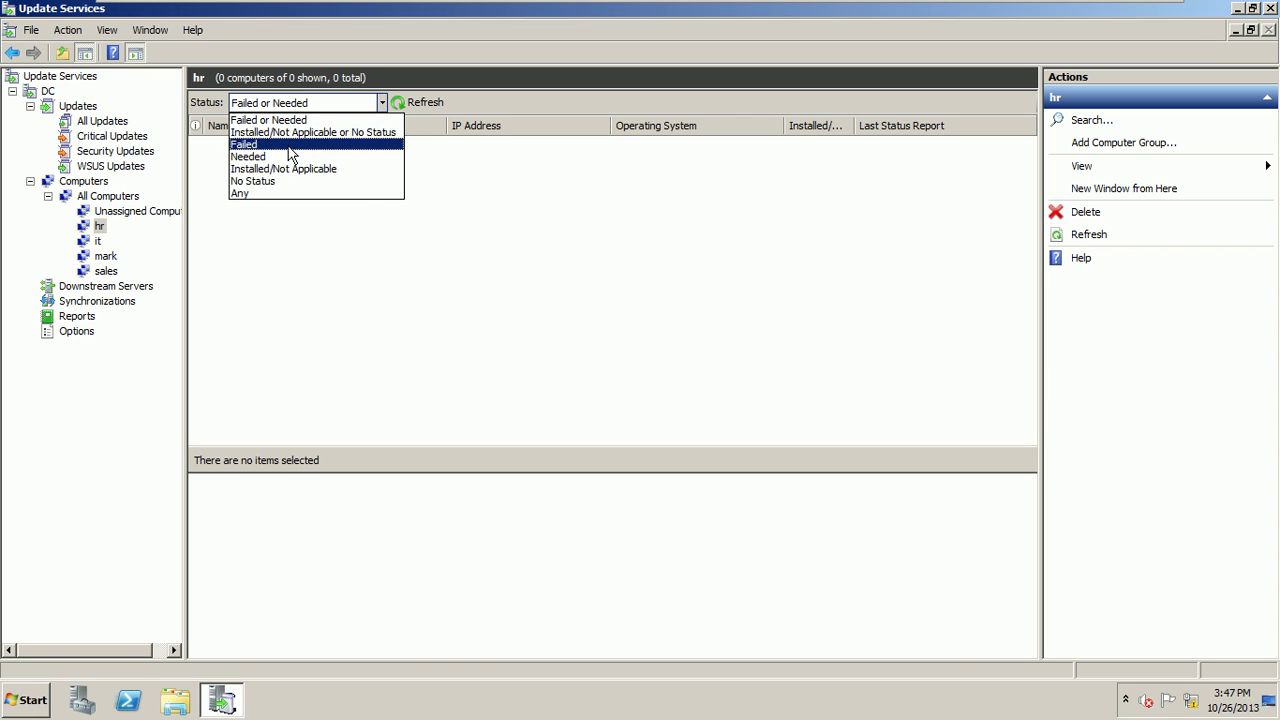
pyautogui.click(318, 144)
pyautogui.click(382, 103)
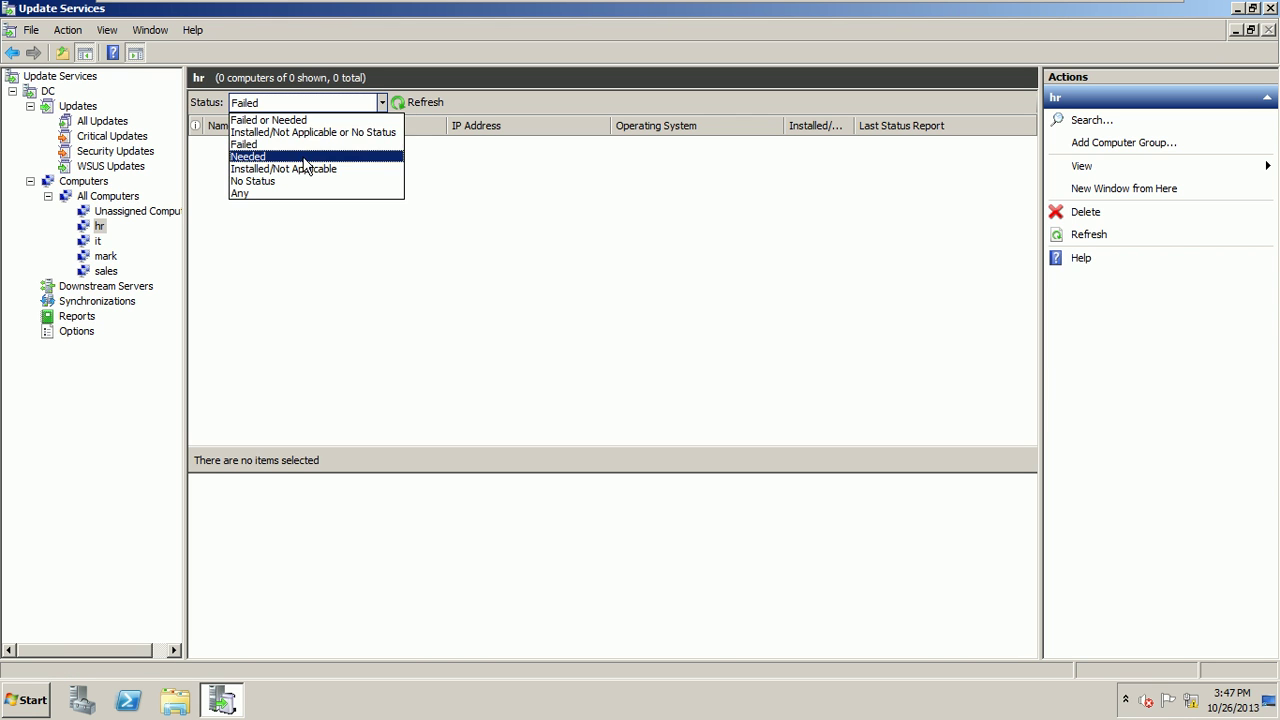
pyautogui.click(304, 157)
pyautogui.click(382, 103)
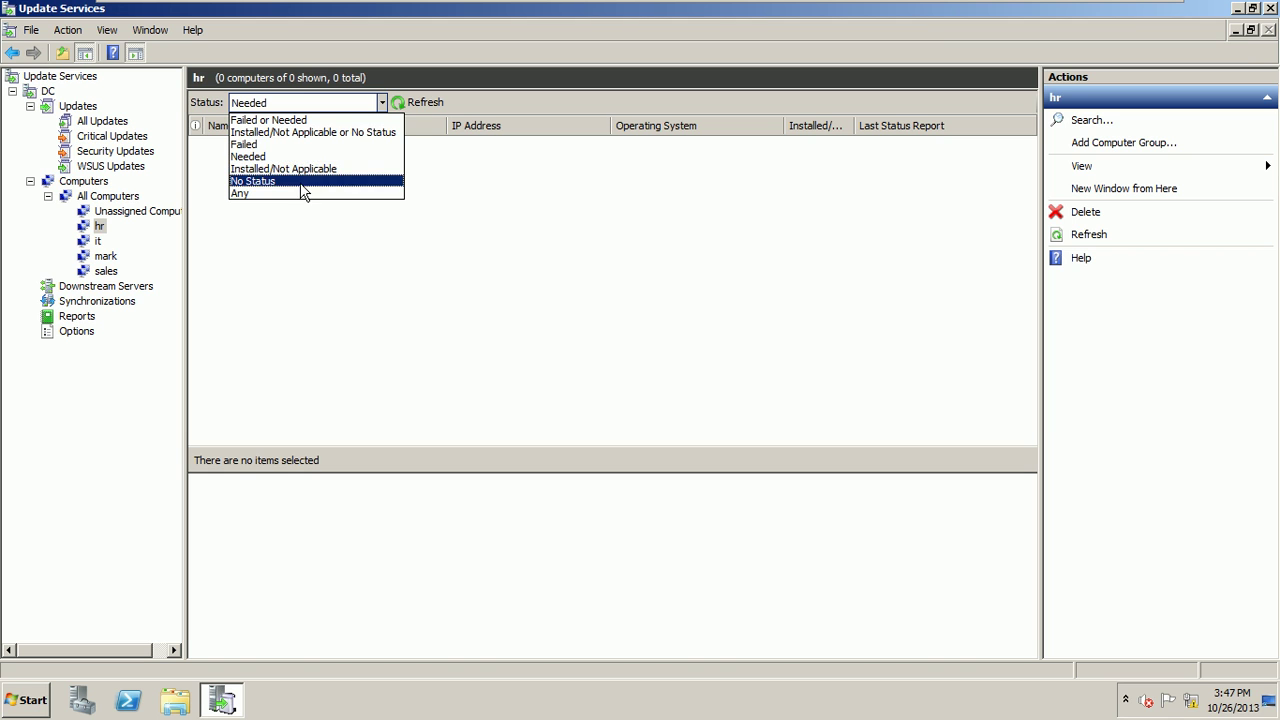
pyautogui.click(300, 194)
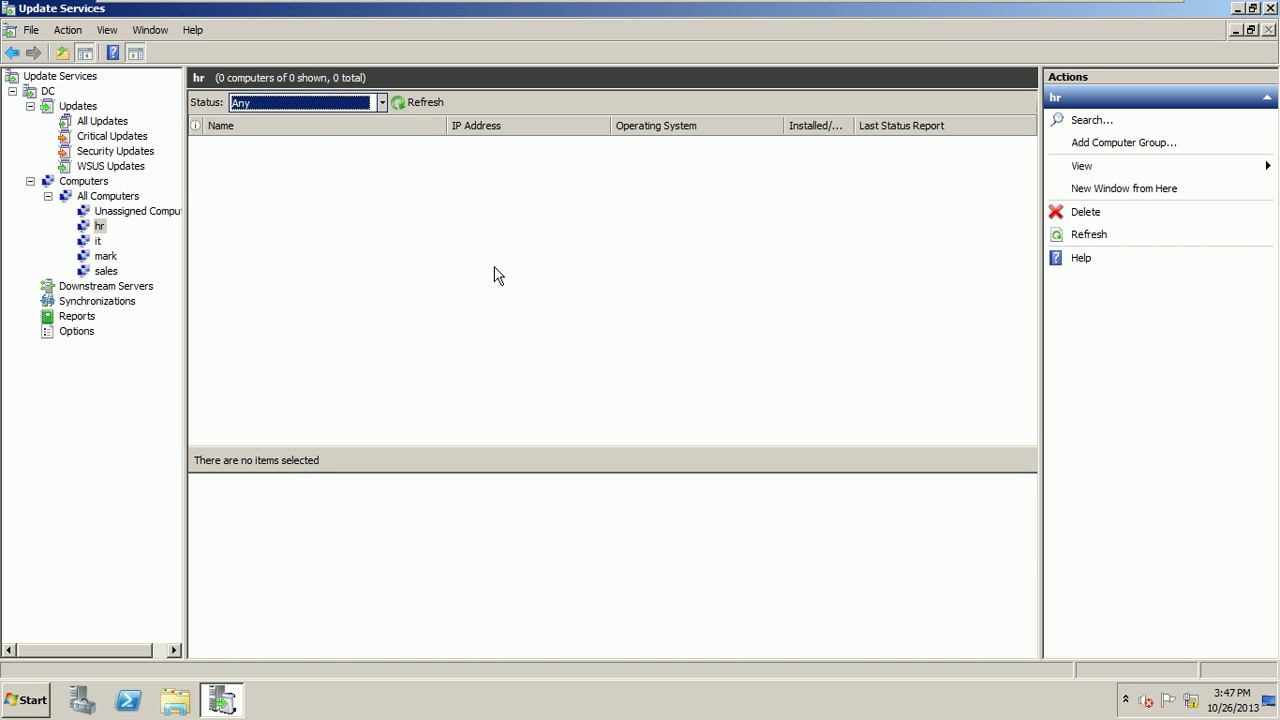
# - Collapse the Updates and Computers branches and view the Downstream Servers list
pyautogui.click(30, 106)
pyautogui.click(29, 121)
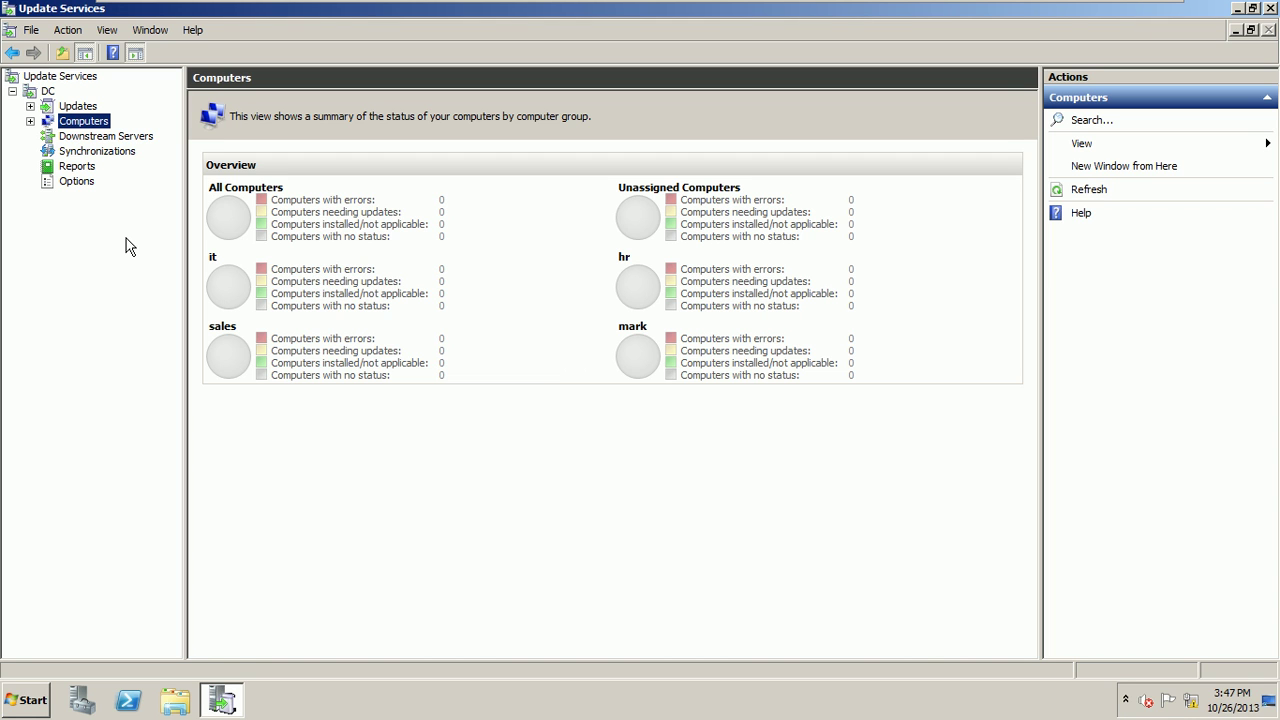
pyautogui.click(89, 137)
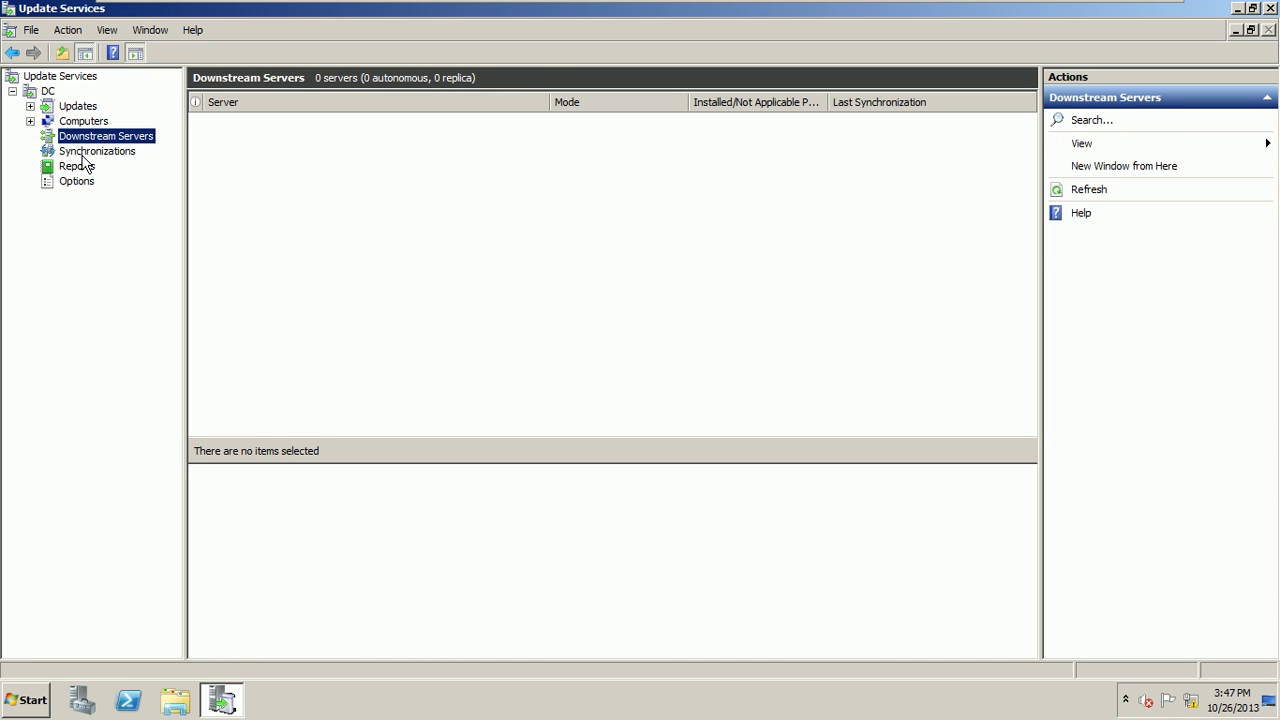
# - View the Synchronizations list and look at the settings offered by its Synchronization Options
pyautogui.click(86, 152)
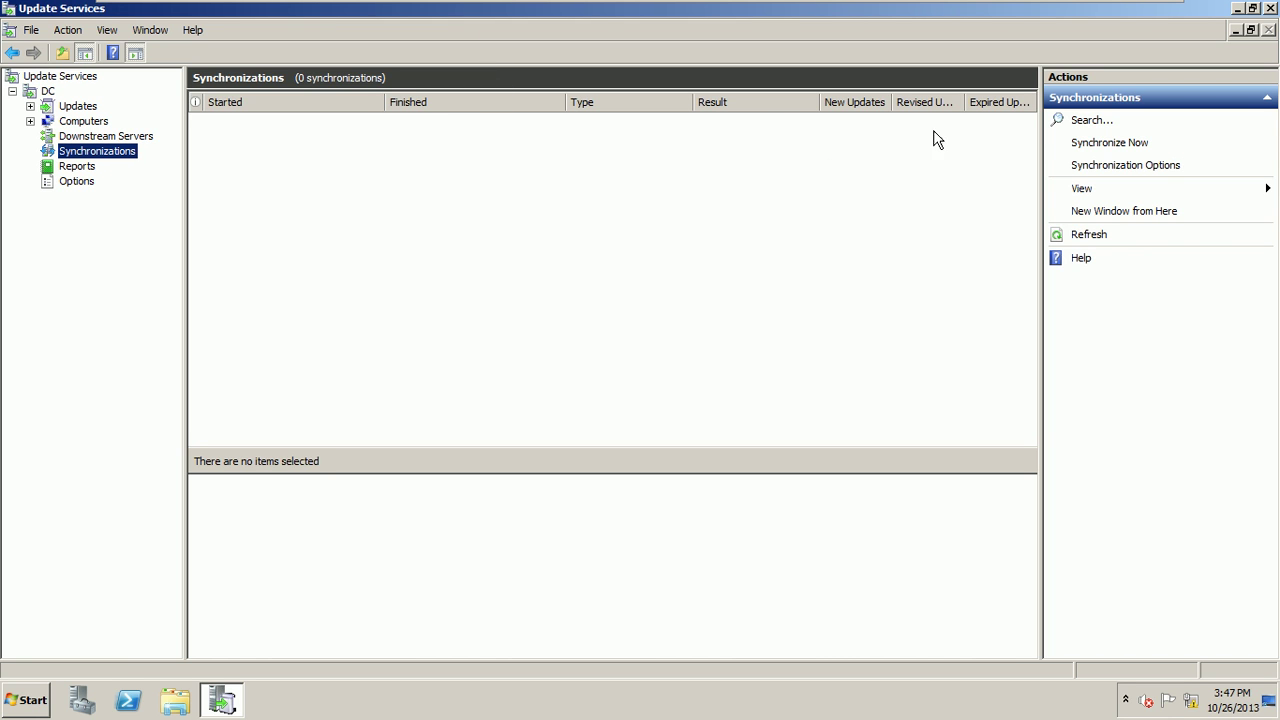
pyautogui.click(1128, 168)
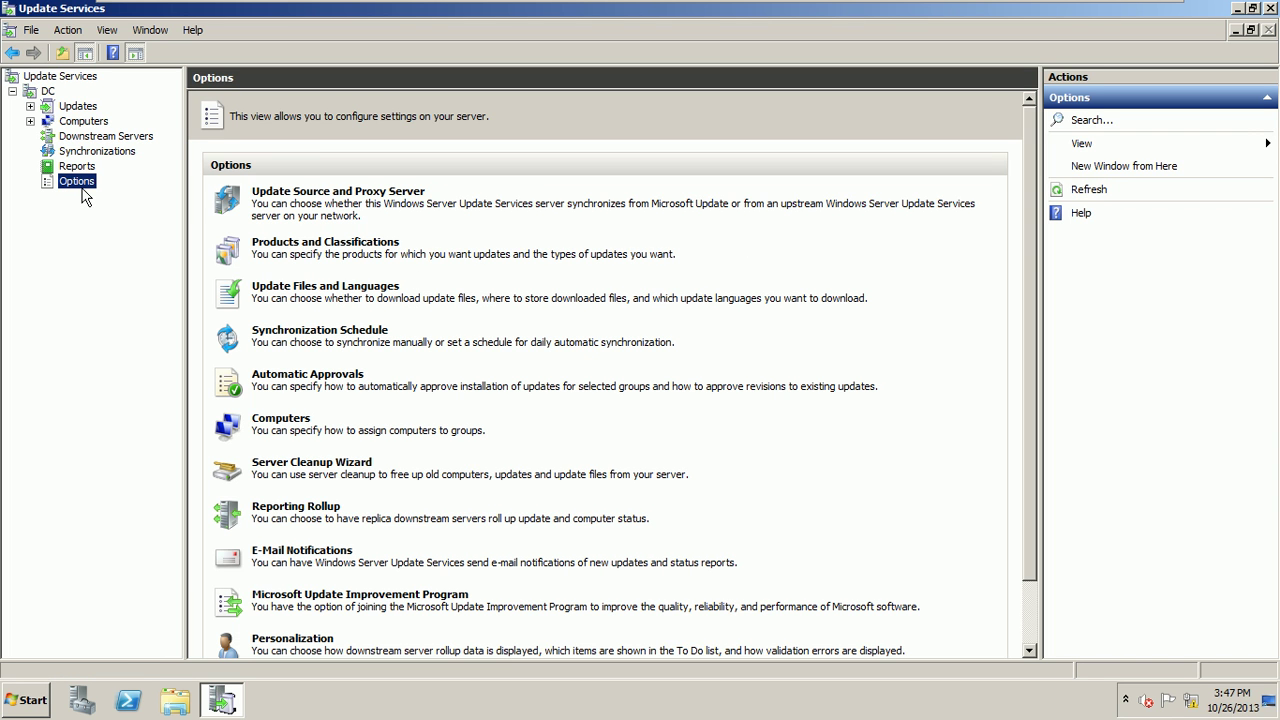
pyautogui.click(90, 151)
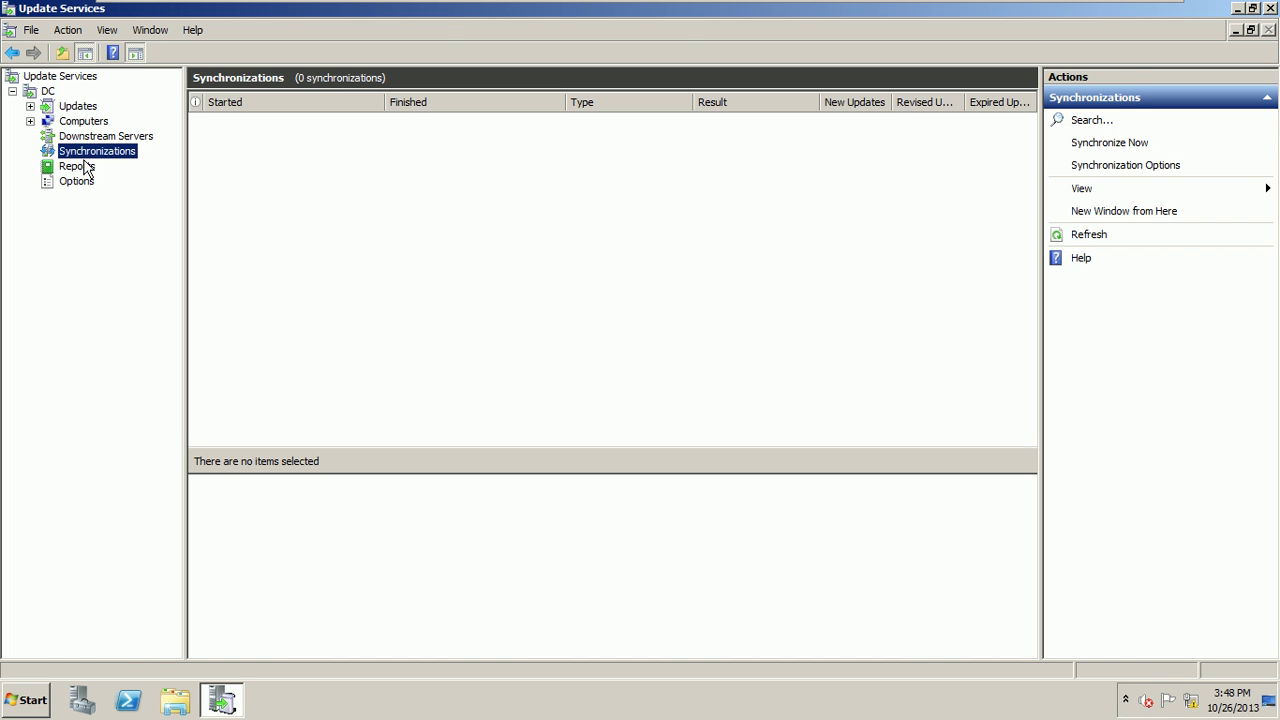
# - Try to open the Update Detailed Status report from Reports, and exit the virtual machine's full-screen view
pyautogui.click(80, 166)
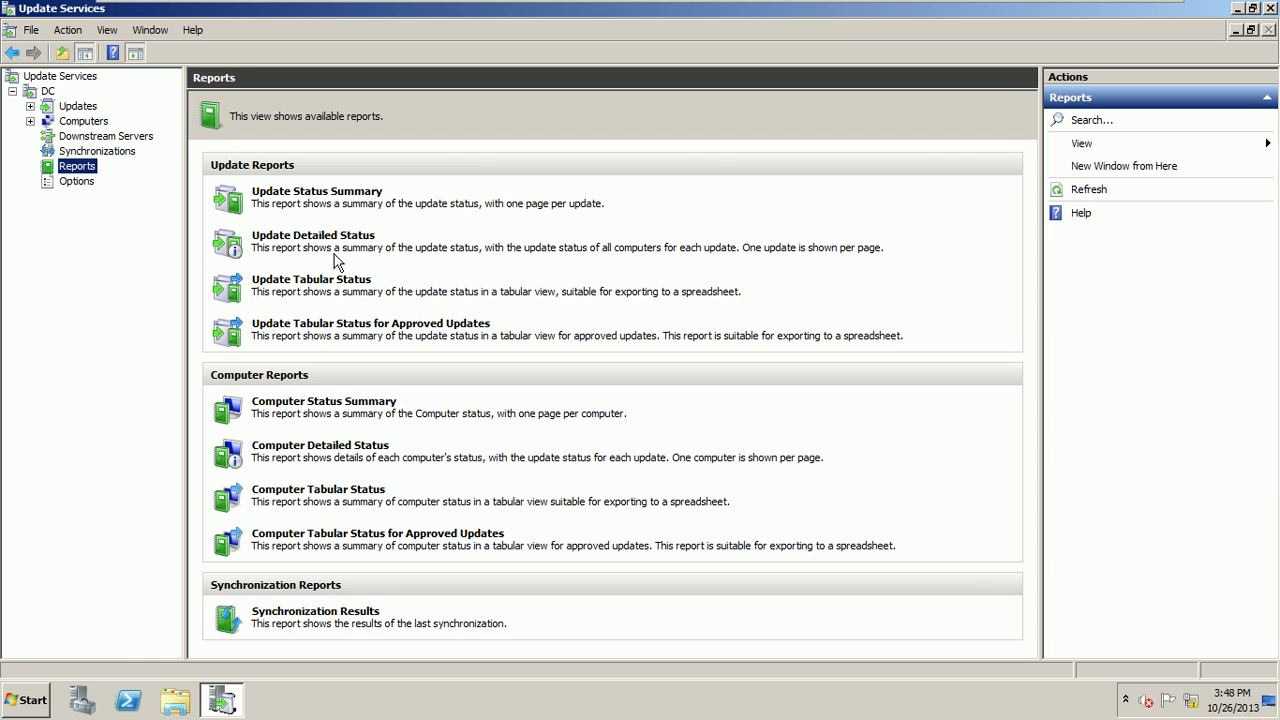
pyautogui.click(316, 245)
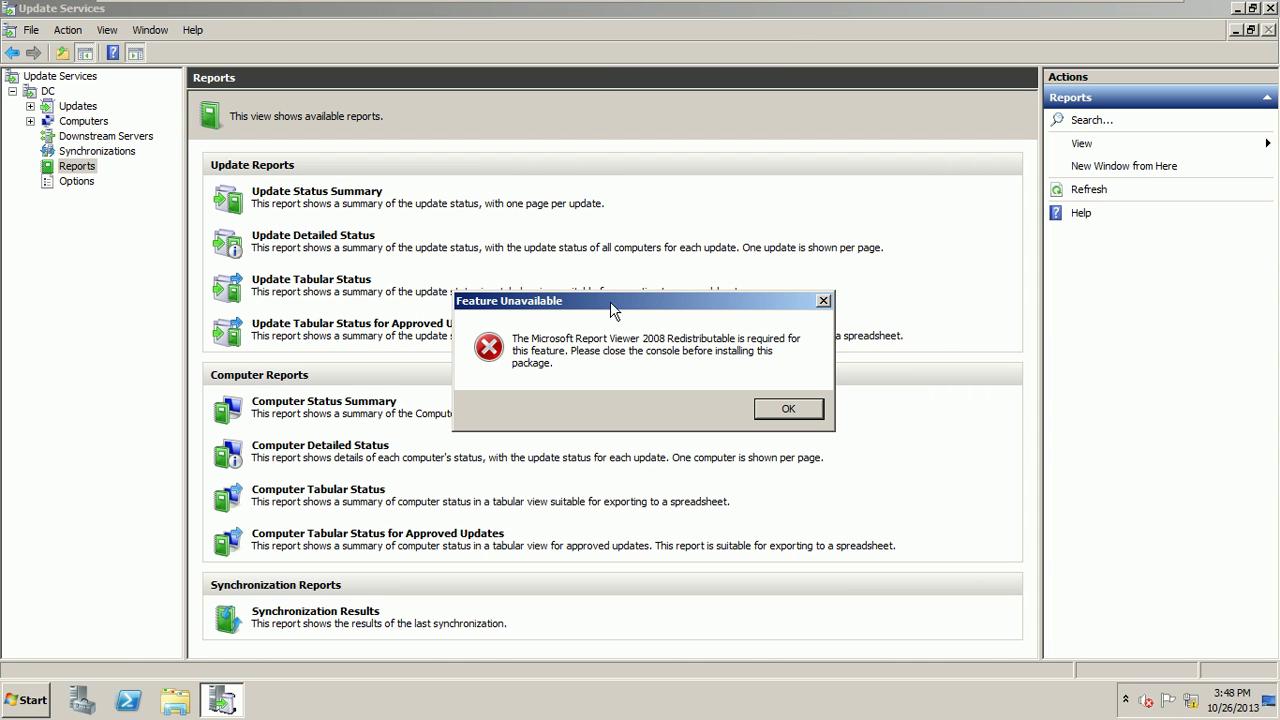
pyautogui.click(787, 408)
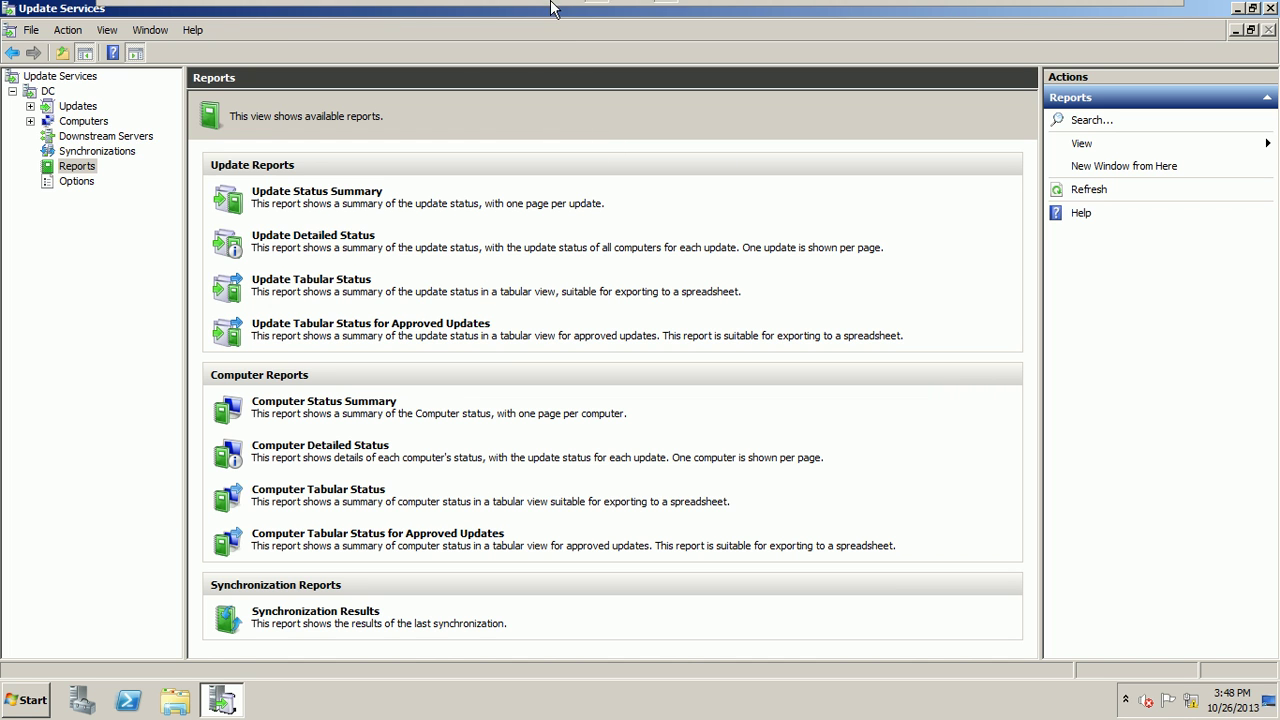
pyautogui.click(597, 41)
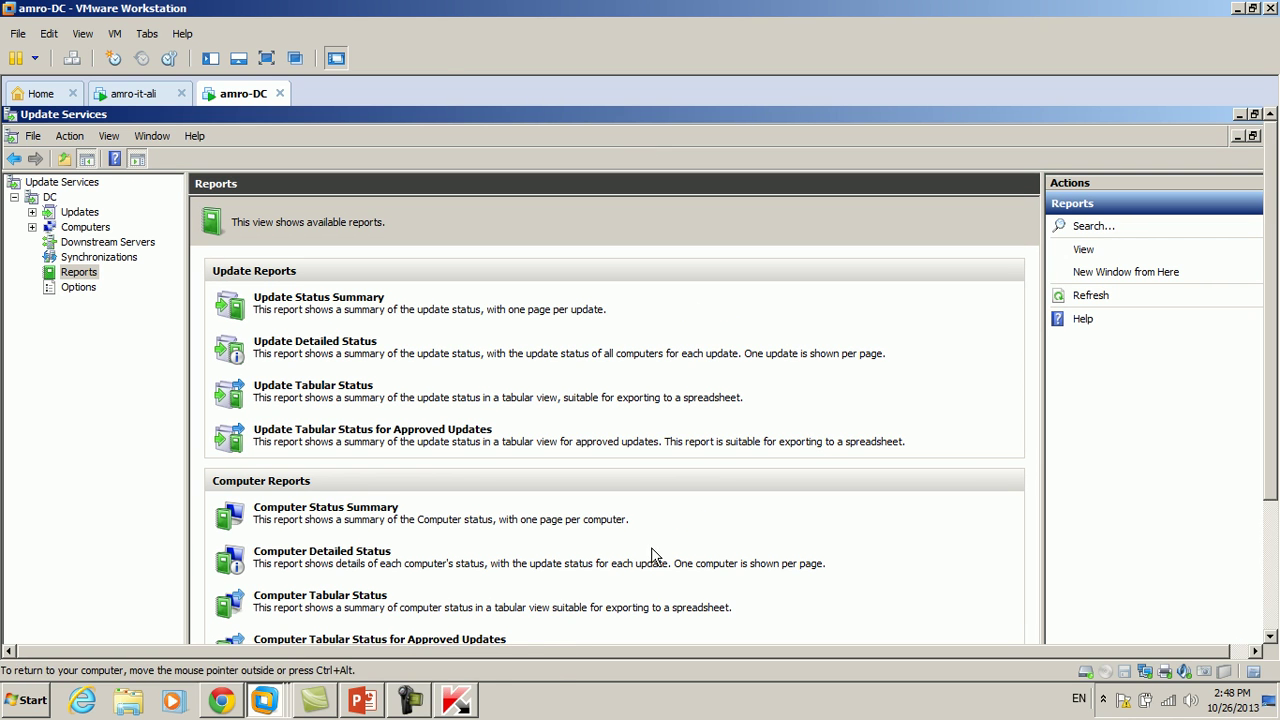
# - Review the Update Source and Proxy Server options, trying synchronization from another WSUS server and restoring Microsoft Update, and cancel
pyautogui.click(412, 705)
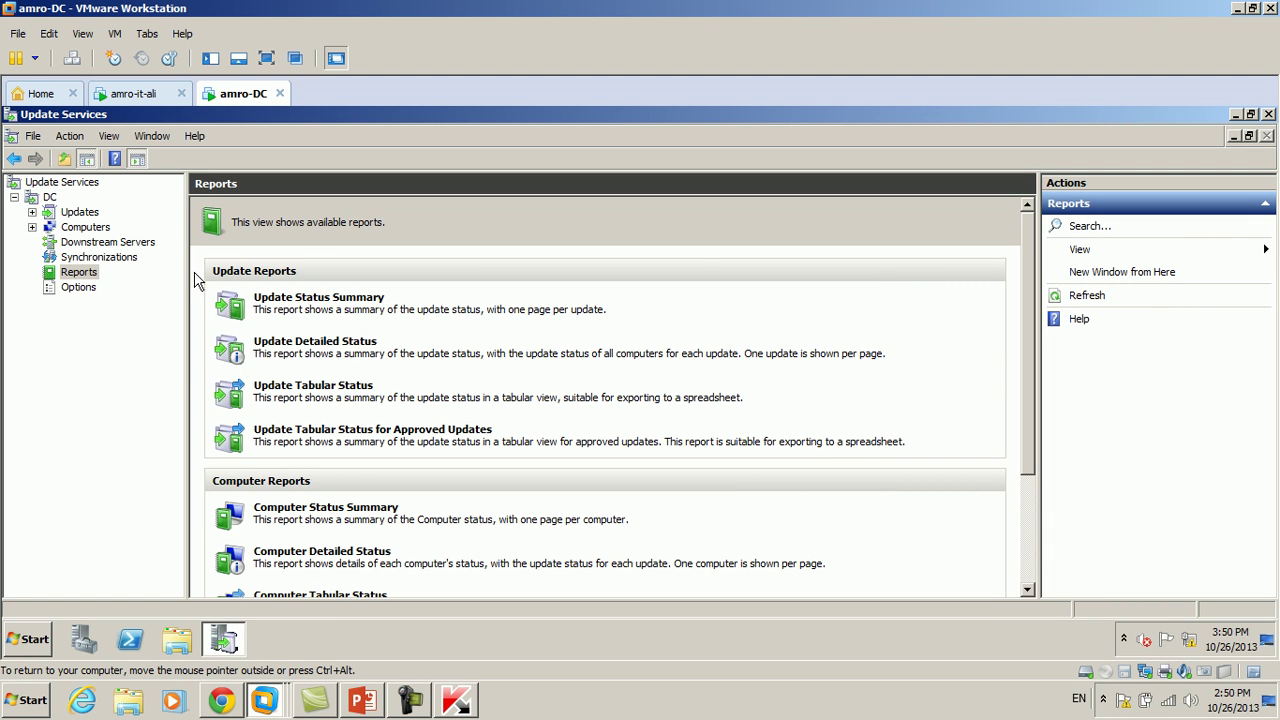
pyautogui.click(84, 289)
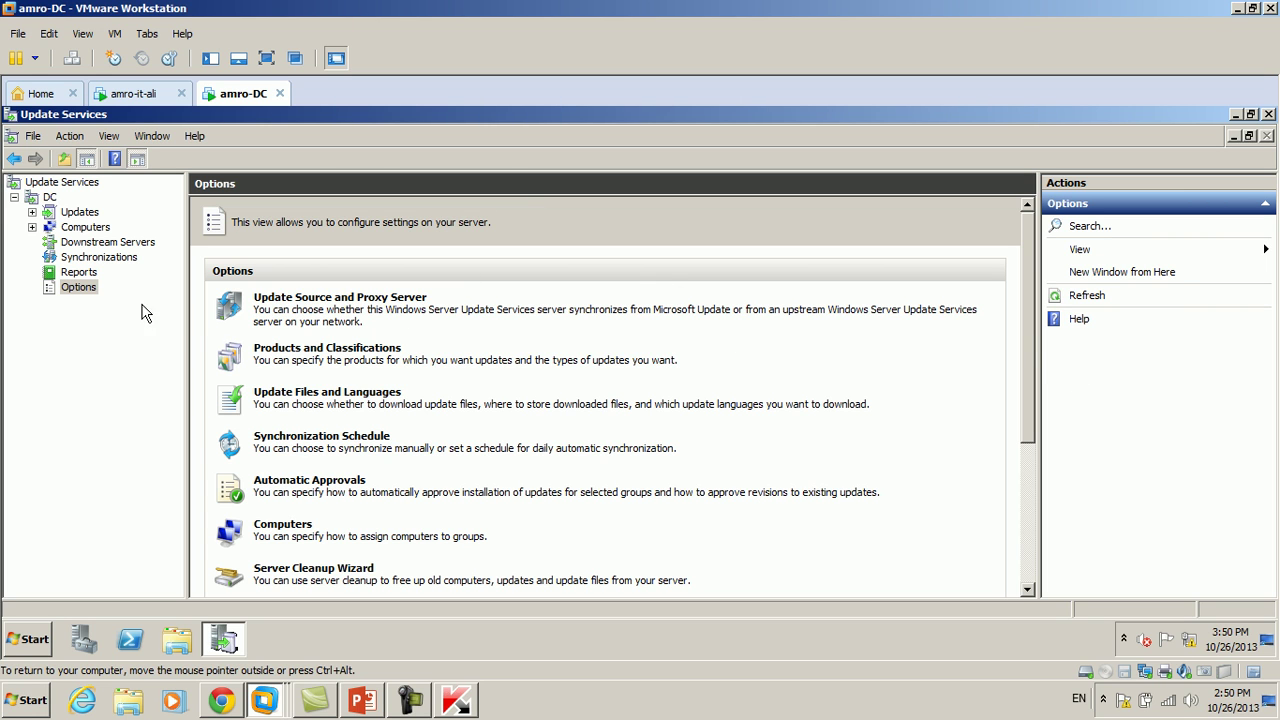
pyautogui.click(377, 305)
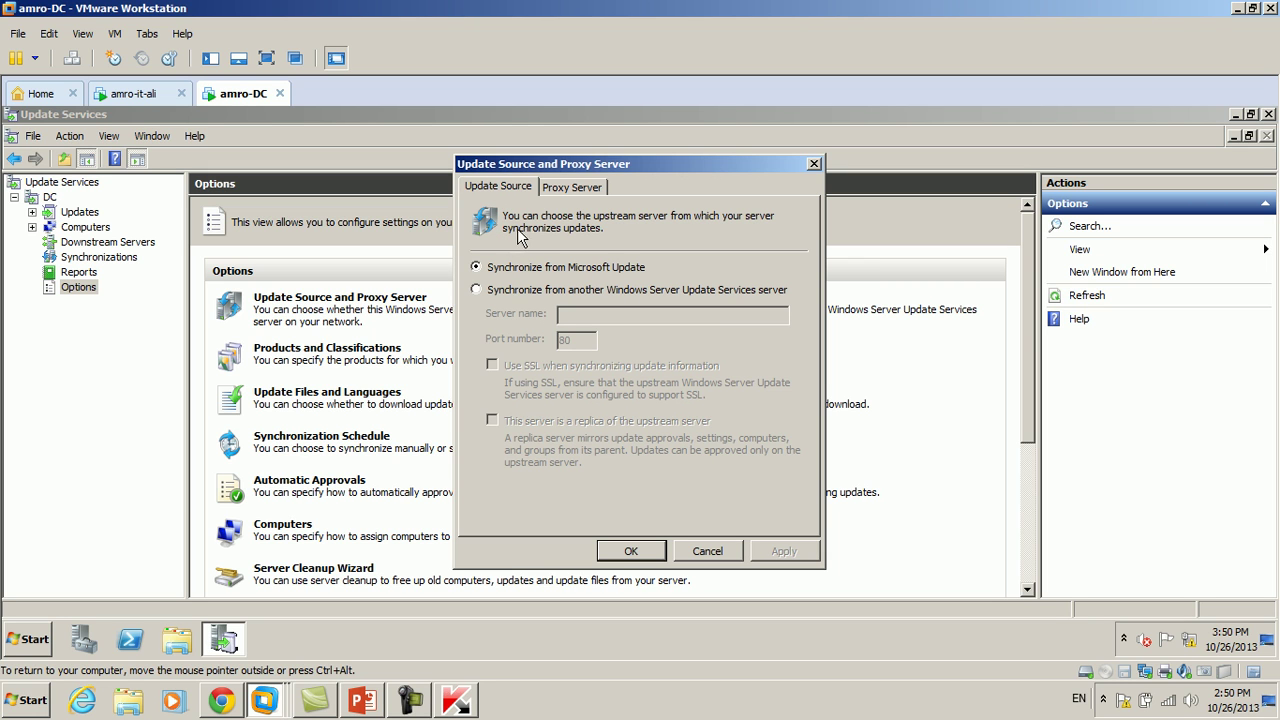
pyautogui.click(476, 289)
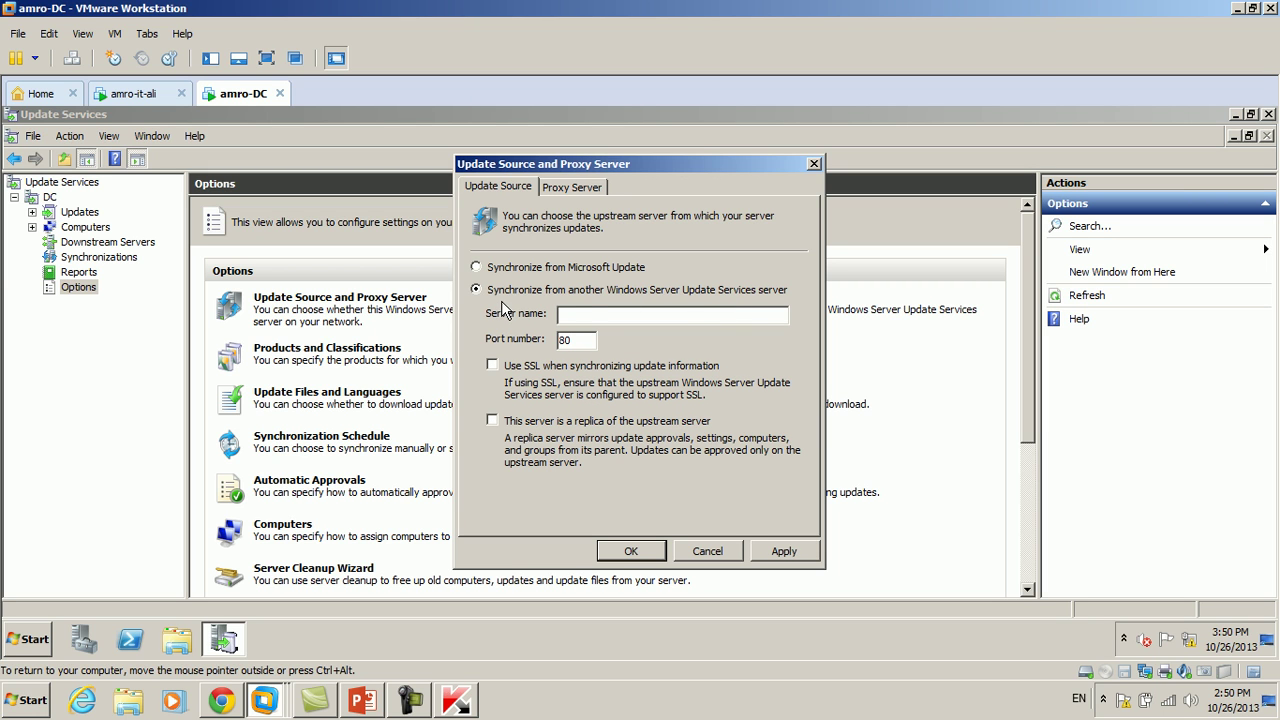
pyautogui.click(589, 316)
pyautogui.click(545, 268)
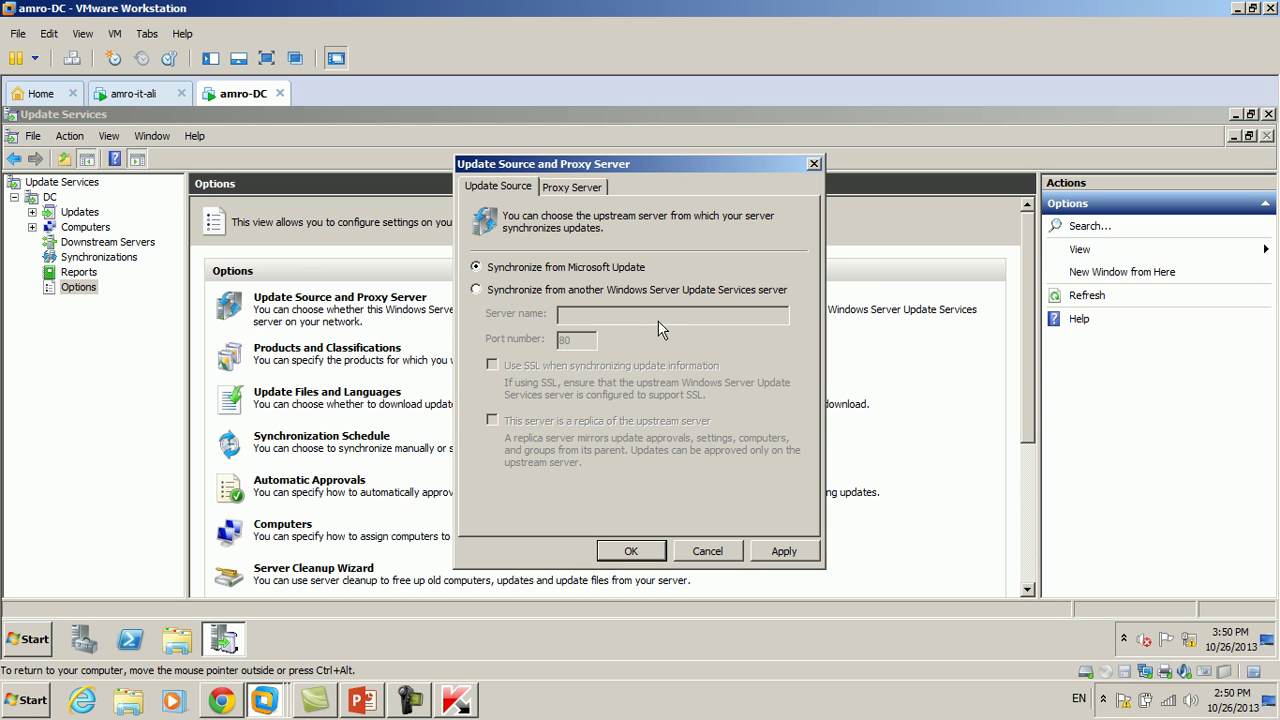
pyautogui.click(573, 189)
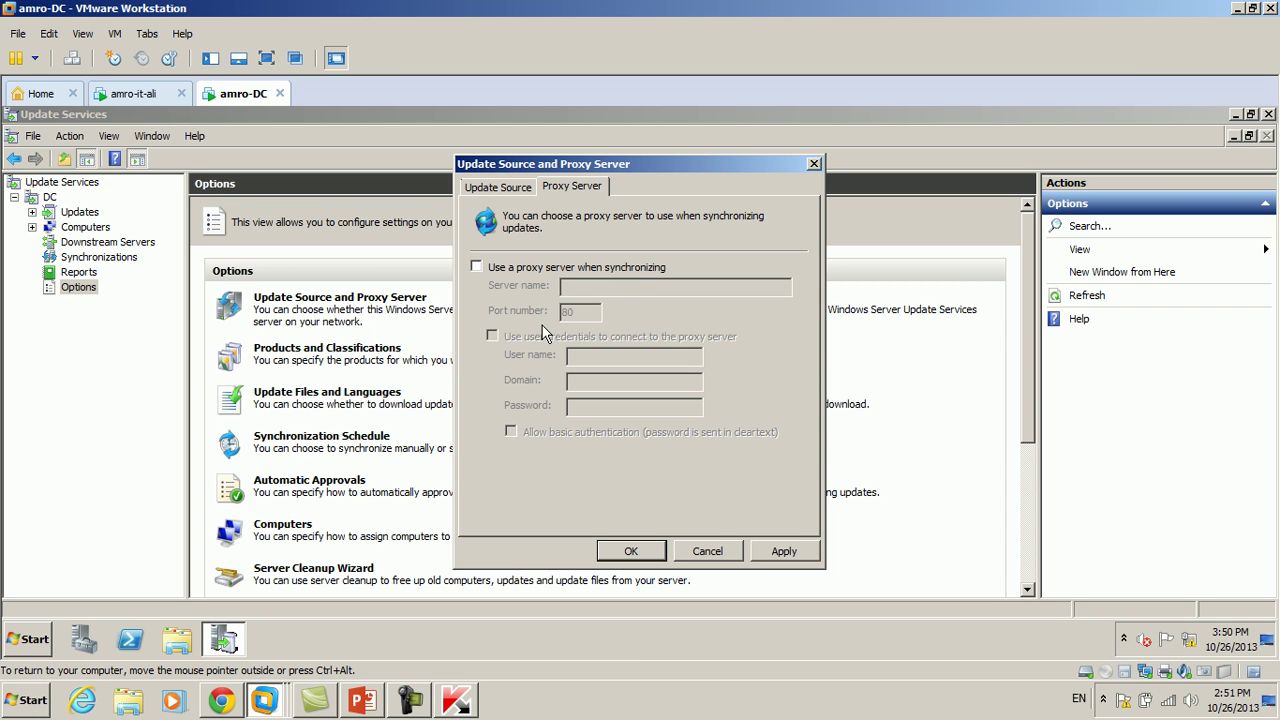
pyautogui.click(703, 540)
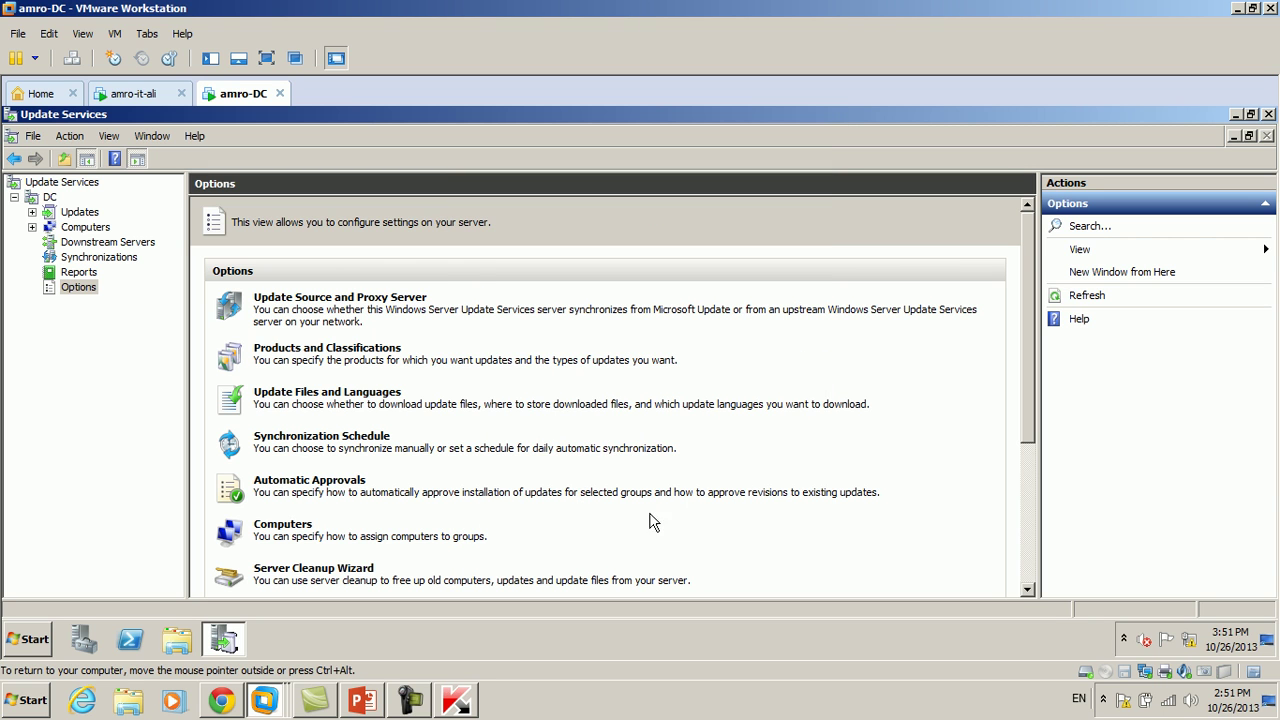
# - Limit the synchronized products to Exchange Server 2003, Office 2003, Windows Server 2003 family and Windows XP family
pyautogui.click(331, 349)
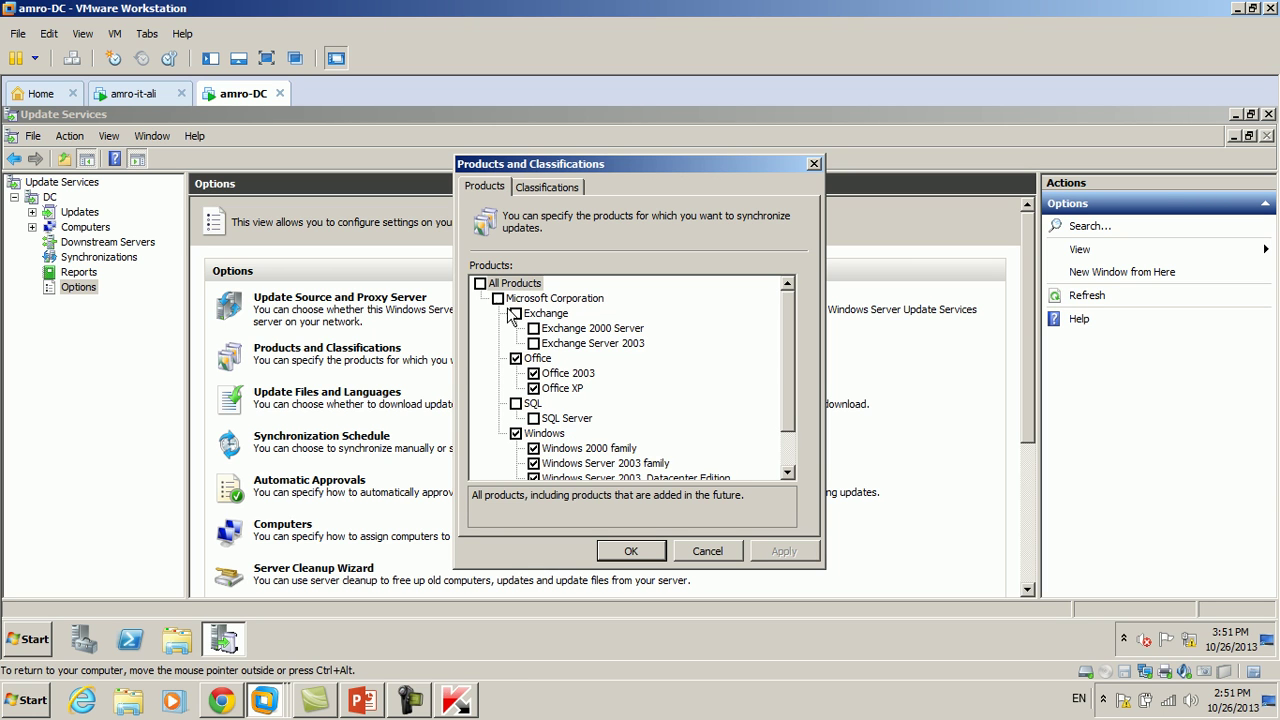
pyautogui.click(516, 358)
pyautogui.scroll(-1, 789, 365)
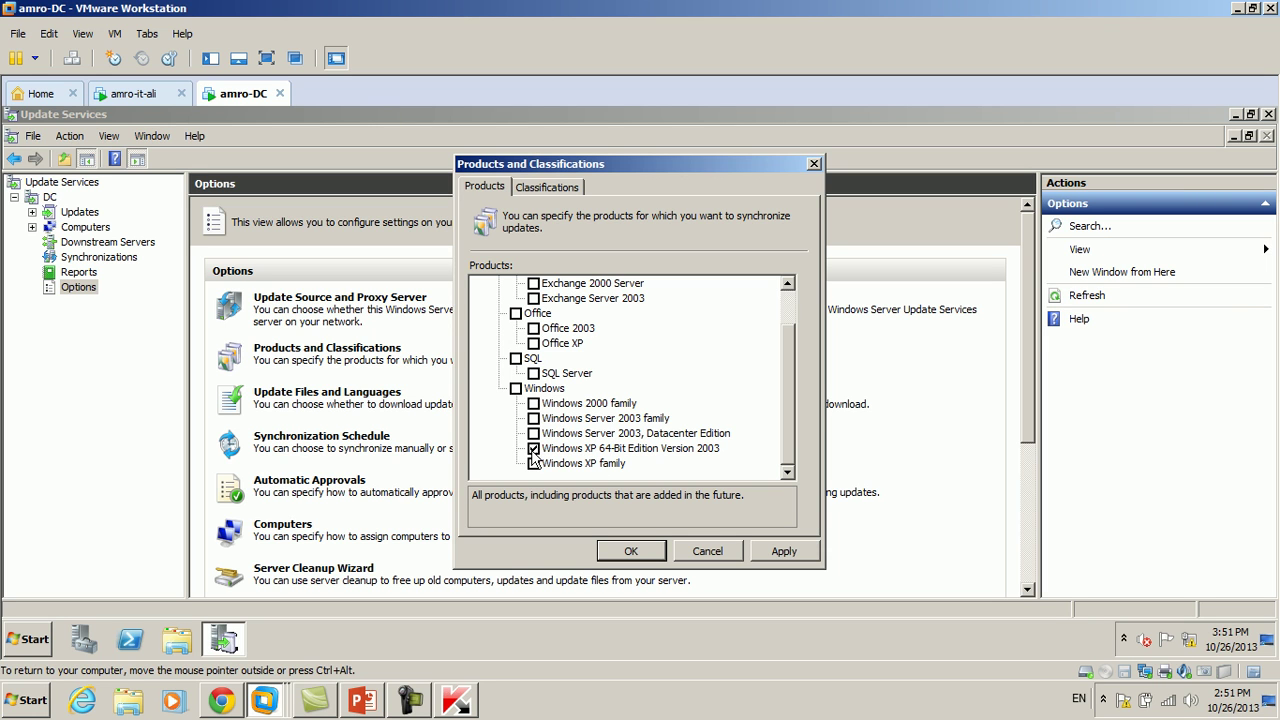
pyautogui.click(534, 420)
pyautogui.click(534, 464)
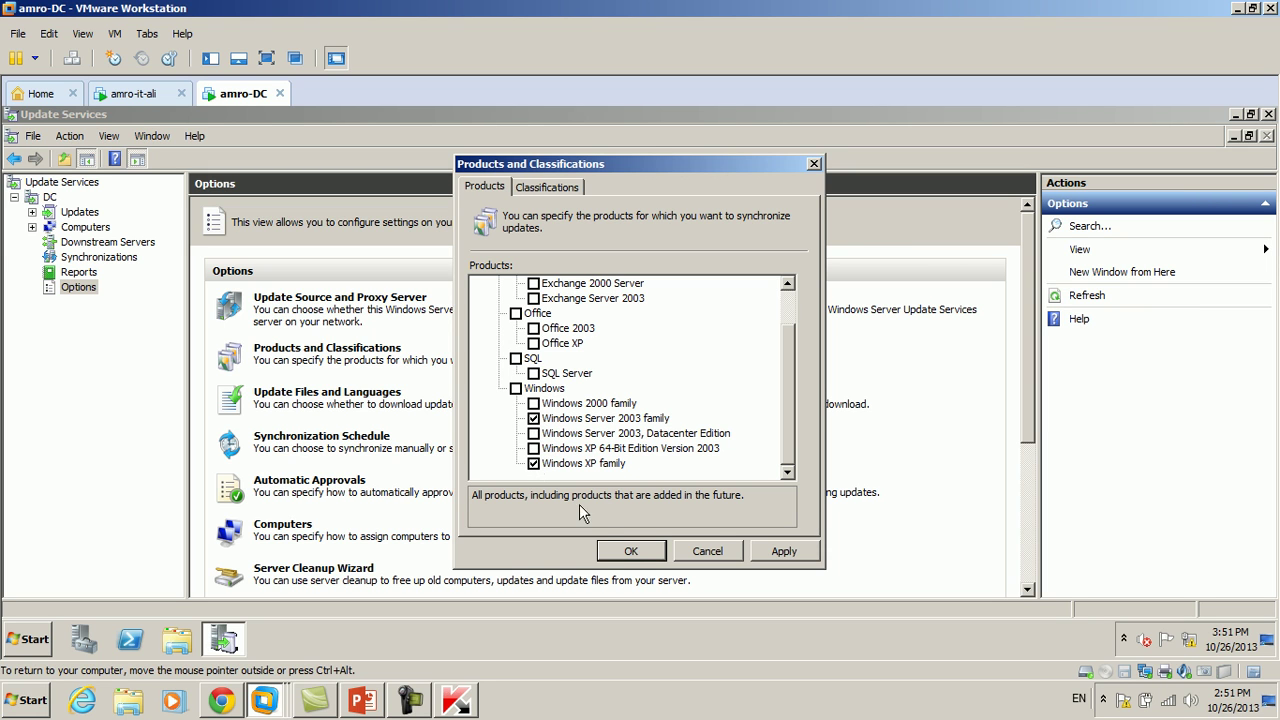
pyautogui.click(530, 314)
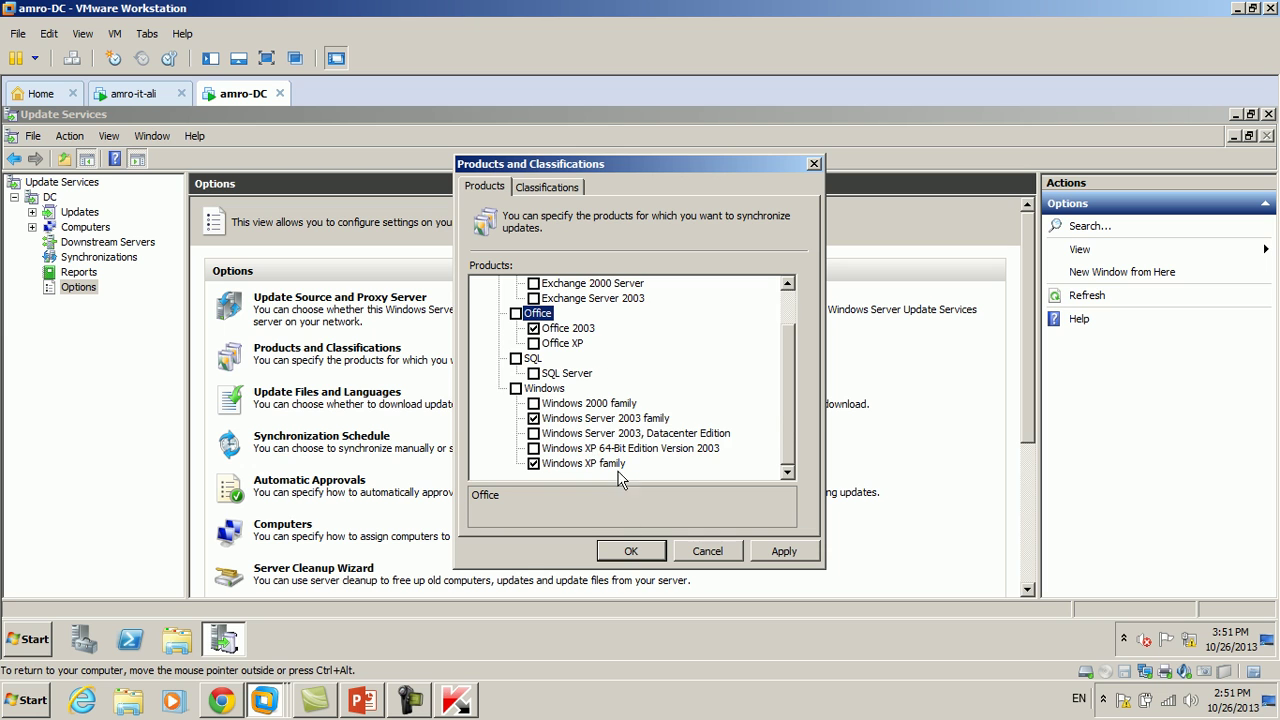
pyautogui.scroll(1, 600, 318)
pyautogui.click(534, 343)
pyautogui.click(631, 550)
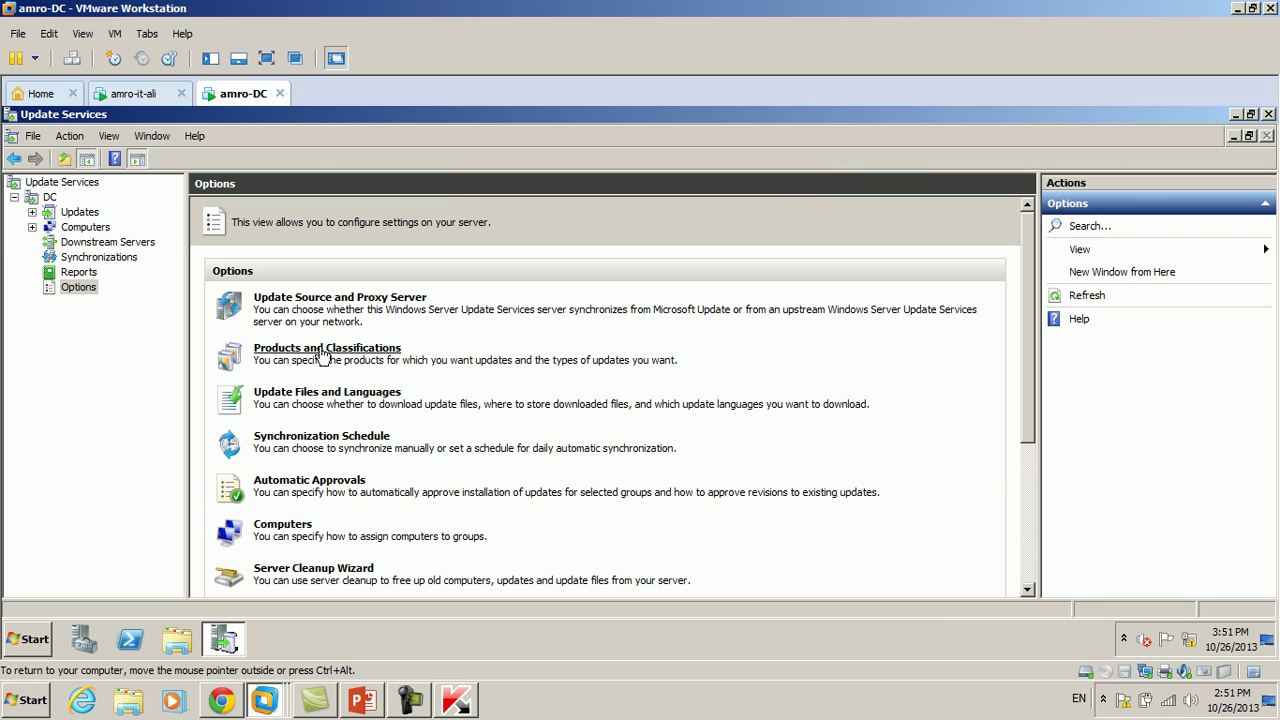
# - Add Drivers, Feature Packs and Tools to the update classifications in Products and Classifications, and save
pyautogui.click(322, 360)
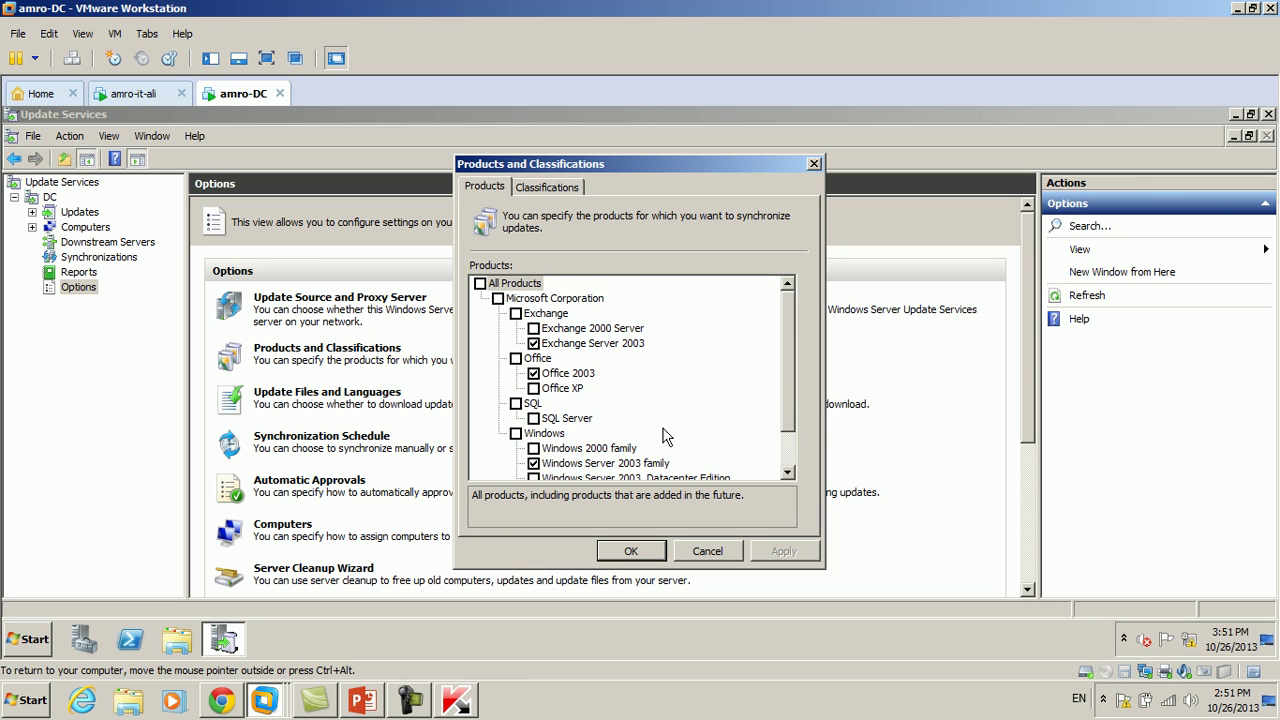
pyautogui.moveTo(789, 401); pyautogui.dragTo(826, 487)
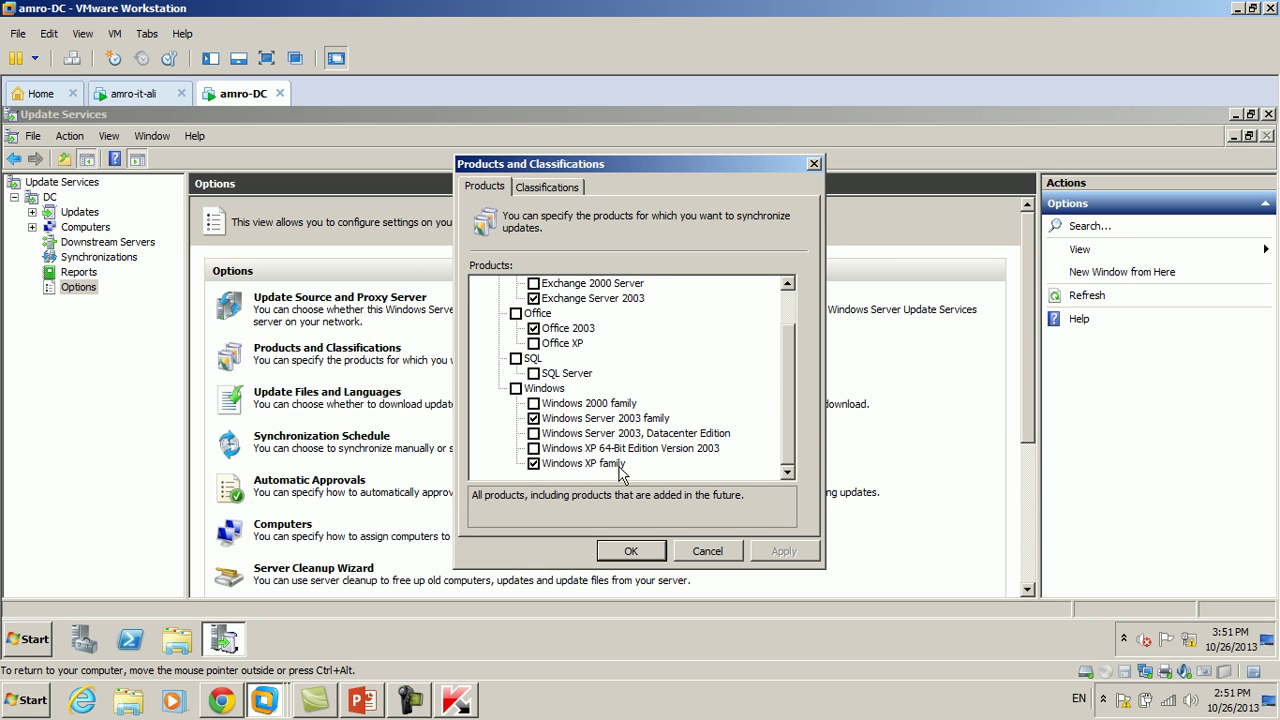
pyautogui.click(556, 180)
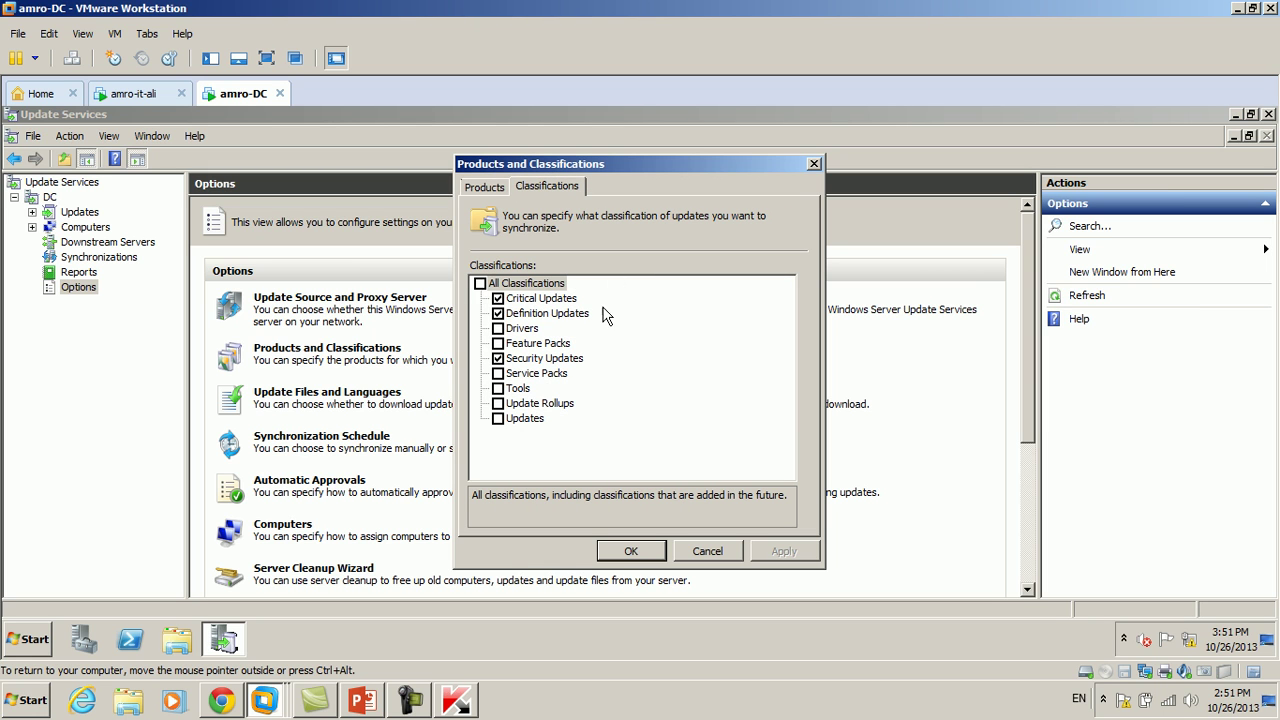
pyautogui.click(508, 331)
pyautogui.click(498, 328)
pyautogui.click(498, 343)
pyautogui.click(498, 388)
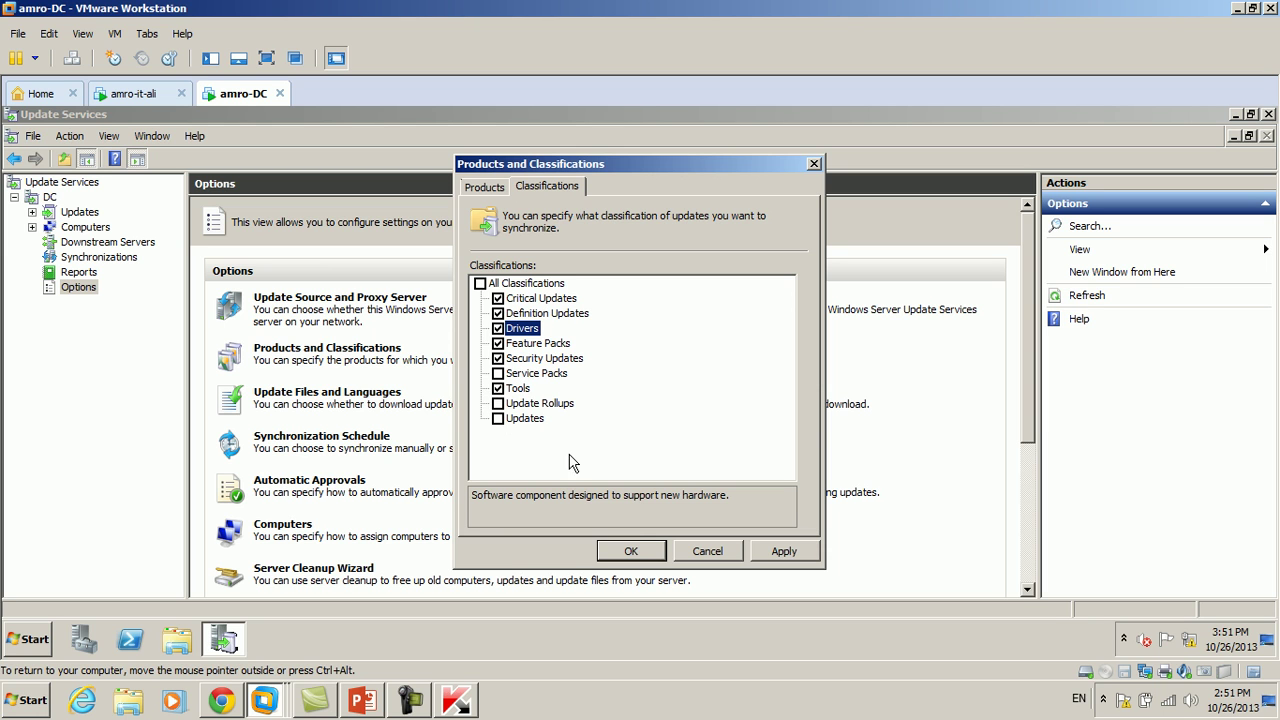
pyautogui.click(772, 549)
pyautogui.click(630, 558)
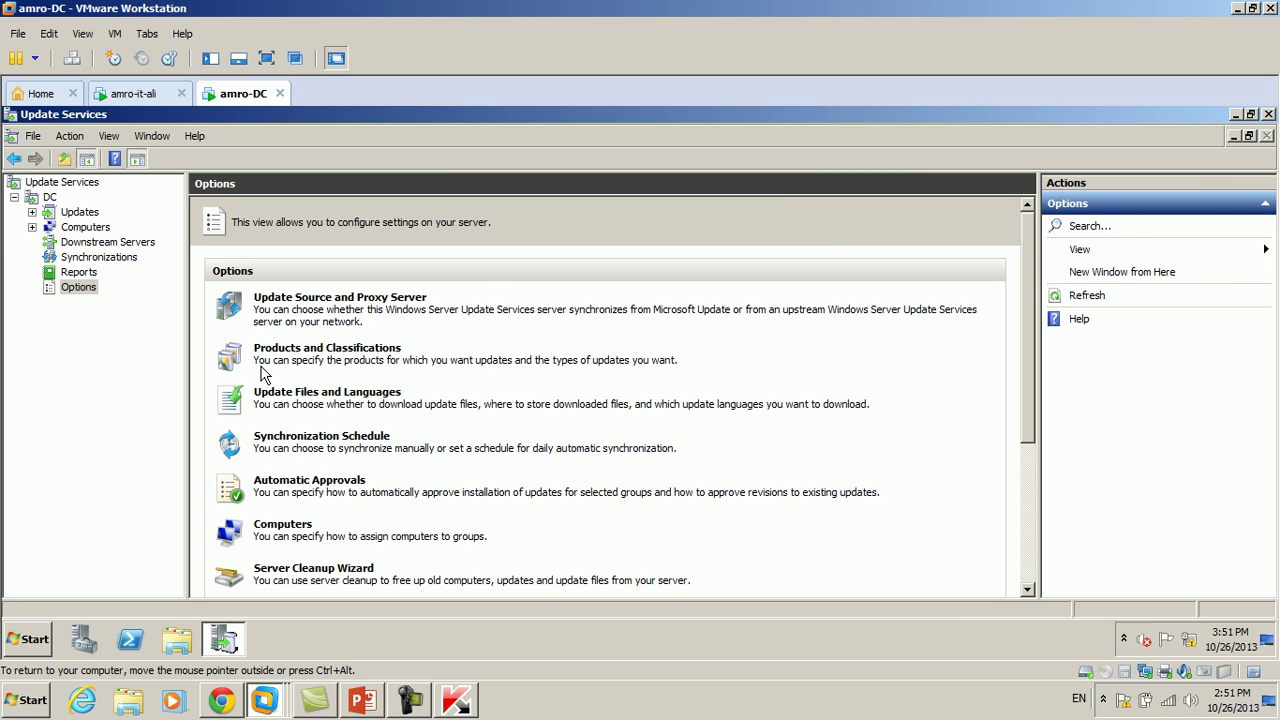
# - In Update Files and Languages, keep update files stored locally on the server and enable downloading express installation files
pyautogui.click(315, 400)
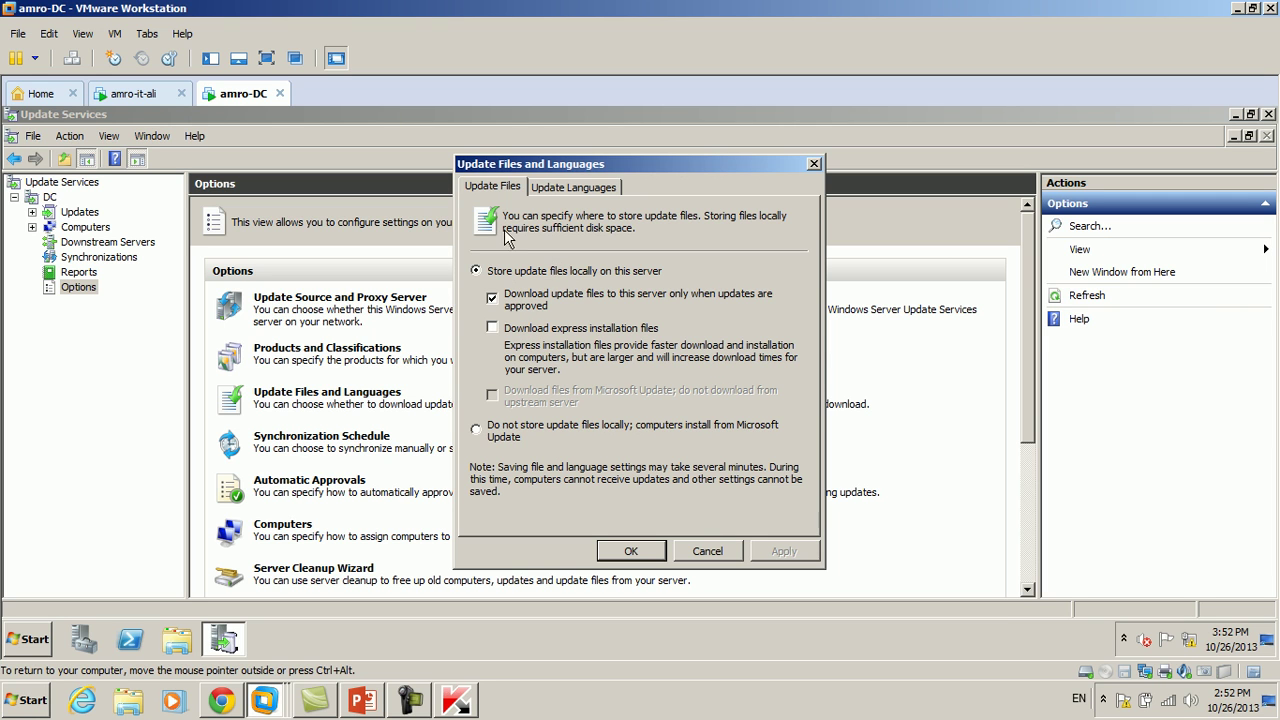
pyautogui.click(485, 430)
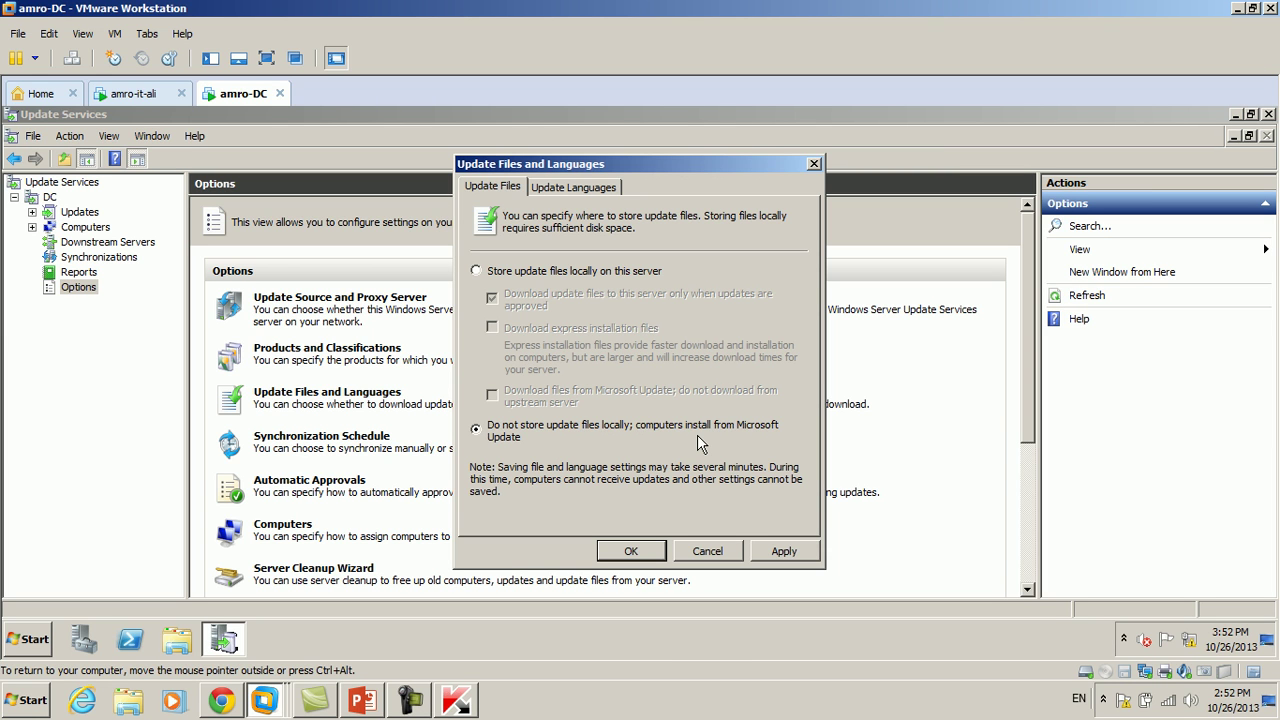
pyautogui.click(547, 273)
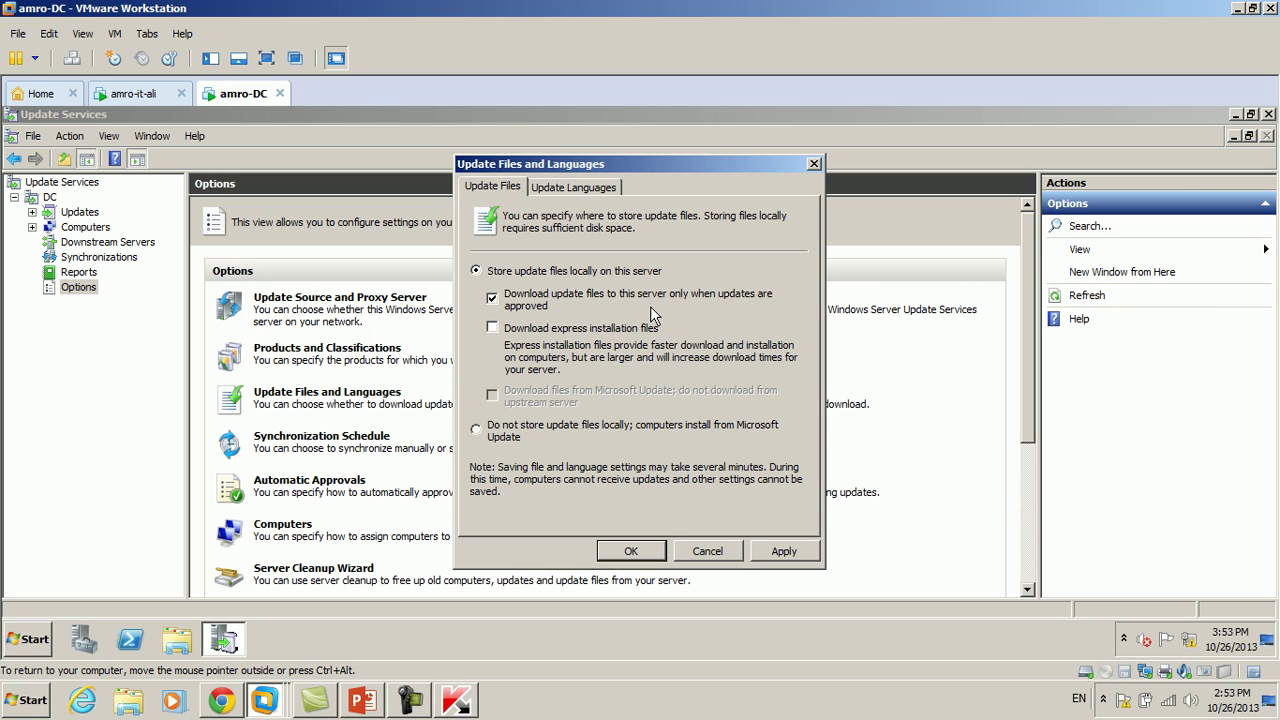
pyautogui.click(493, 328)
pyautogui.click(584, 332)
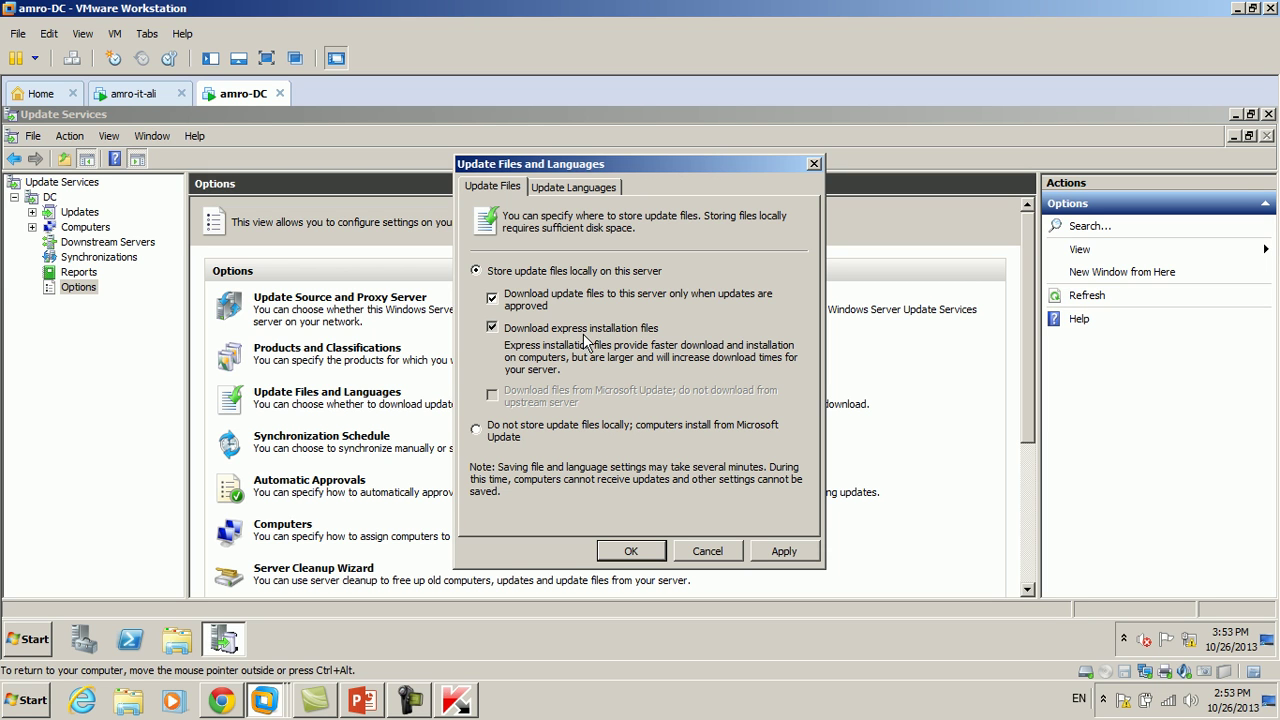
# - Restrict the downloaded update languages to English only and save the file and language settings
pyautogui.click(573, 187)
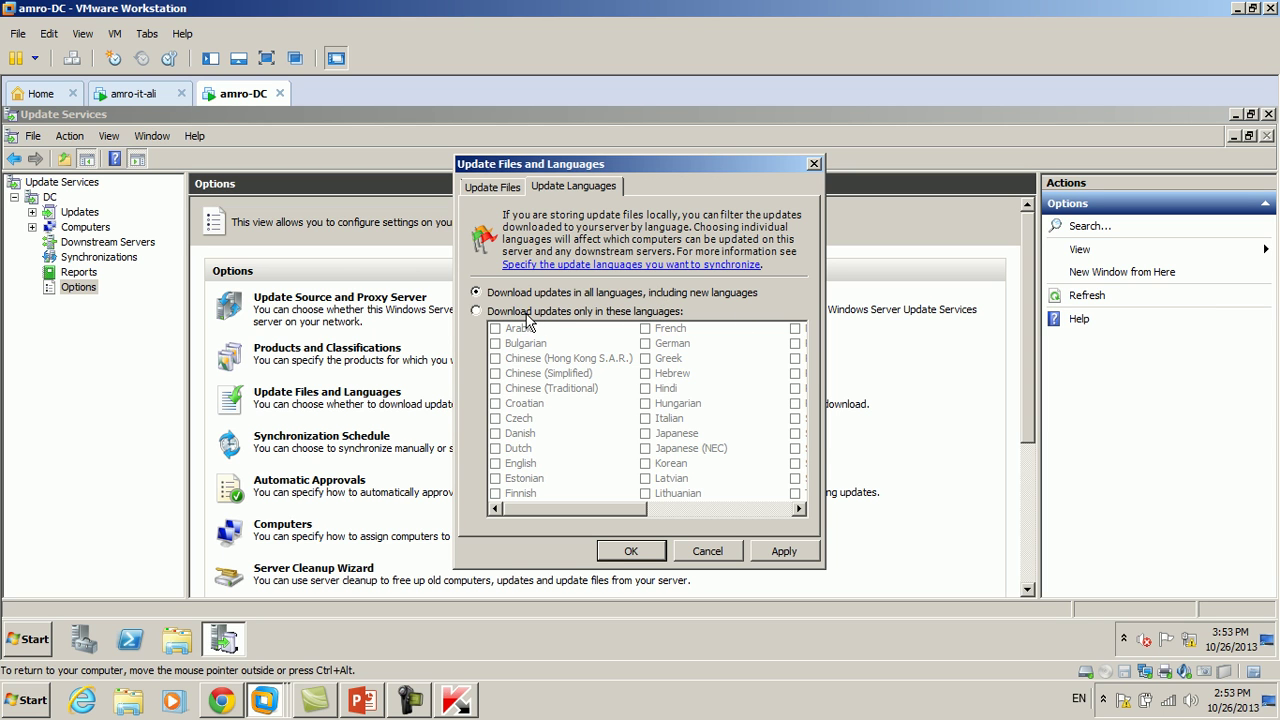
pyautogui.click(476, 310)
pyautogui.click(800, 427)
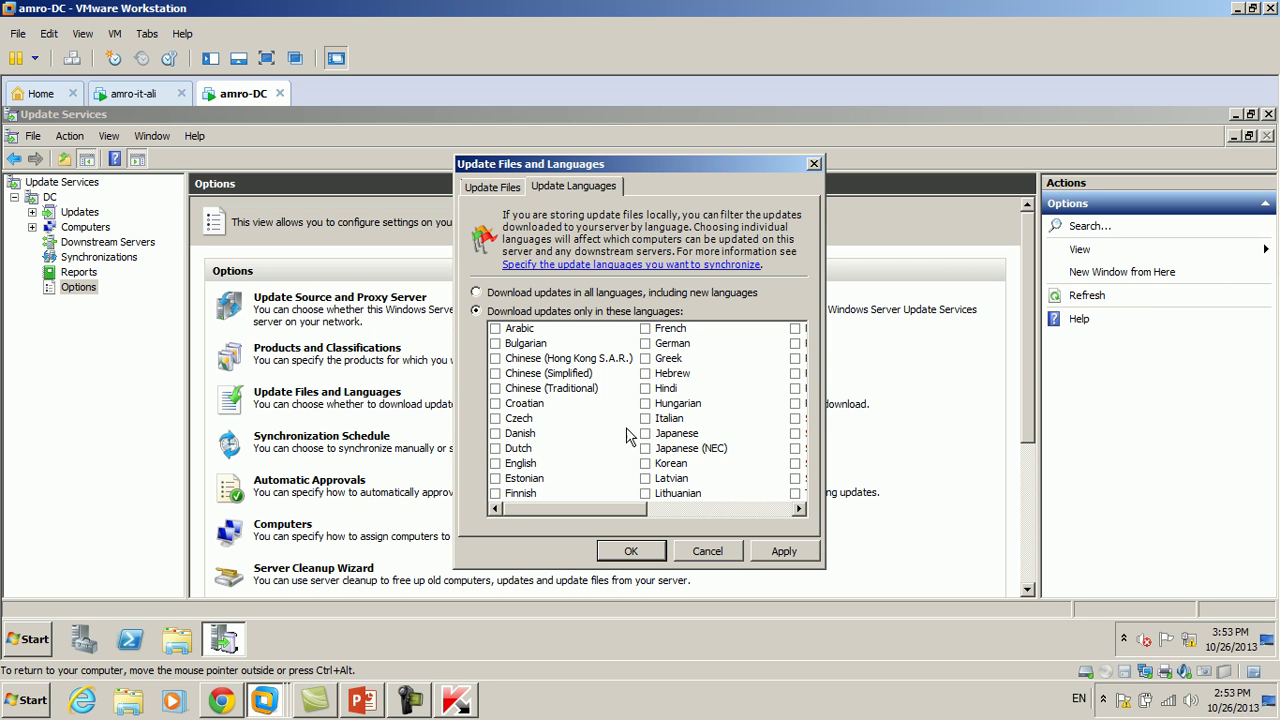
pyautogui.click(497, 464)
pyautogui.click(630, 553)
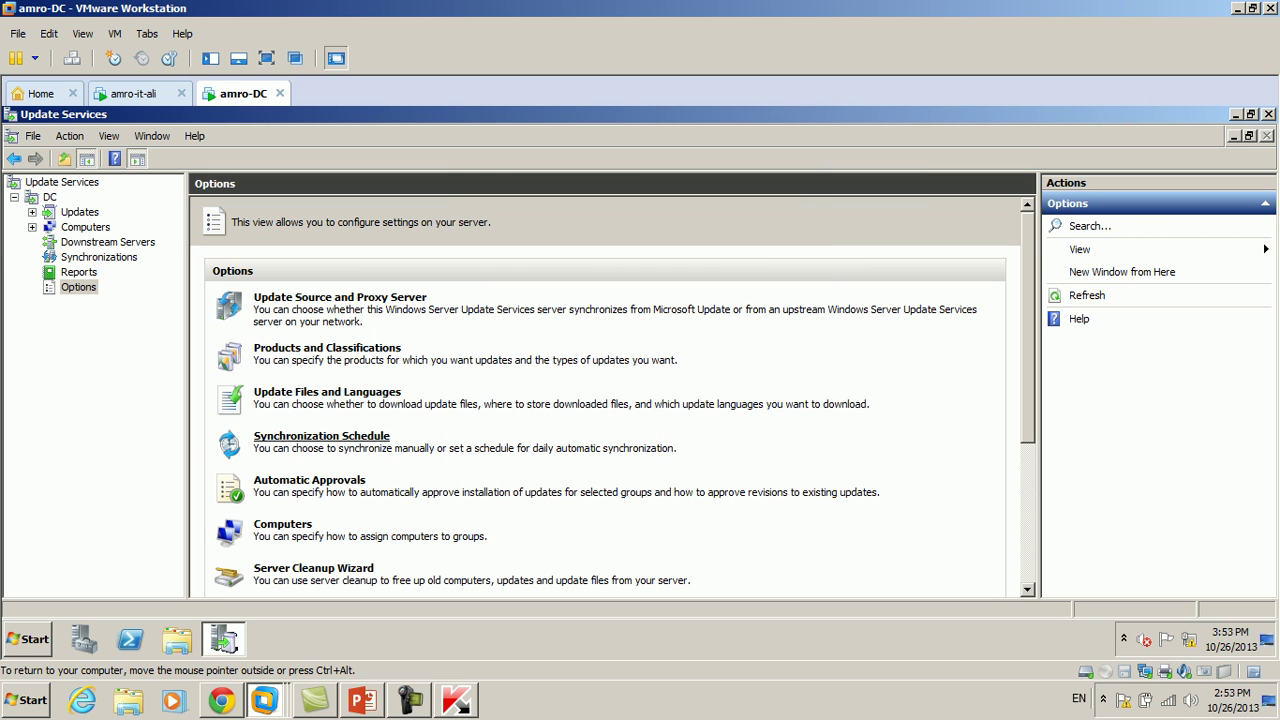
# - Set the synchronization schedule to synchronize automatically once per day, and save it
pyautogui.click(328, 440)
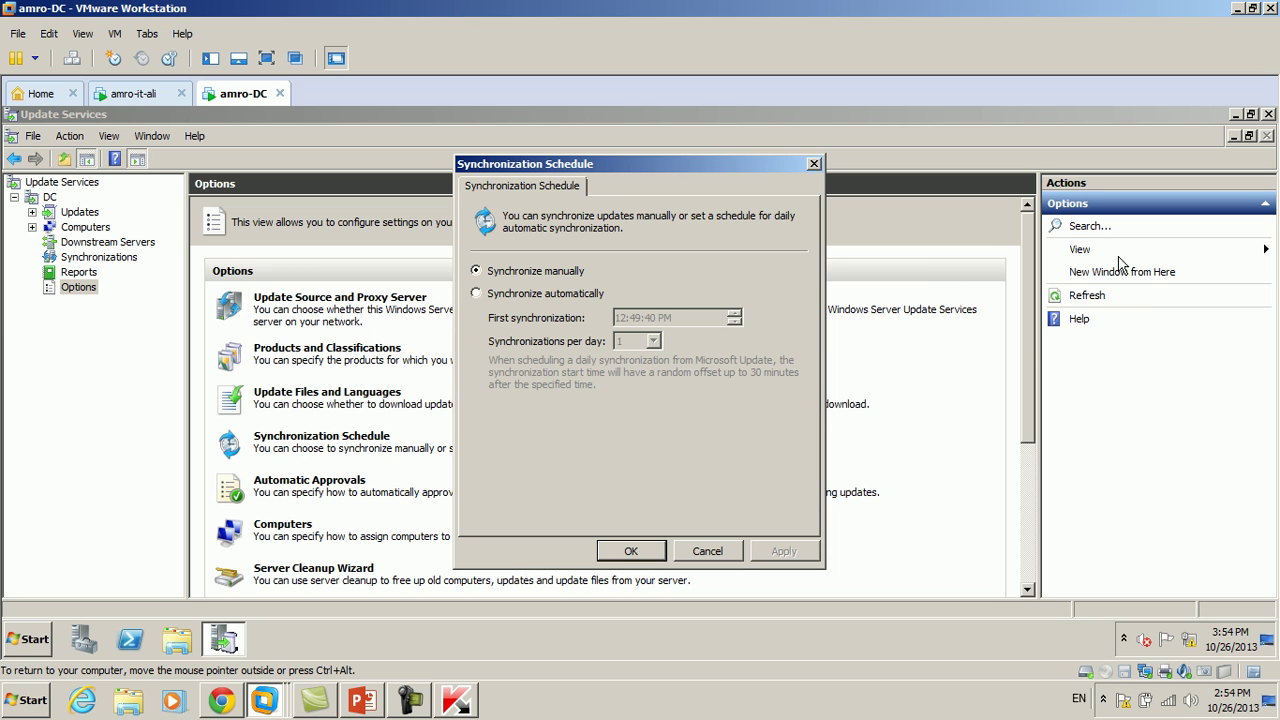
pyautogui.click(517, 296)
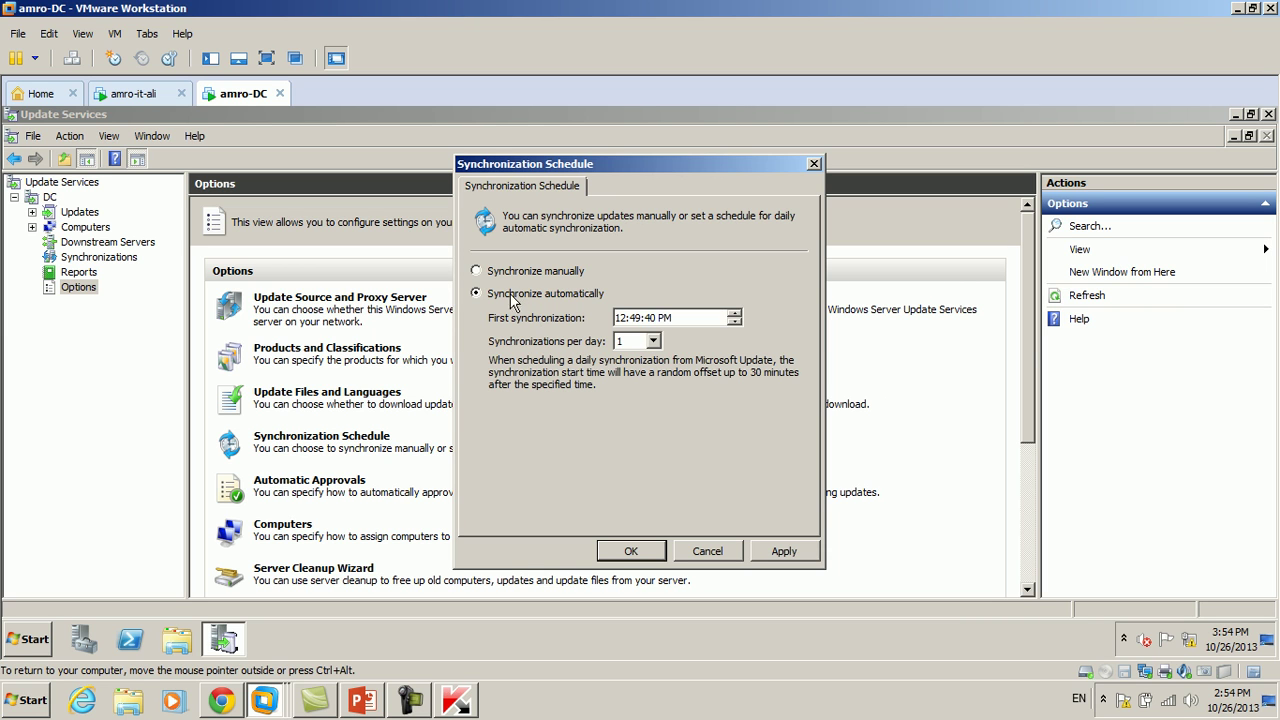
pyautogui.click(648, 345)
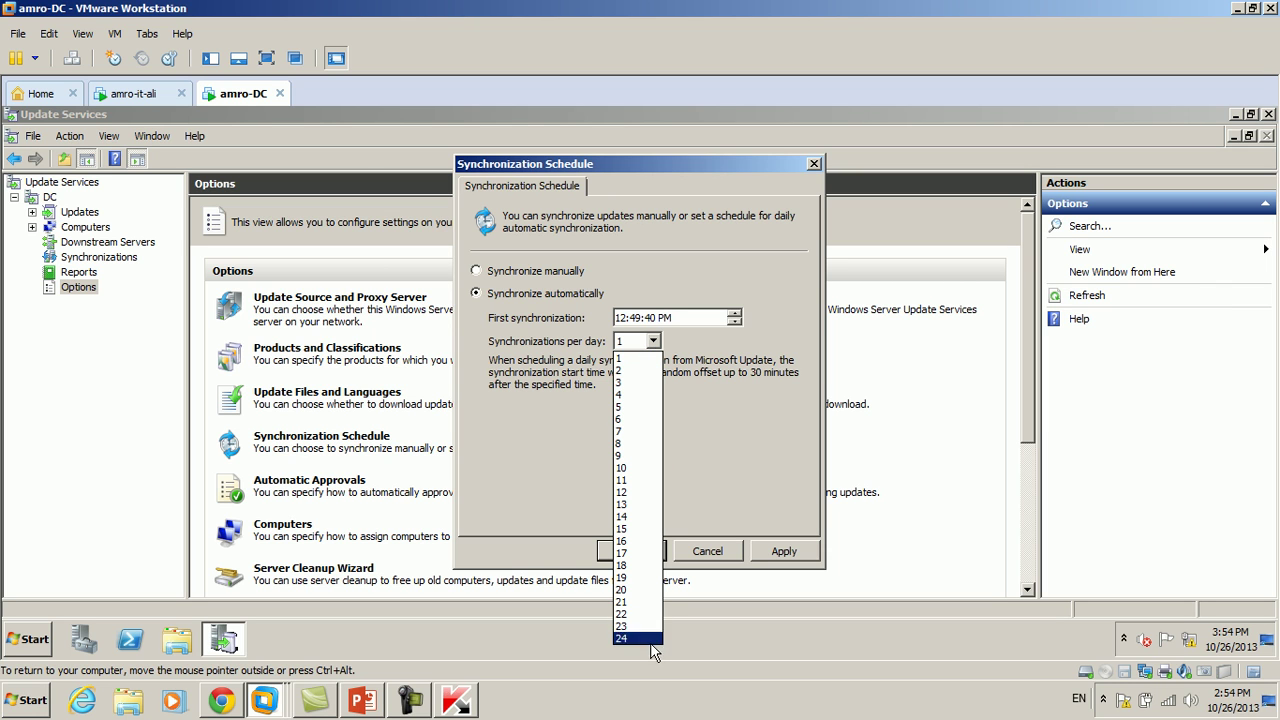
pyautogui.click(640, 358)
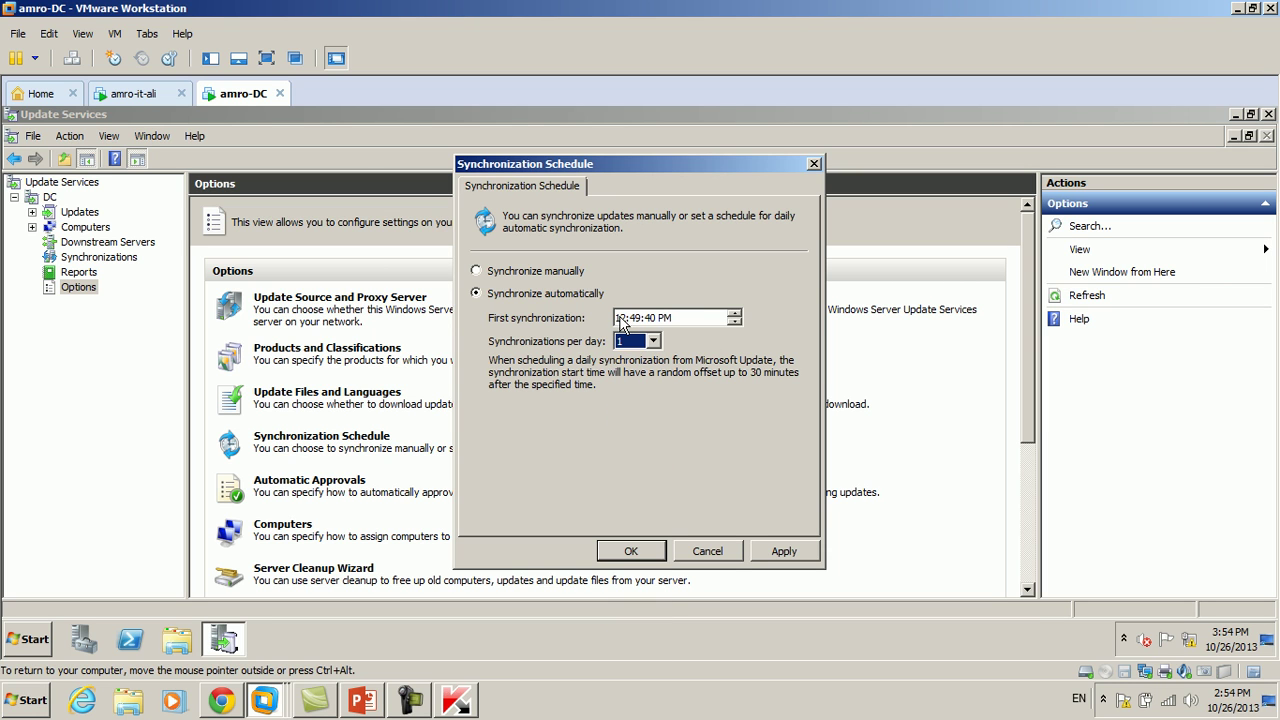
pyautogui.click(645, 558)
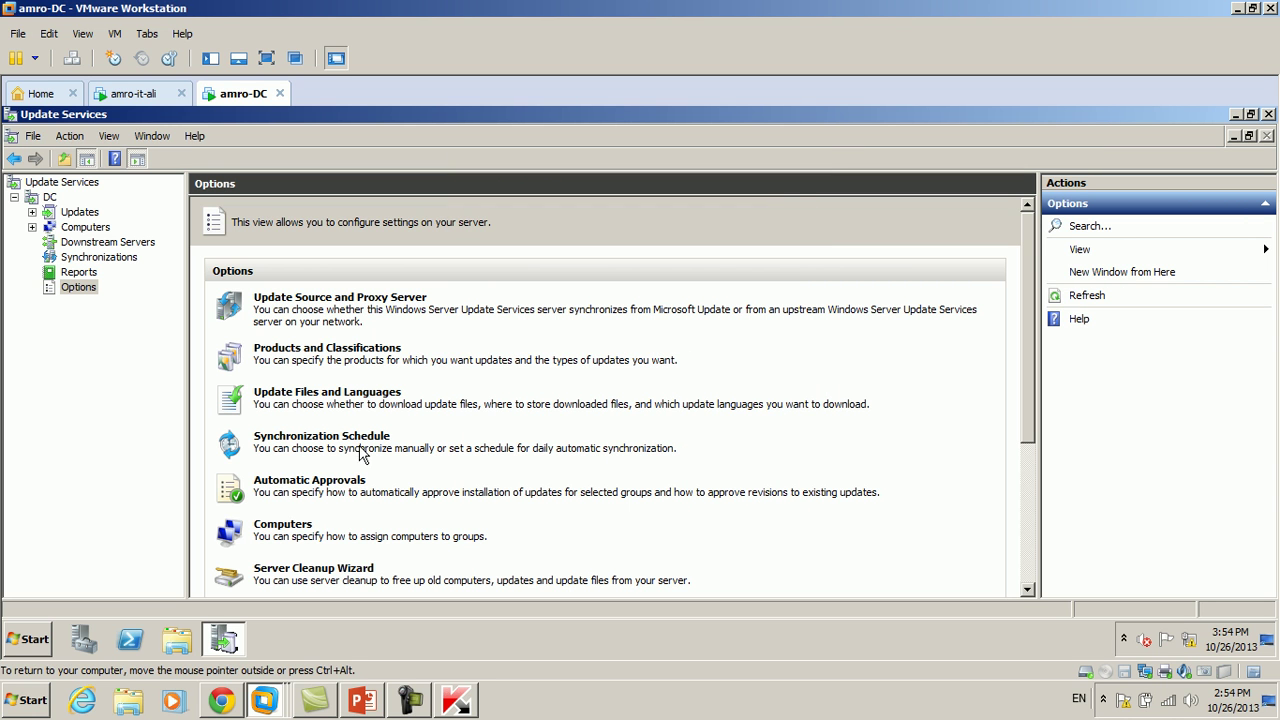
# - Open the Automatic Approvals update rules and try toggling the Default Automatic Approval Rule on and off
pyautogui.scroll(-3, 318, 468)
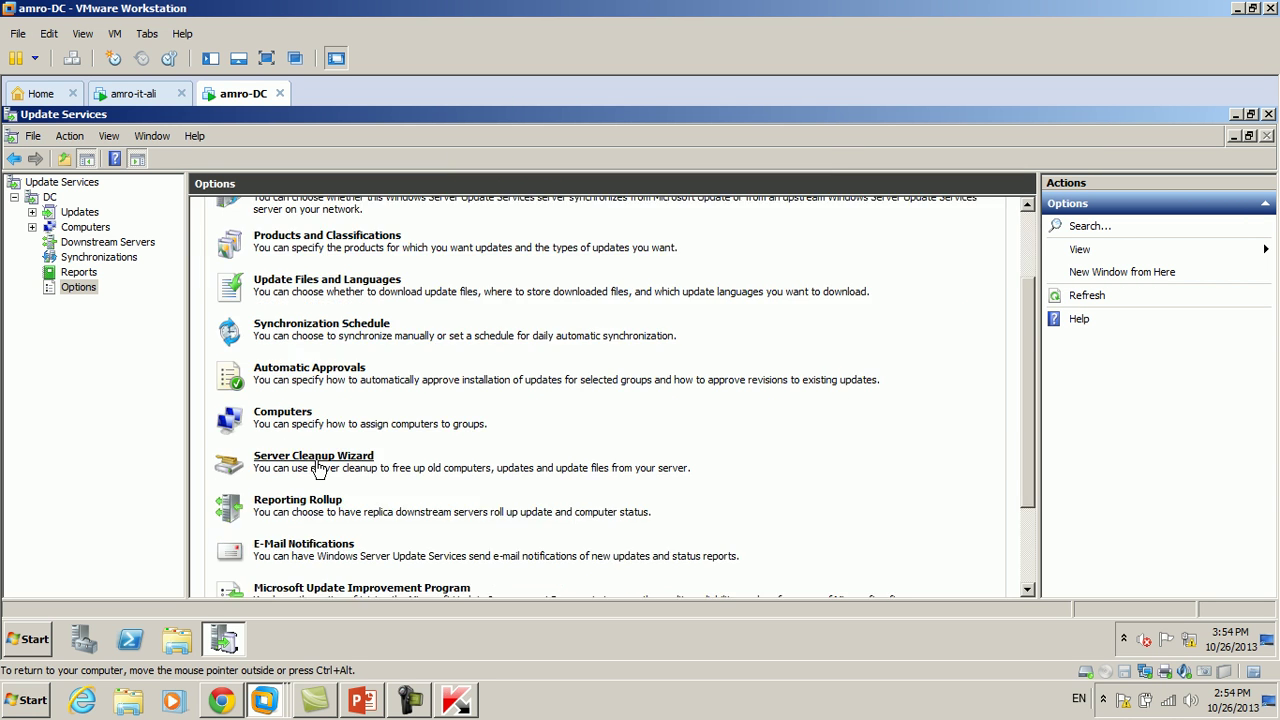
pyautogui.scroll(-3, 318, 468)
pyautogui.scroll(3, 355, 320)
pyautogui.scroll(3, 358, 360)
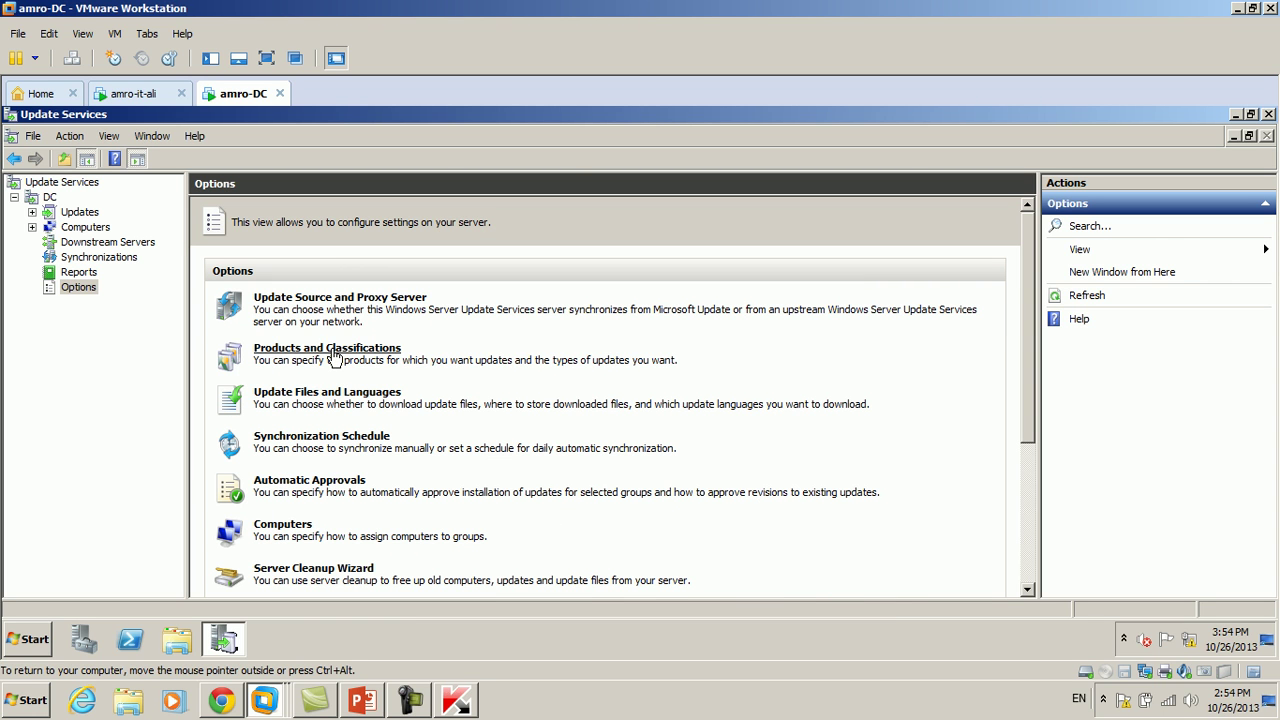
pyautogui.scroll(-3, 335, 358)
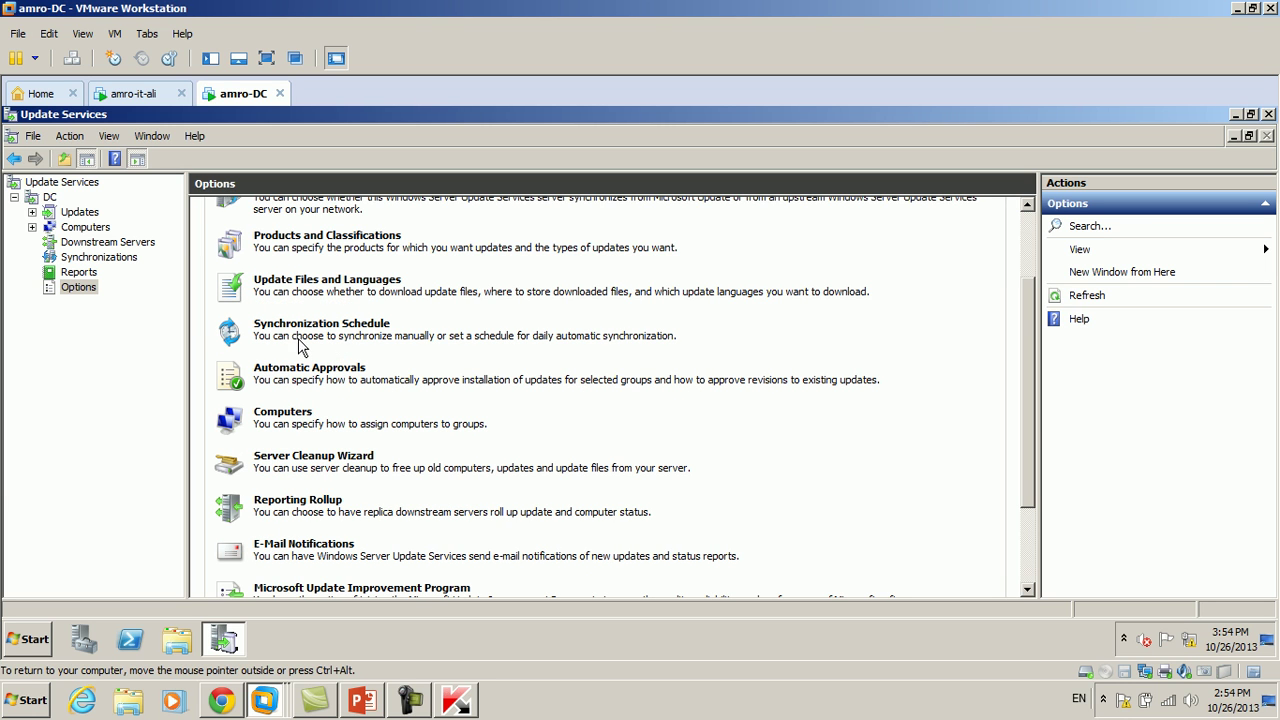
pyautogui.click(312, 370)
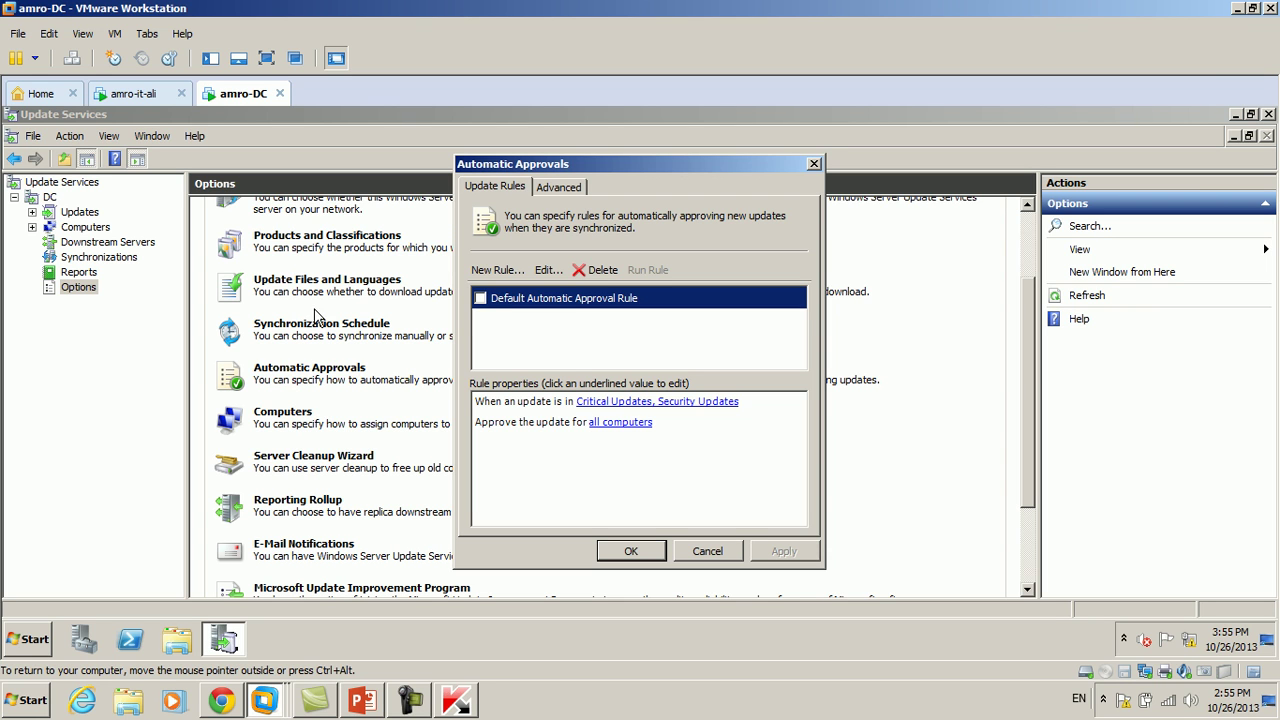
pyautogui.click(480, 298)
pyautogui.click(480, 298)
pyautogui.click(481, 299)
pyautogui.click(481, 299)
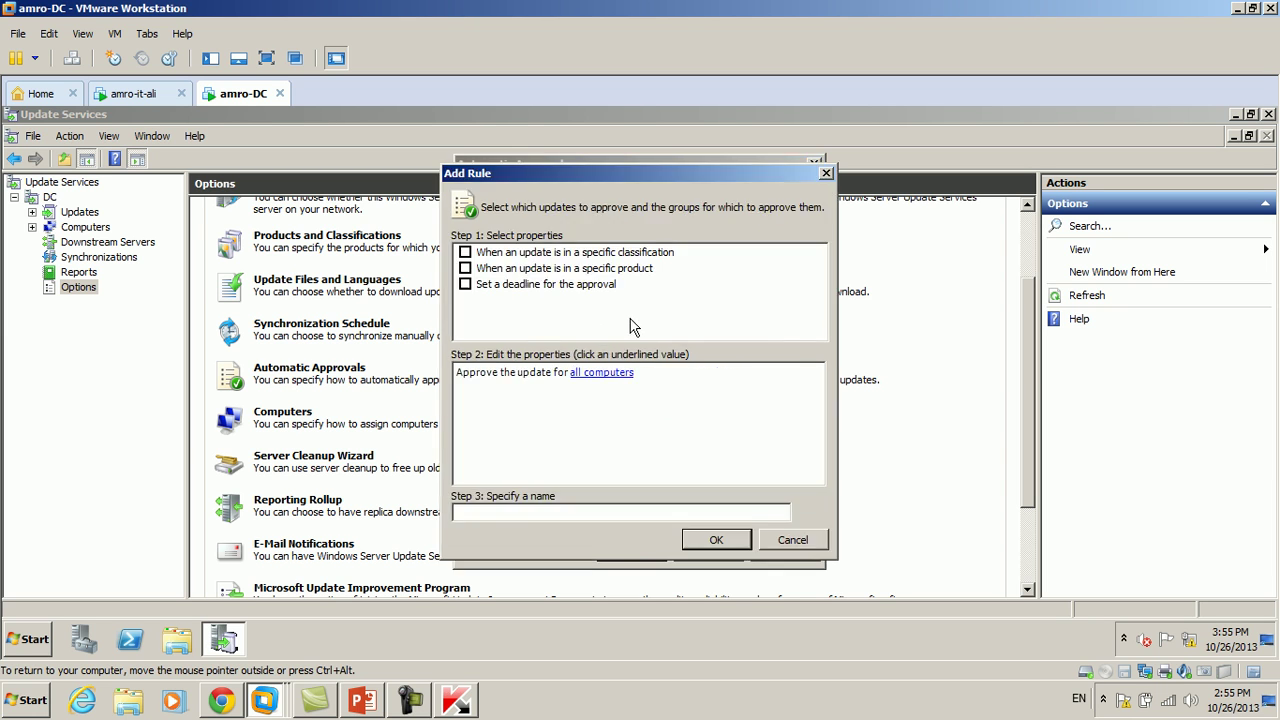
# - Limit the new automatic approval rule to the it computer group, excluding Unassigned Computers, hr, mark and sales
pyautogui.click(605, 373)
pyautogui.click(518, 287)
pyautogui.click(518, 302)
pyautogui.click(518, 332)
pyautogui.click(518, 347)
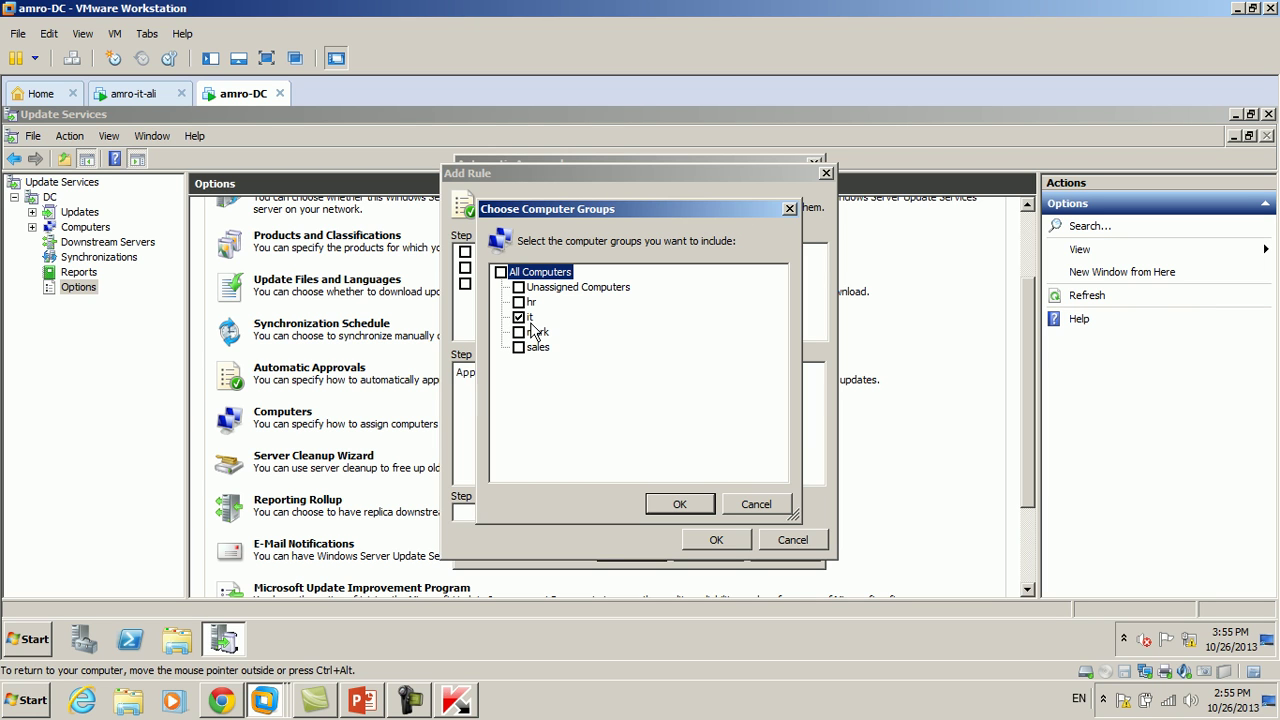
pyautogui.click(670, 504)
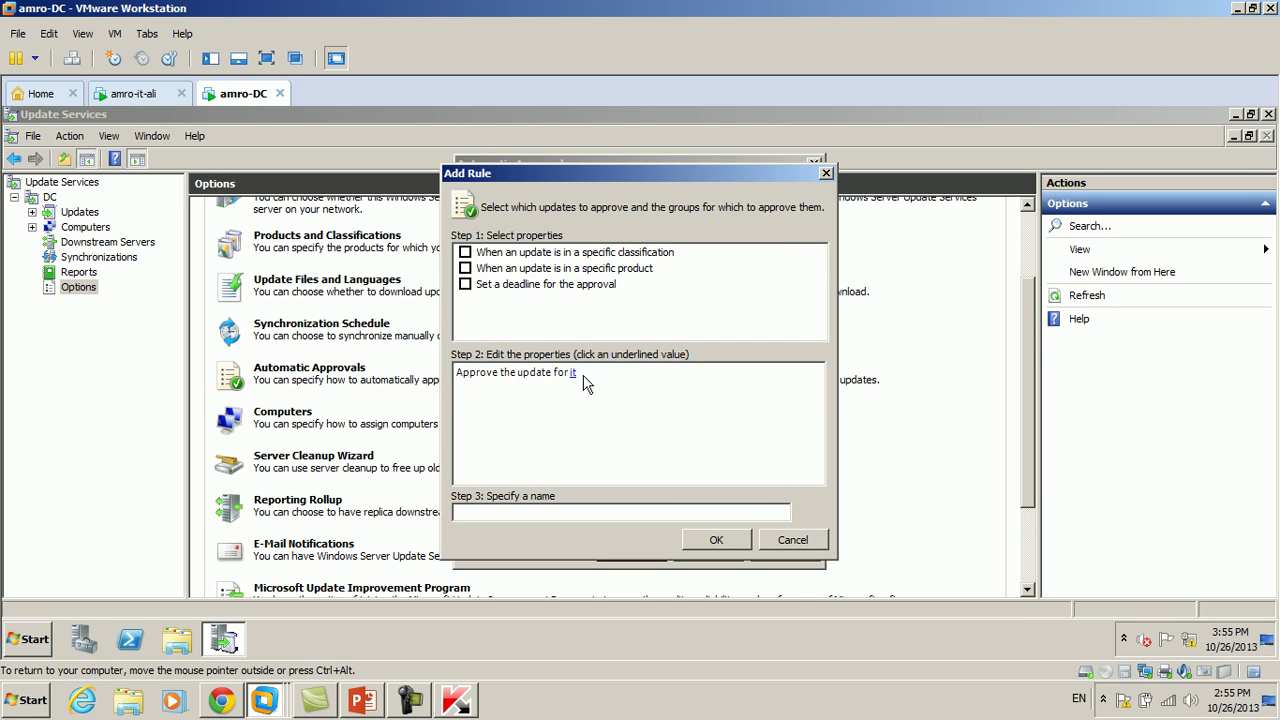
# - Add a classification condition to the rule covering Critical Updates, Drivers, Feature Packs, Security Updates, Service Packs and Tools
pyautogui.click(465, 252)
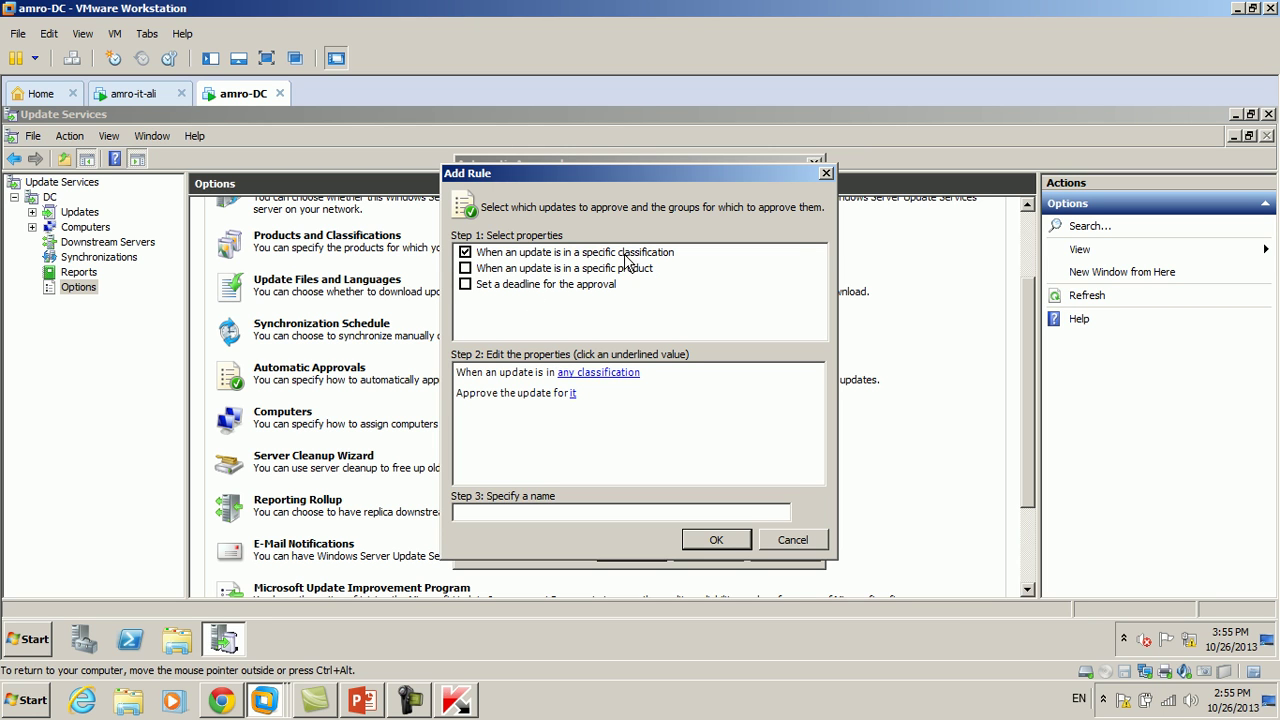
pyautogui.click(614, 373)
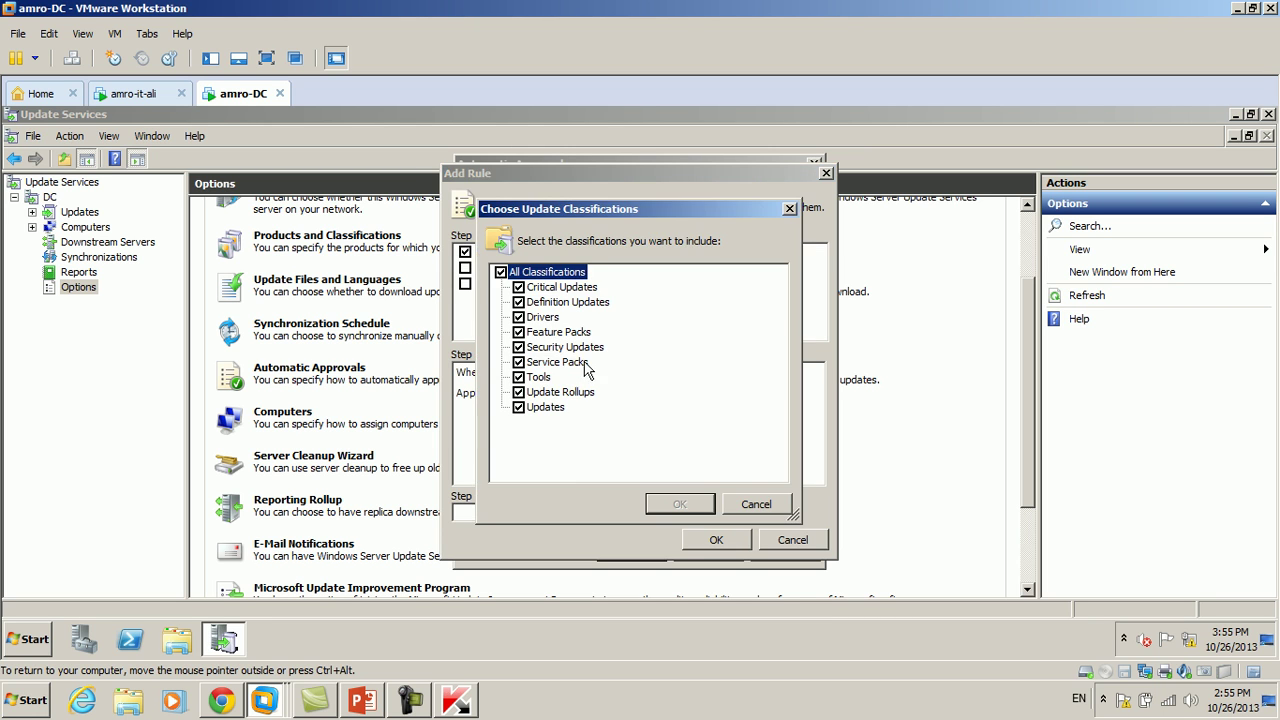
pyautogui.click(518, 392)
pyautogui.click(518, 407)
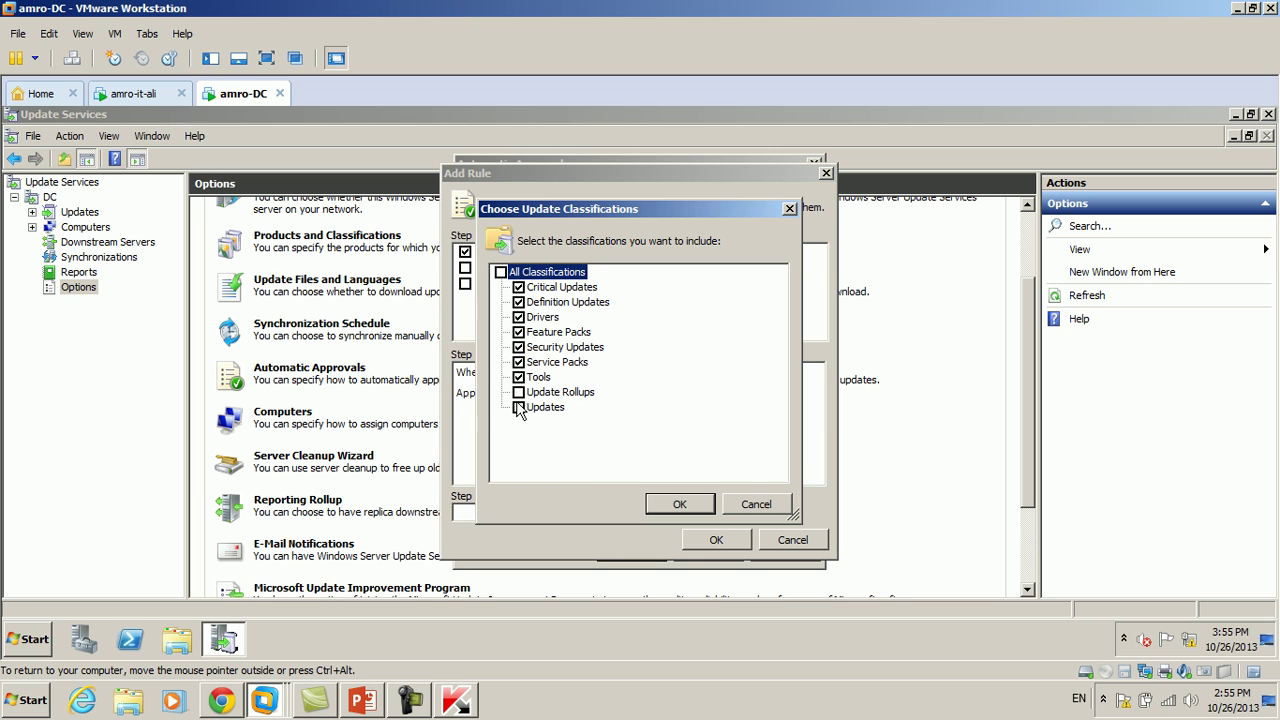
pyautogui.click(519, 302)
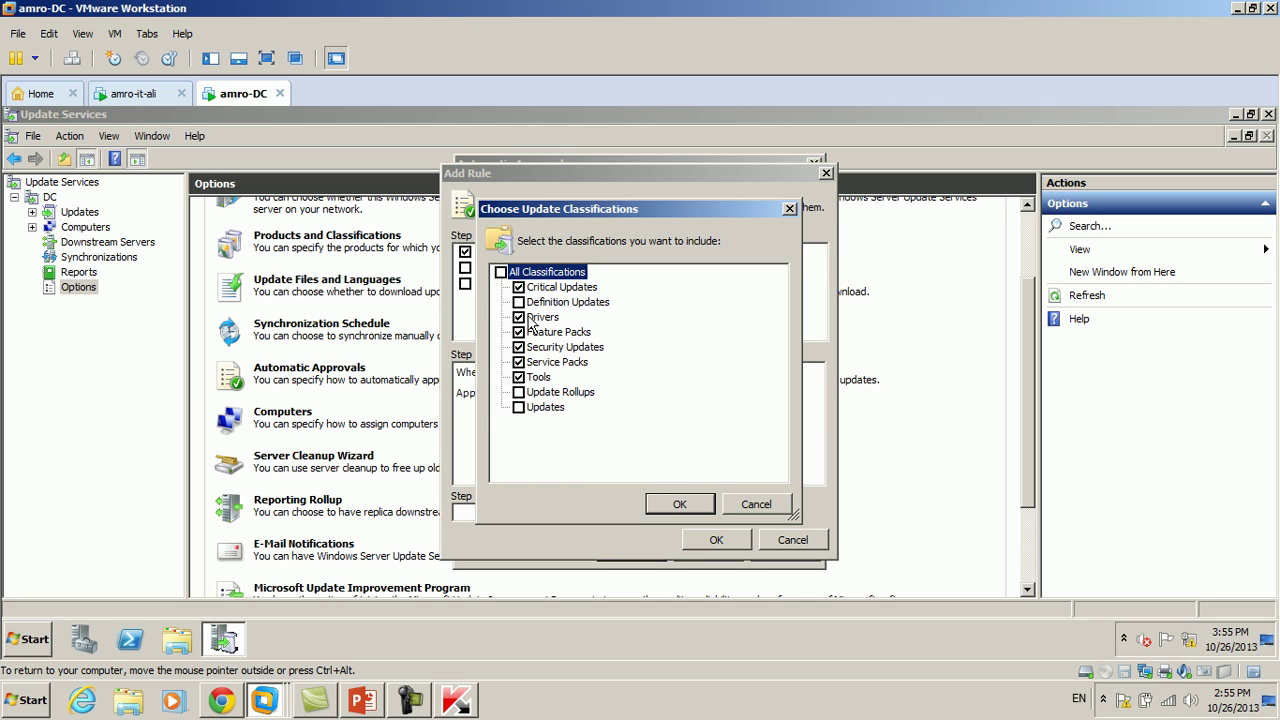
pyautogui.click(662, 503)
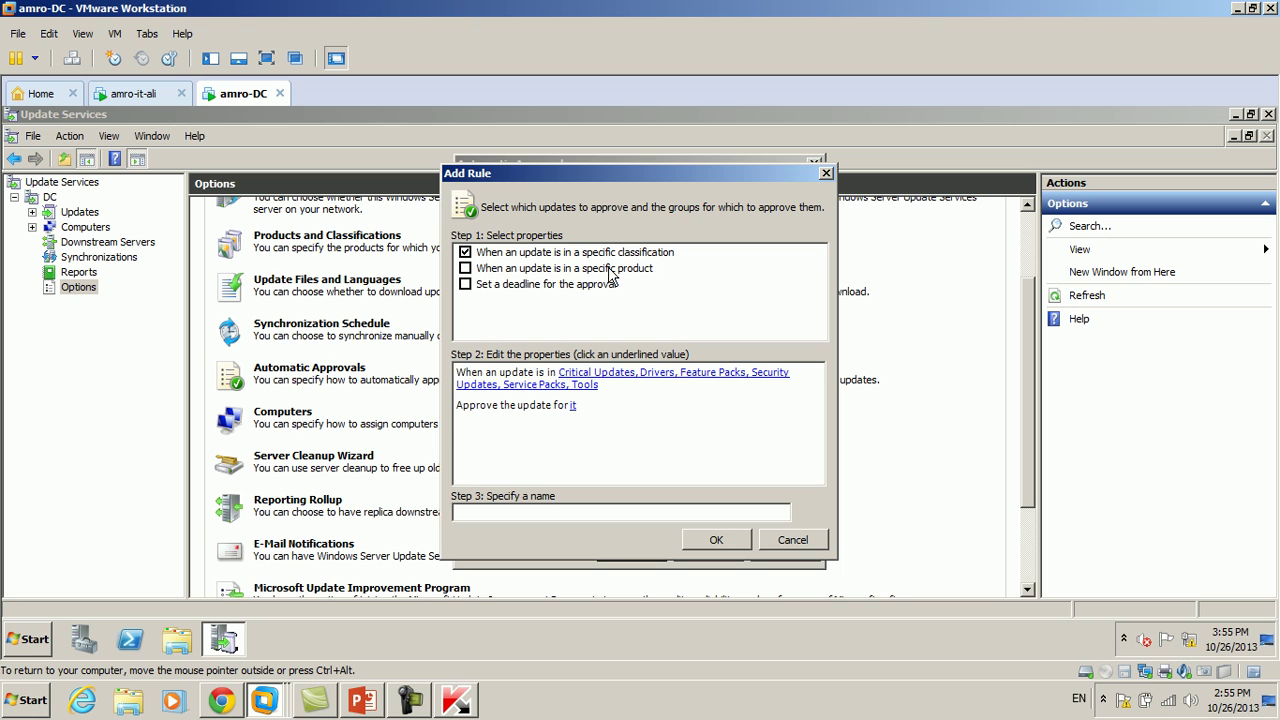
# - Add a product condition to the rule for Exchange Server 2003, Office 2003, Windows Server 2003 family and Windows XP family
pyautogui.click(465, 268)
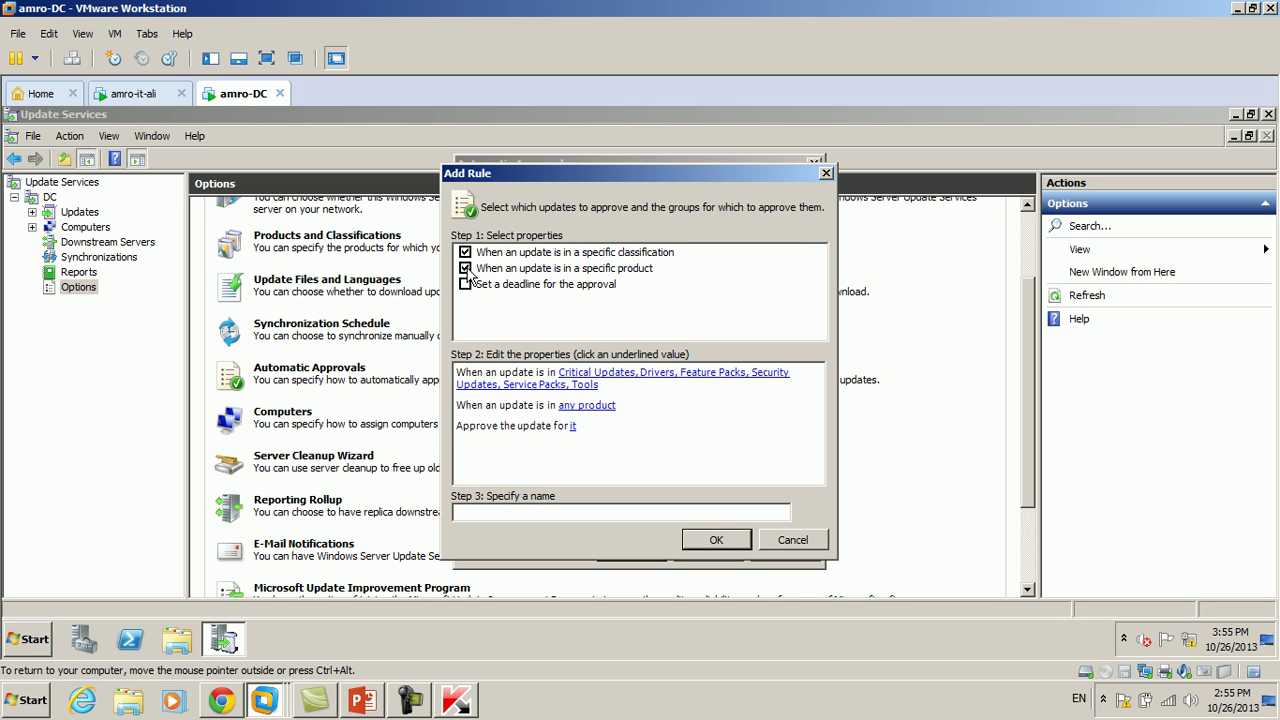
pyautogui.click(590, 406)
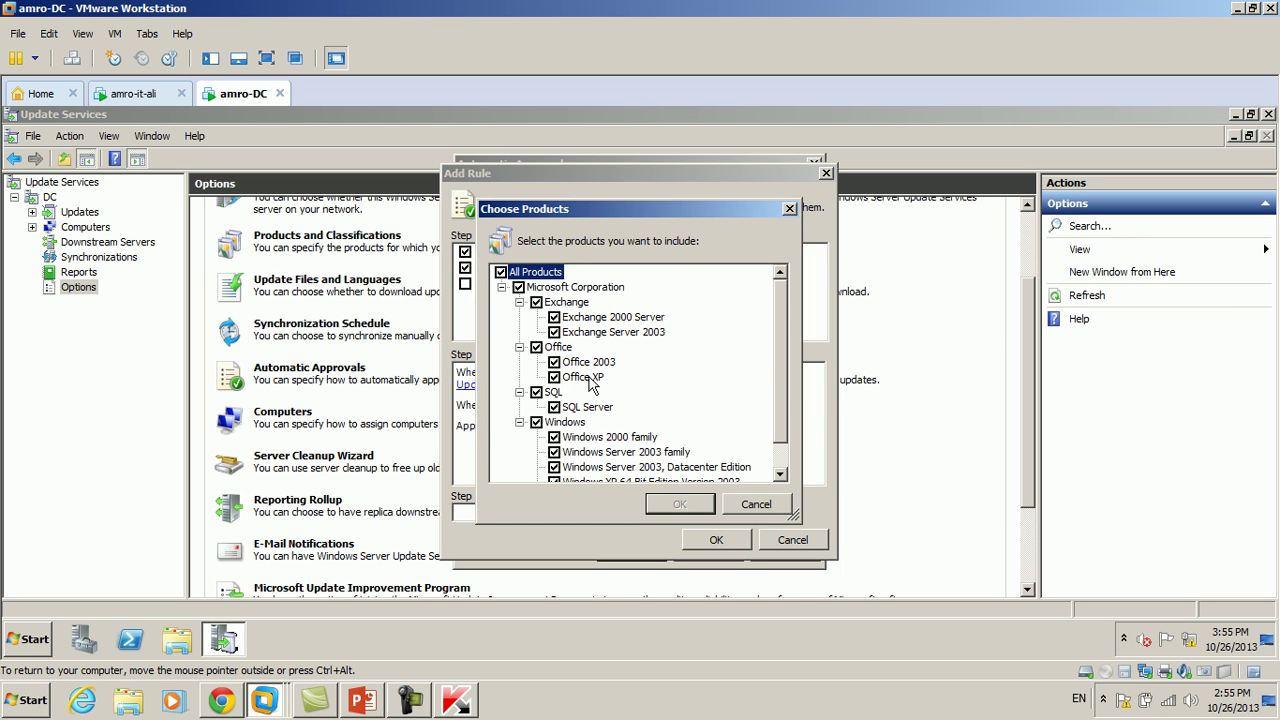
pyautogui.click(519, 287)
pyautogui.scroll(-1, 552, 390)
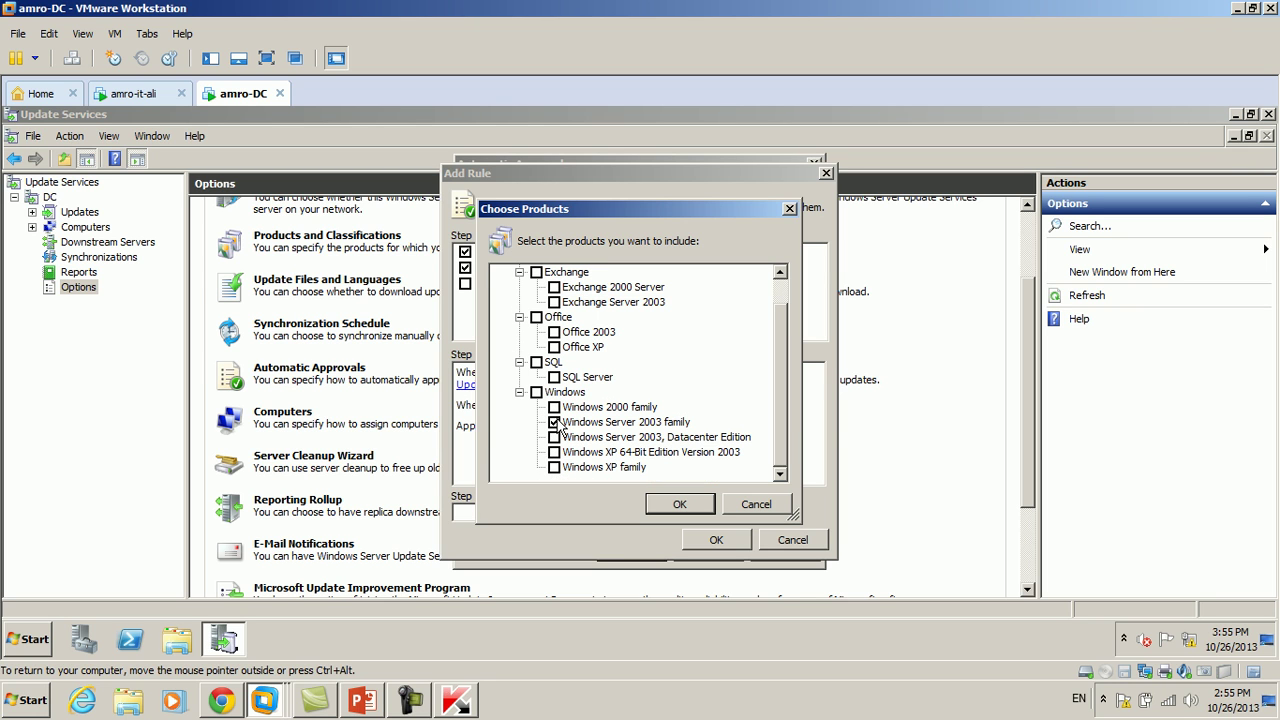
pyautogui.click(555, 467)
pyautogui.click(555, 302)
pyautogui.click(555, 332)
pyautogui.click(692, 507)
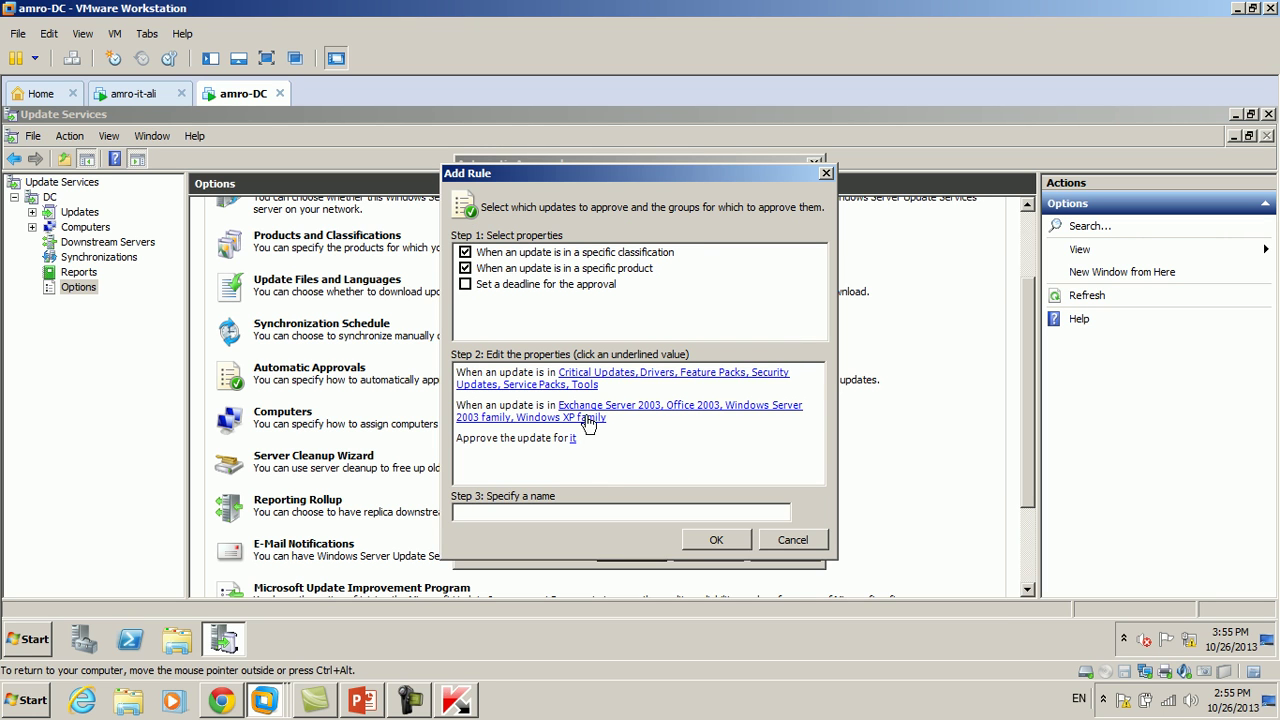
# - Enable an approval deadline for the rule and set it to 3 days after the approval
pyautogui.click(466, 284)
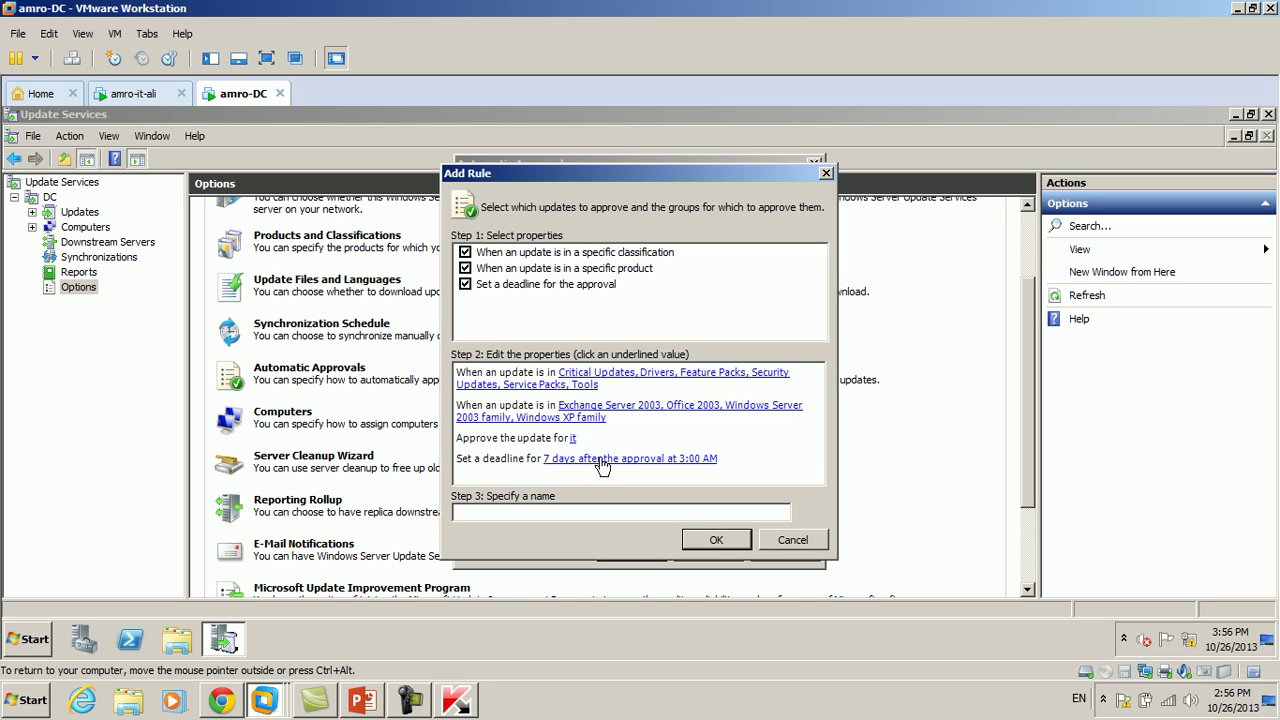
pyautogui.click(465, 284)
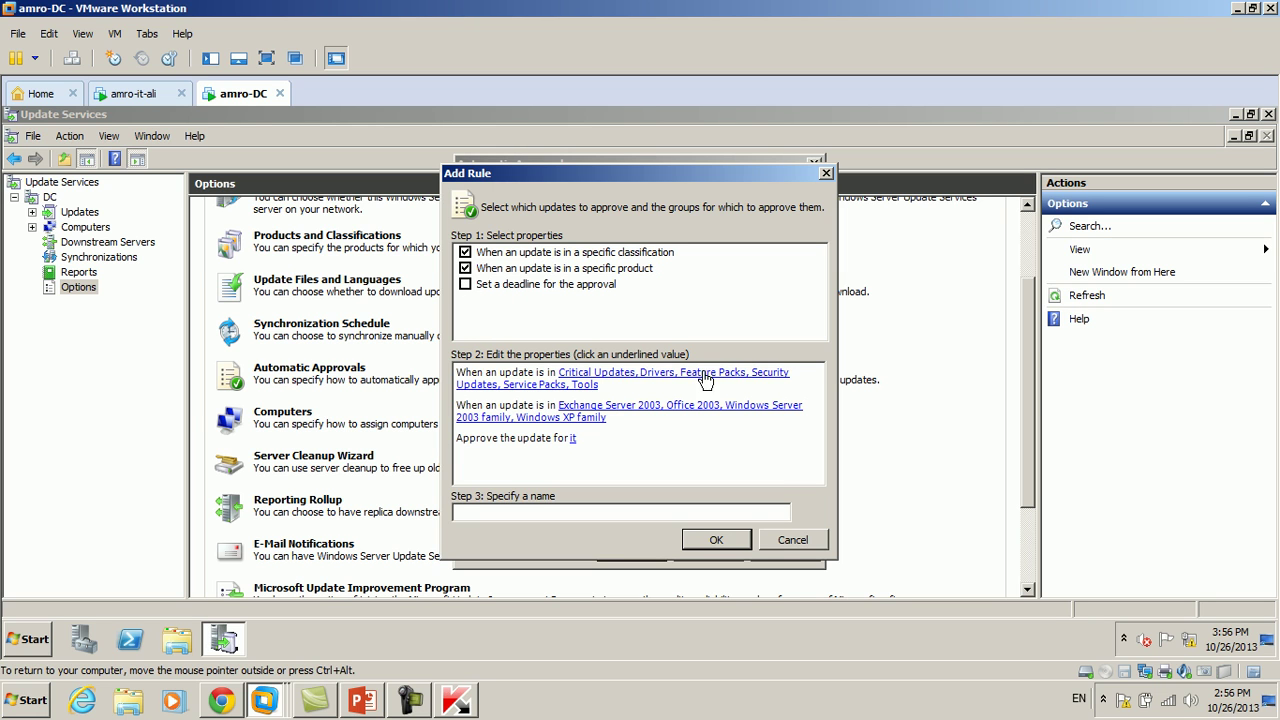
pyautogui.click(465, 284)
pyautogui.click(635, 462)
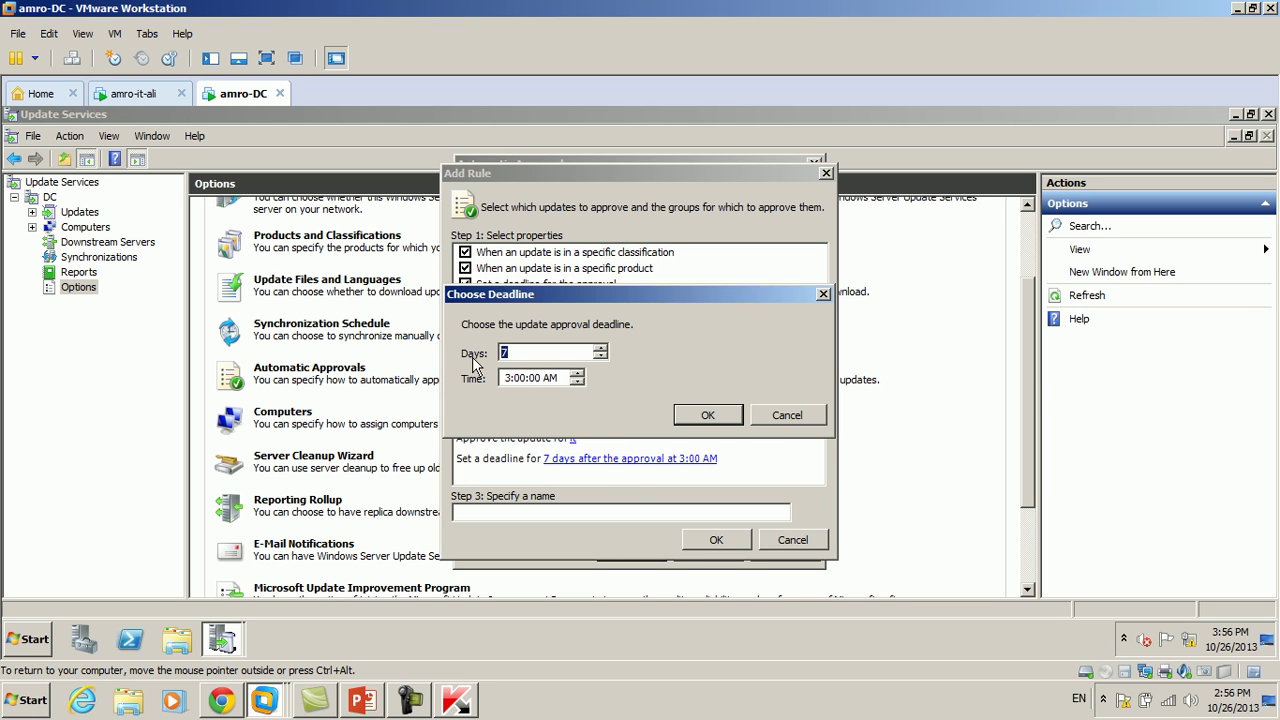
pyautogui.click(786, 418)
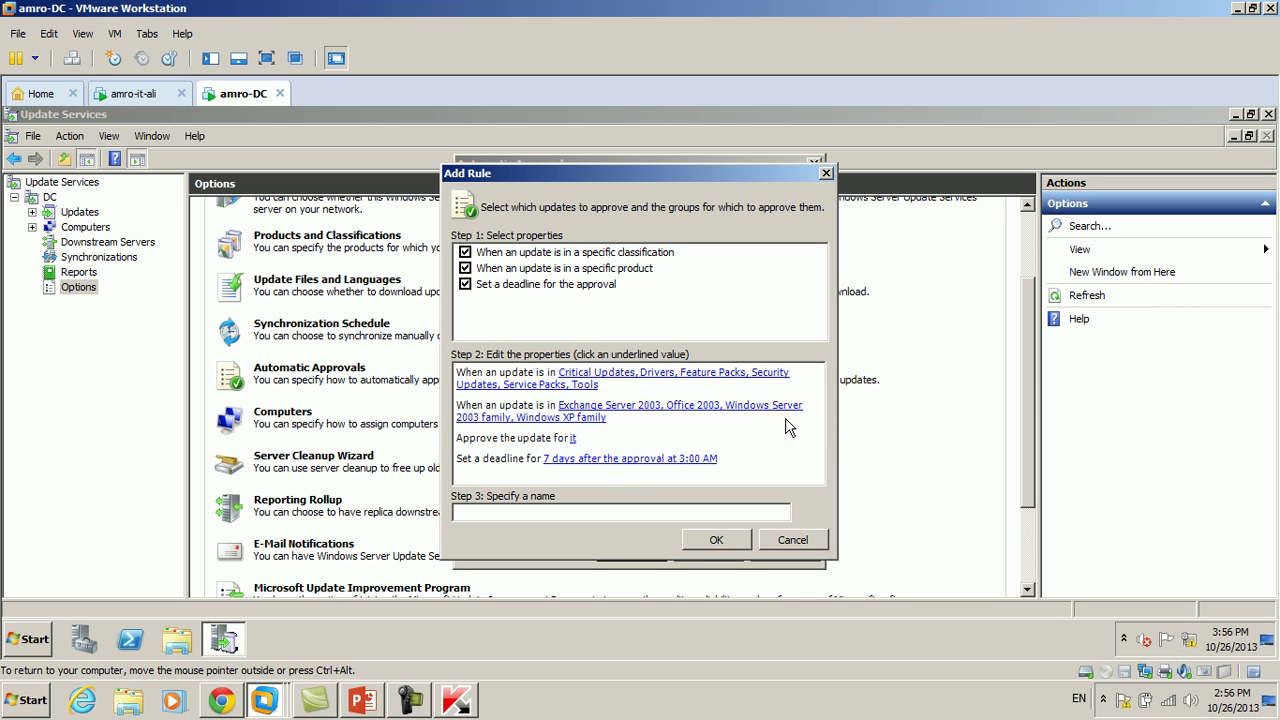
pyautogui.click(662, 460)
pyautogui.write('3')
pyautogui.click(697, 416)
# - Name the approval rule "it updates" and save it
pyautogui.click(653, 513)
pyautogui.write('it updates')
pyautogui.press('Return')
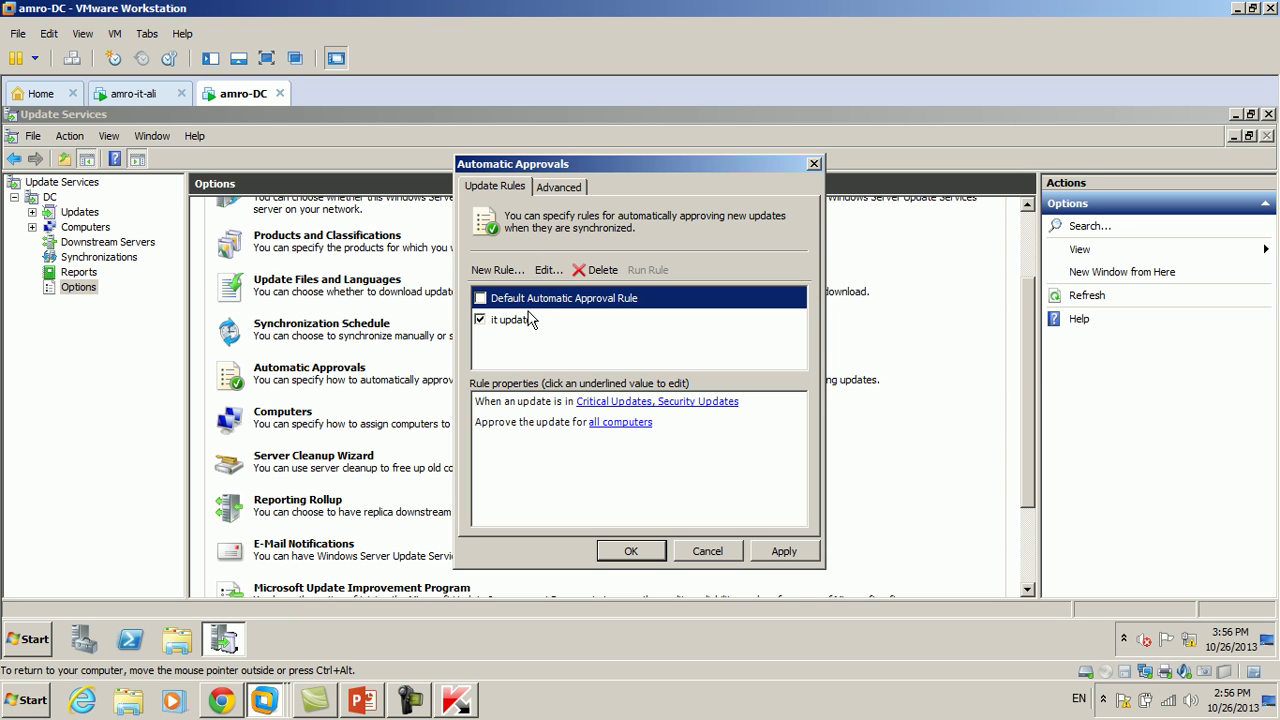
pyautogui.click(476, 271)
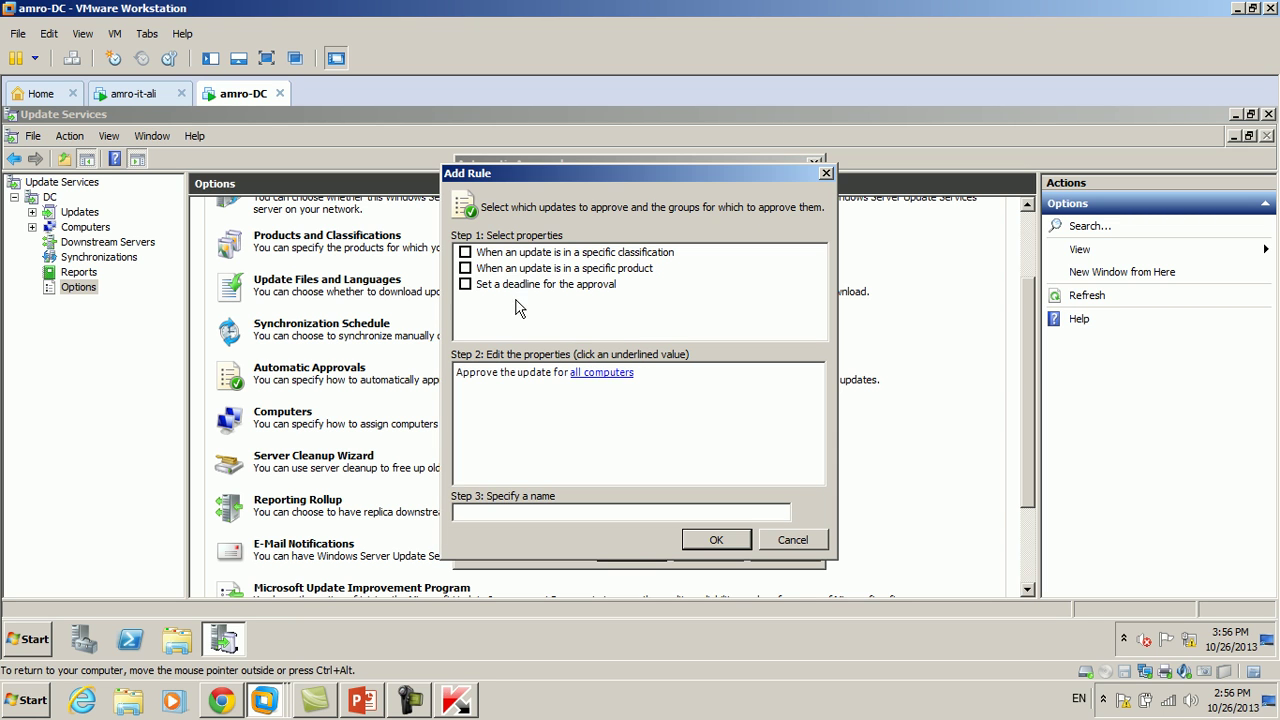
pyautogui.click(590, 372)
pyautogui.click(502, 273)
pyautogui.click(518, 302)
pyautogui.click(518, 332)
pyautogui.click(518, 347)
pyautogui.click(677, 503)
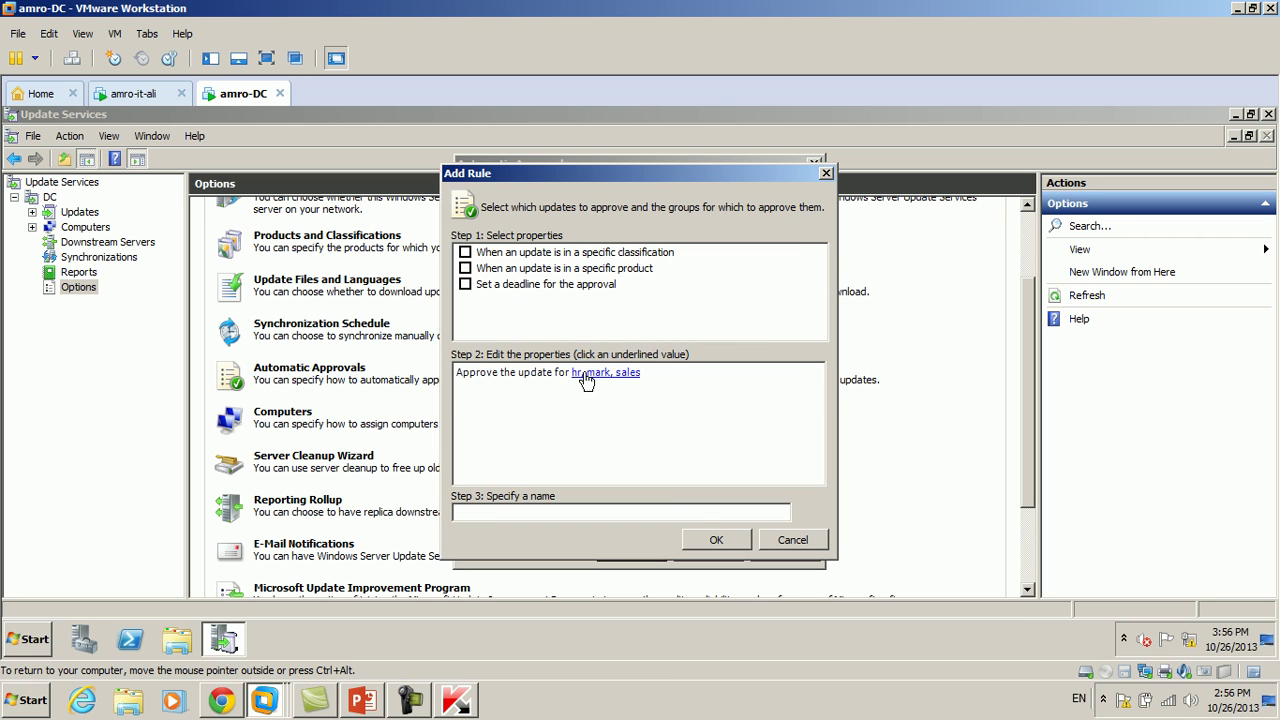
pyautogui.click(731, 540)
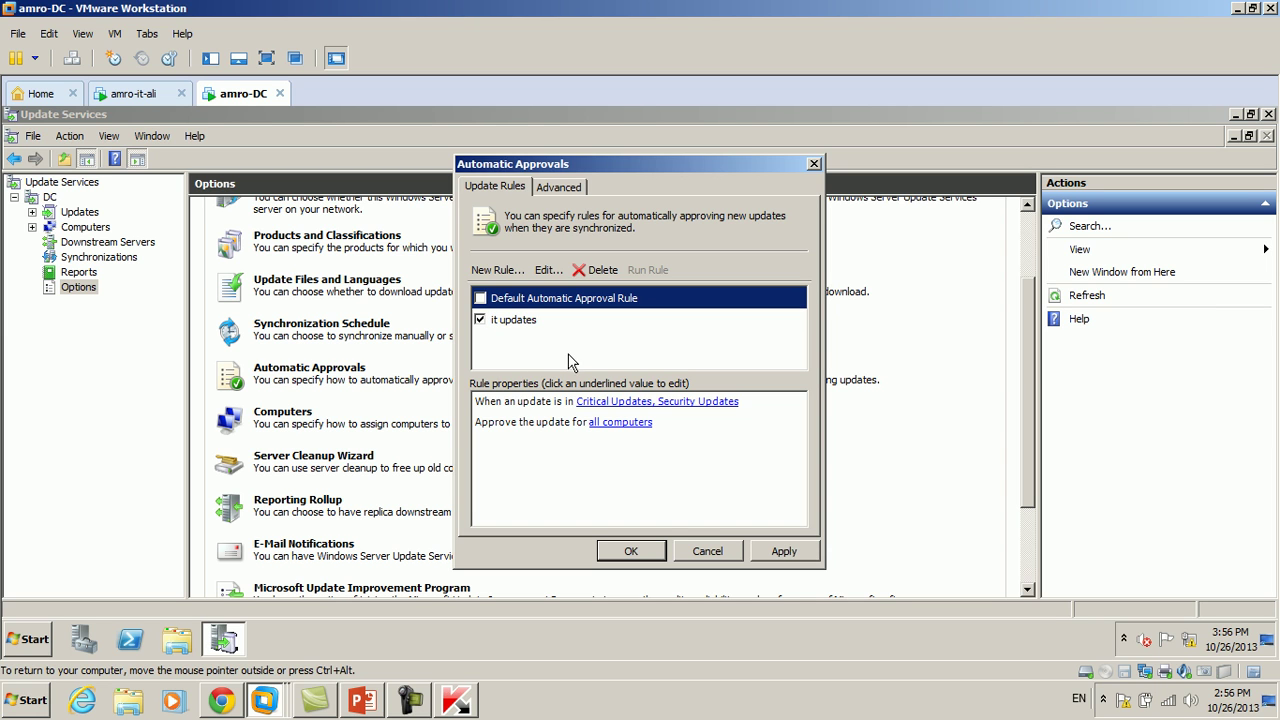
# - Review the it updates rule and the advanced approval options, and save the Automatic Approvals settings
pyautogui.click(522, 321)
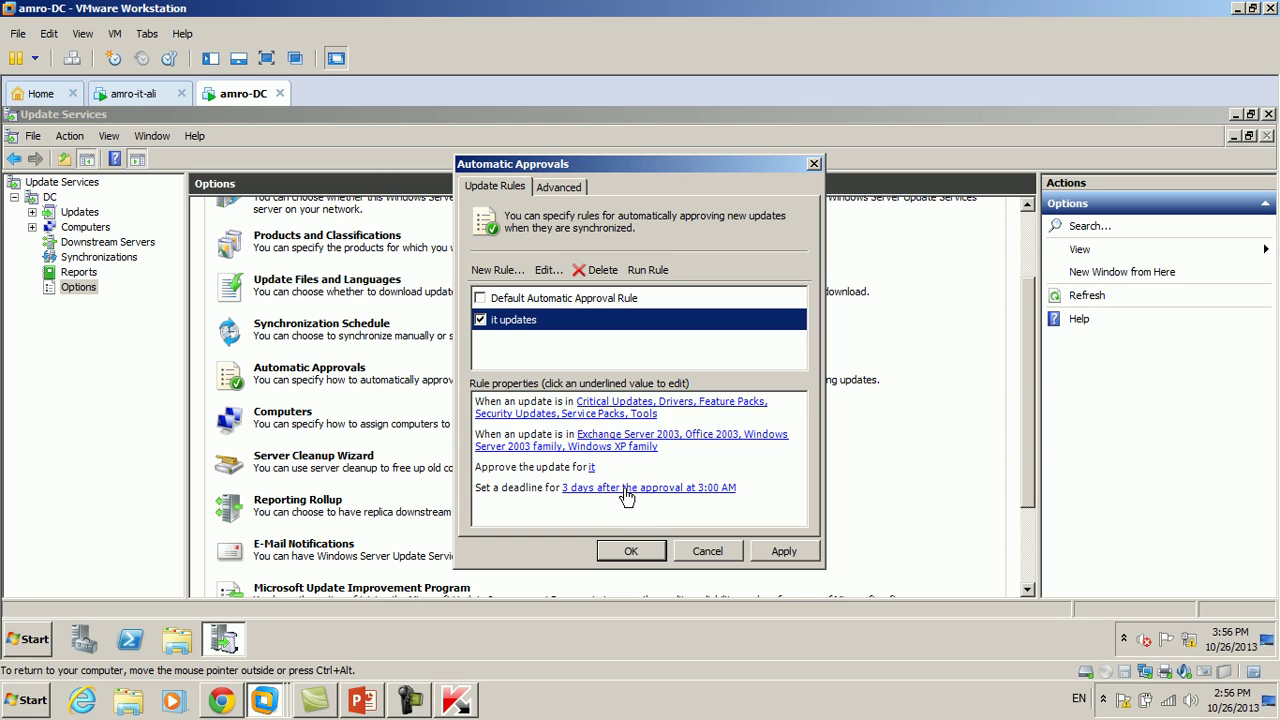
pyautogui.click(557, 188)
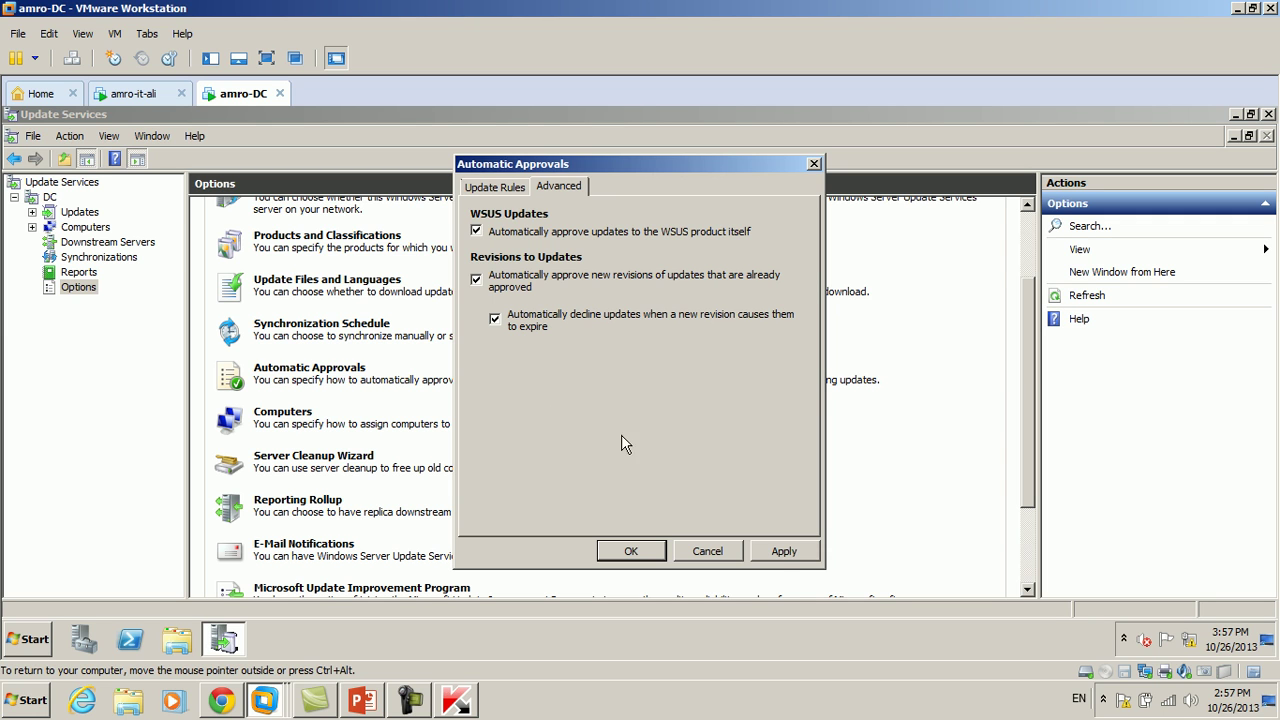
pyautogui.click(785, 553)
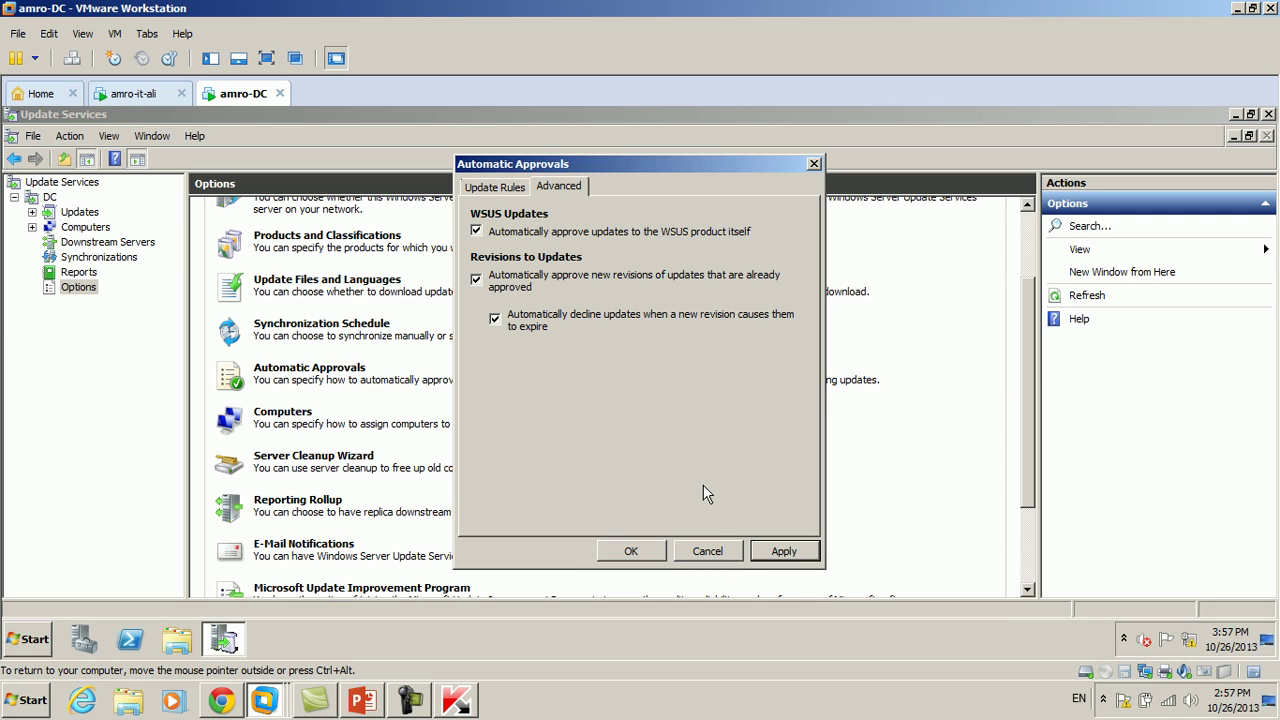
pyautogui.click(647, 551)
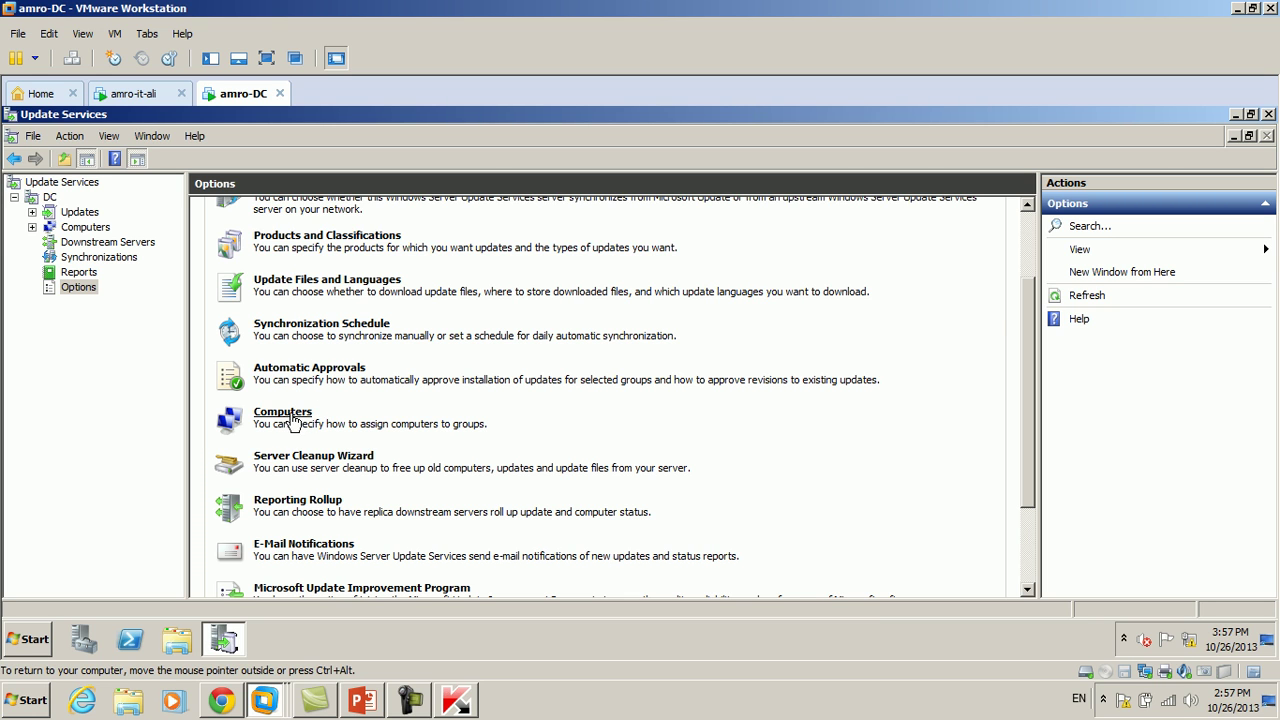
# - Examine the Computers overview and the computers listed under All Computers and Unassigned Computers
pyautogui.click(78, 228)
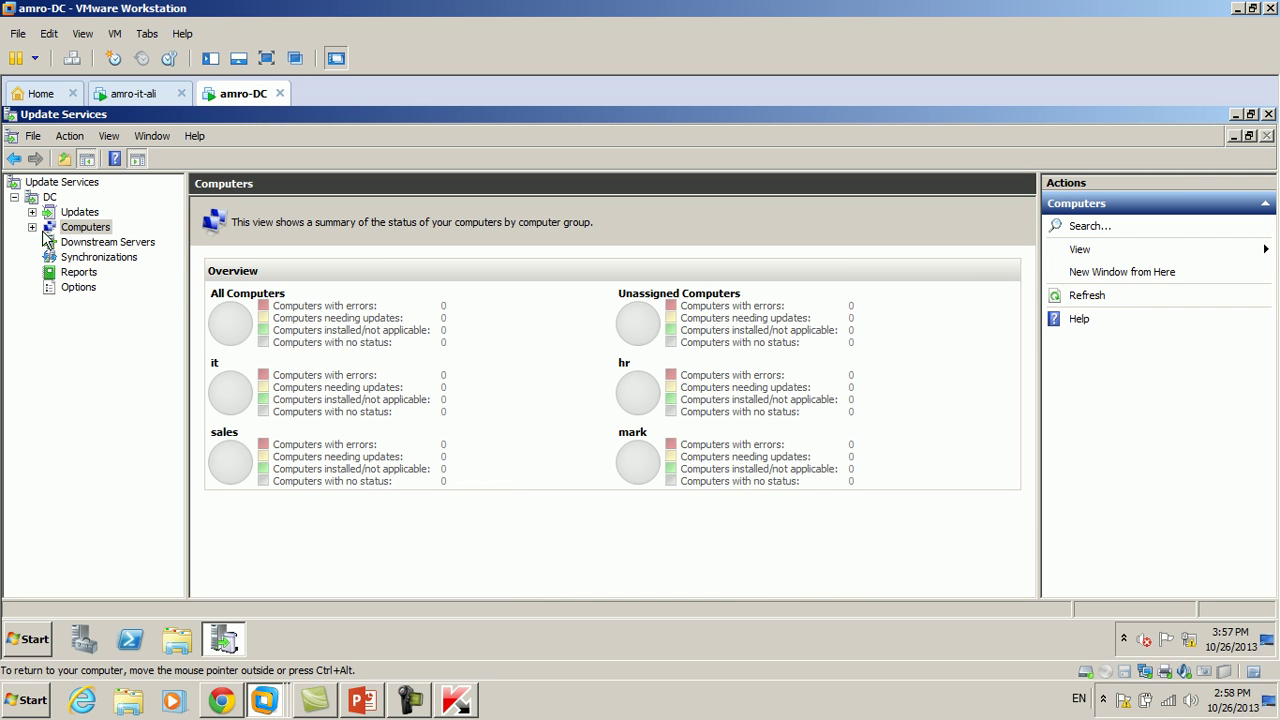
pyautogui.click(32, 228)
pyautogui.click(50, 242)
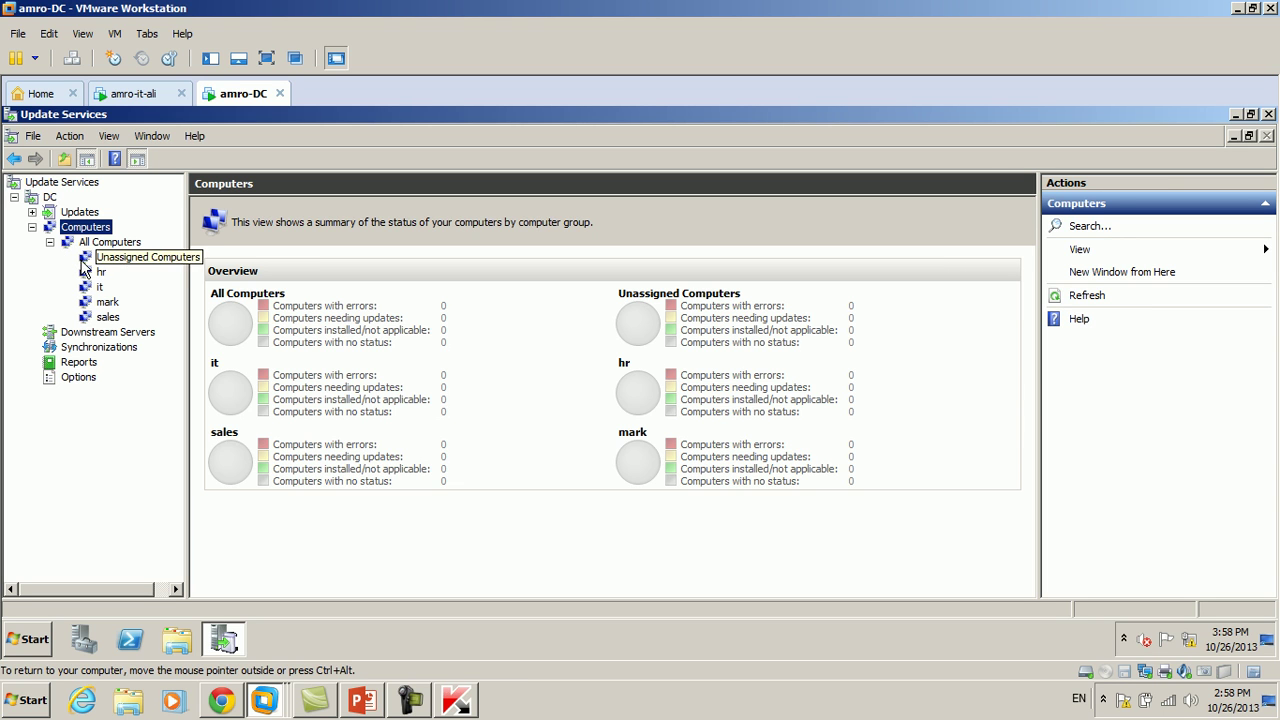
pyautogui.click(112, 243)
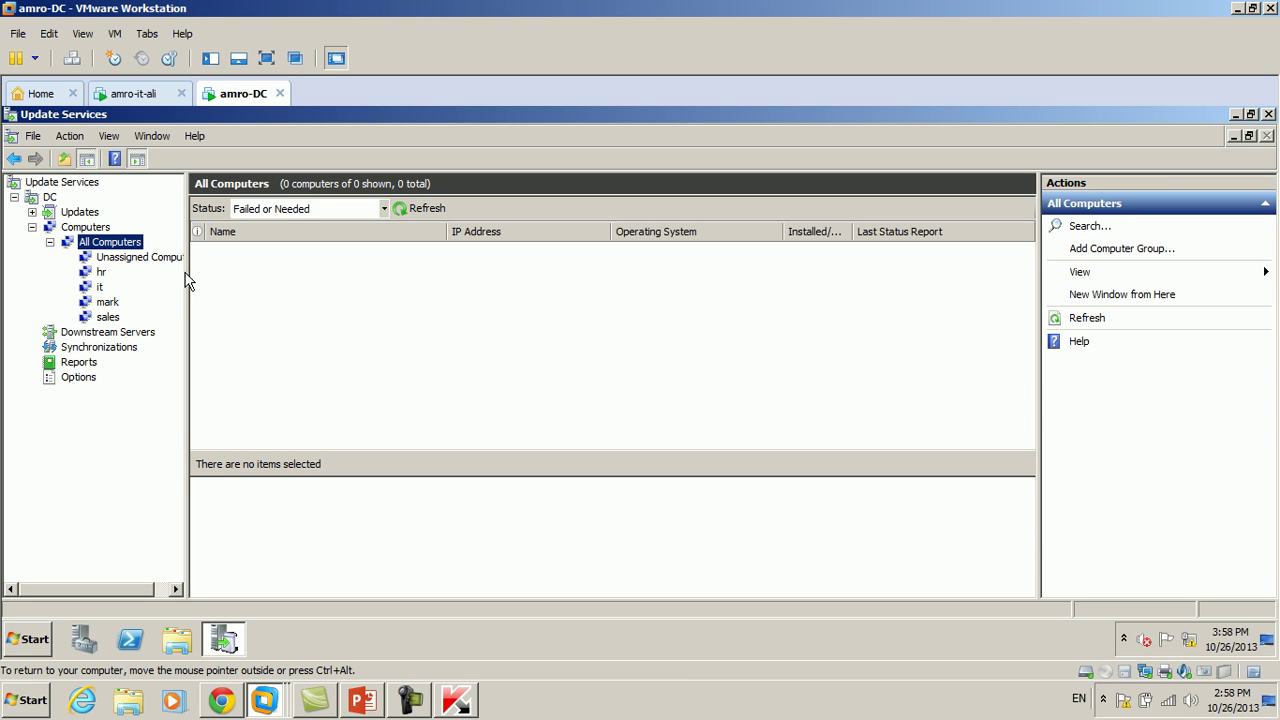
pyautogui.click(127, 258)
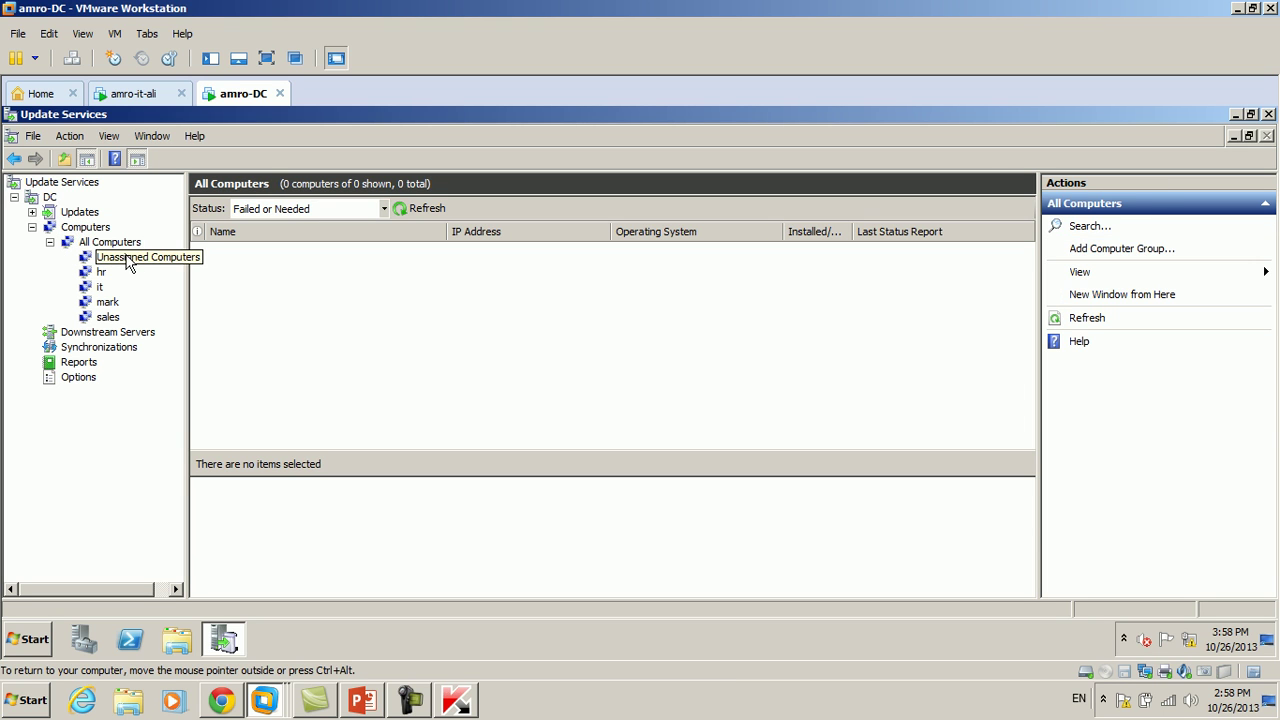
pyautogui.click(306, 284)
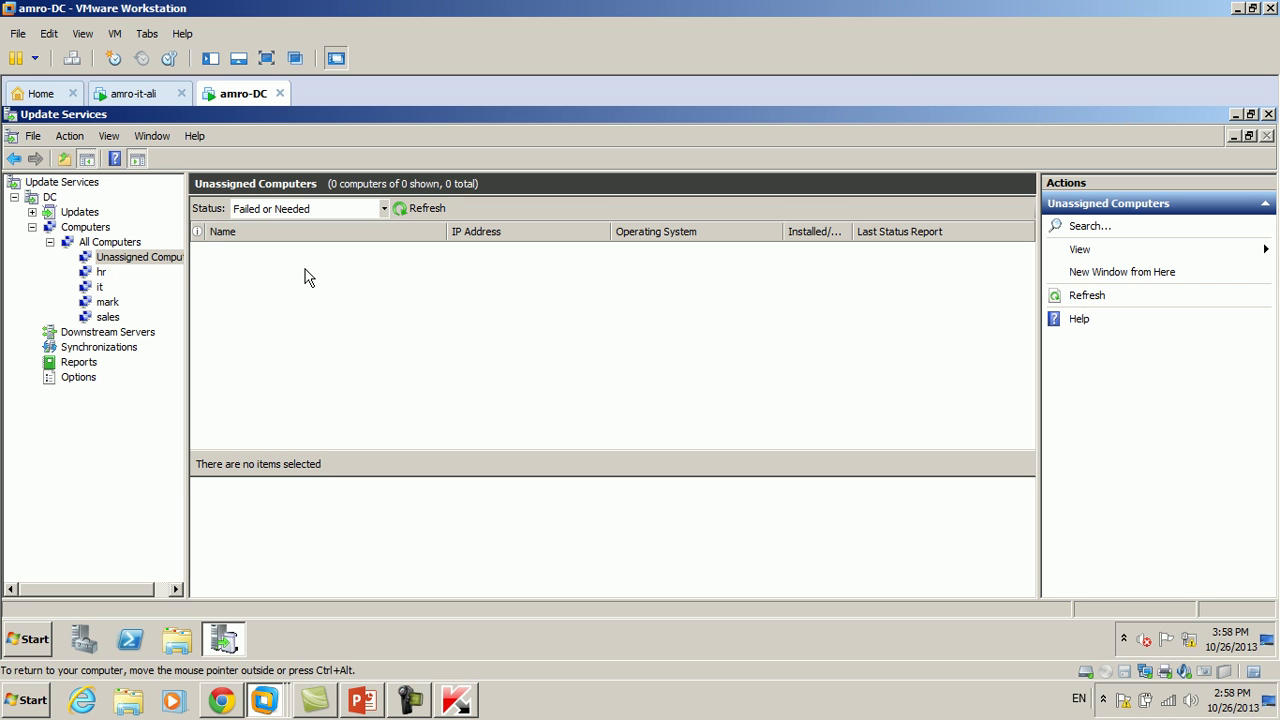
pyautogui.click(50, 242)
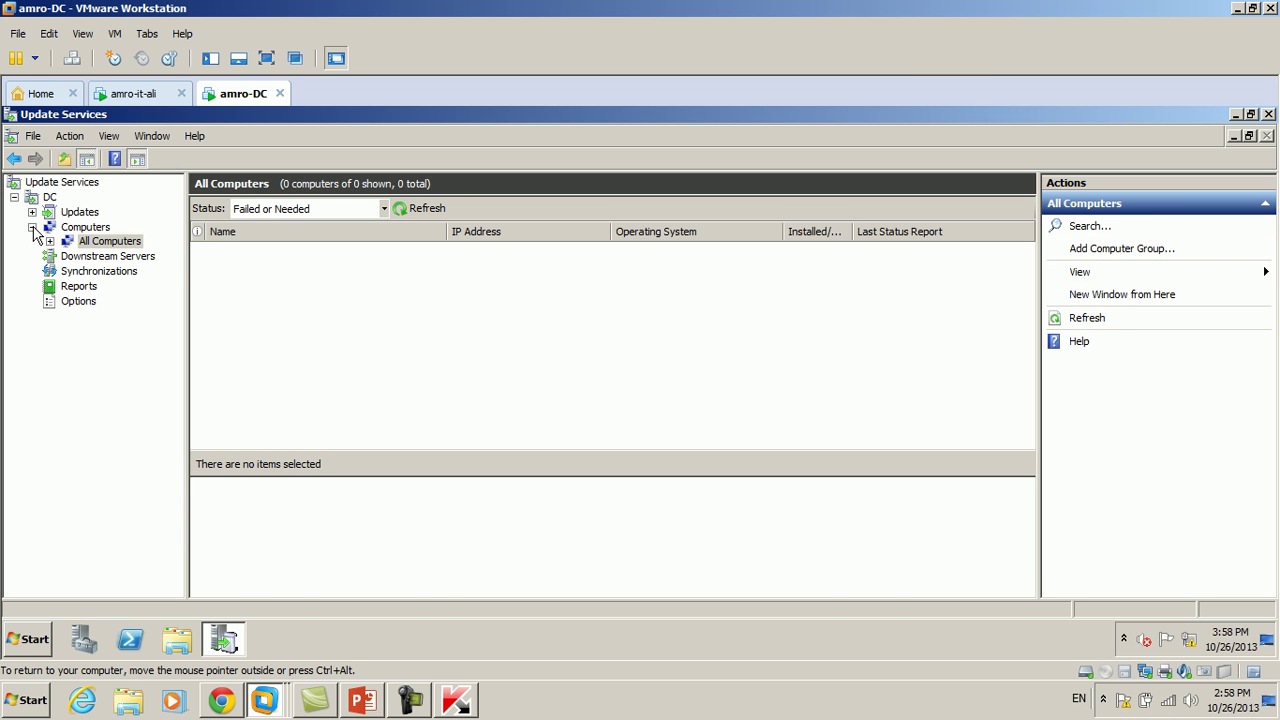
pyautogui.click(32, 227)
# - In the Computers options, assign computers to groups by Group Policy or registry settings and save the change
pyautogui.click(79, 286)
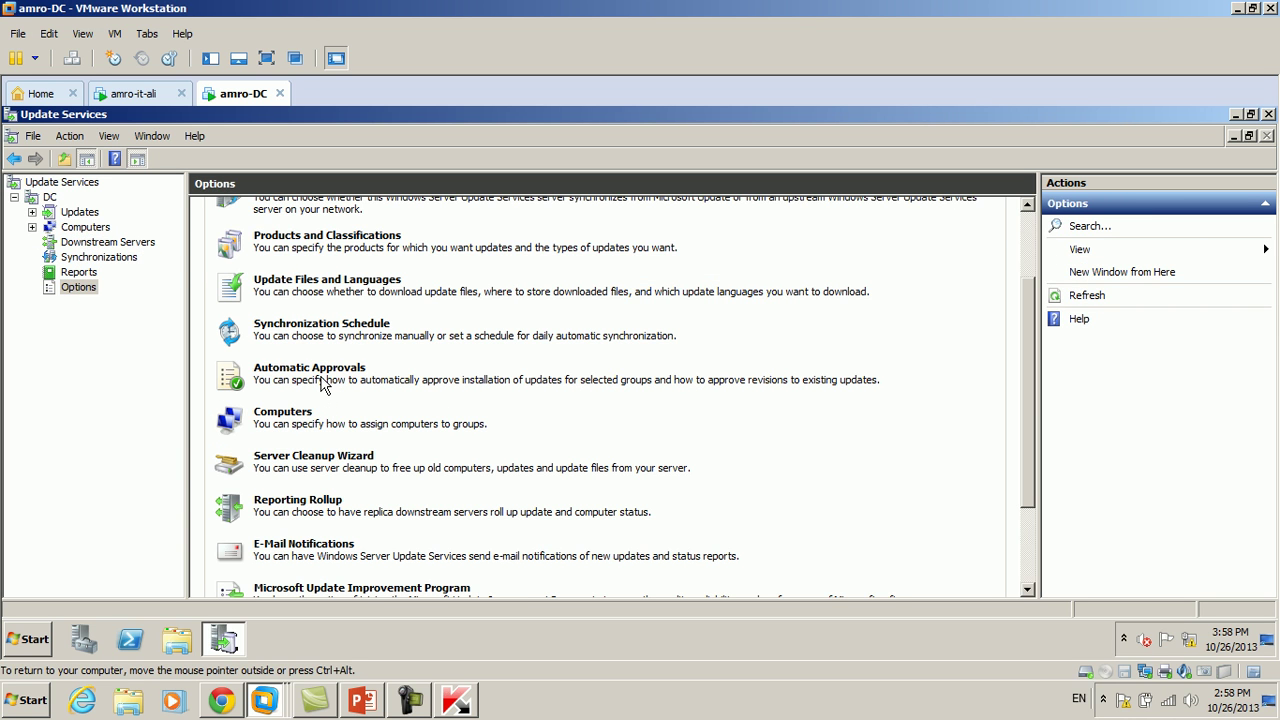
pyautogui.click(283, 412)
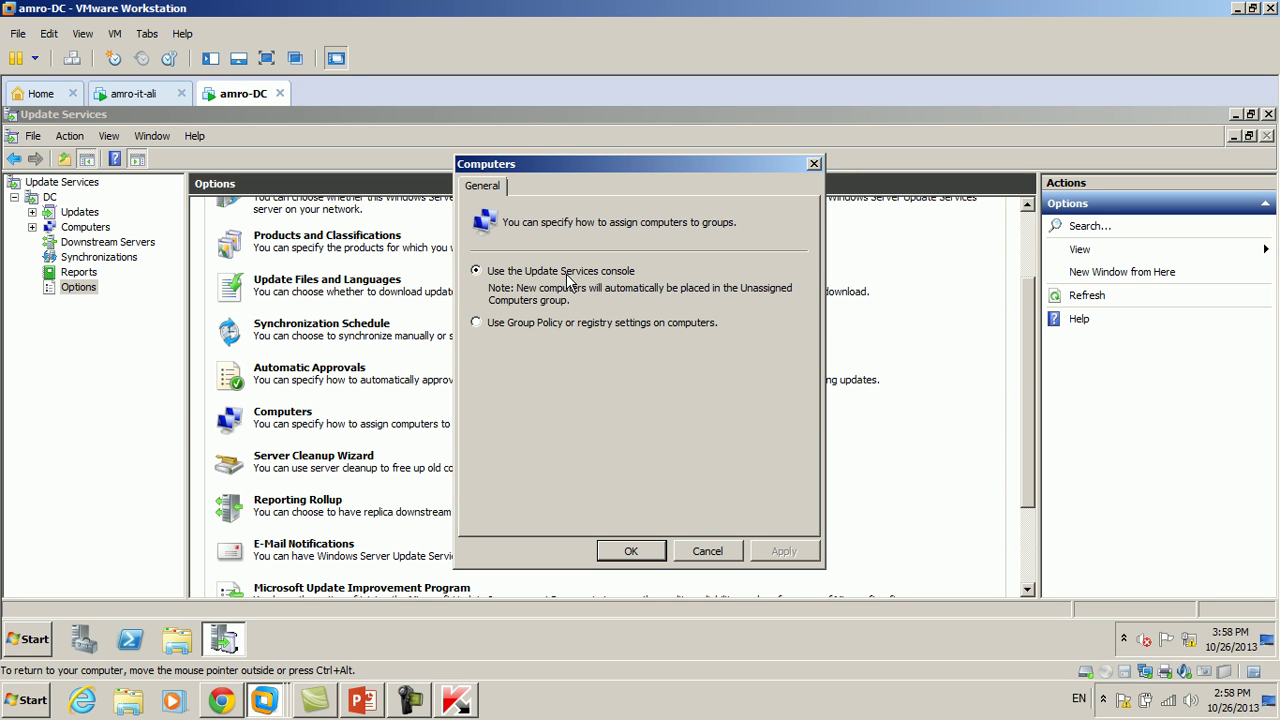
pyautogui.click(488, 328)
pyautogui.click(783, 555)
pyautogui.click(629, 553)
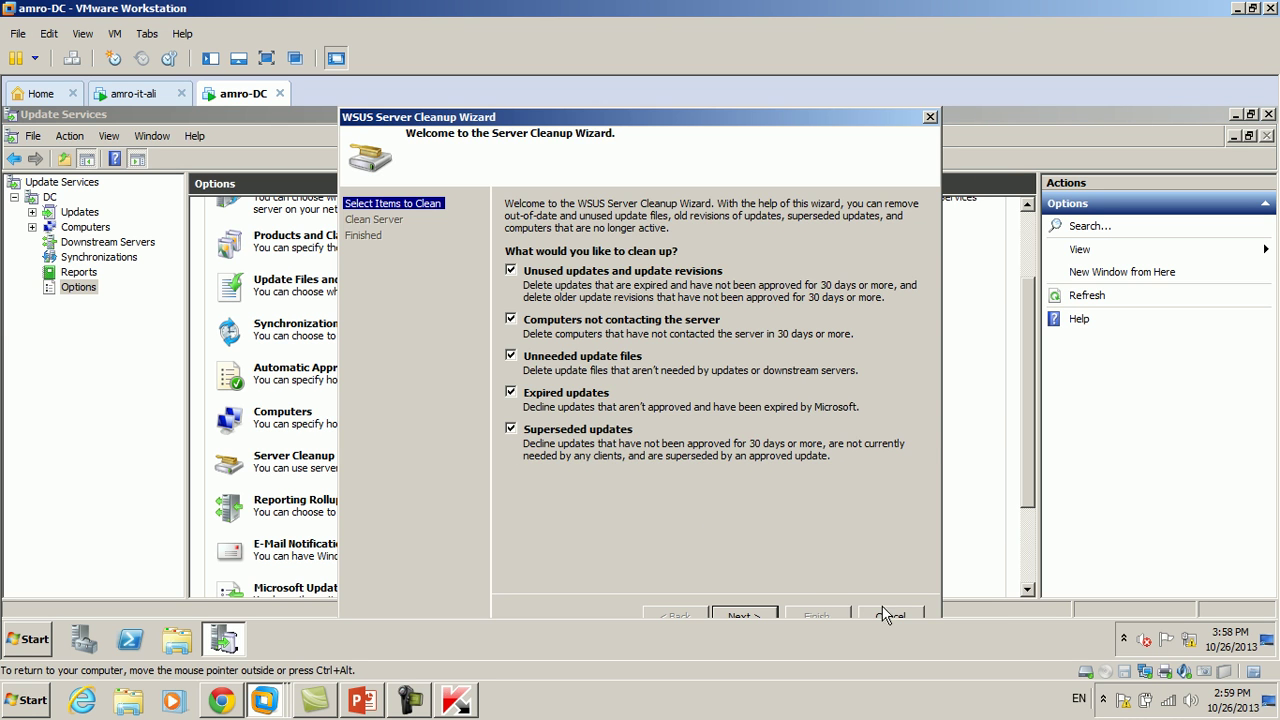
# - Close the Server Cleanup Wizard without running it and look over the general E-Mail Notifications options
pyautogui.click(883, 608)
pyautogui.scroll(-3, 570, 430)
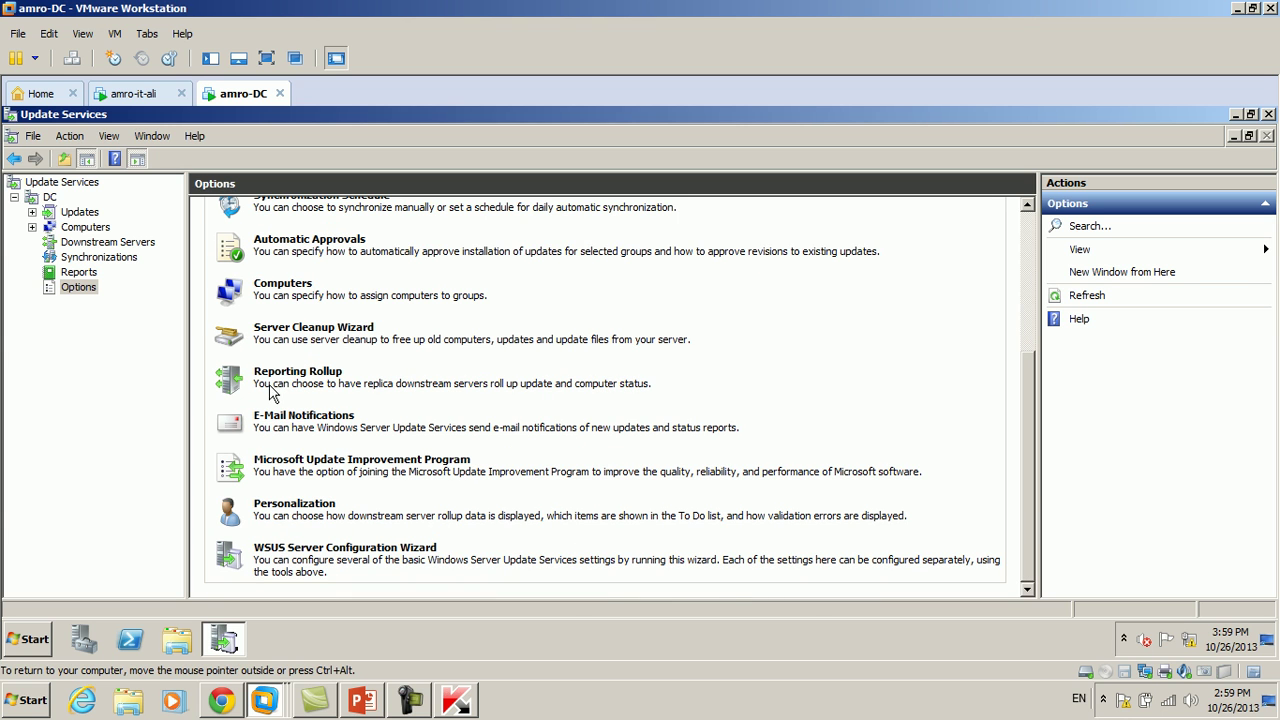
pyautogui.click(346, 418)
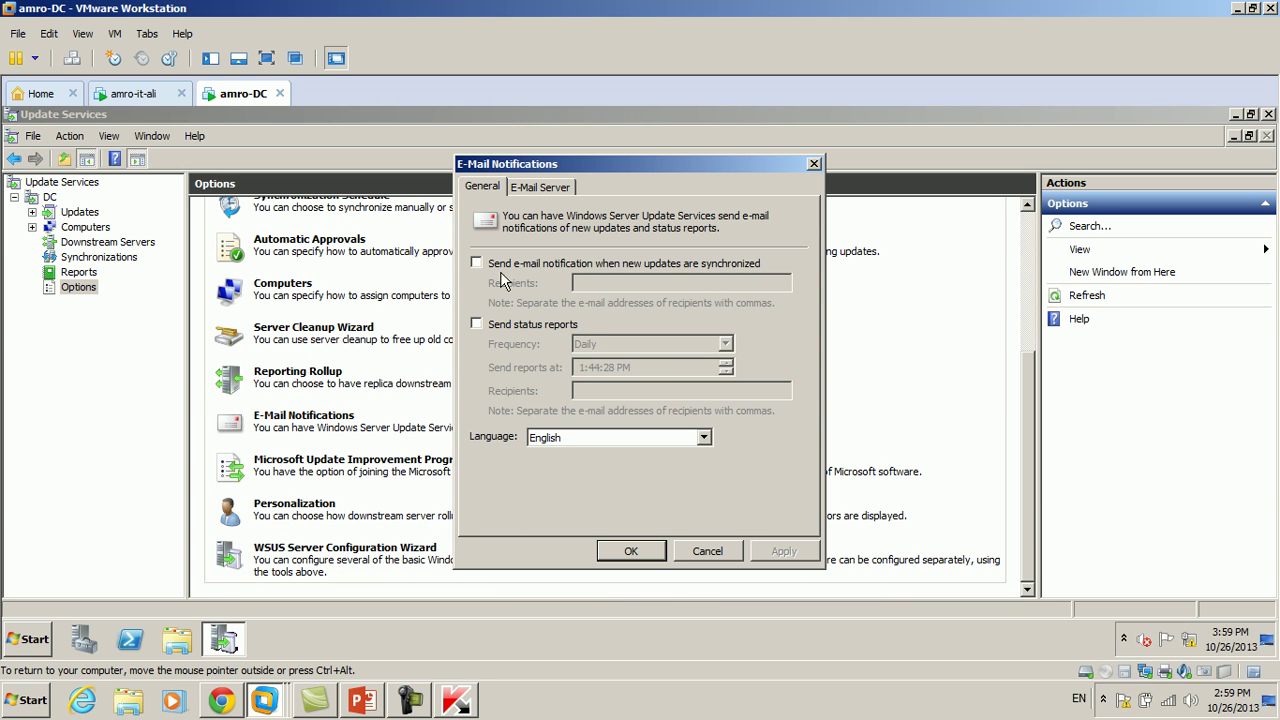
pyautogui.click(719, 557)
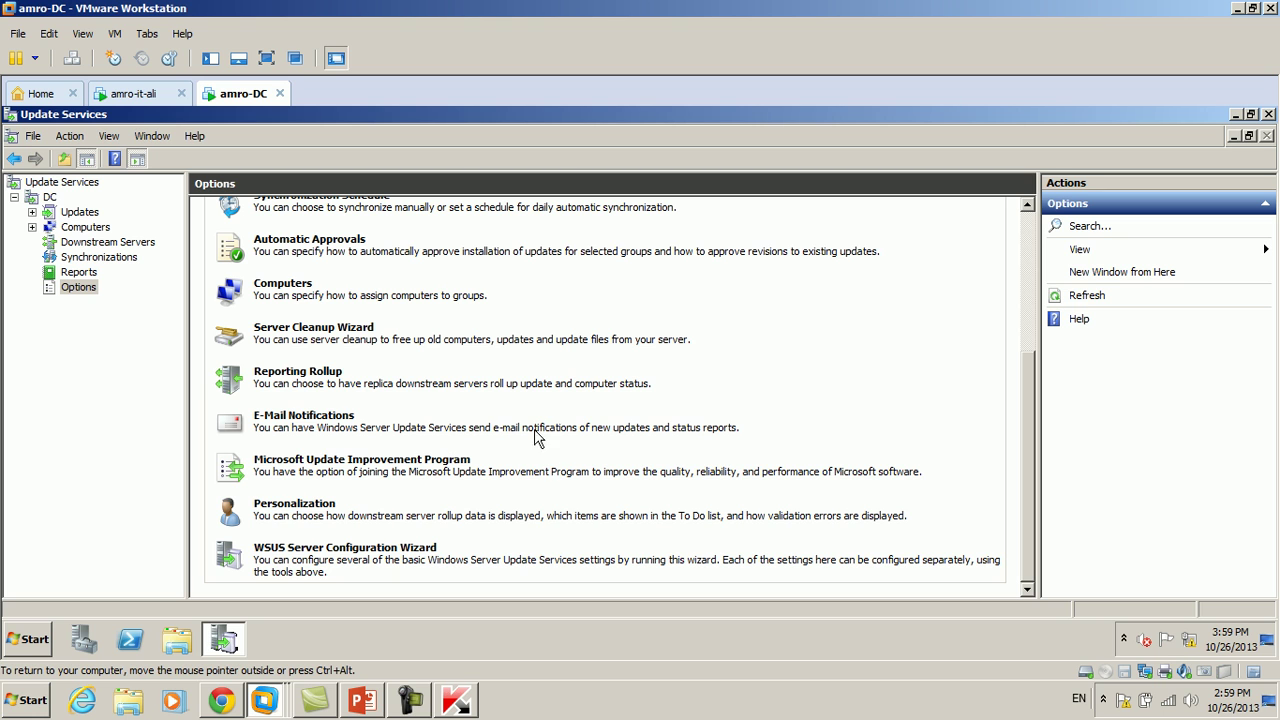
# - Look over the opening pages of the WSUS Server Configuration Wizard, cancel it and close the Update Services console
pyautogui.click(380, 557)
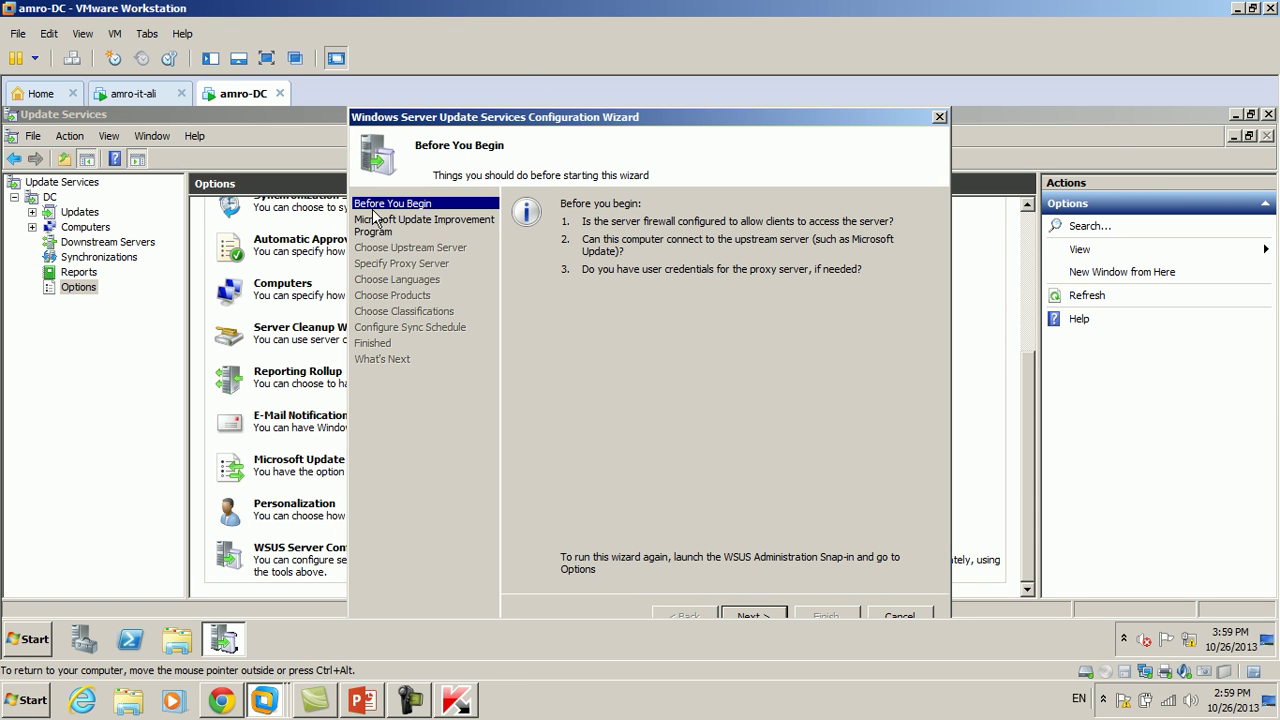
pyautogui.click(750, 614)
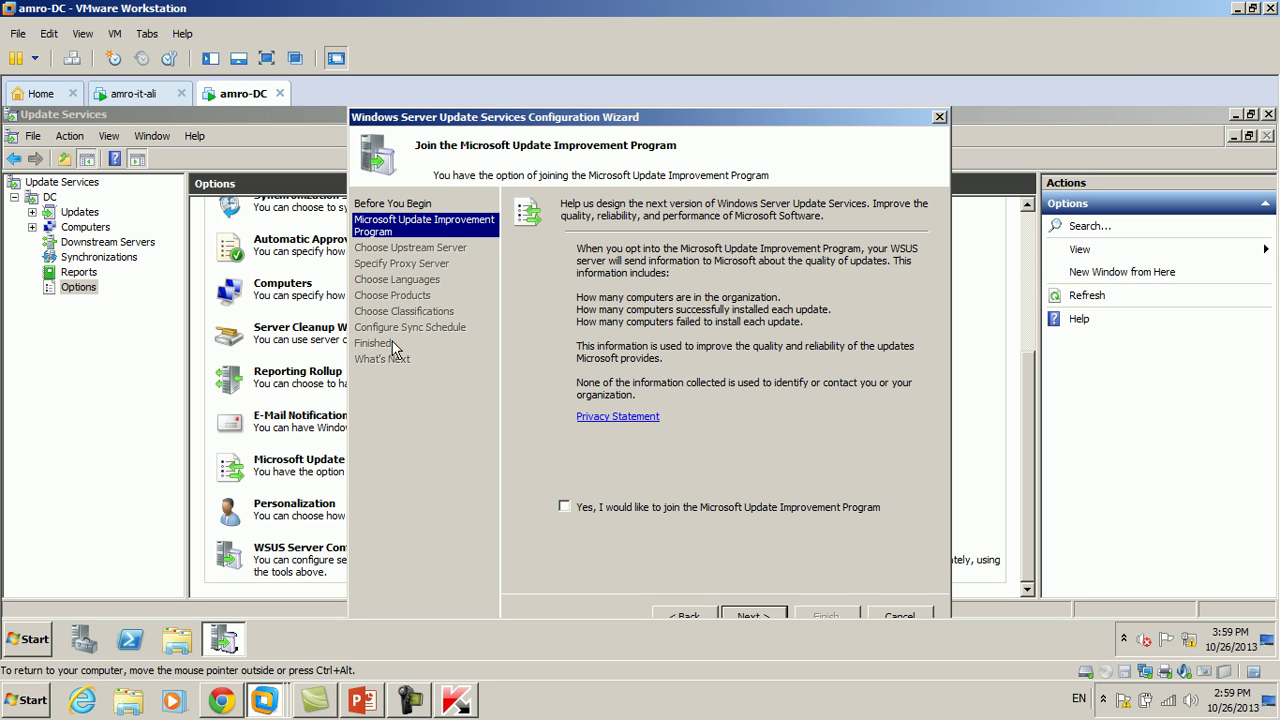
pyautogui.click(899, 614)
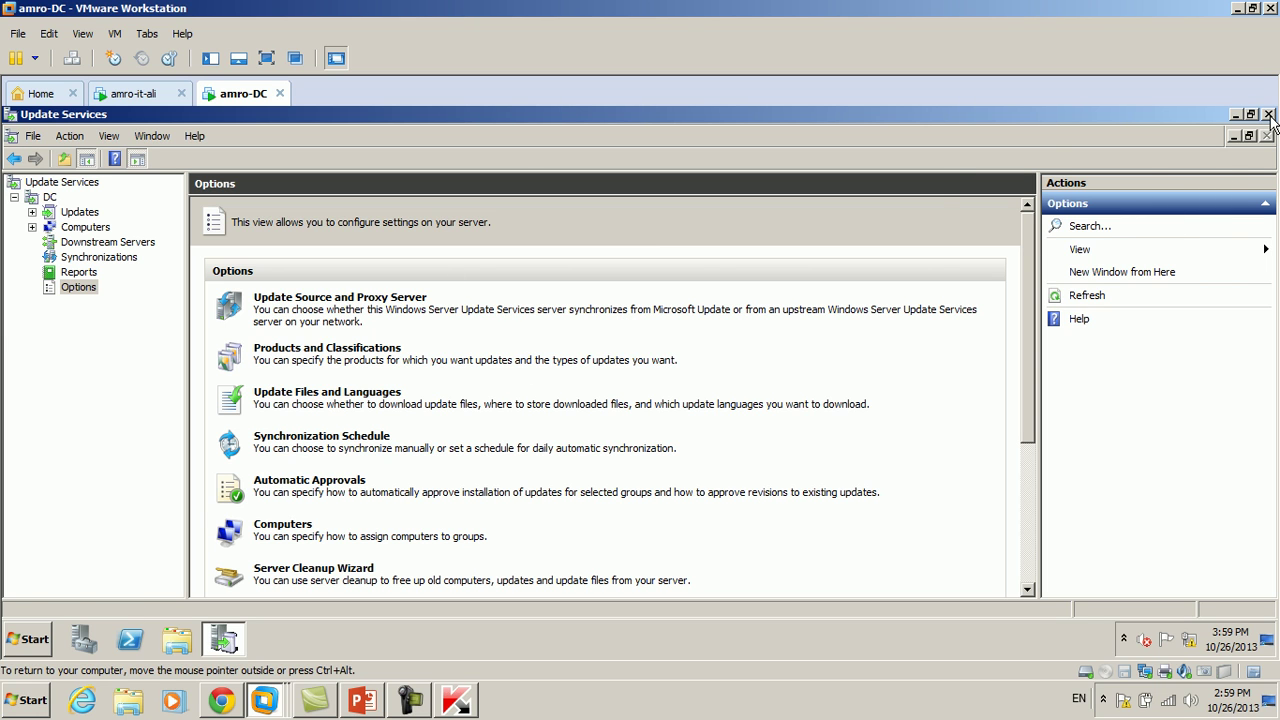
pyautogui.hotkey('alt', 'F4')
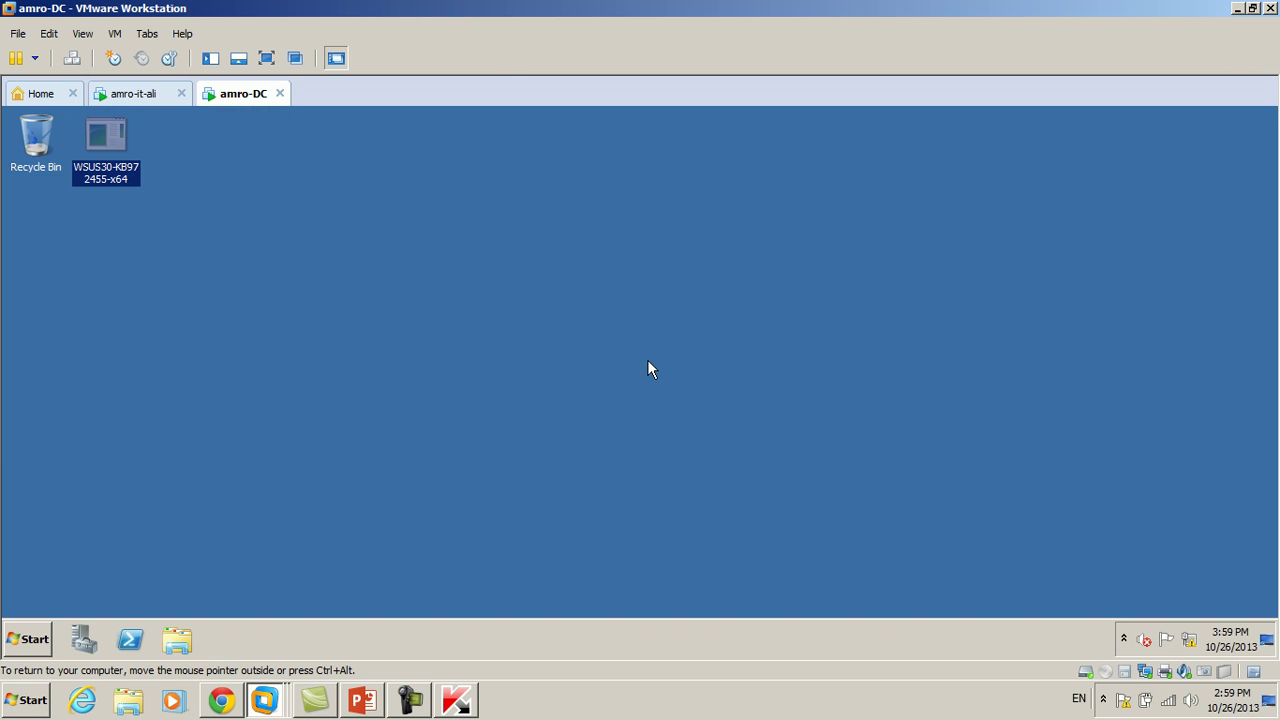
# - On the amro-it-ali client, review the important-update choices in the Windows Update settings, cancel without saving and close Windows Update
pyautogui.click(410, 700)
pyautogui.click(122, 94)
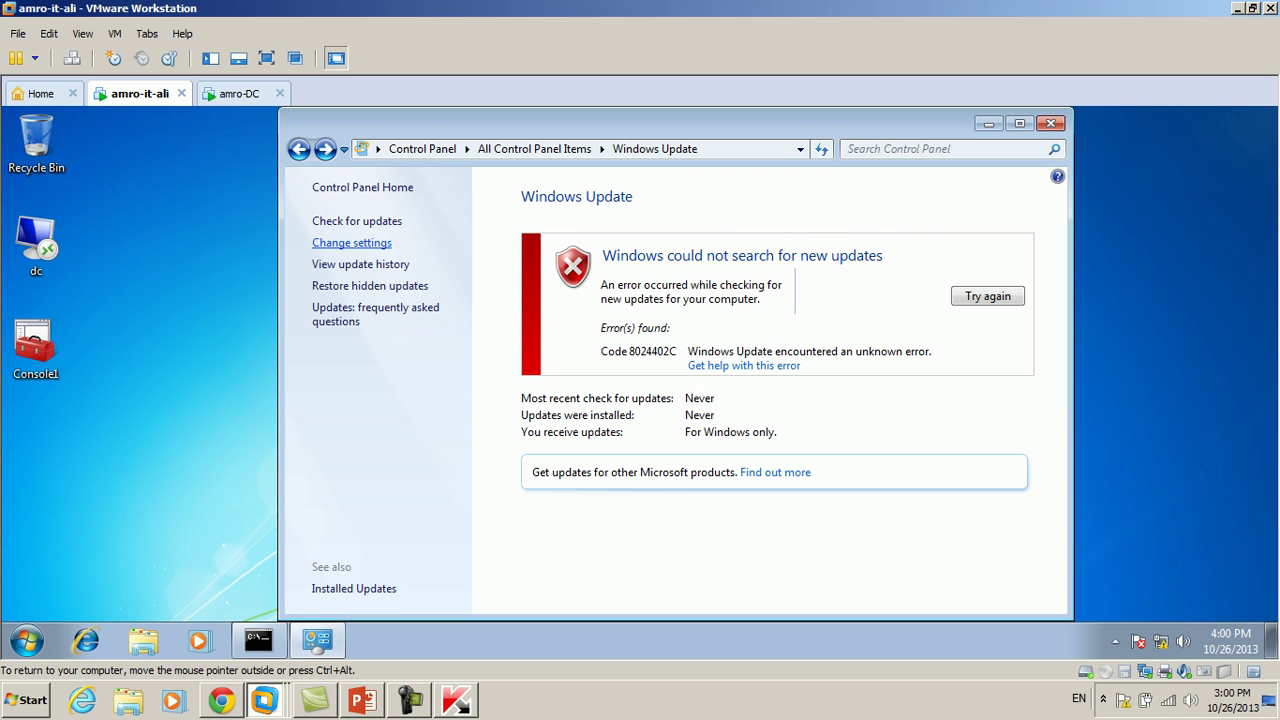
pyautogui.click(370, 243)
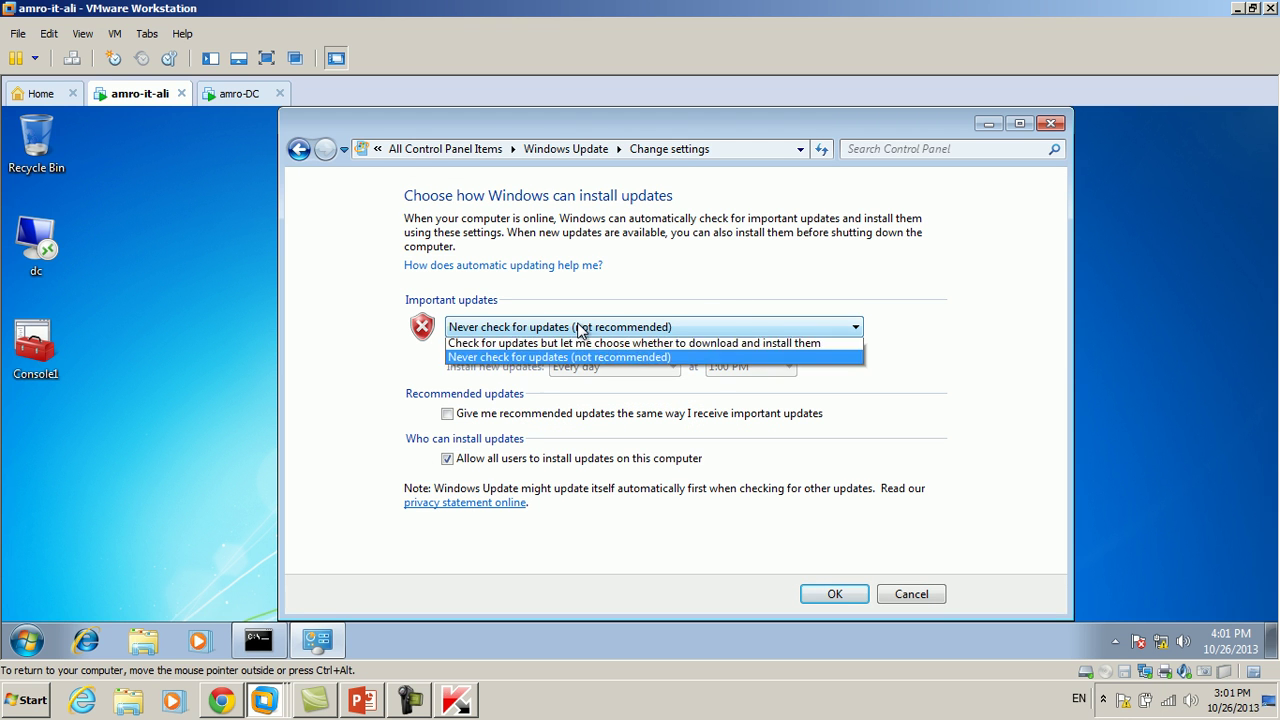
pyautogui.click(582, 329)
pyautogui.click(655, 350)
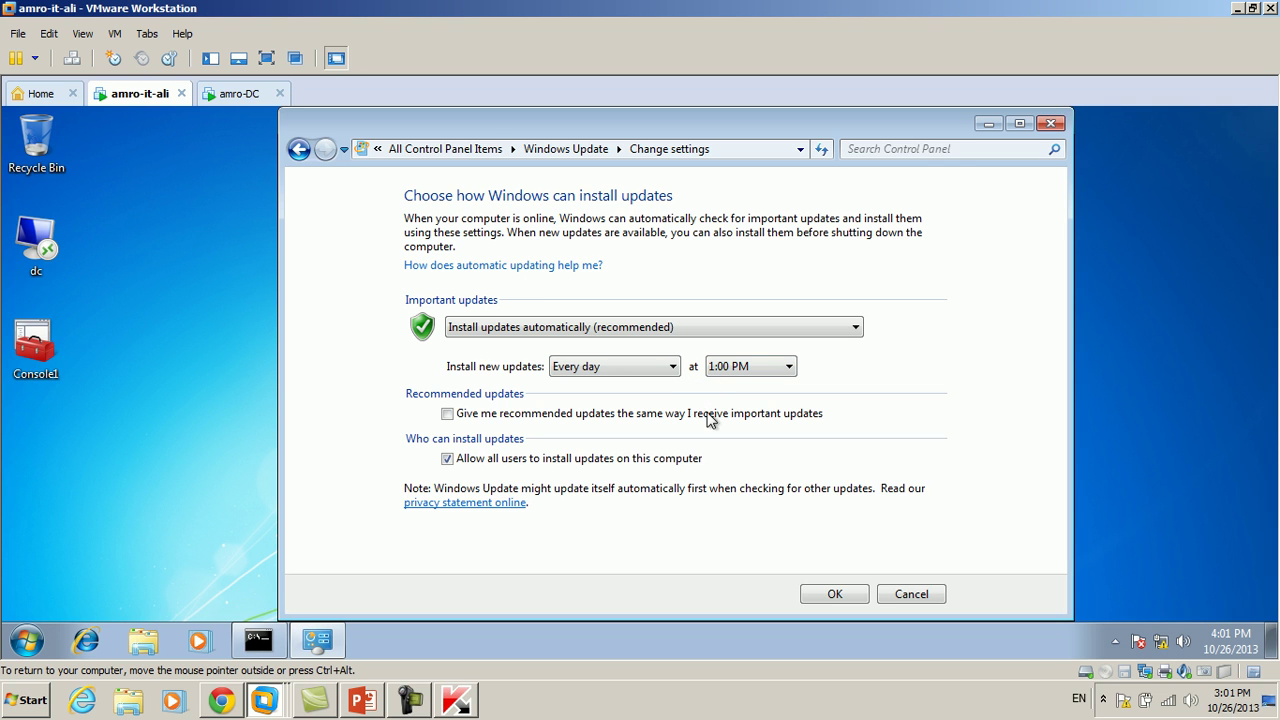
pyautogui.click(905, 601)
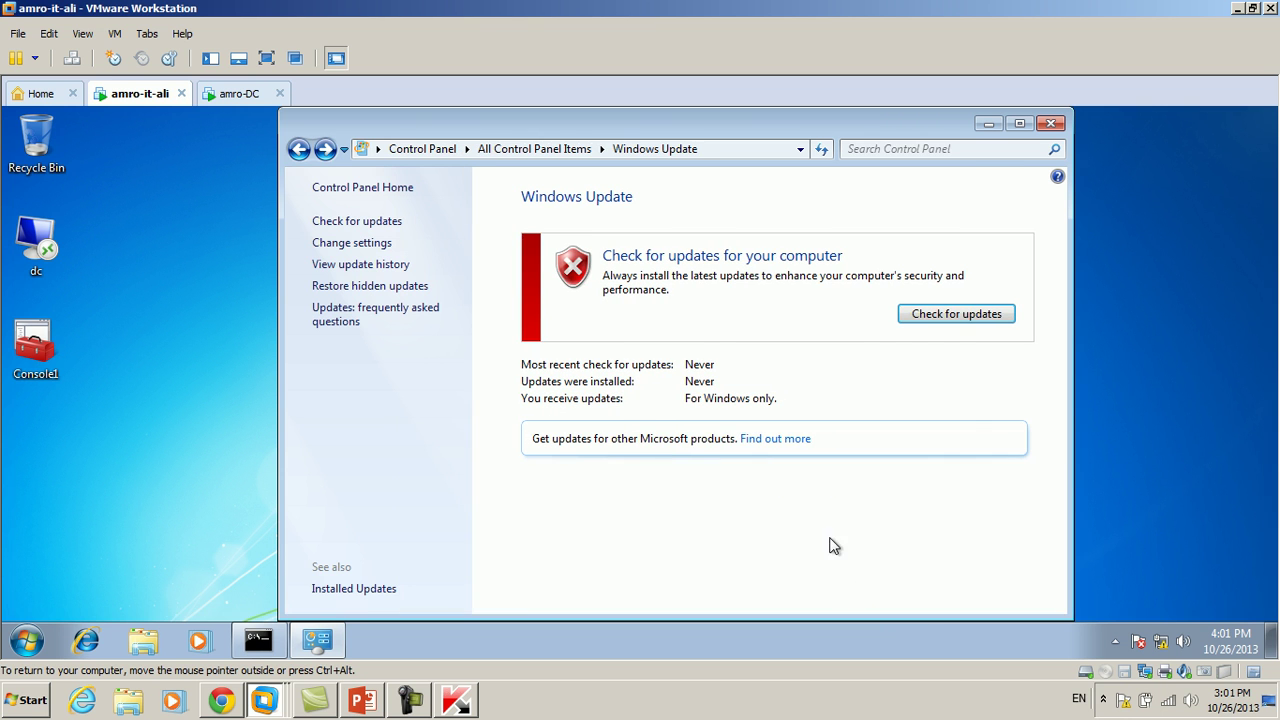
pyautogui.click(1050, 123)
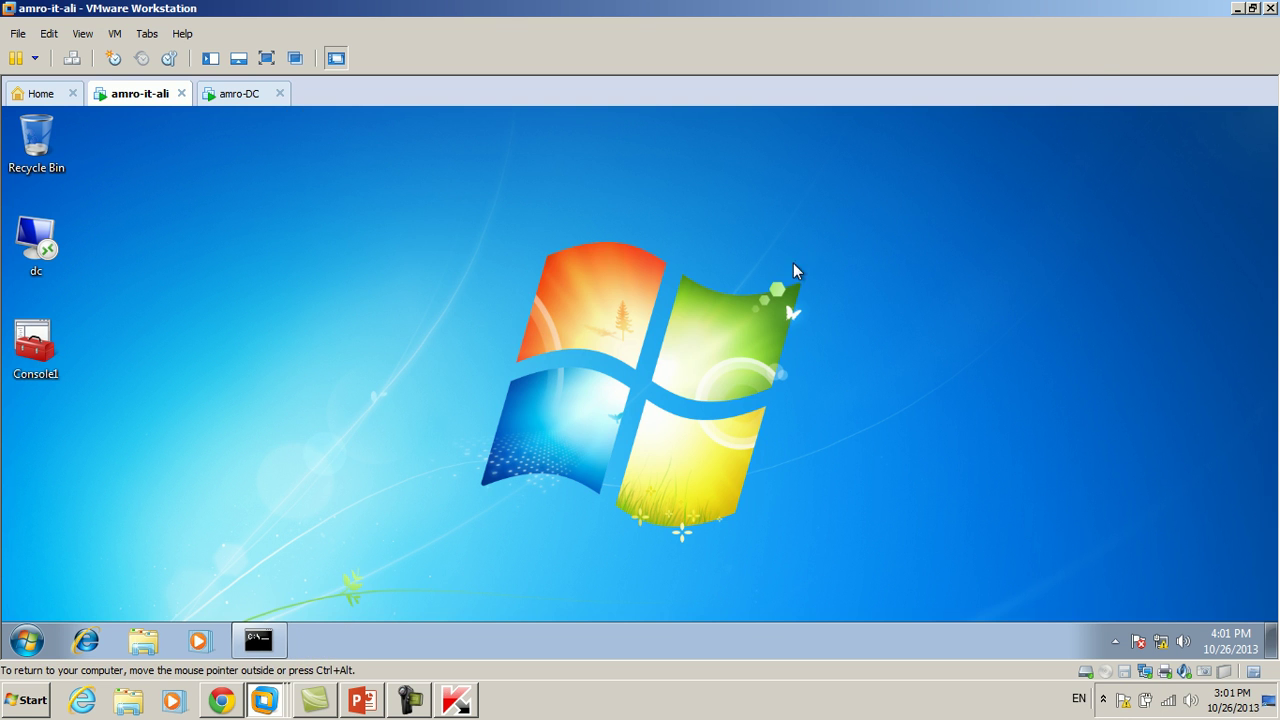
# - Open the Local Group Policy Editor on the client by running gpedit.msc
pyautogui.click(27, 640)
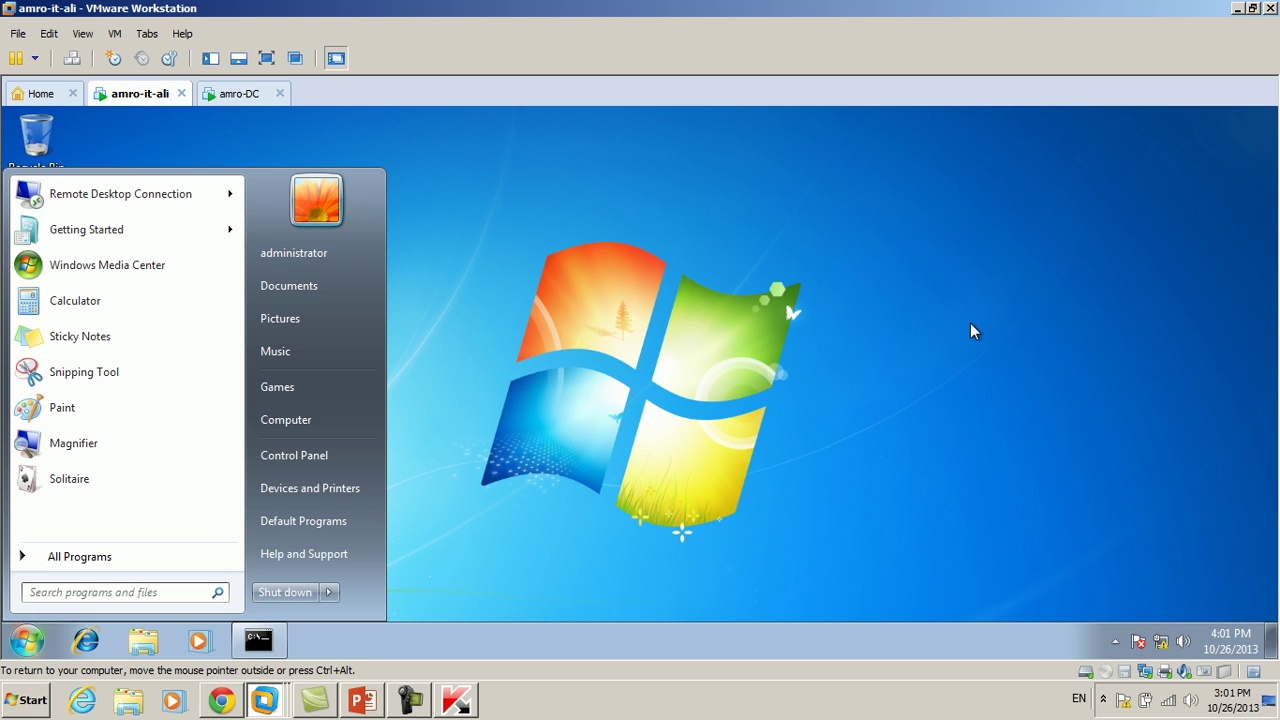
pyautogui.write('gpedit')
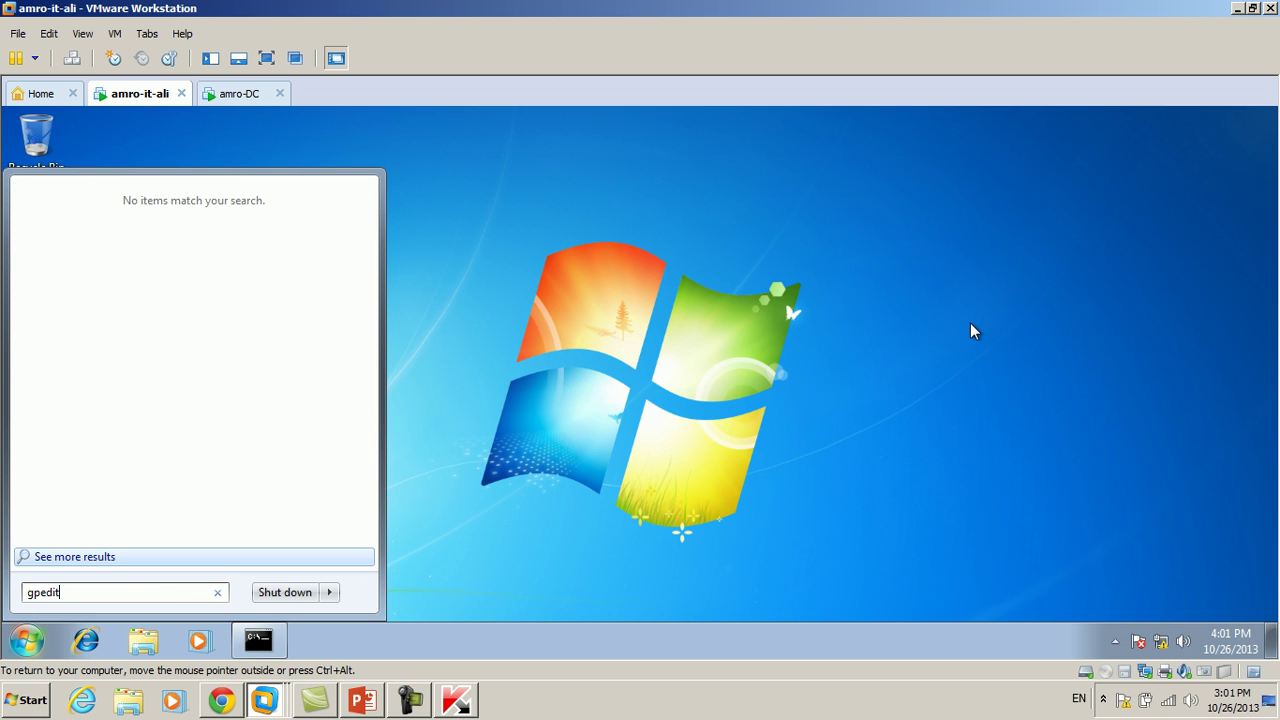
pyautogui.write('.MSc')
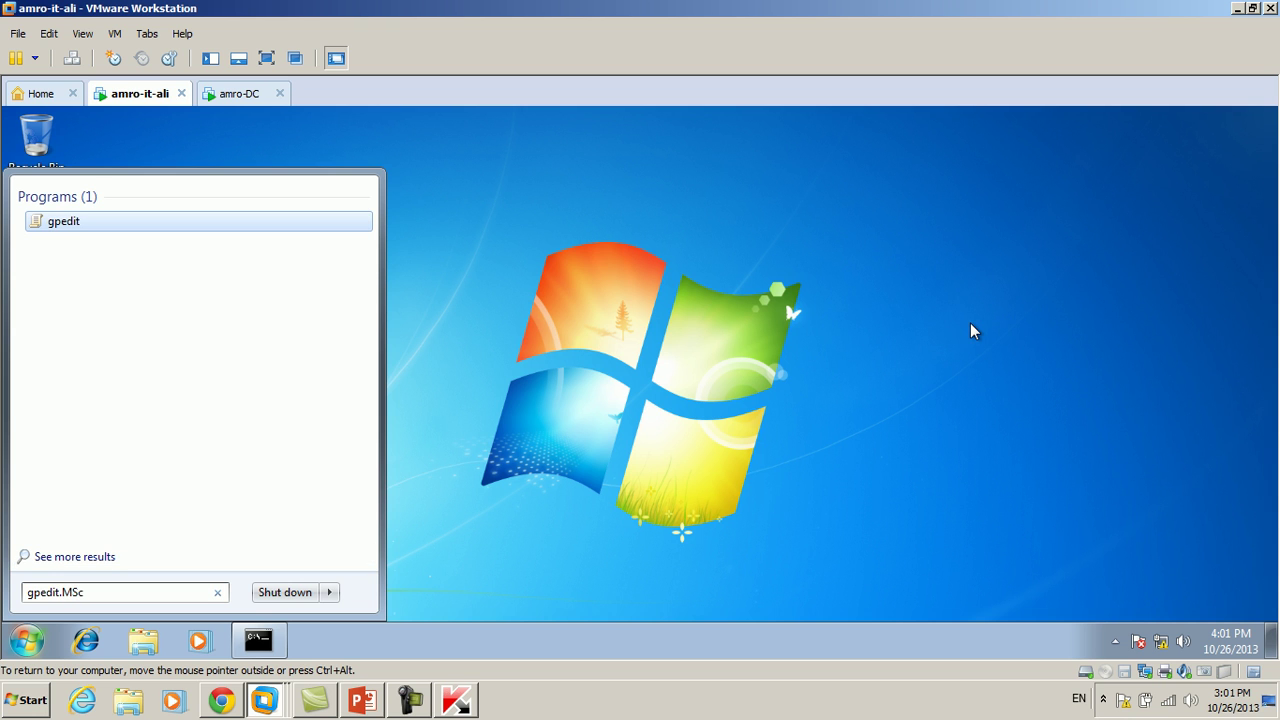
pyautogui.press('Return')
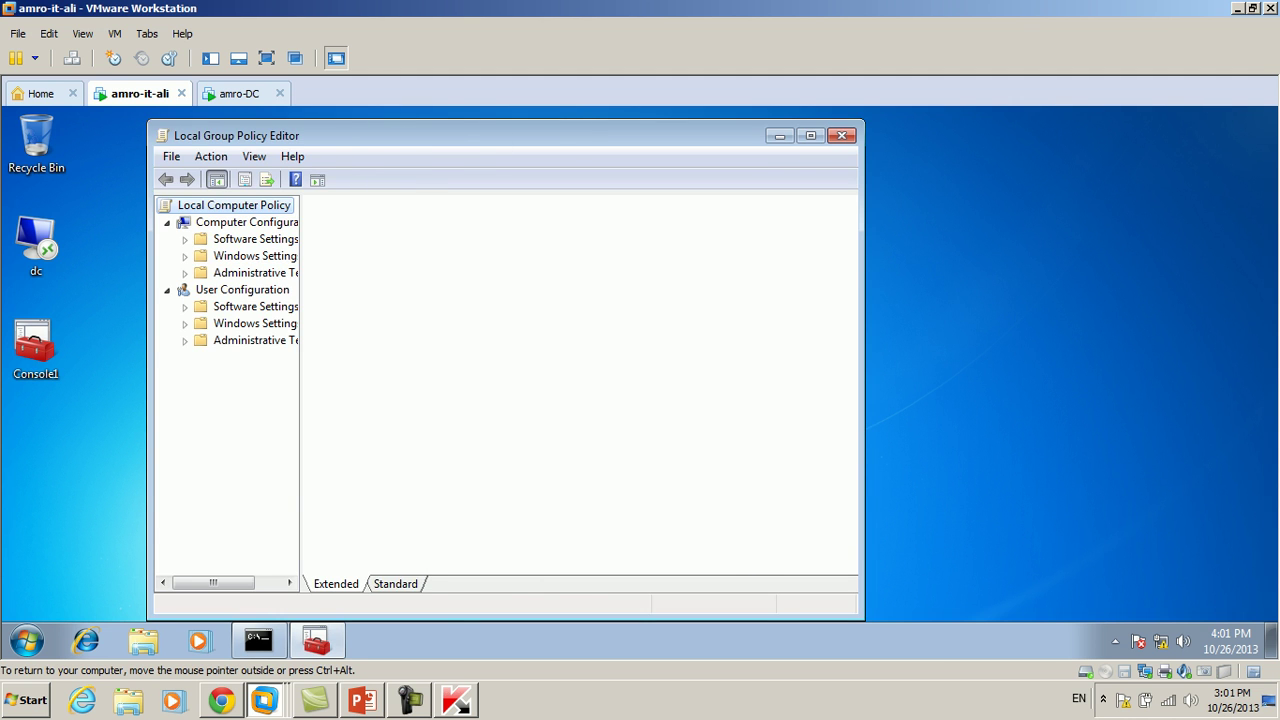
# - Display the Windows Update policies under Computer Configuration, Administrative Templates, Windows Components, with the editor maximized and the setting names readable
pyautogui.moveTo(472, 229); pyautogui.dragTo(566, 262)
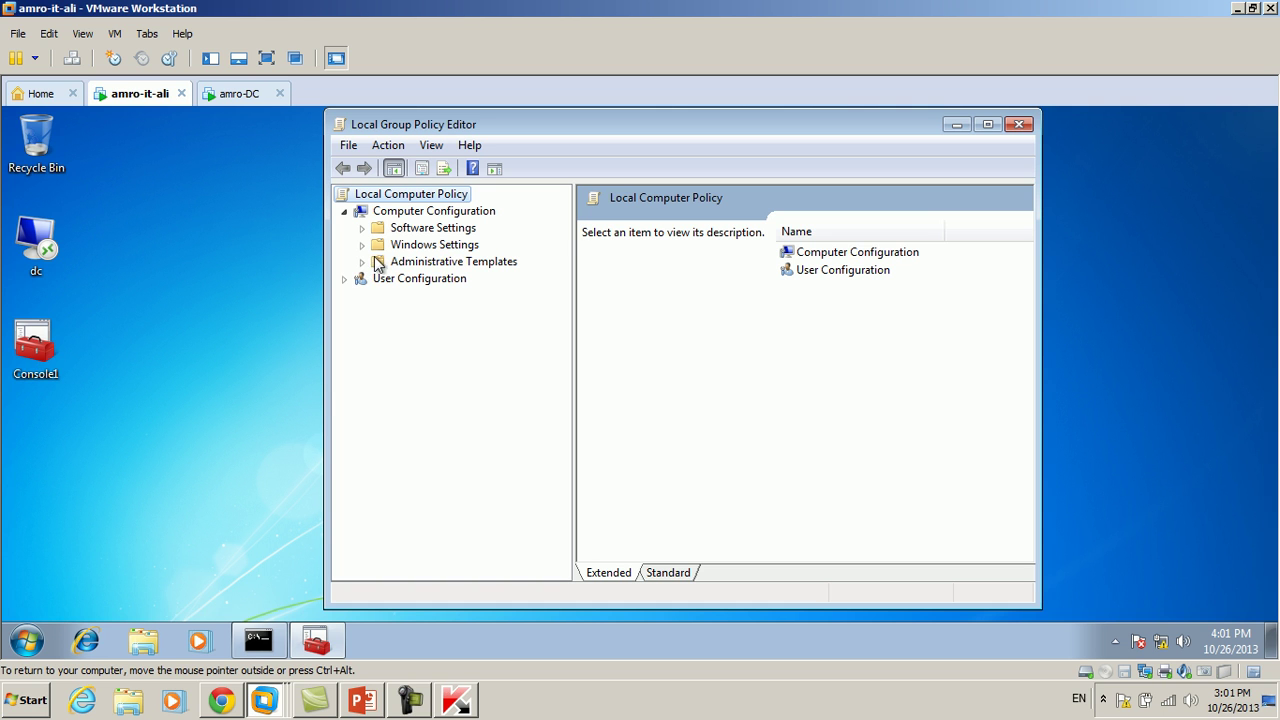
pyautogui.click(361, 262)
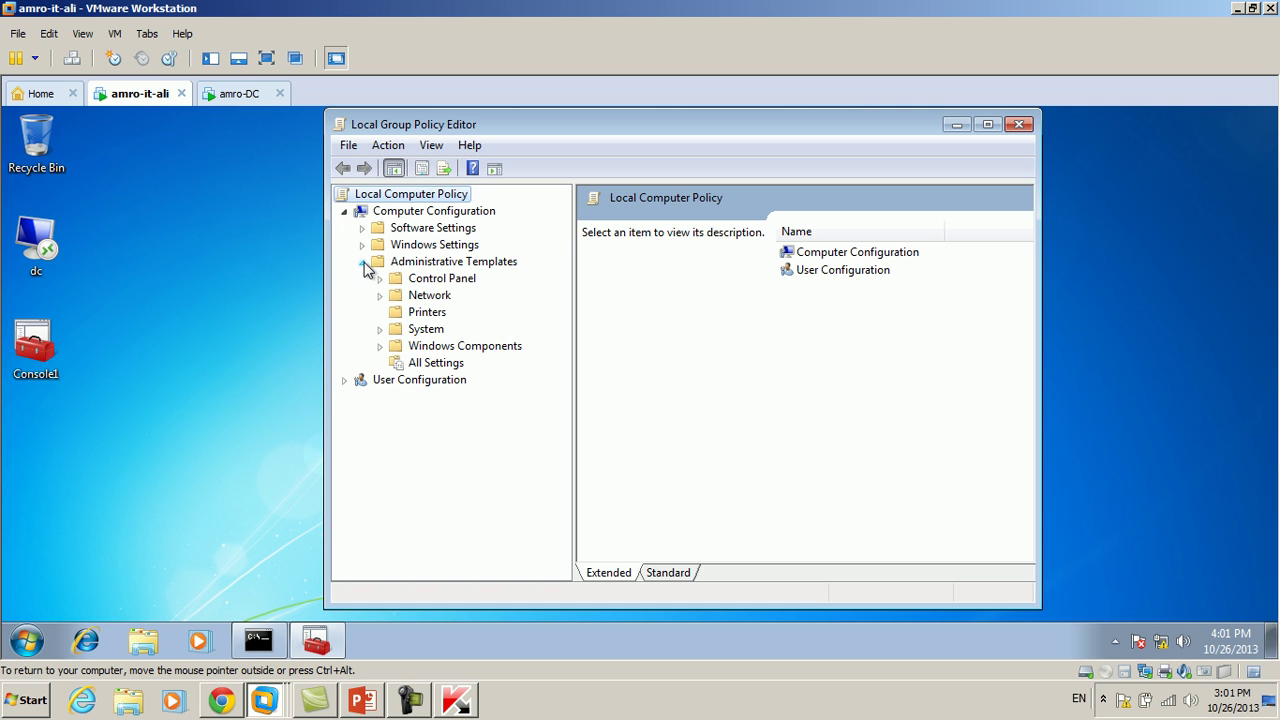
pyautogui.click(381, 346)
pyautogui.moveTo(563, 310); pyautogui.dragTo(557, 494)
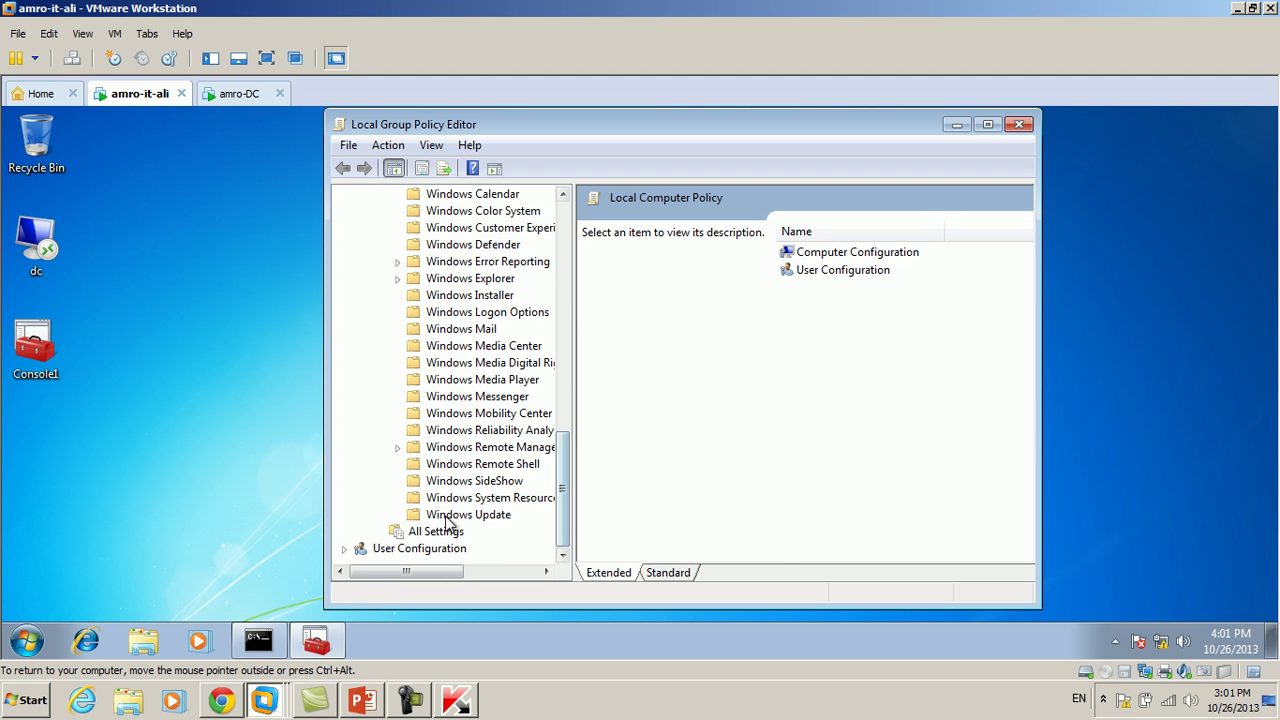
pyautogui.click(450, 515)
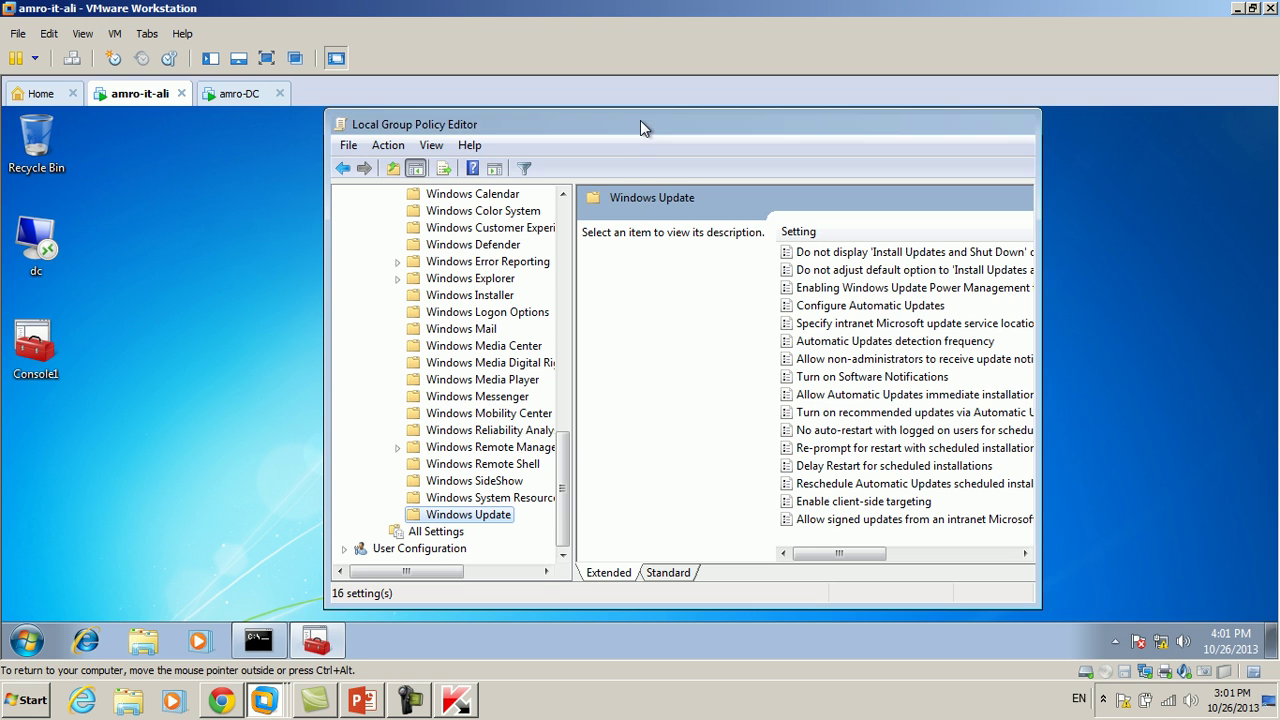
pyautogui.doubleClick(640, 122)
pyautogui.moveTo(767, 218); pyautogui.dragTo(962, 229)
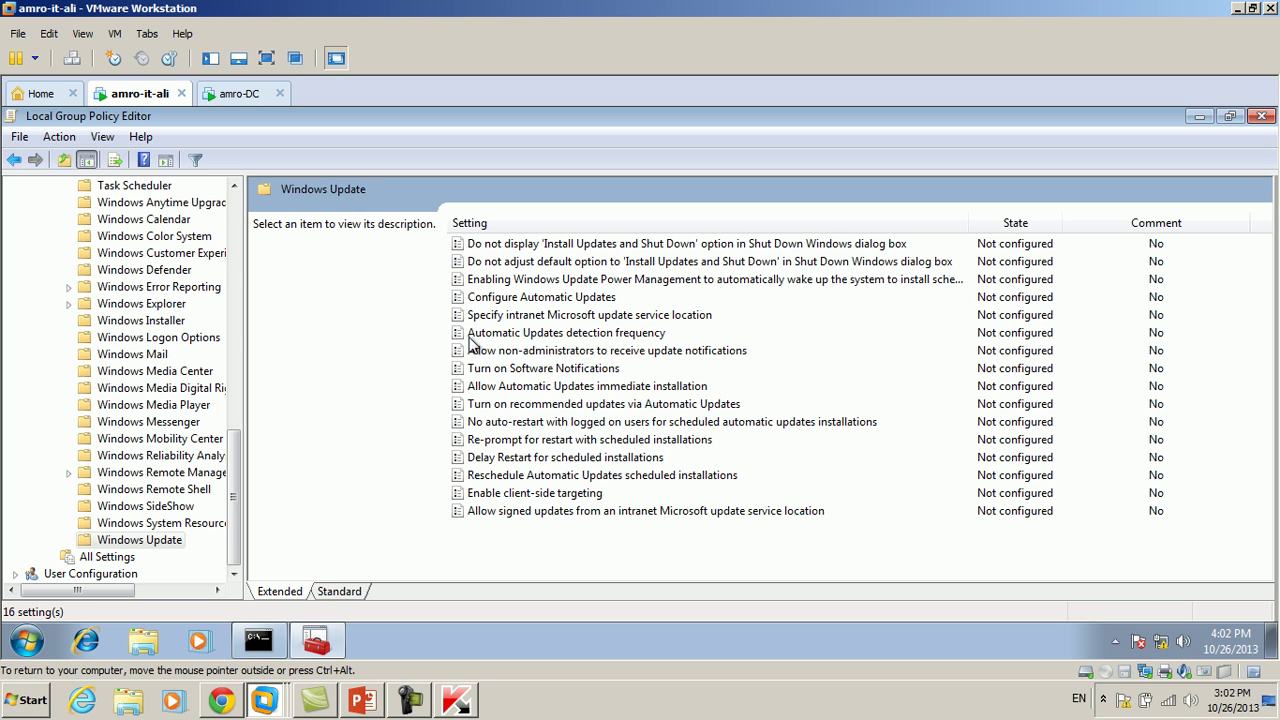
# - Enable the Configure Automatic Updates policy with option 4 - Auto download and schedule the install
pyautogui.click(518, 300)
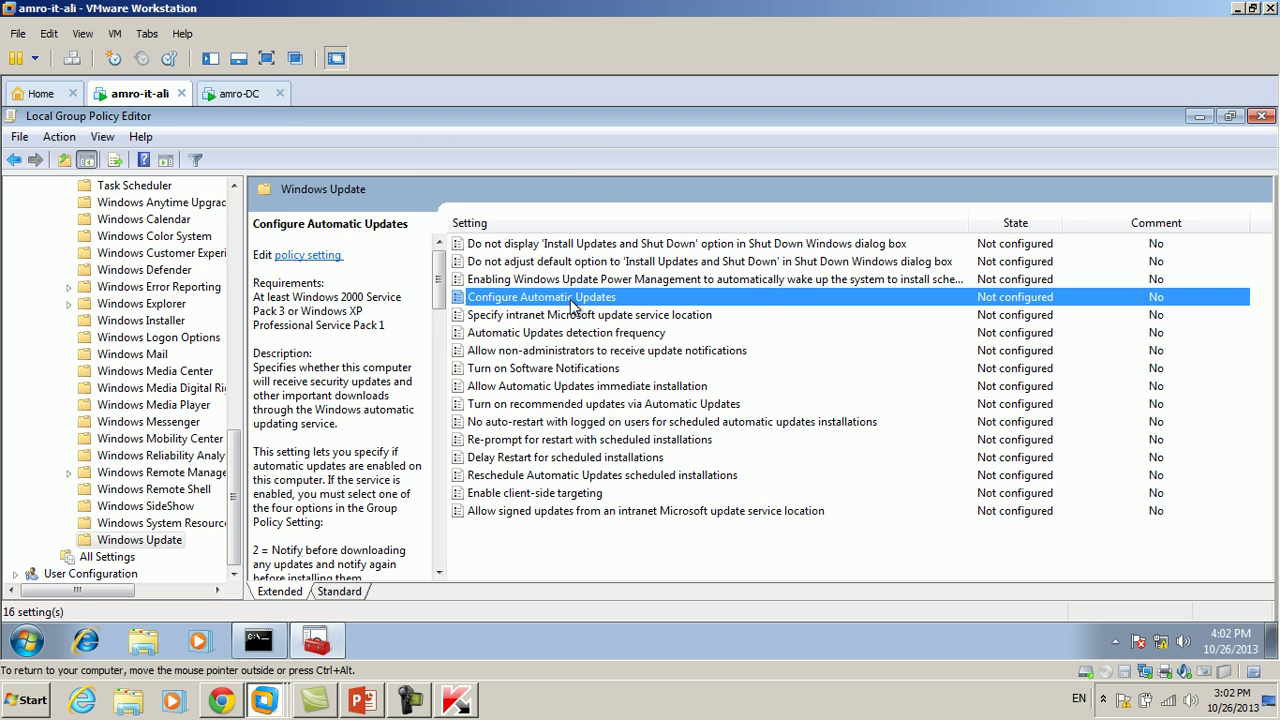
pyautogui.doubleClick(573, 305)
pyautogui.click(180, 228)
pyautogui.click(376, 392)
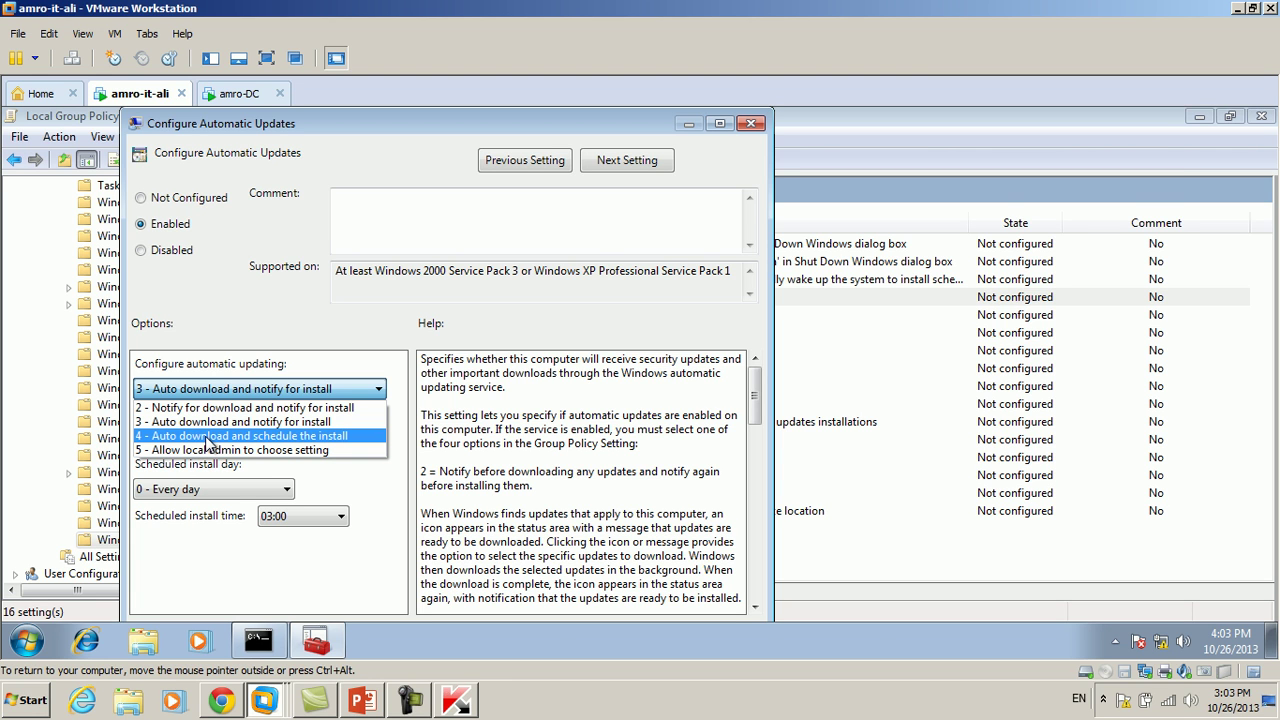
pyautogui.click(209, 437)
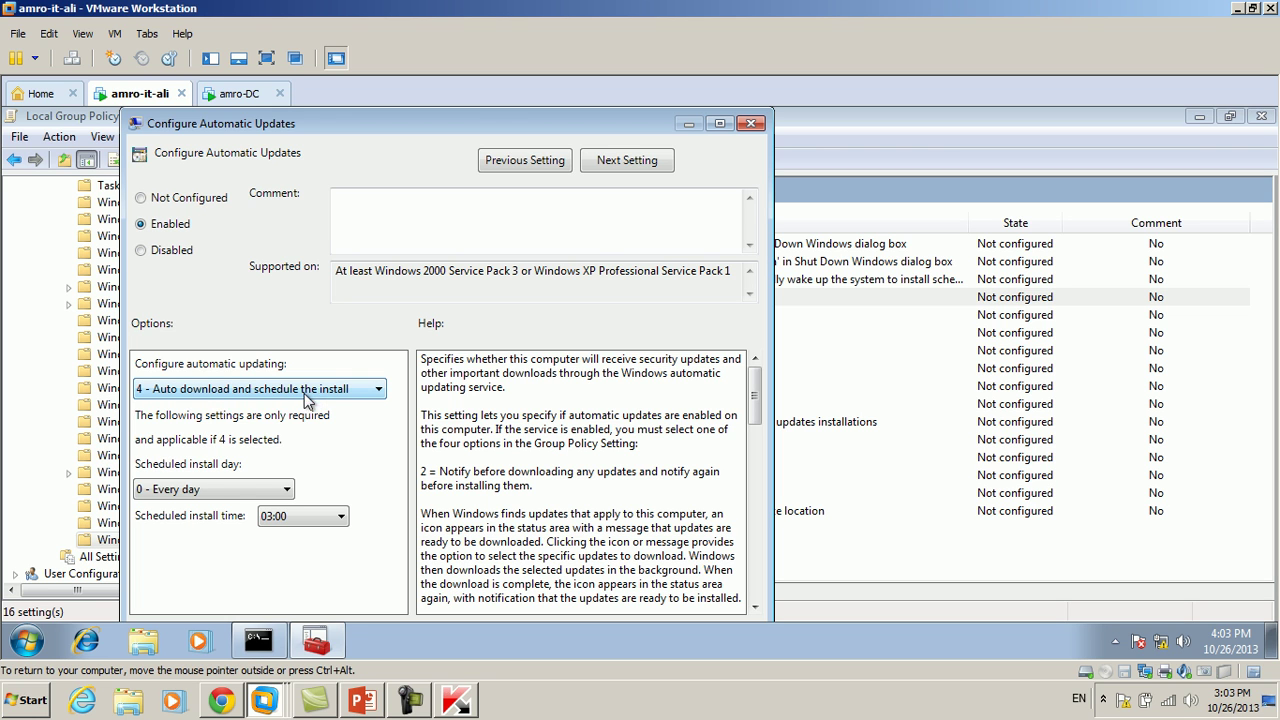
# - Keep the scheduled install day at 0 - Every day, set the install time to 13:00, and apply the Configure Automatic Updates policy
pyautogui.click(178, 493)
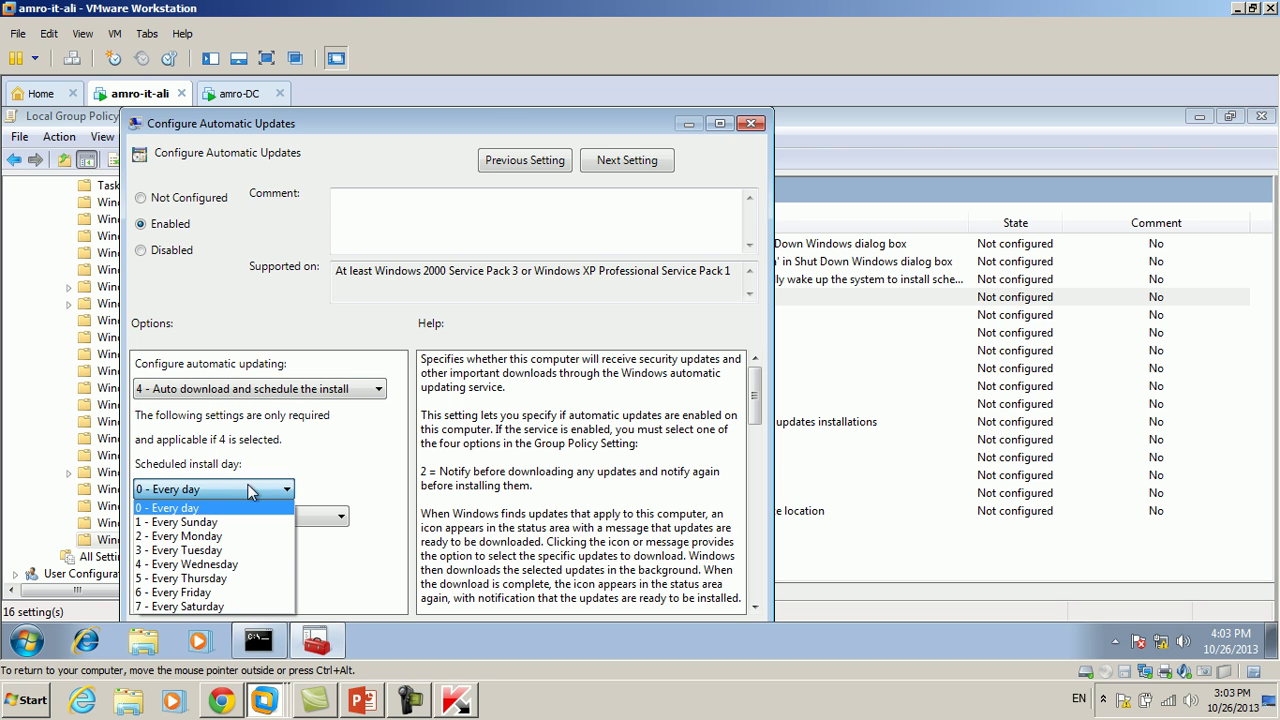
pyautogui.click(331, 465)
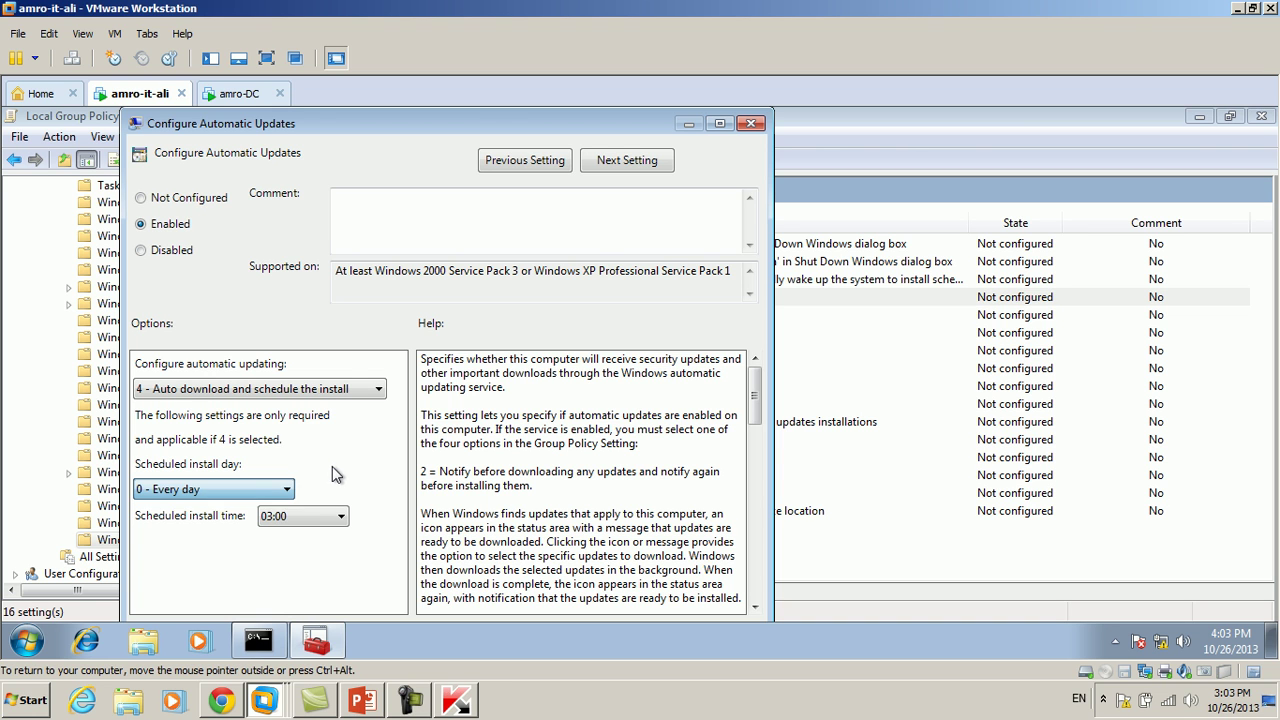
pyautogui.click(306, 516)
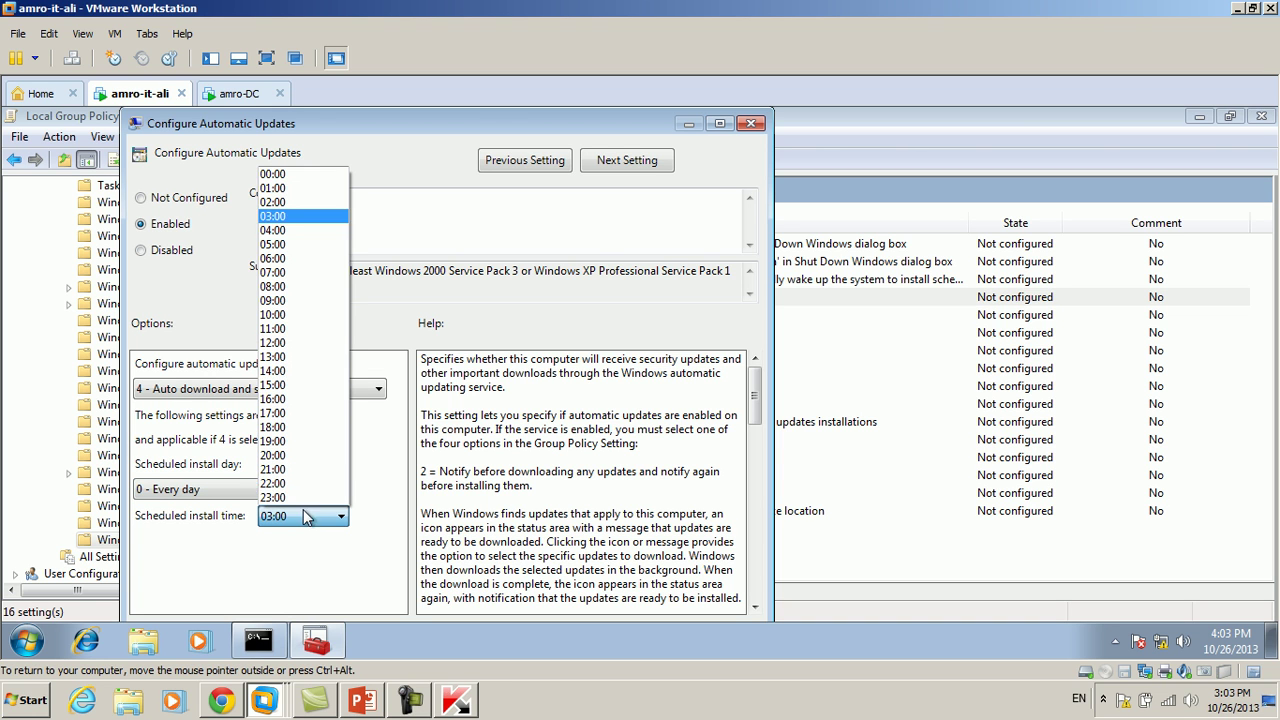
pyautogui.click(291, 358)
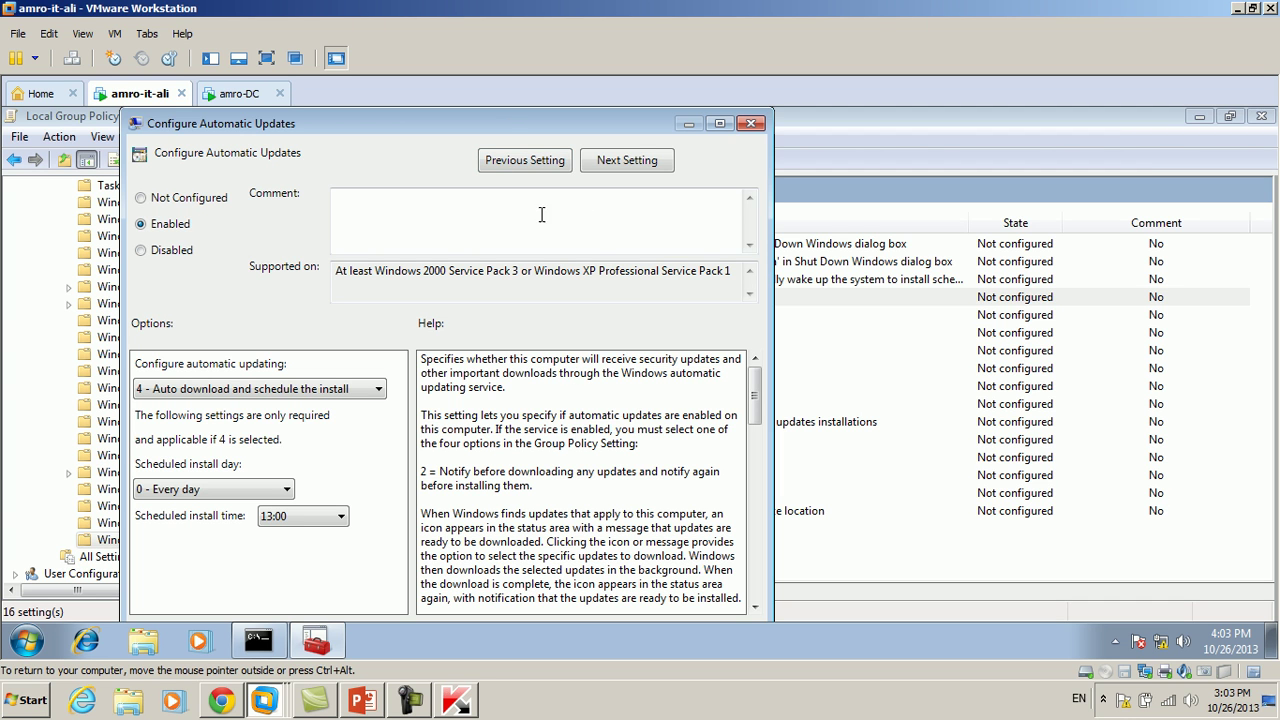
pyautogui.doubleClick(490, 125)
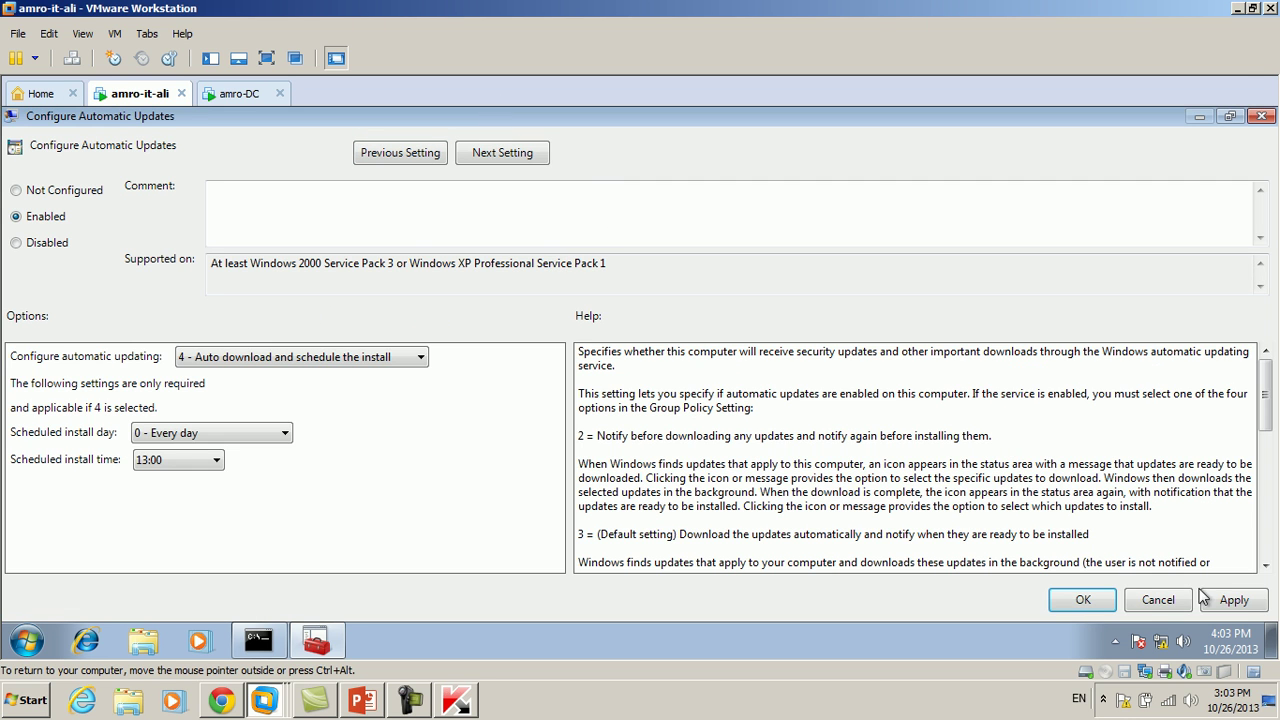
pyautogui.click(1237, 600)
pyautogui.click(1085, 600)
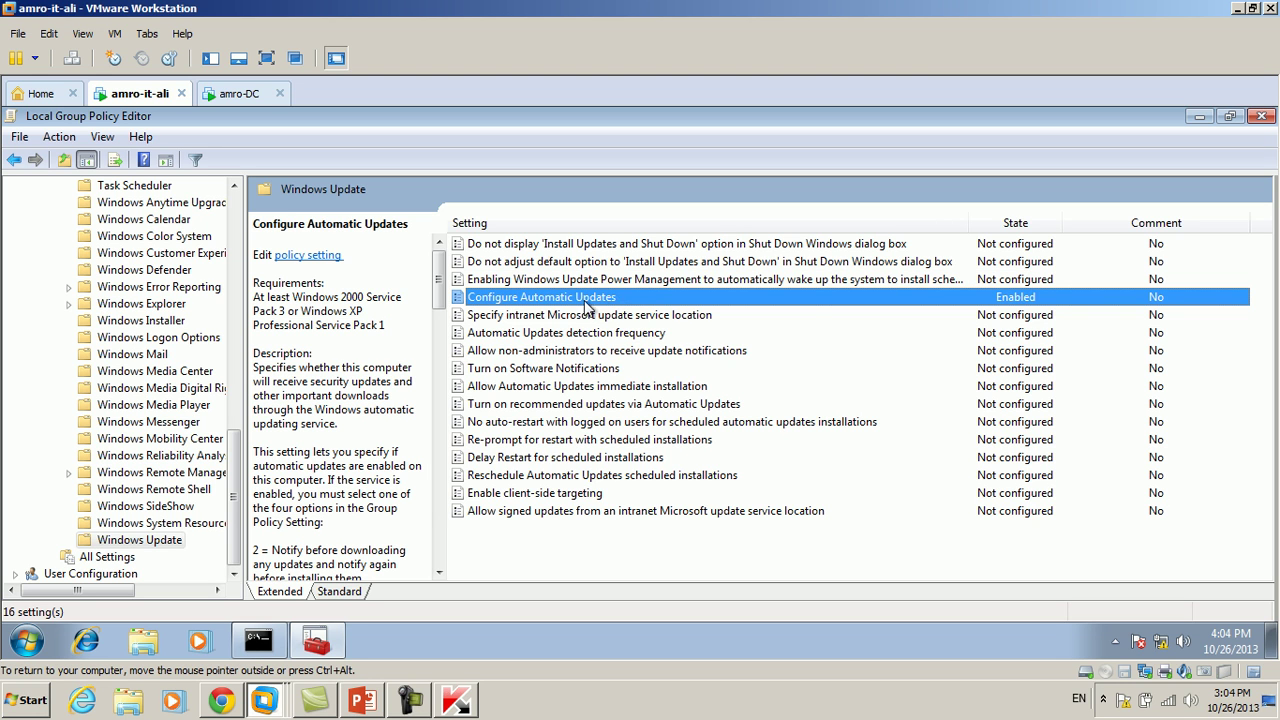
# - Check the client's important-update choices in Windows Update against the policy, cancel without saving and minimize the window
pyautogui.click(27, 641)
pyautogui.click(331, 463)
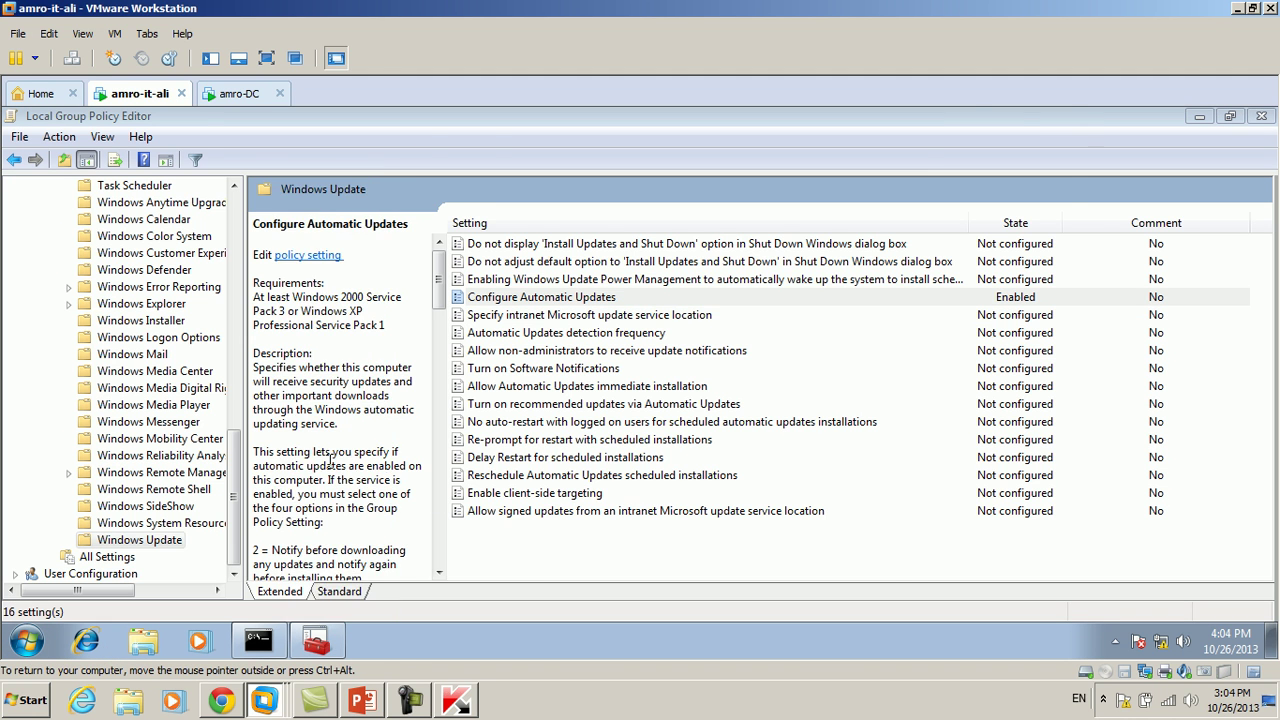
pyautogui.scroll(-5, 760, 420)
pyautogui.click(893, 595)
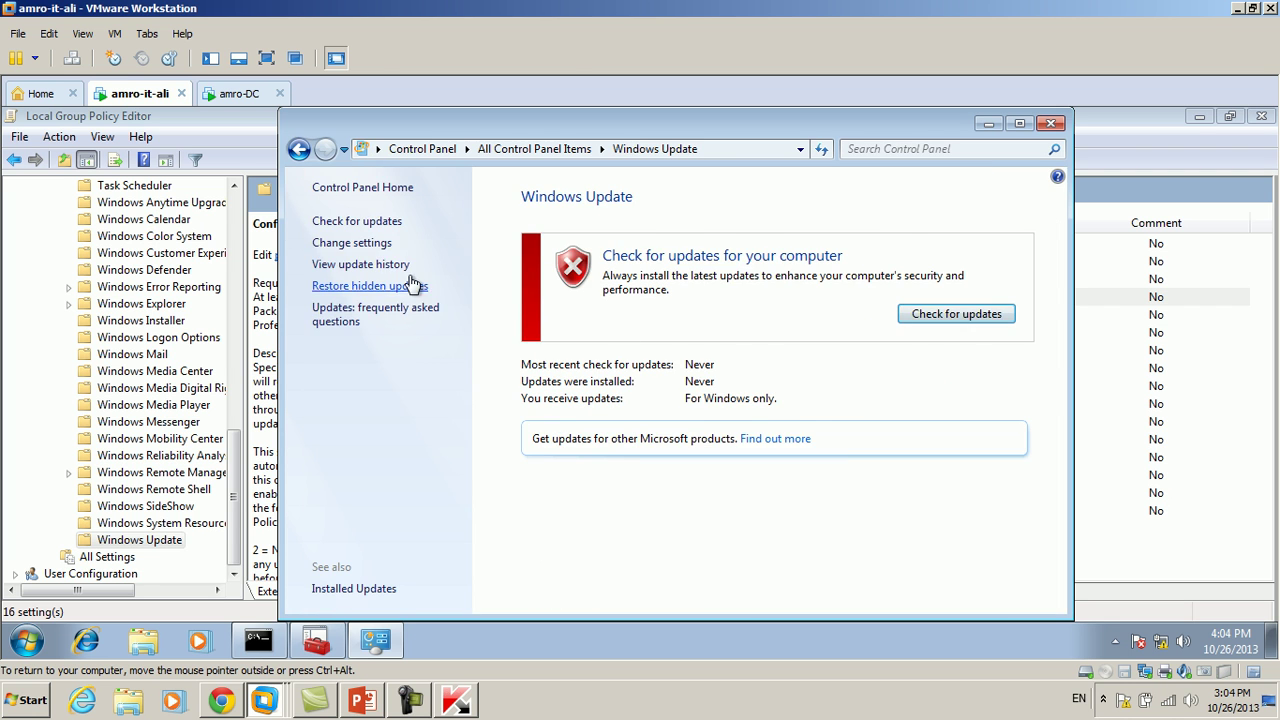
pyautogui.click(378, 244)
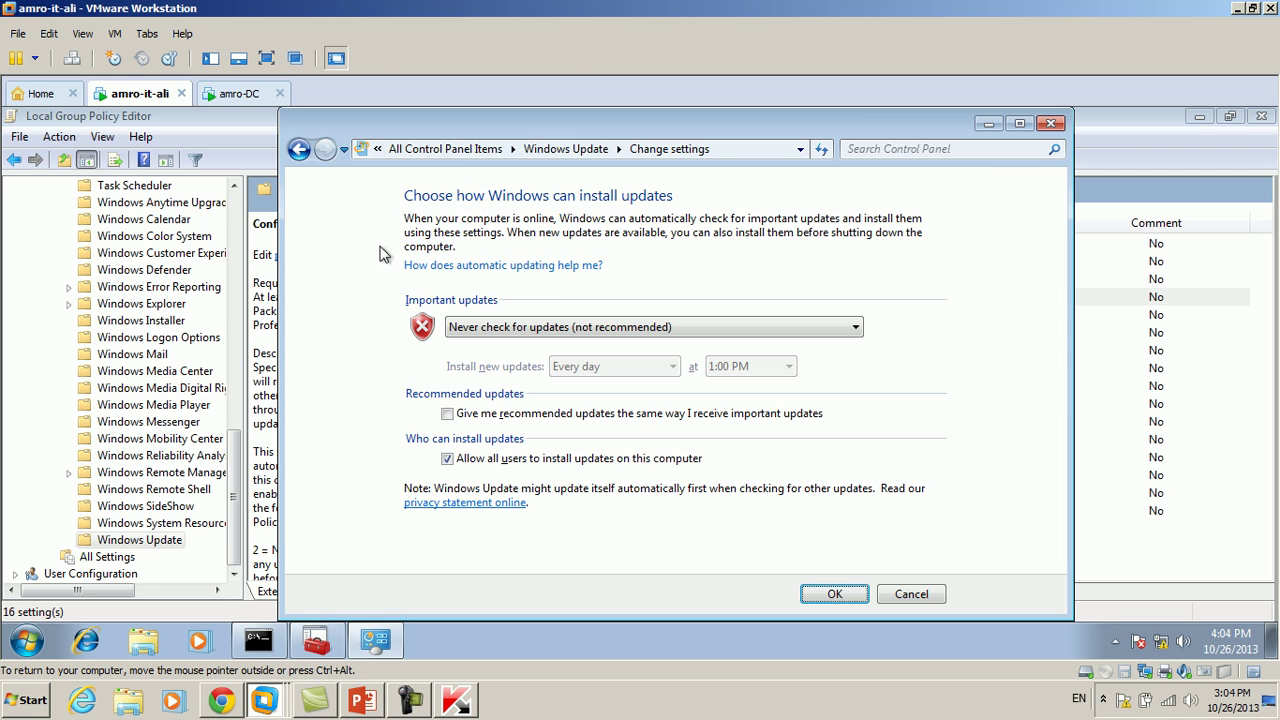
pyautogui.click(742, 332)
pyautogui.click(986, 381)
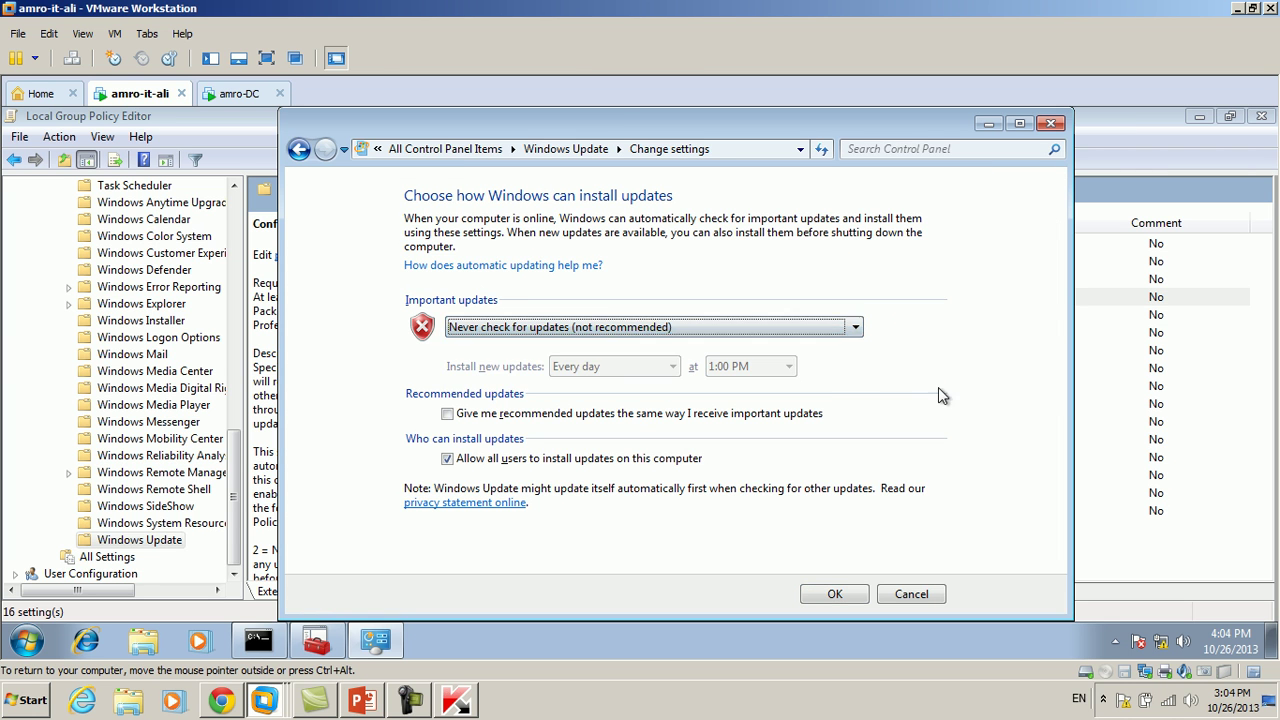
pyautogui.click(782, 330)
pyautogui.click(658, 346)
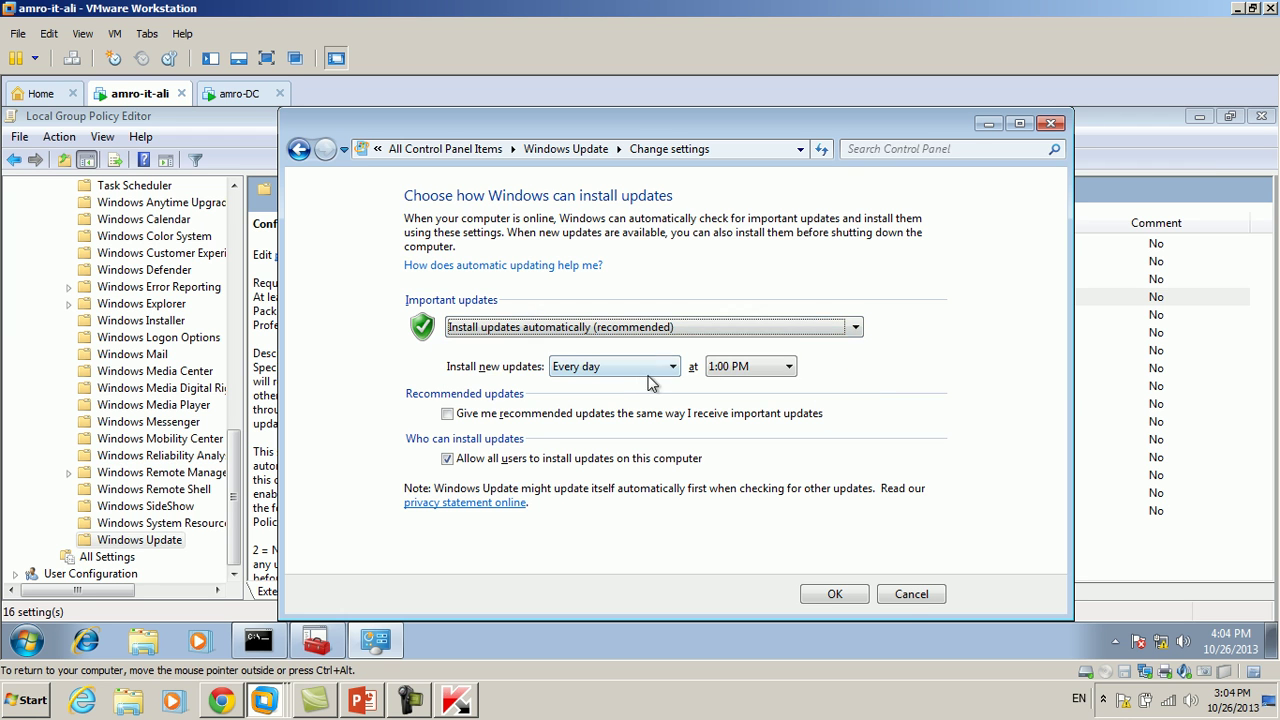
pyautogui.click(905, 597)
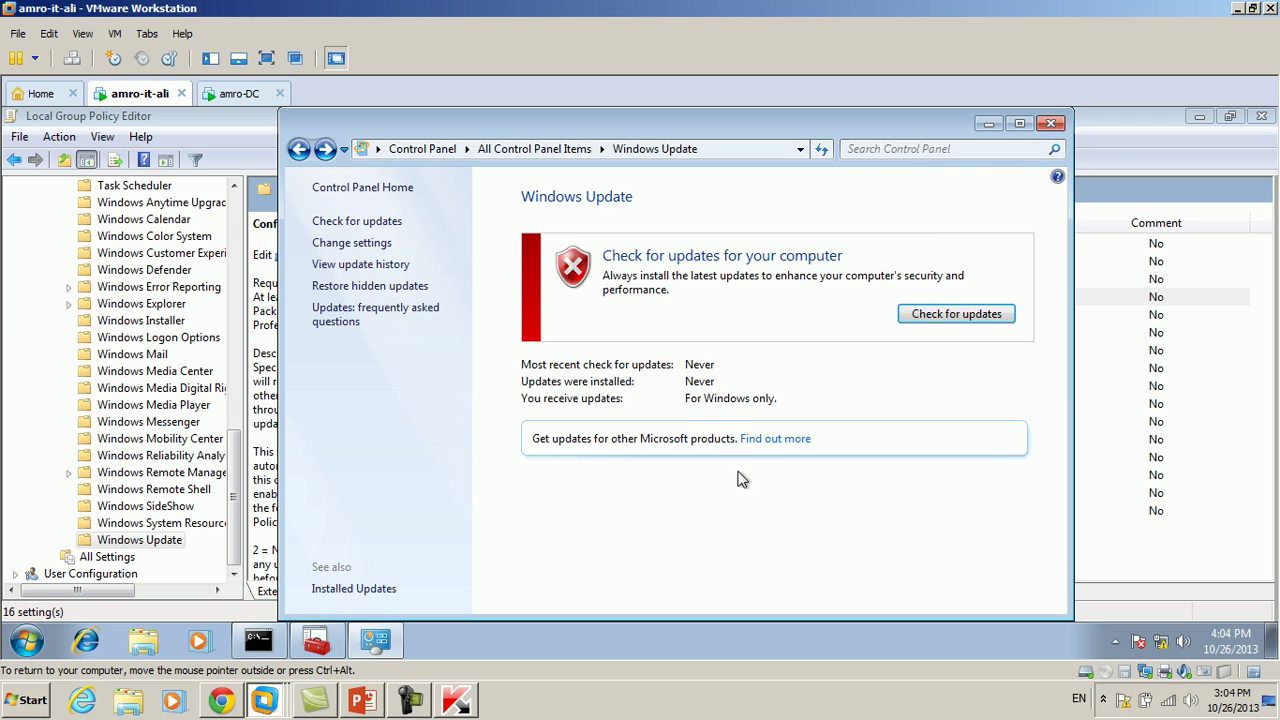
pyautogui.click(988, 123)
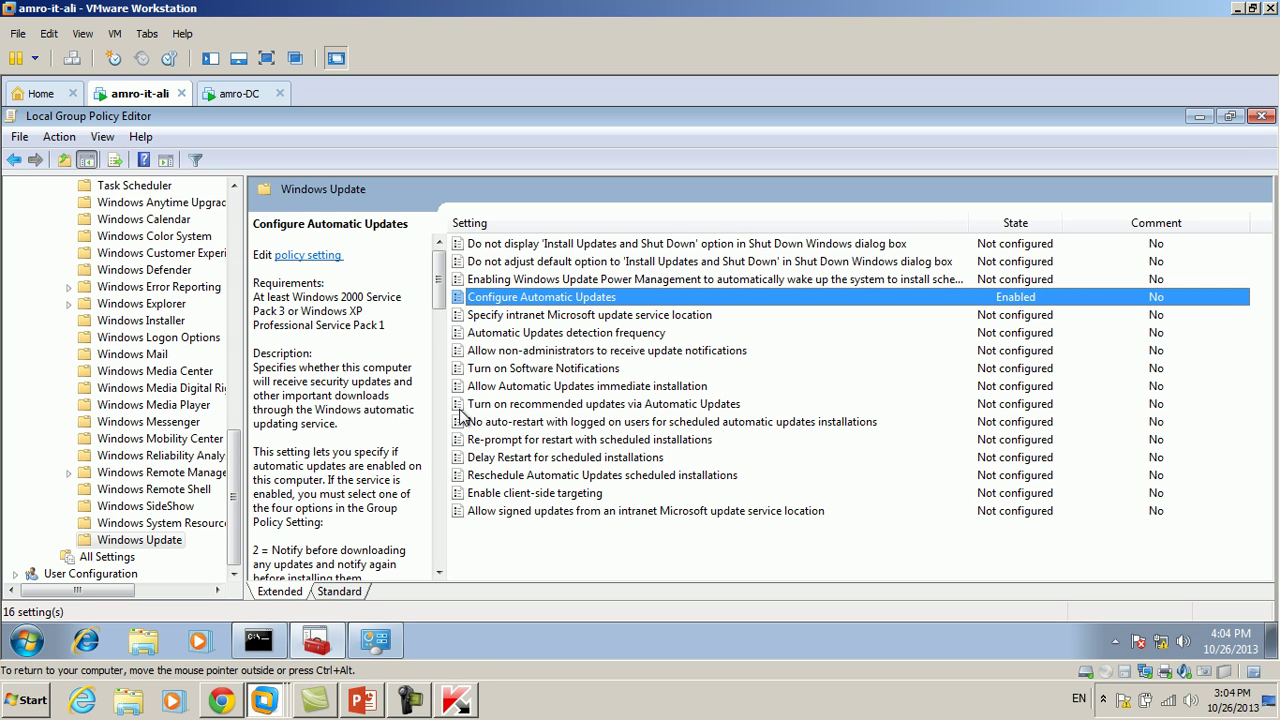
# - Run gpupdate /force in the client's Command Prompt and move its window so the Configure Automatic Updates policy's state can be read
pyautogui.click(255, 640)
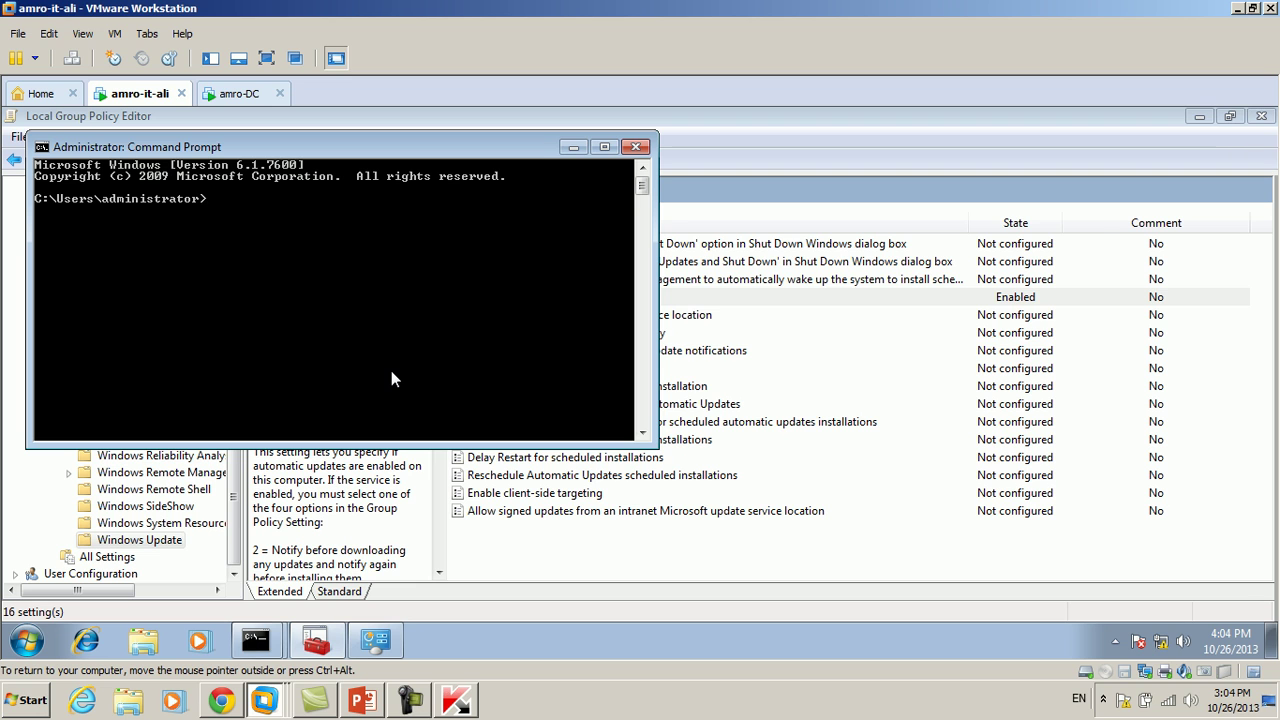
pyautogui.write('gpup')
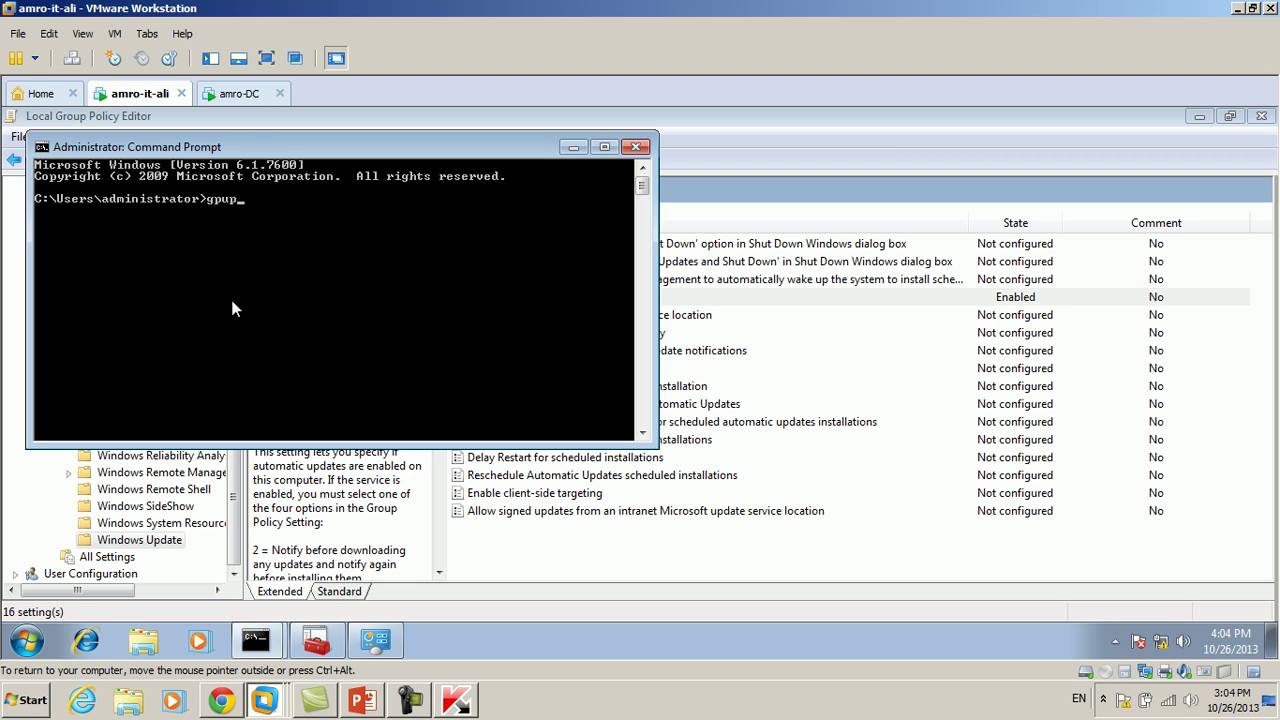
pyautogui.write('dAte /force')
pyautogui.press('Return')
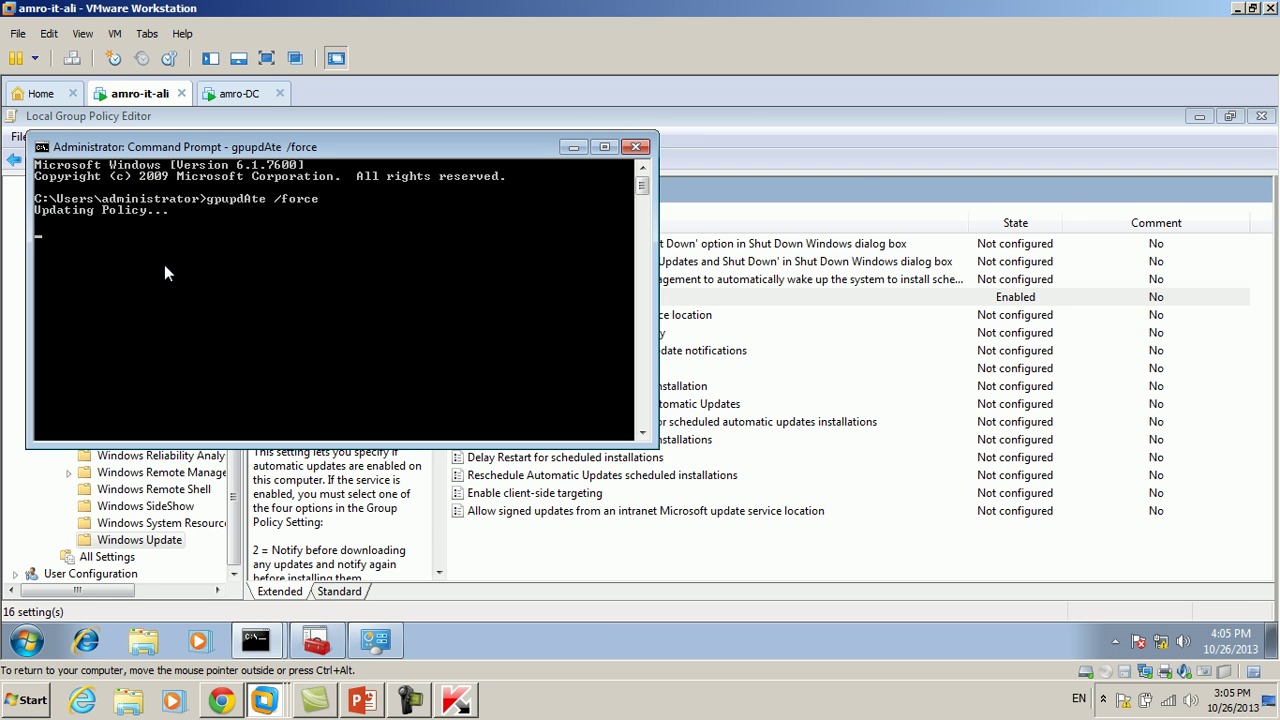
pyautogui.moveTo(263, 146); pyautogui.dragTo(604, 152)
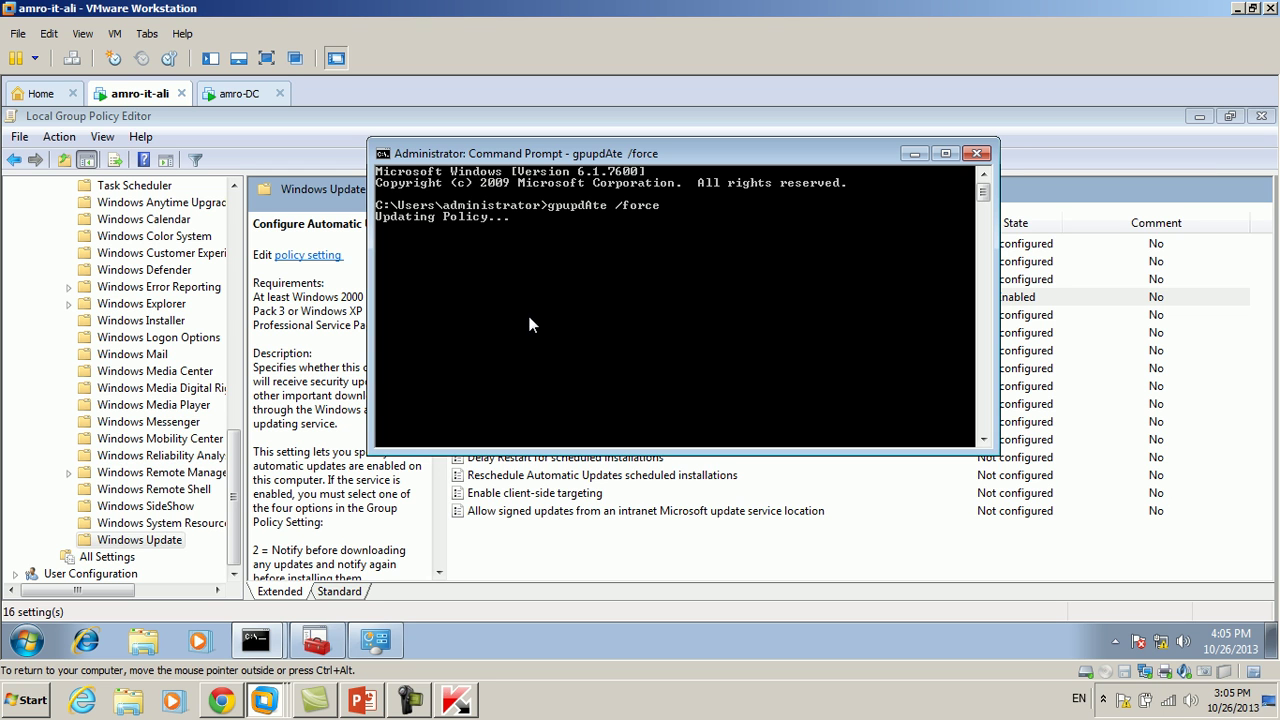
pyautogui.moveTo(488, 158); pyautogui.dragTo(450, 134)
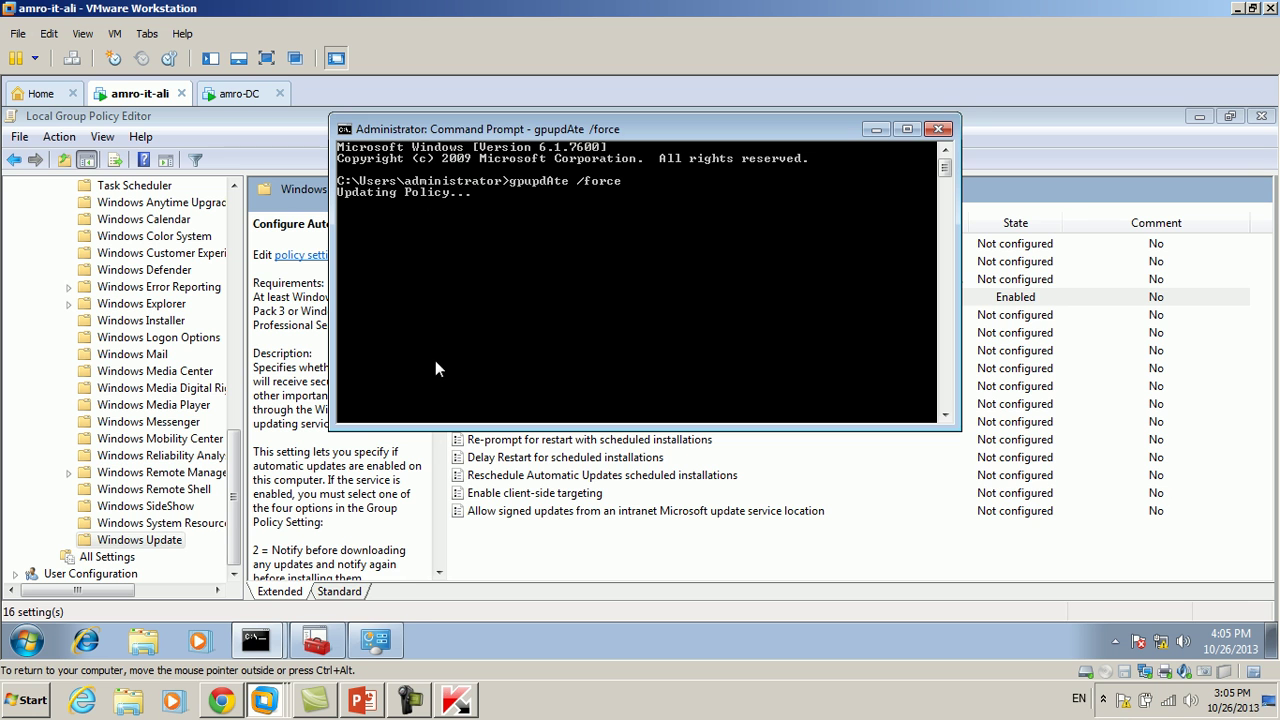
# - Check the client's Windows Update status during the policy refresh and minimize the window again to read the gpupdate output
pyautogui.click(385, 643)
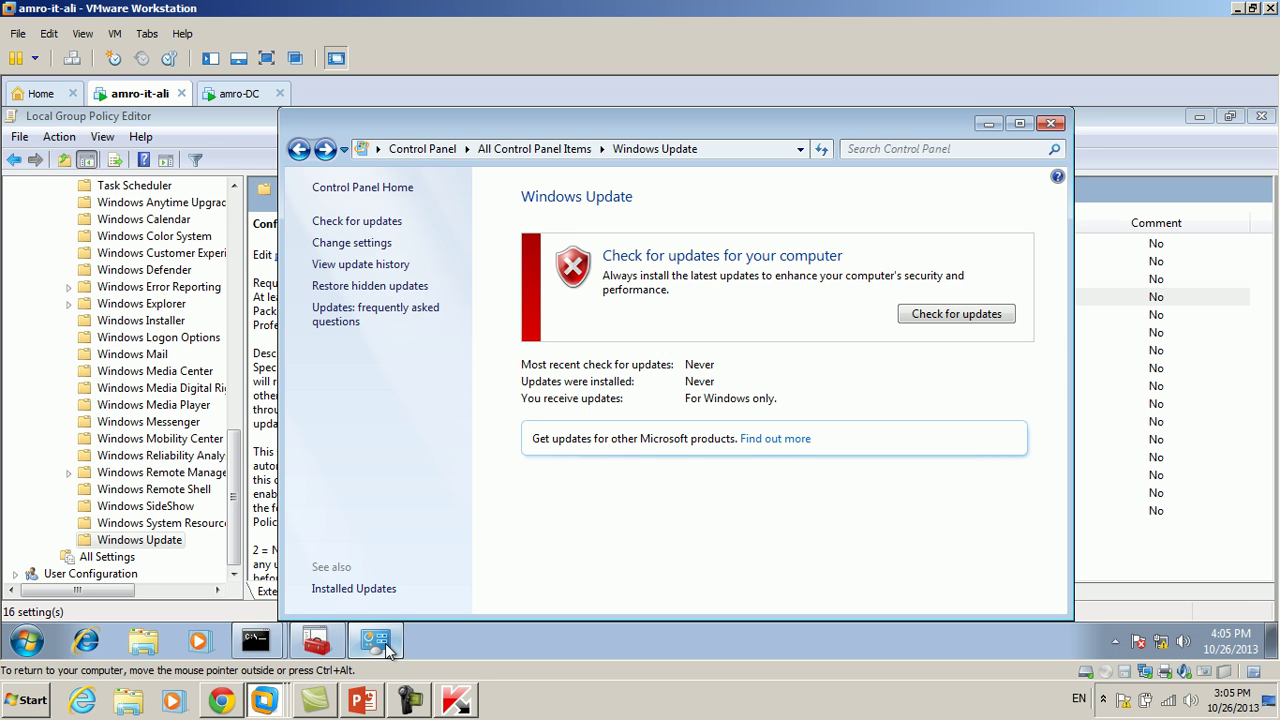
pyautogui.click(385, 643)
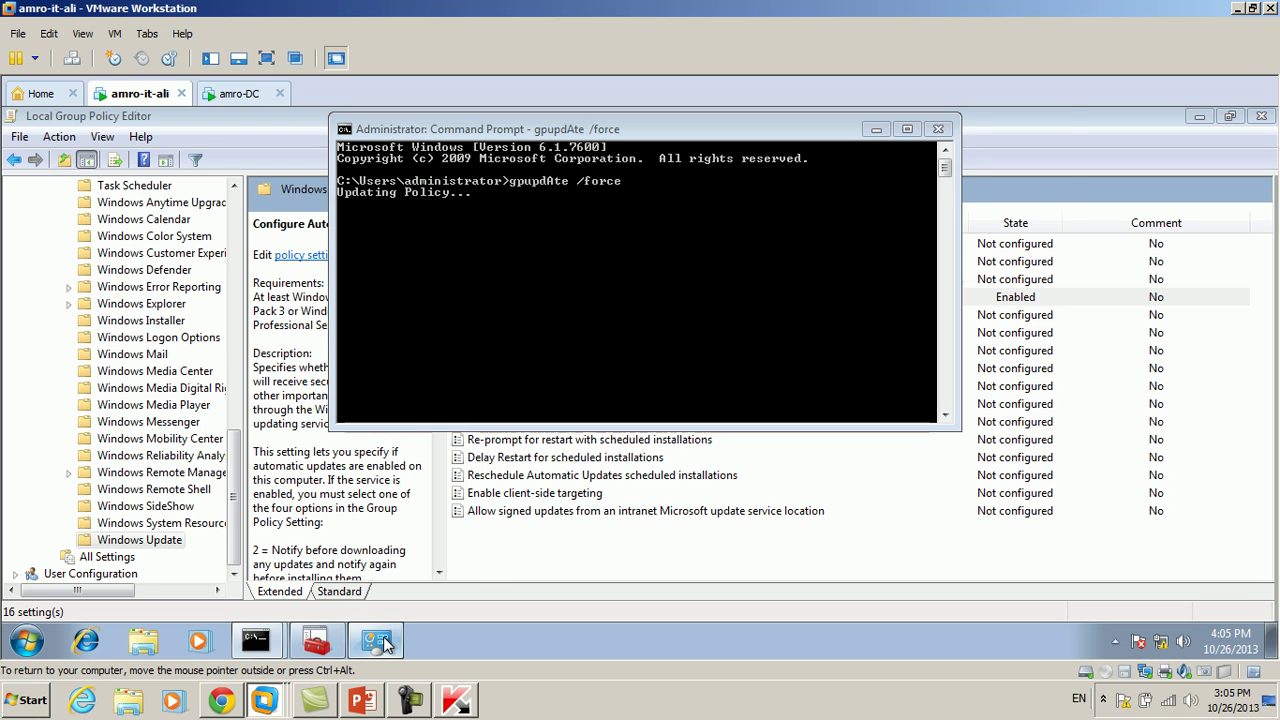
pyautogui.click(383, 639)
pyautogui.click(385, 643)
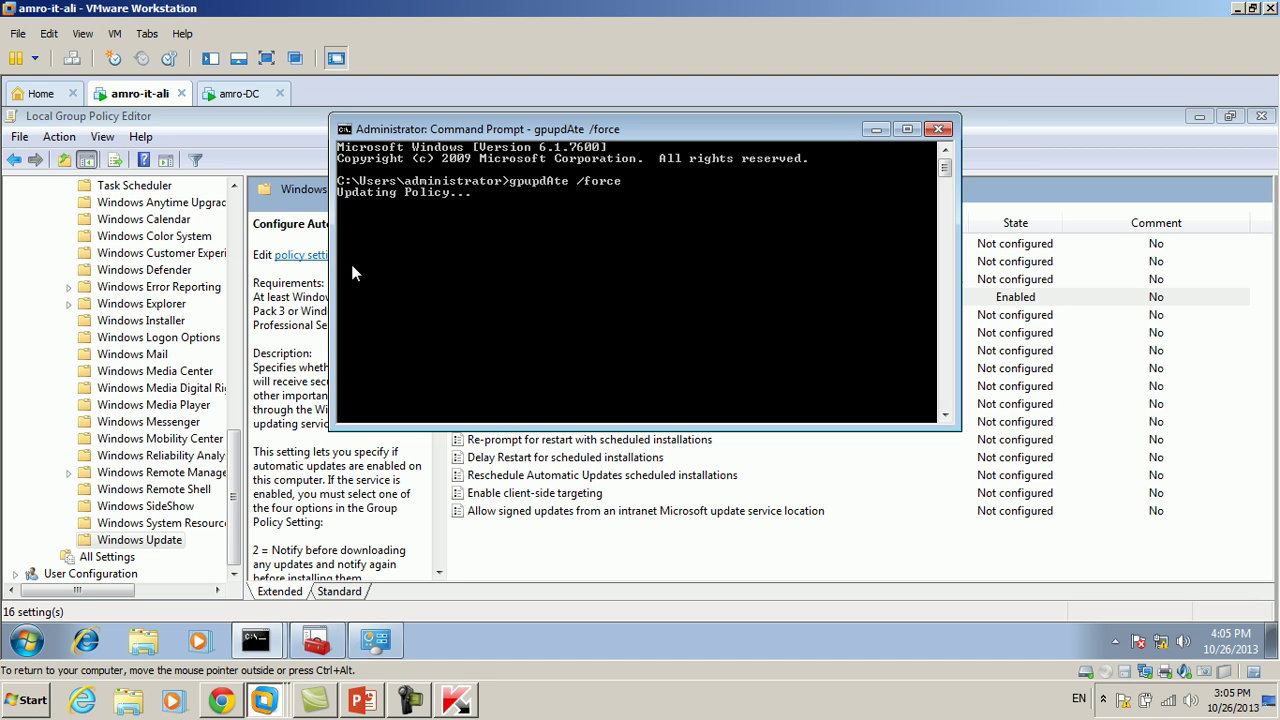
pyautogui.click(376, 645)
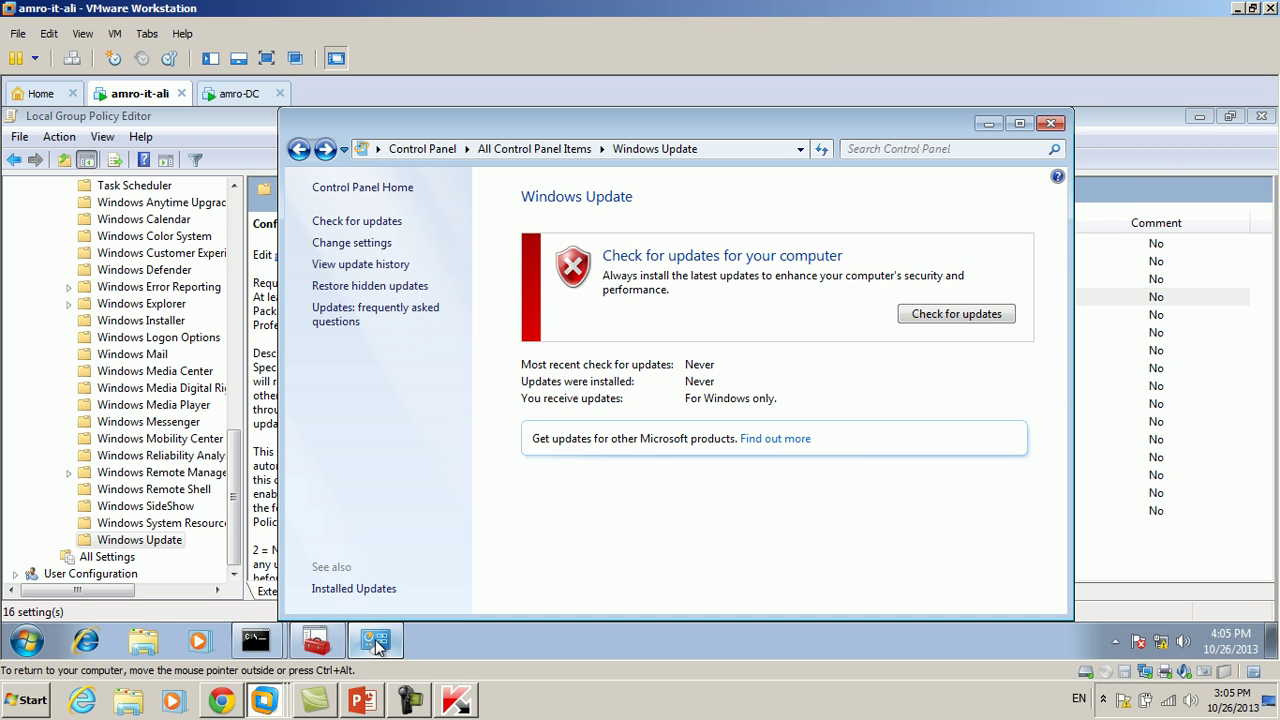
pyautogui.click(376, 645)
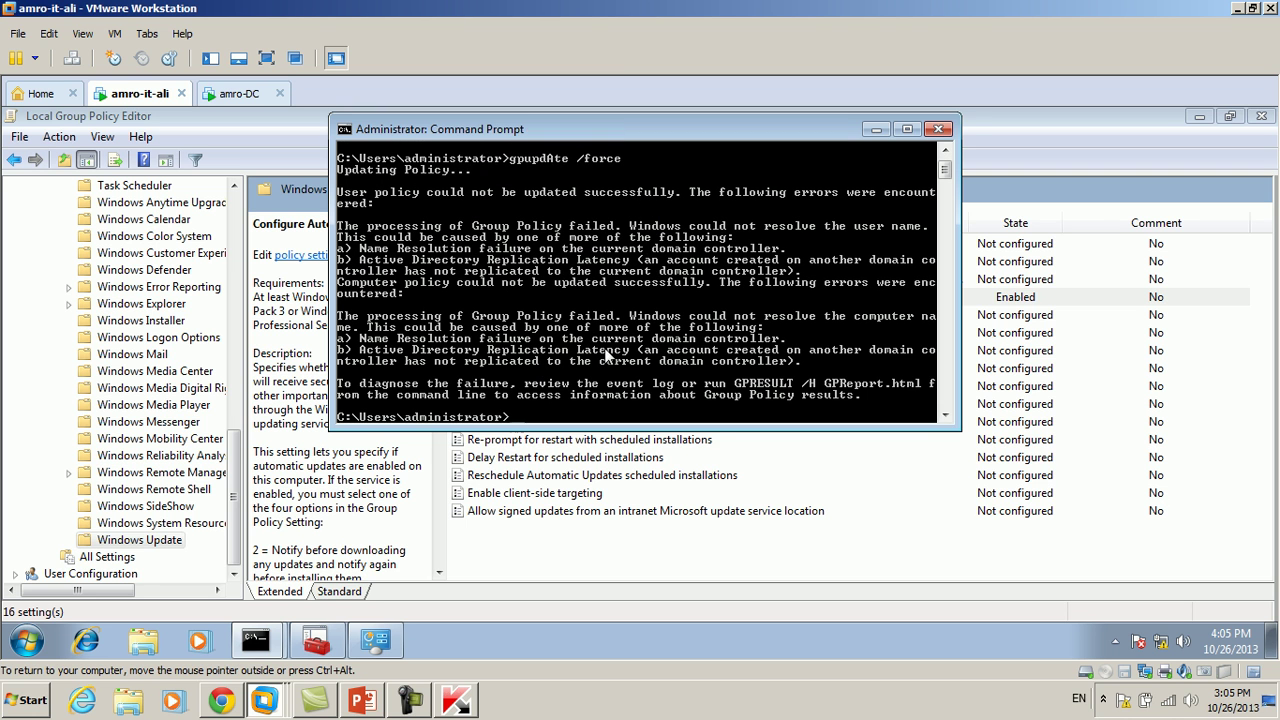
# - Close the Local Group Policy Editor and restart the client computer
pyautogui.click(947, 130)
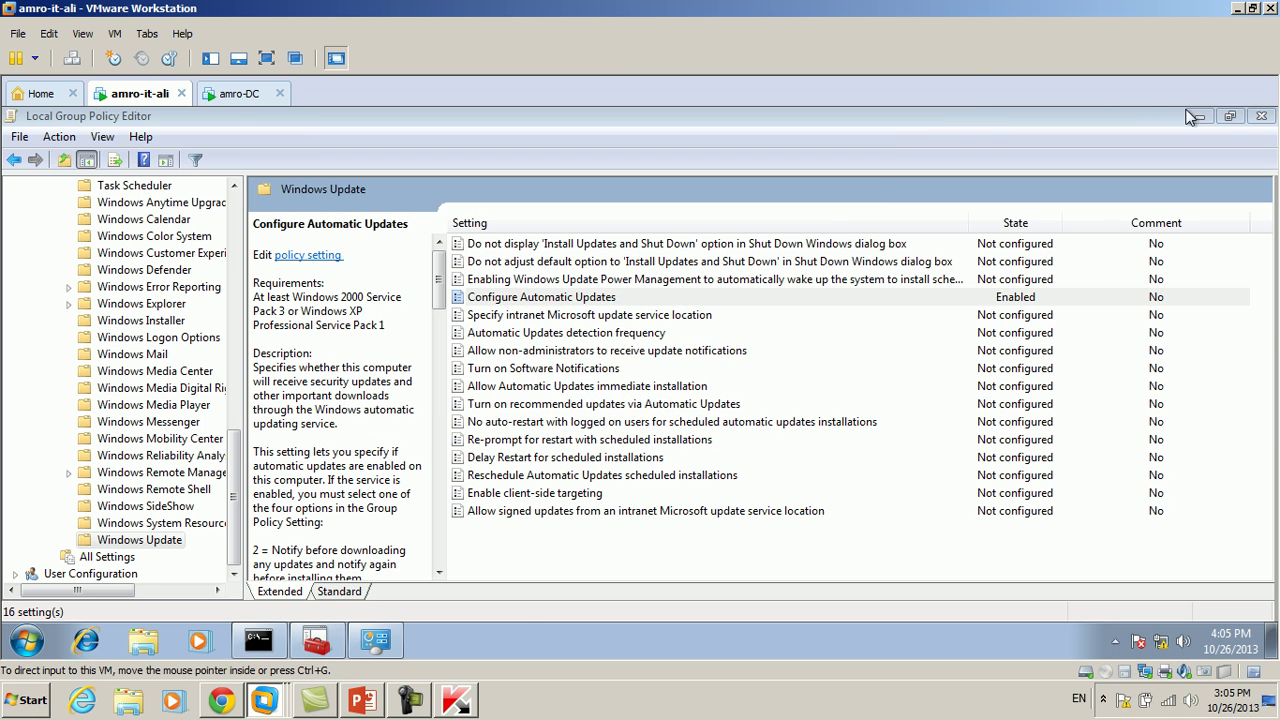
pyautogui.click(1262, 116)
pyautogui.click(27, 640)
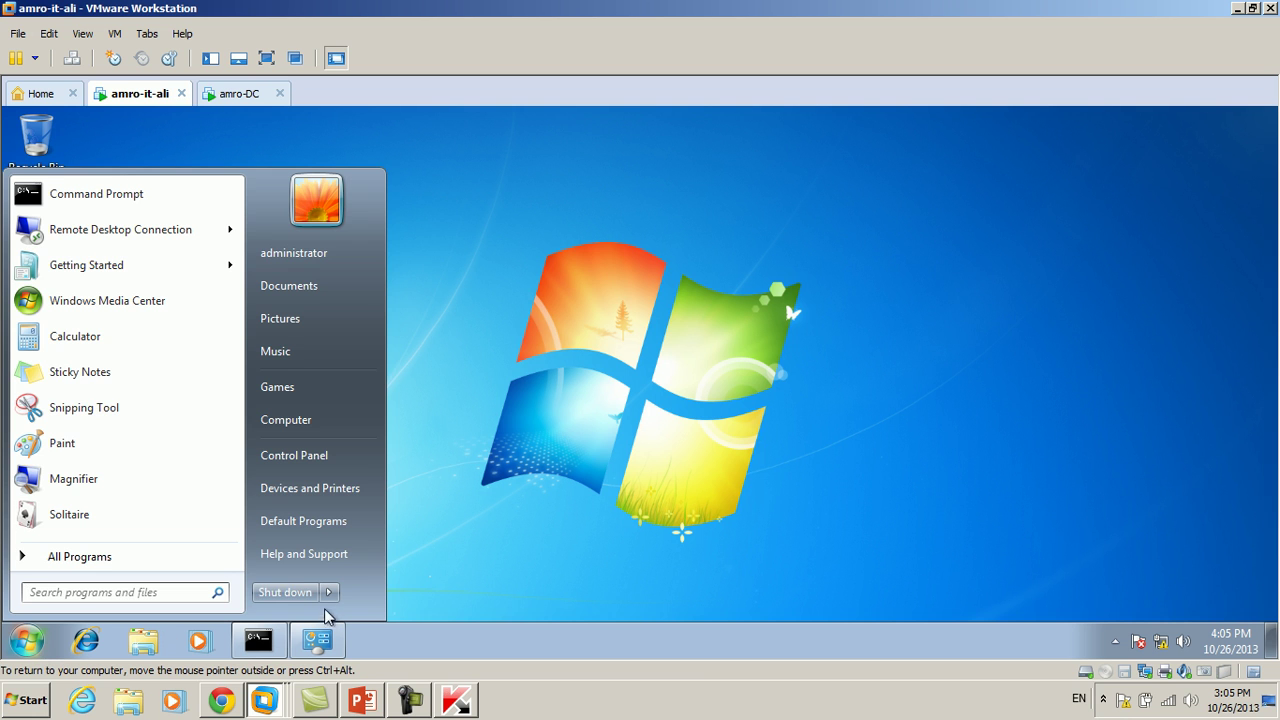
pyautogui.click(328, 592)
pyautogui.click(394, 572)
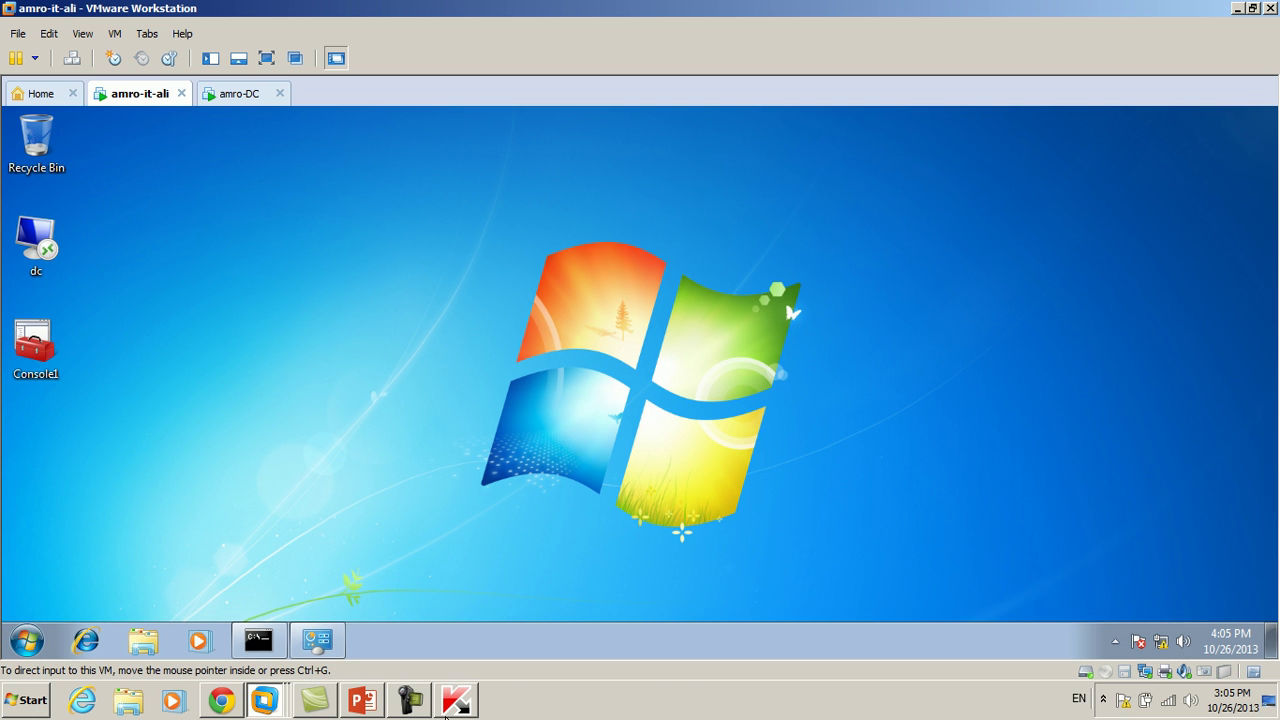